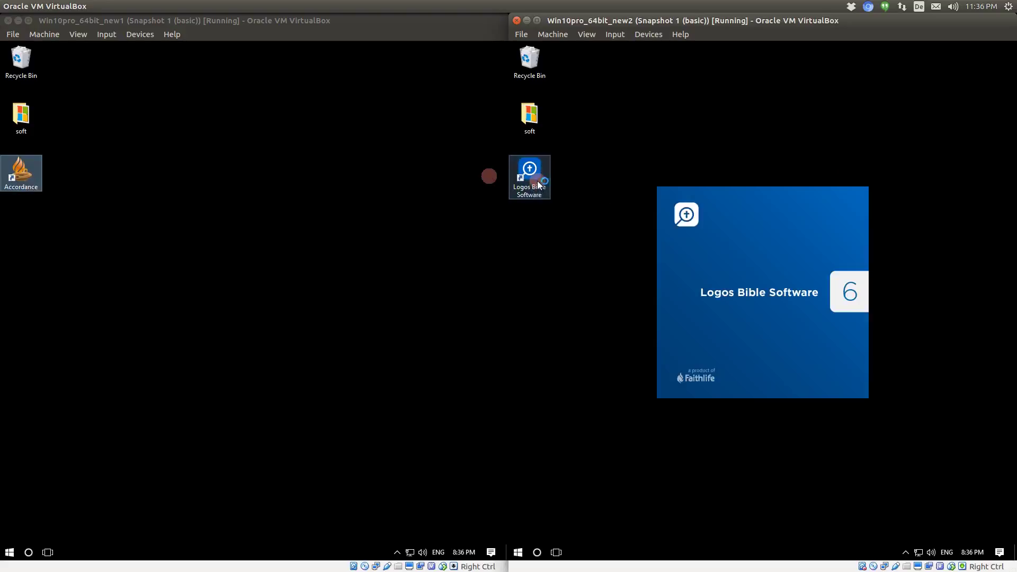
Step: Launch Accordance on the first virtual machine and maximize its window
{"action": "left_click", "coordinate": [19, 179]}
{"action": "left_click", "coordinate": [19, 179]}
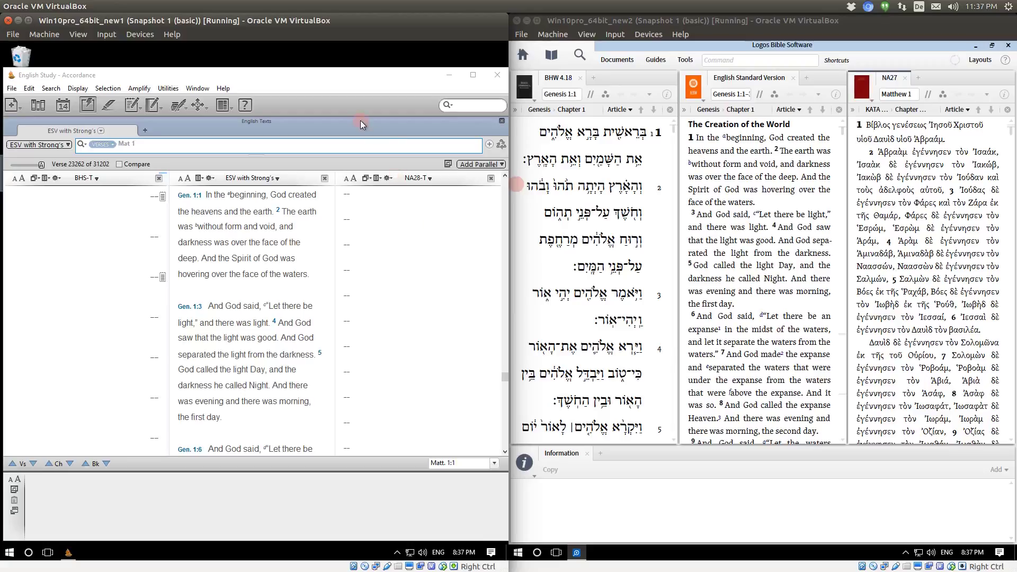
{"action": "double_click", "coordinate": [365, 74]}
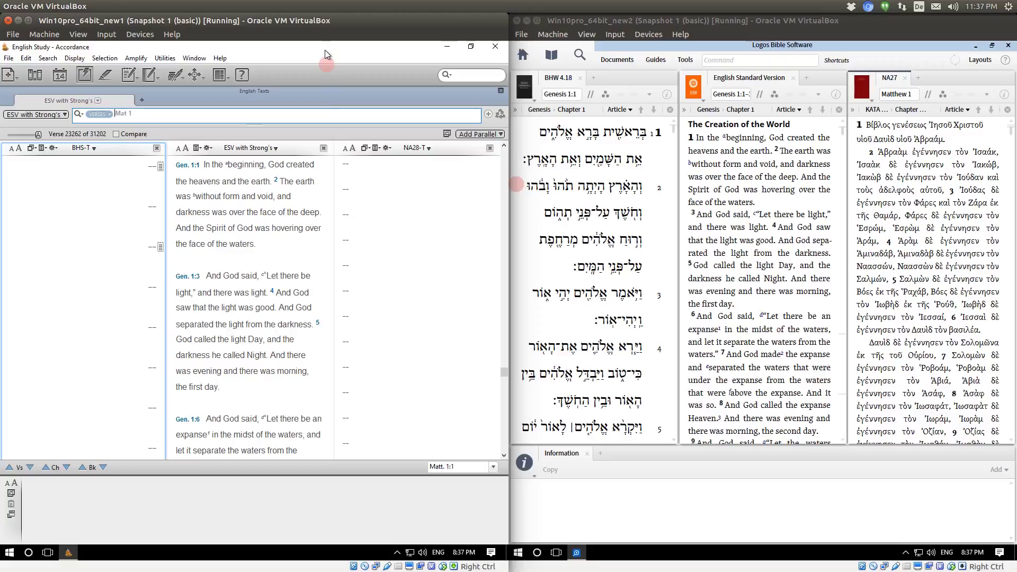
Step: Compare the parallel Hebrew, English and Greek texts in Logos and Accordance, going back to Malachi 4 in the BHS-T pane
{"action": "left_click", "coordinate": [771, 51]}
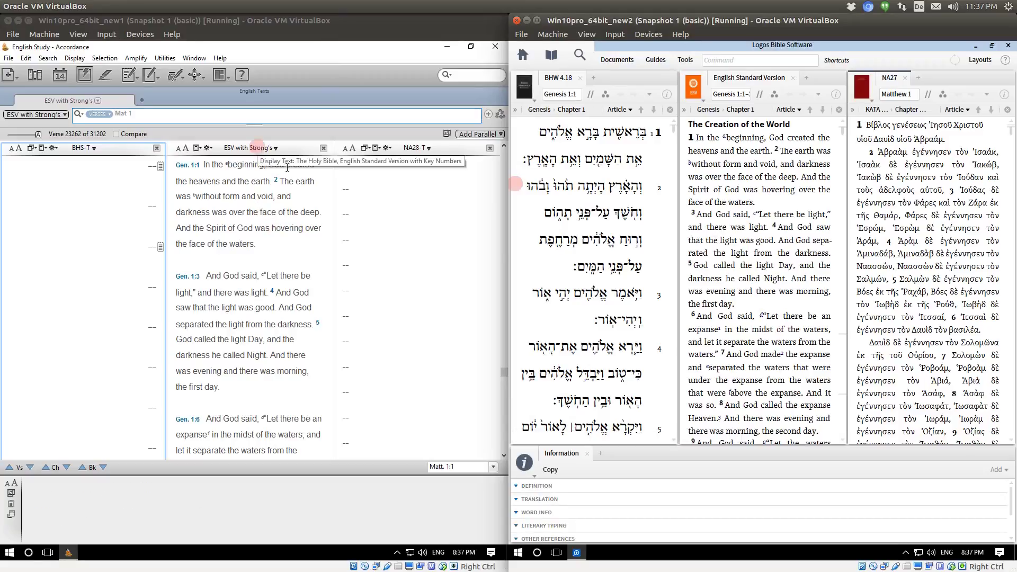
{"action": "scroll", "coordinate": [609, 267], "scroll_direction": "down", "scroll_amount": 1}
{"action": "scroll", "coordinate": [609, 267], "scroll_direction": "up", "scroll_amount": 1}
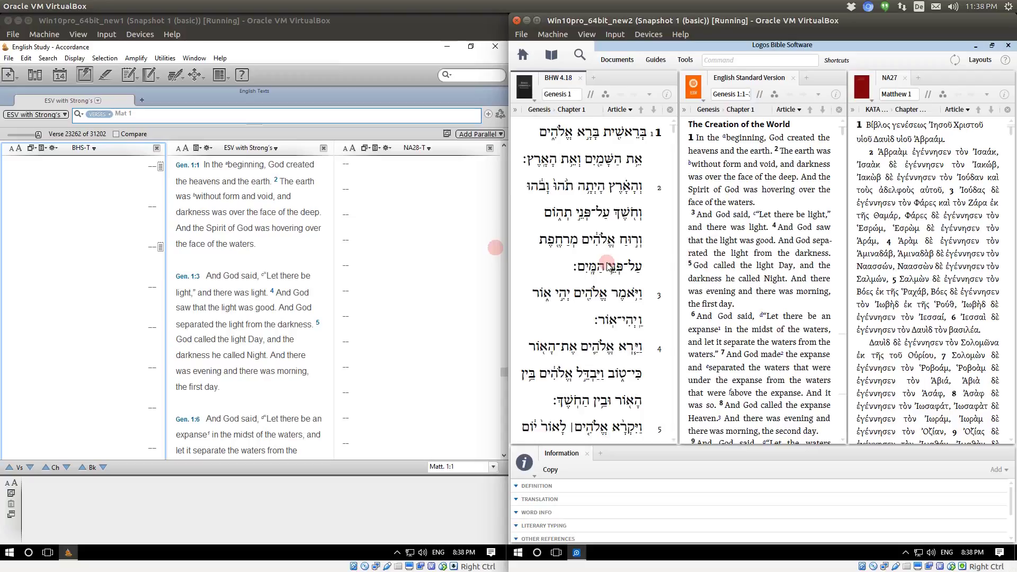
{"action": "left_click", "coordinate": [218, 53]}
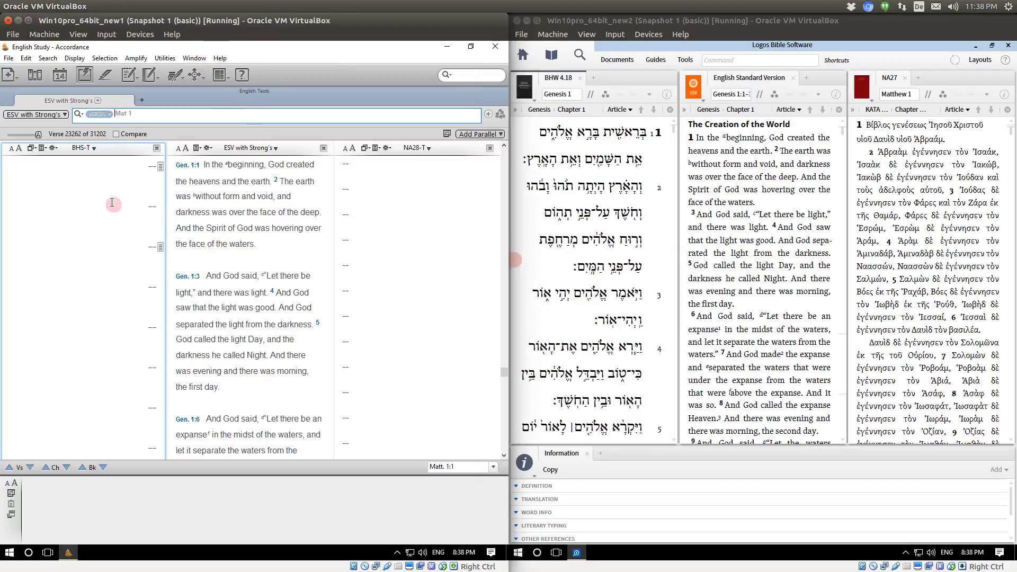
{"action": "scroll", "coordinate": [111, 204], "scroll_direction": "up", "scroll_amount": 2}
{"action": "scroll", "coordinate": [112, 205], "scroll_direction": "up", "scroll_amount": 4}
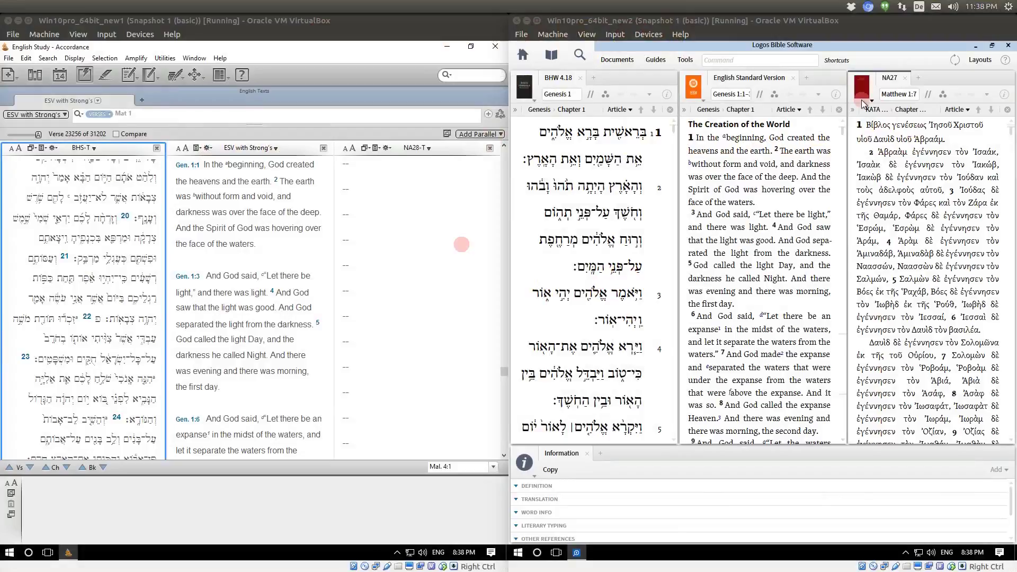
Step: Close the NA27, English Standard Version, BHW 4.18 and Information panels in Logos to leave an empty layout
{"action": "left_click", "coordinate": [906, 79]}
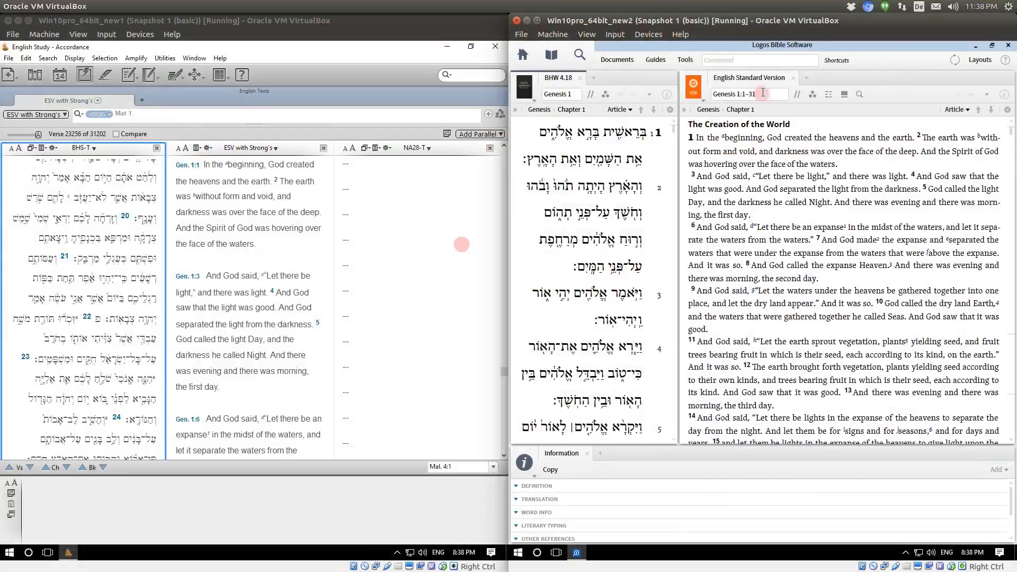
{"action": "left_click", "coordinate": [791, 78]}
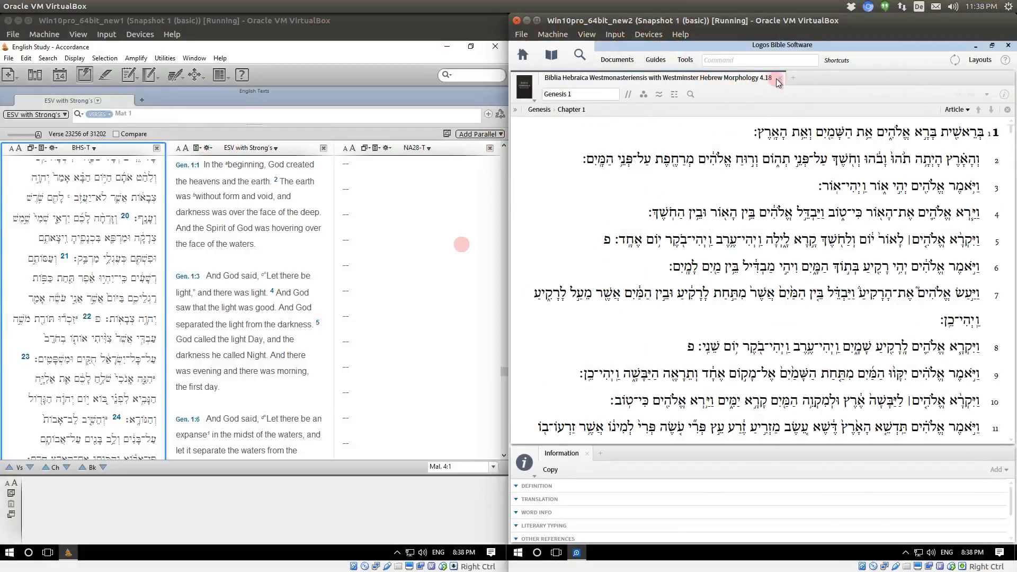
{"action": "left_click", "coordinate": [779, 79]}
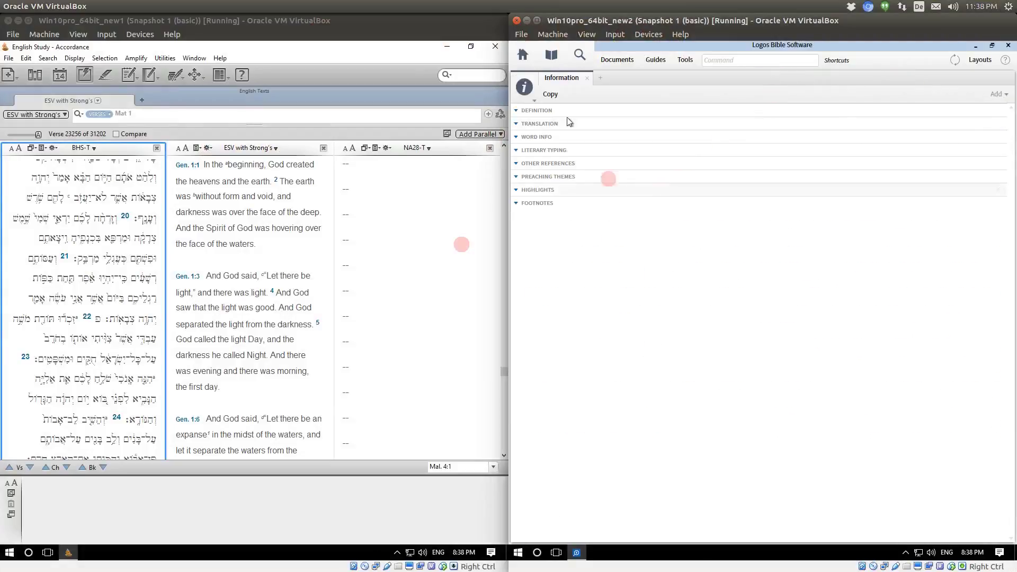
{"action": "left_click", "coordinate": [588, 78]}
Step: In Accordance, close the BHS-T and ESV with Strong's panes, then the whole ESV with Strong's tab
{"action": "left_click", "coordinate": [157, 148]}
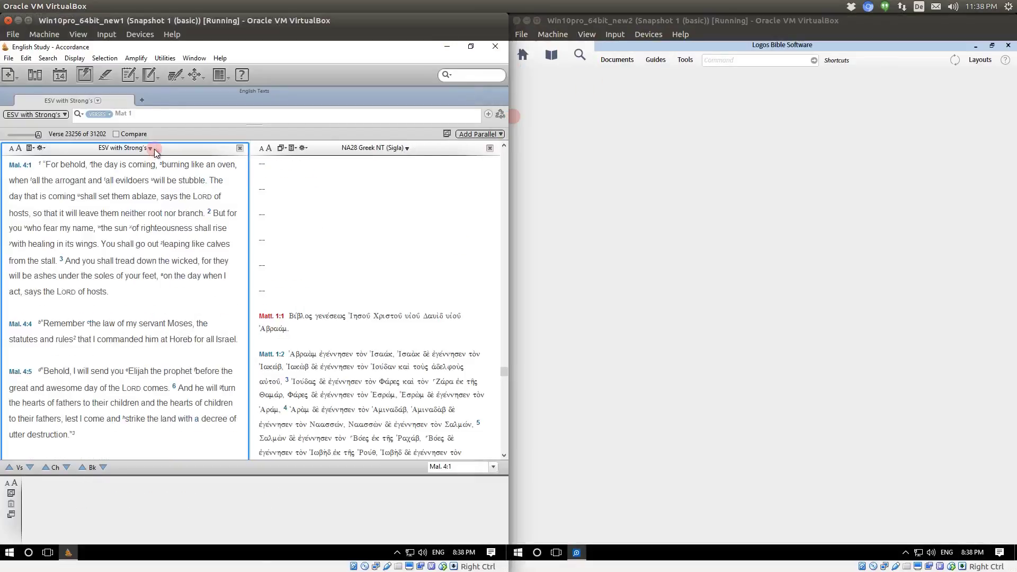
{"action": "left_click", "coordinate": [240, 148]}
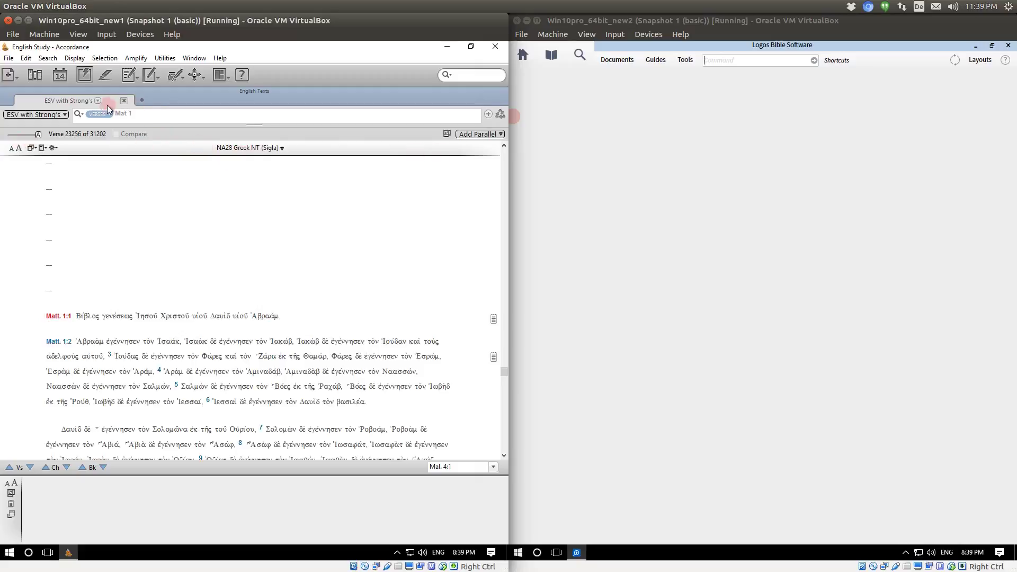
{"action": "left_click", "coordinate": [123, 101]}
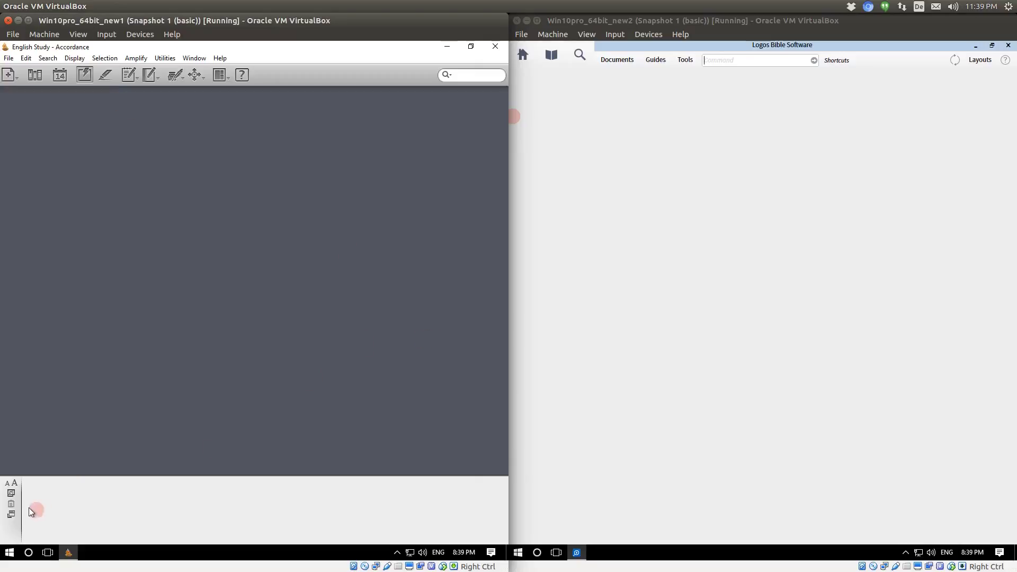
Step: Hide the Instant Details pane so the Accordance workspace is empty
{"action": "left_click", "coordinate": [74, 59]}
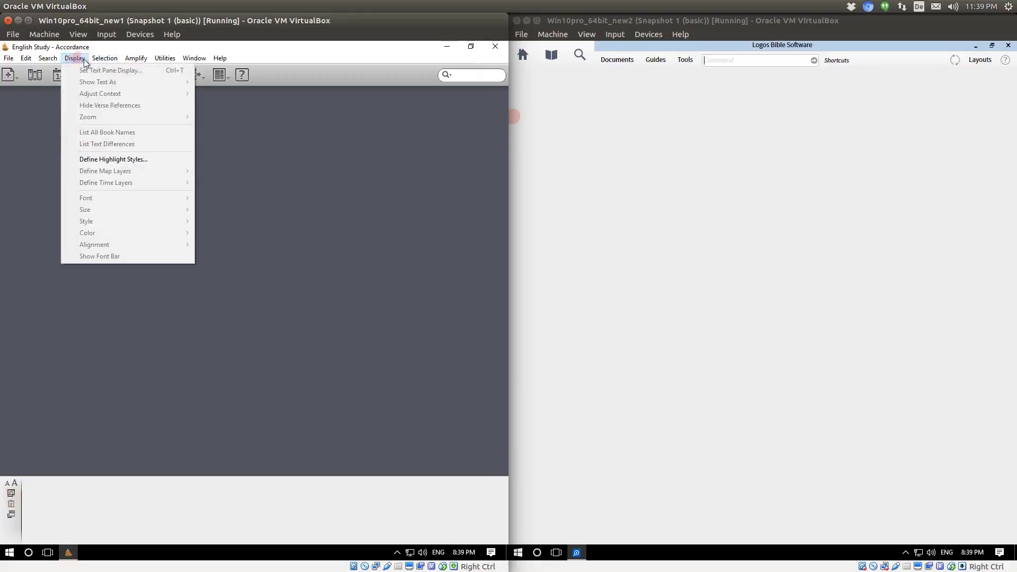
{"action": "mouse_move", "coordinate": [148, 56]}
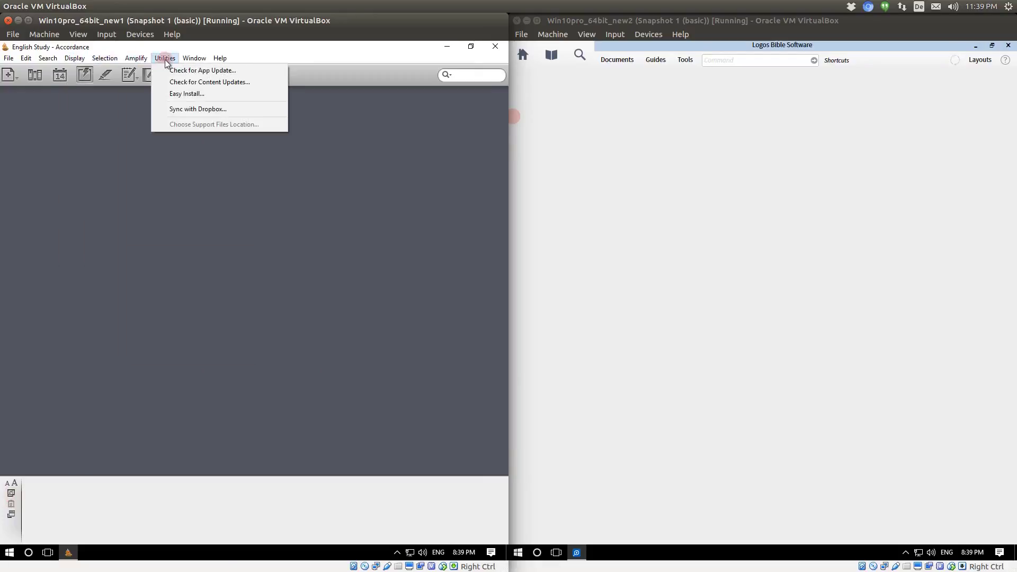
{"action": "mouse_move", "coordinate": [194, 59]}
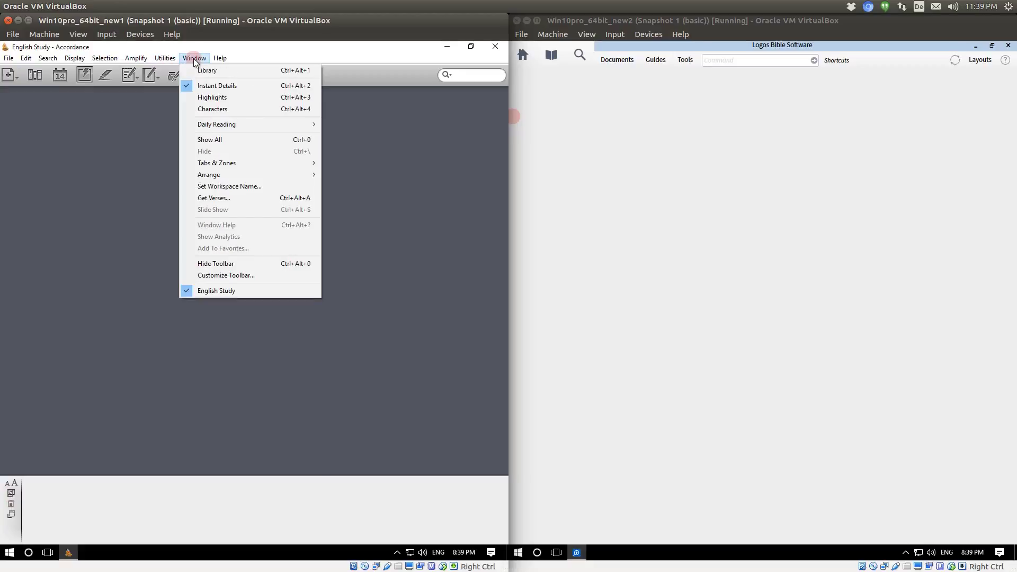
{"action": "left_click", "coordinate": [198, 85]}
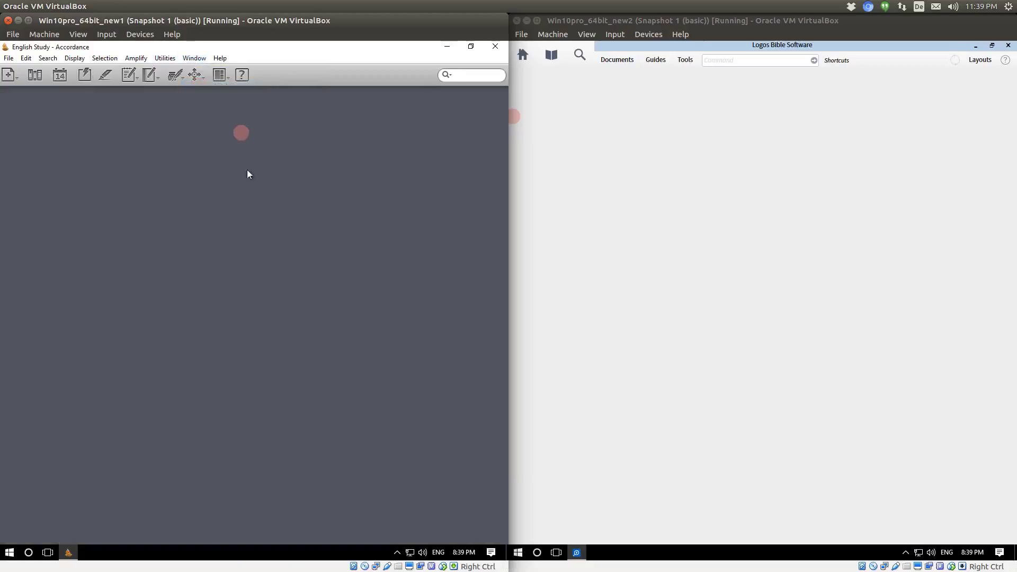
{"action": "left_click", "coordinate": [745, 221]}
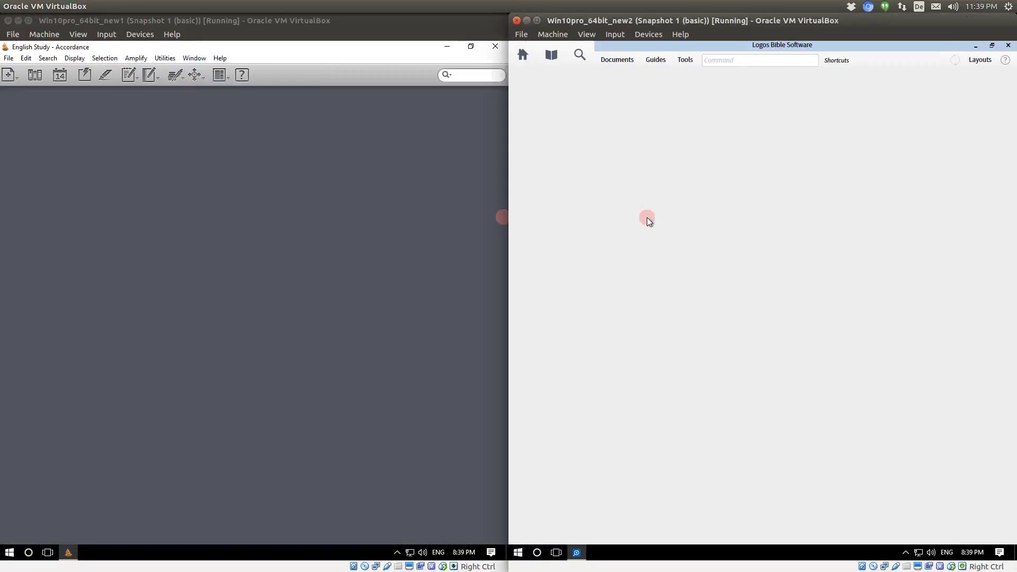
Step: Open the Biblia Hebraica Stuttgartensia Tagged text in a new Accordance tab
{"action": "left_click", "coordinate": [313, 238]}
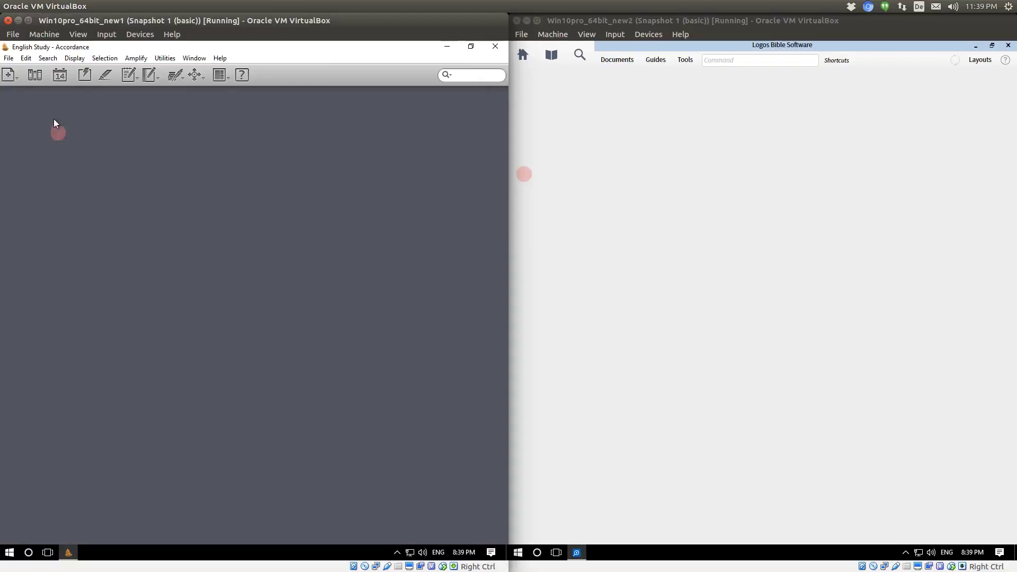
{"action": "left_click", "coordinate": [10, 75]}
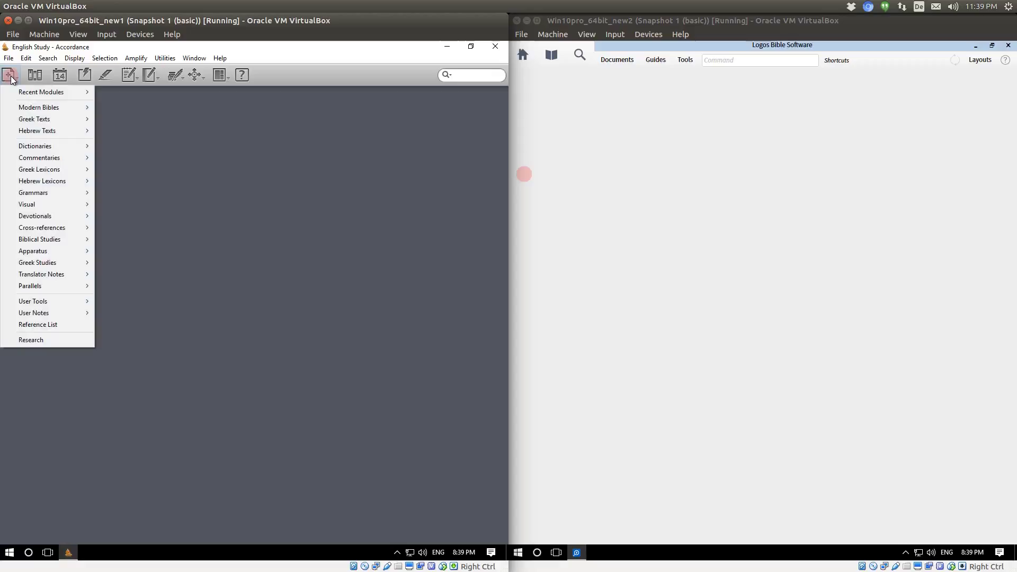
{"action": "mouse_move", "coordinate": [27, 108]}
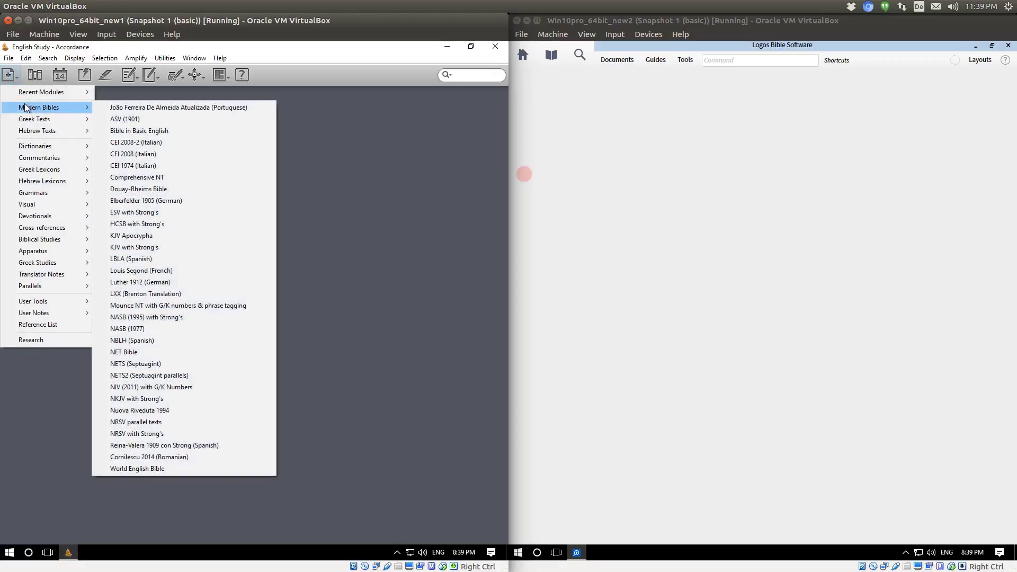
{"action": "mouse_move", "coordinate": [35, 132]}
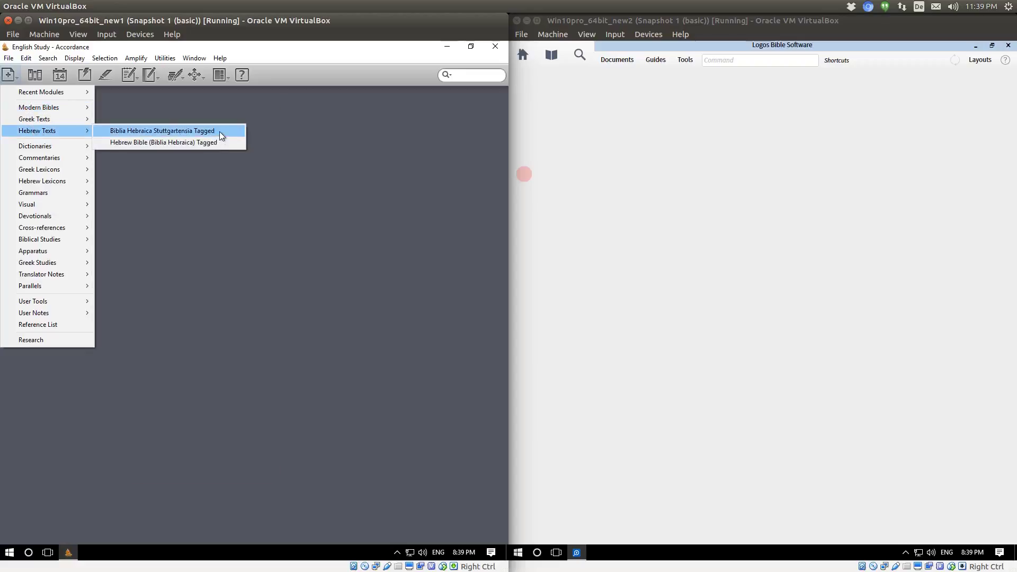
{"action": "left_click", "coordinate": [192, 131]}
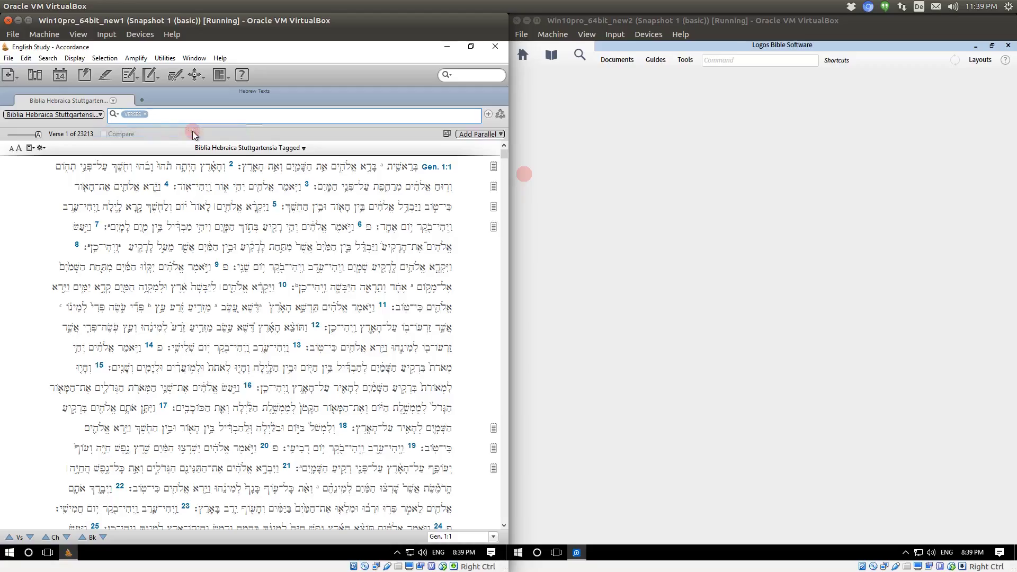
{"action": "left_click", "coordinate": [256, 122]}
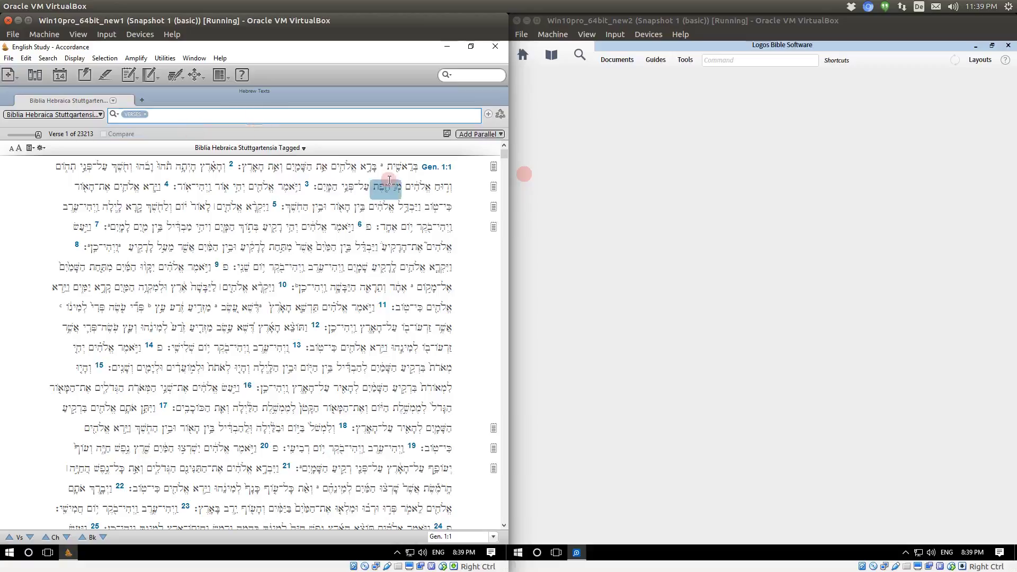
Step: Add ESV with Strong's and NA28 Greek NT (Sigla) as parallel texts beside the Hebrew Bible
{"action": "left_click", "coordinate": [478, 135]}
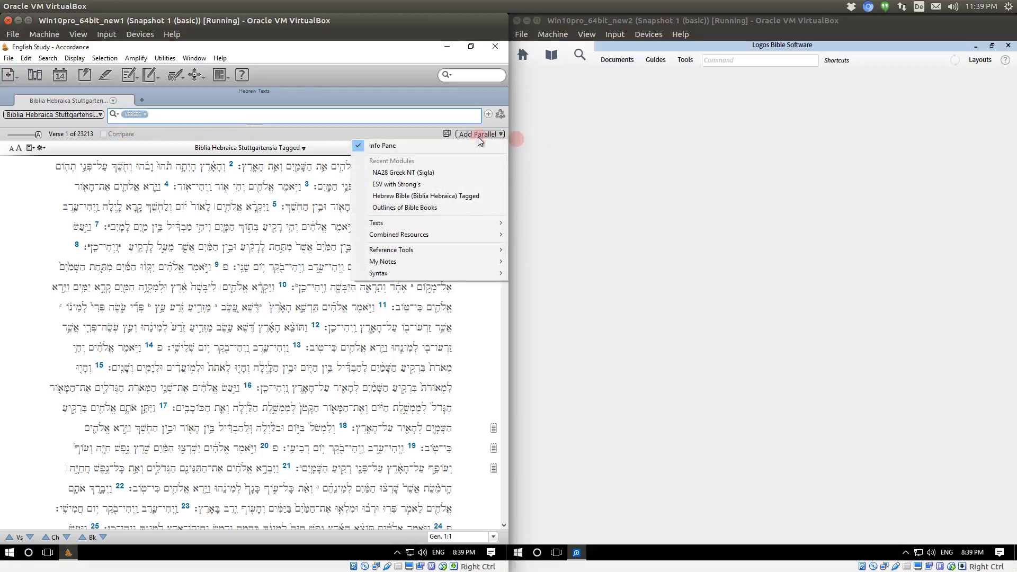
{"action": "left_click", "coordinate": [448, 183]}
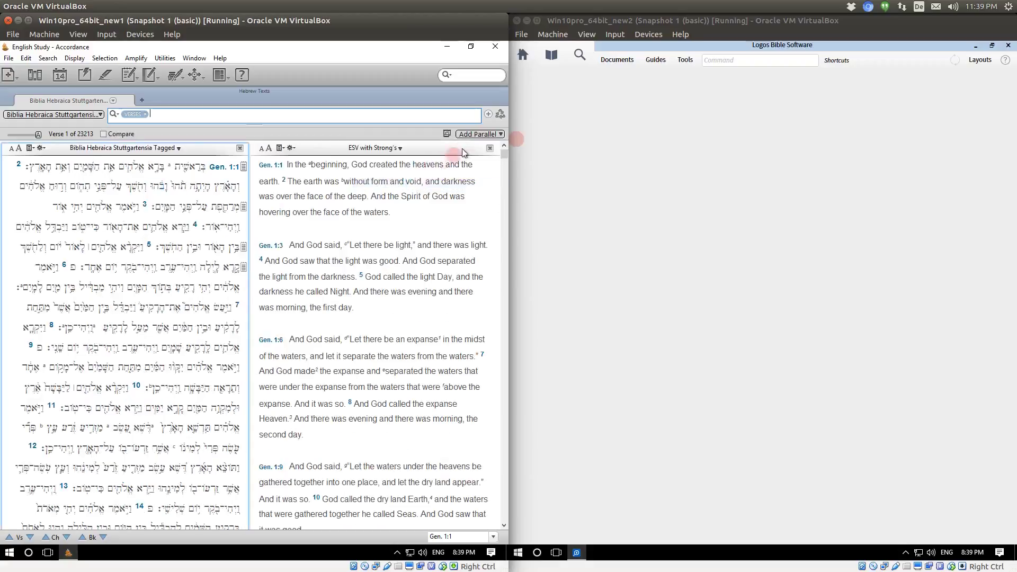
{"action": "left_click", "coordinate": [478, 135]}
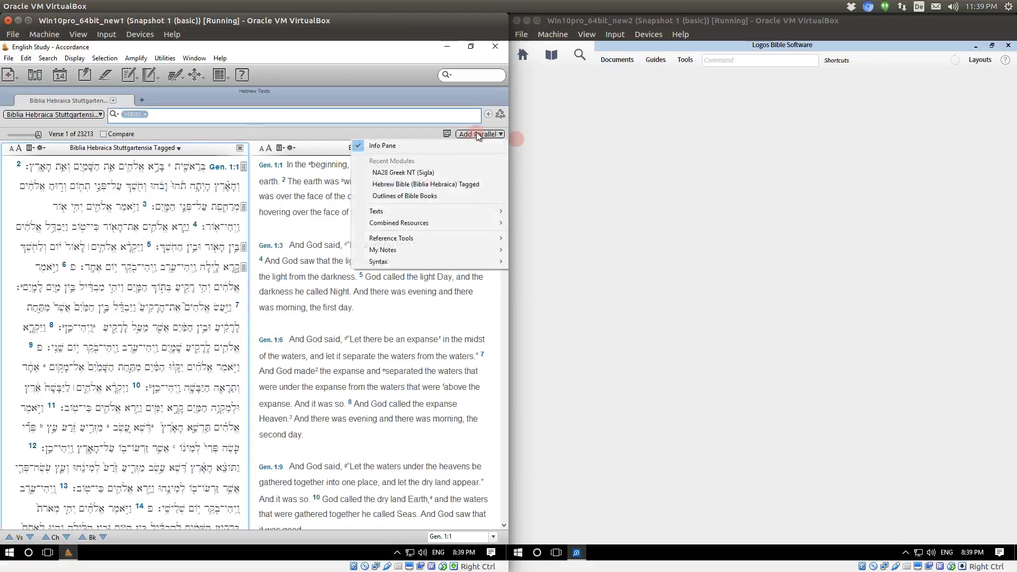
{"action": "left_click", "coordinate": [424, 175]}
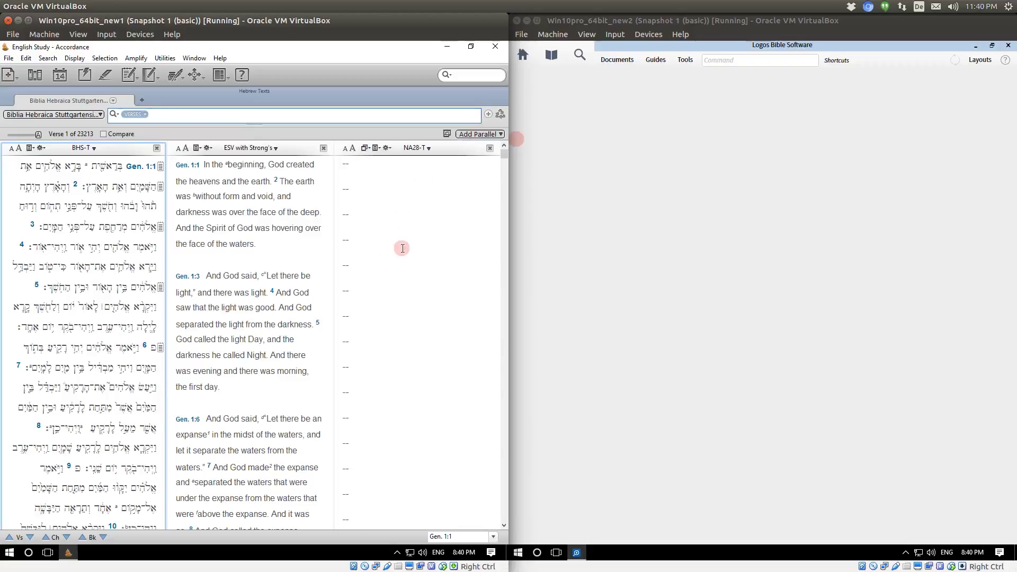
Step: Switch the tab's search text to ESV with Strong's and go to the verse reference Mat 1
{"action": "left_click", "coordinate": [203, 201]}
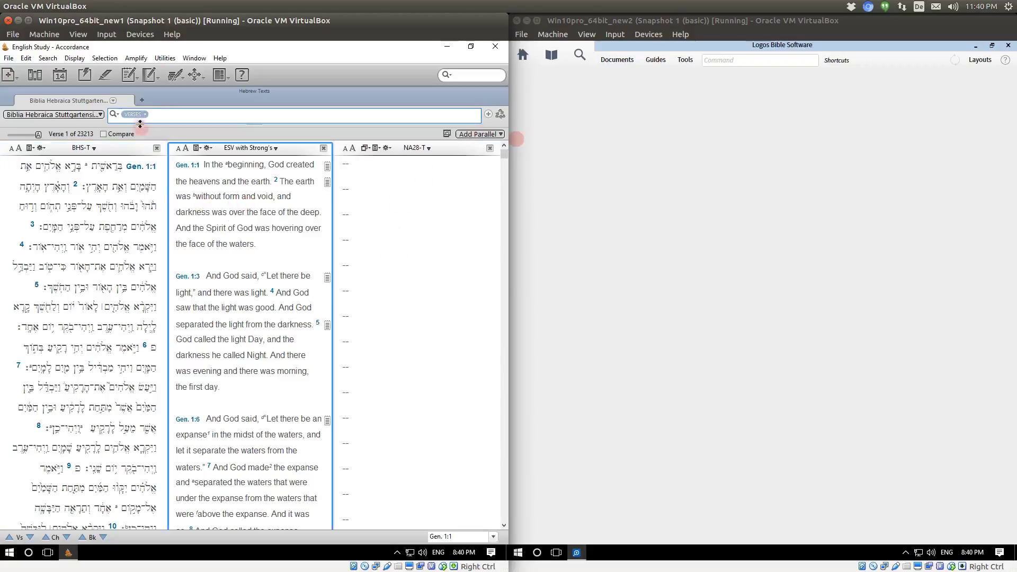
{"action": "left_click", "coordinate": [81, 114]}
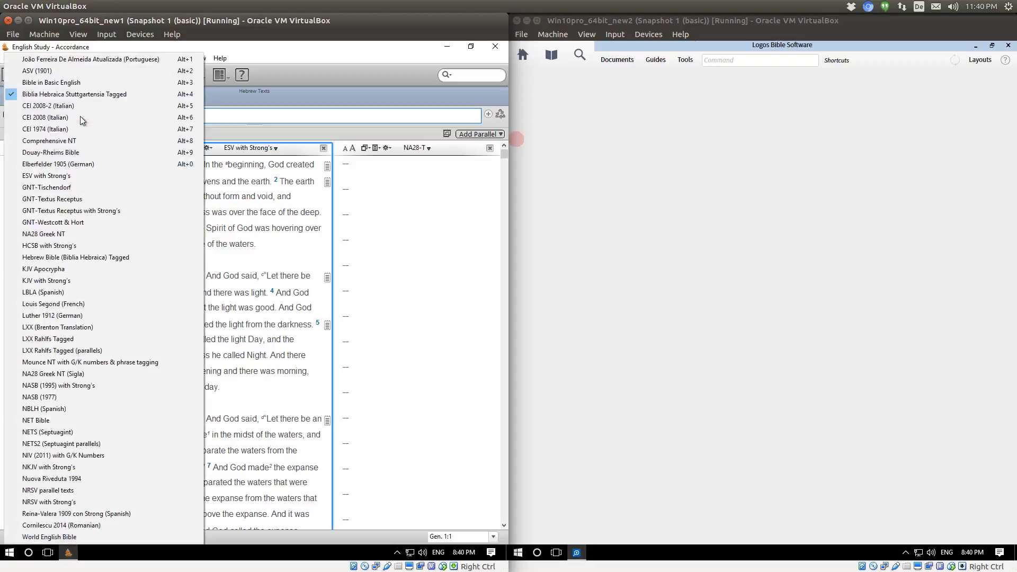
{"action": "left_click", "coordinate": [81, 175]}
{"action": "left_click", "coordinate": [156, 115]}
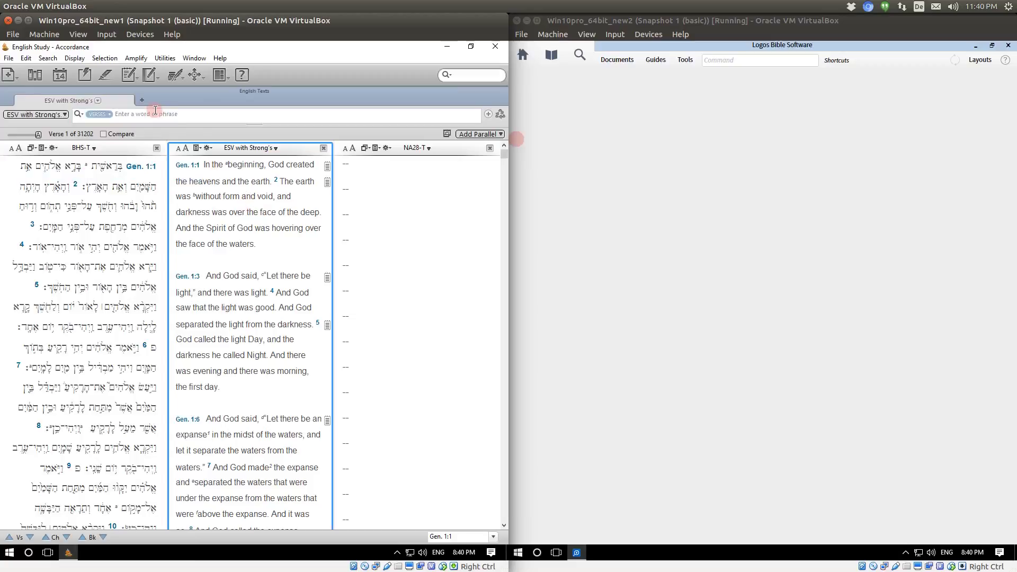
{"action": "left_click", "coordinate": [155, 111]}
{"action": "type", "text": "Mat 1"}
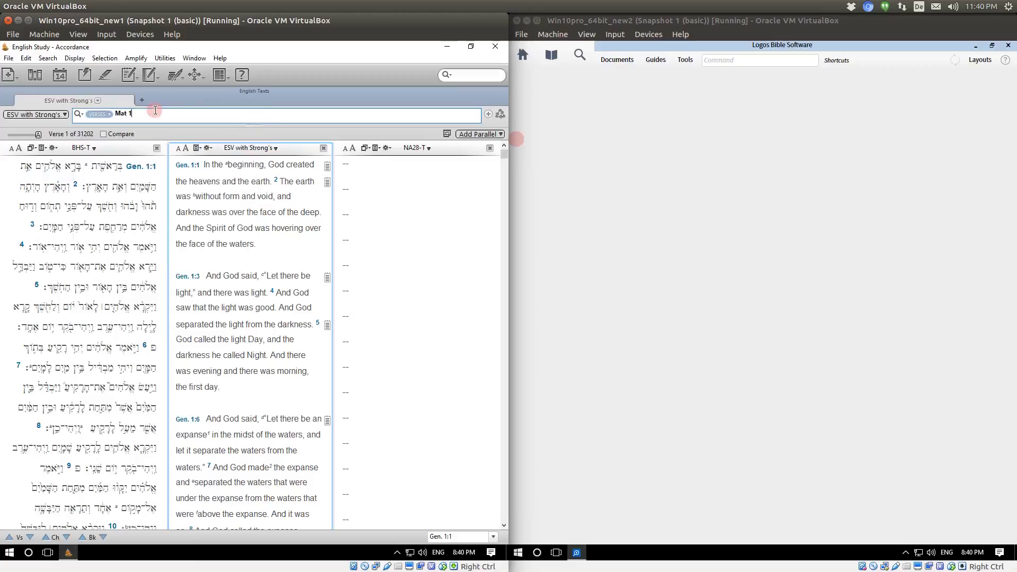
{"action": "key", "text": "Return"}
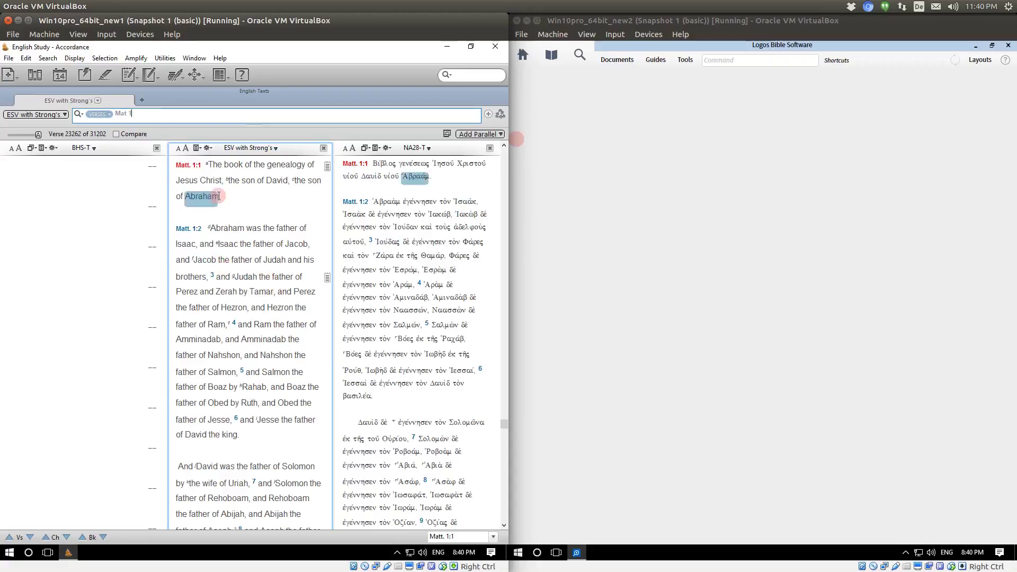
Step: Show the Instant Details pane and examine the parsing of Ἰησοῦ and Χριστοῦ in Matthew 1:1
{"action": "left_click", "coordinate": [192, 58]}
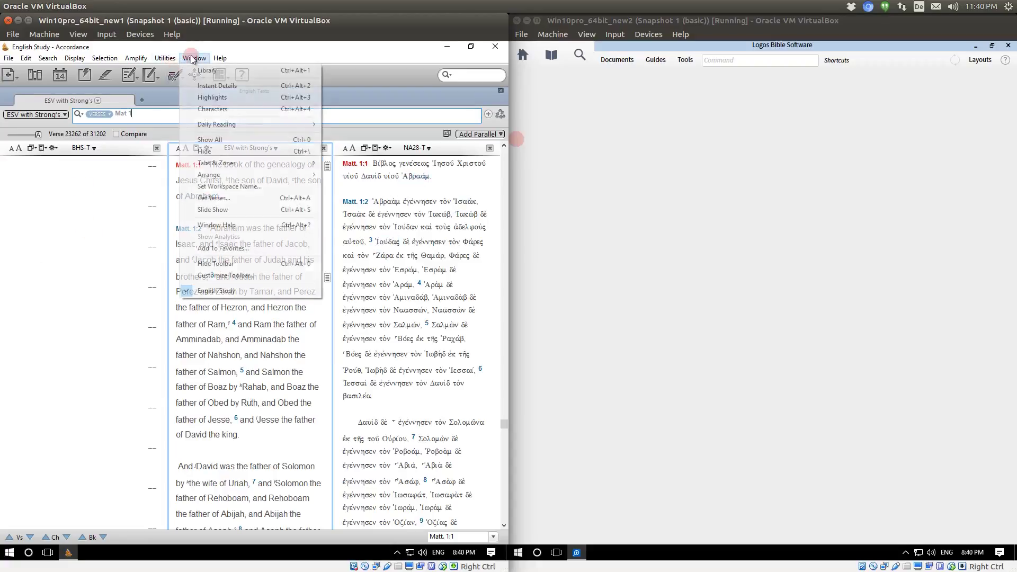
{"action": "left_click", "coordinate": [210, 85]}
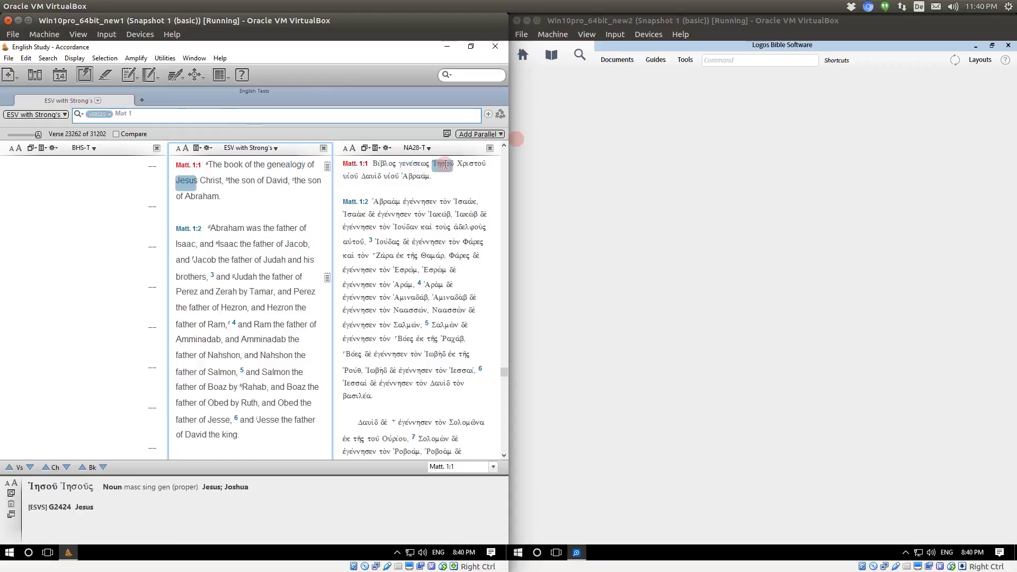
{"action": "mouse_move", "coordinate": [469, 165]}
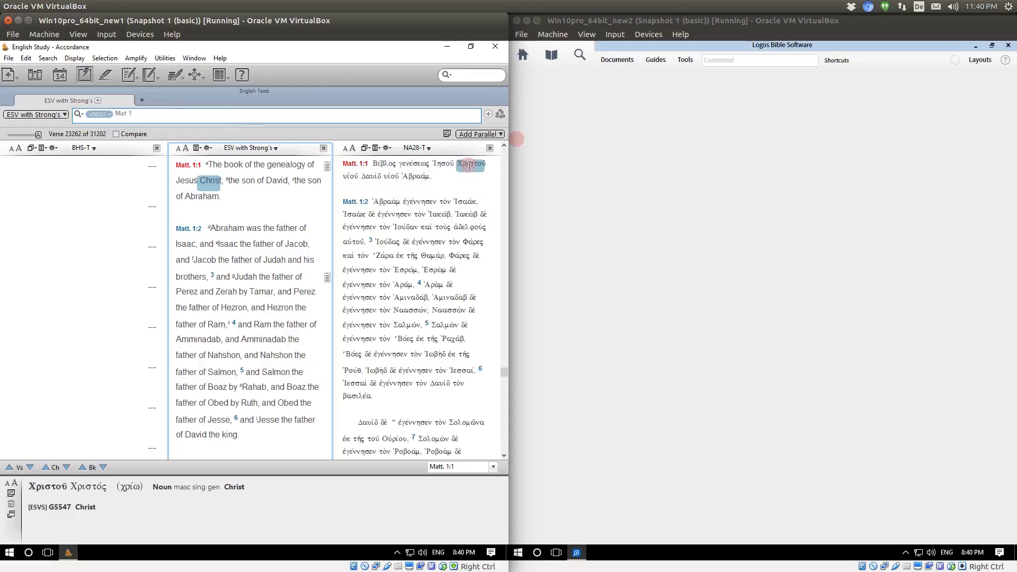
Step: Switch to Logos, search the library for "hebrew", and open Biblia Hebraica Westmonasteriensis with Westminster Hebrew Morphology 4.18 as a text pane covering half the workspace
{"action": "mouse_move", "coordinate": [392, 179]}
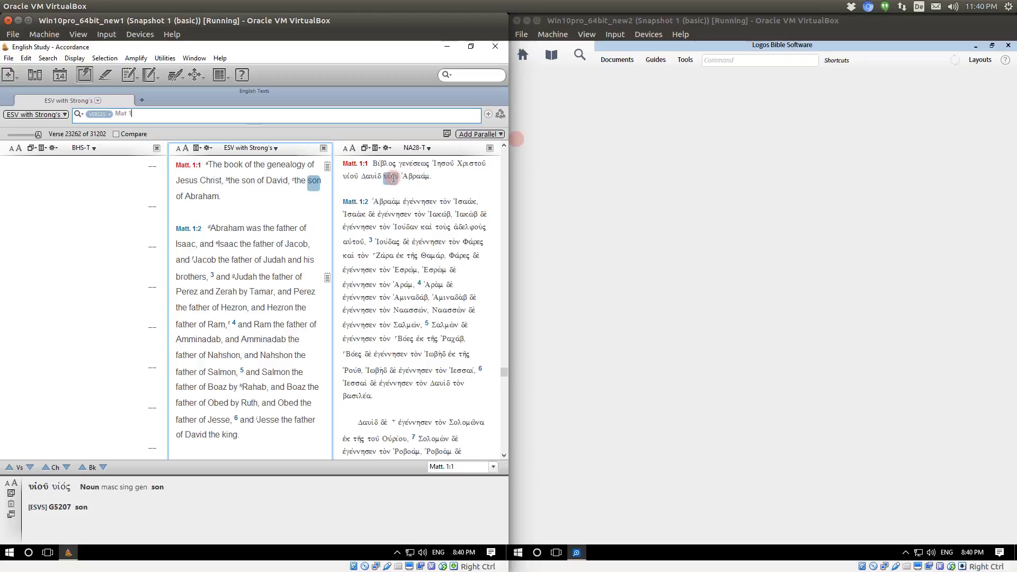
{"action": "left_click", "coordinate": [595, 187]}
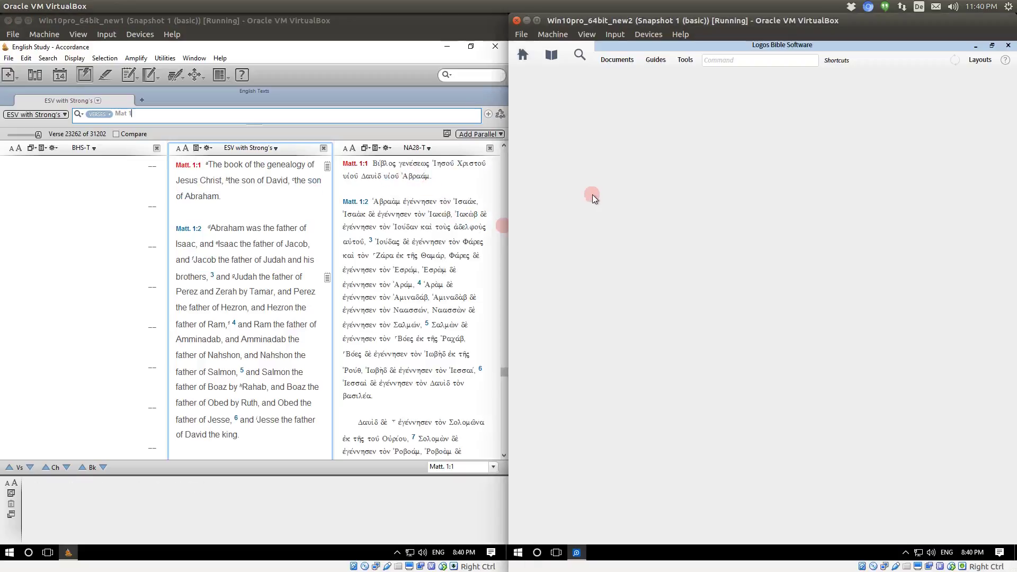
{"action": "left_click", "coordinate": [553, 56]}
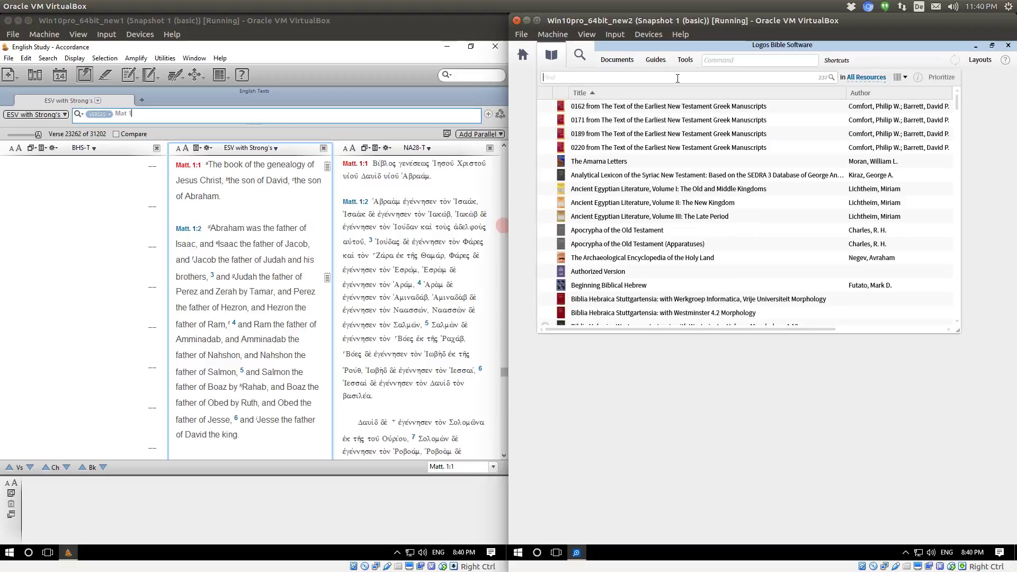
{"action": "type", "text": "hebrew"}
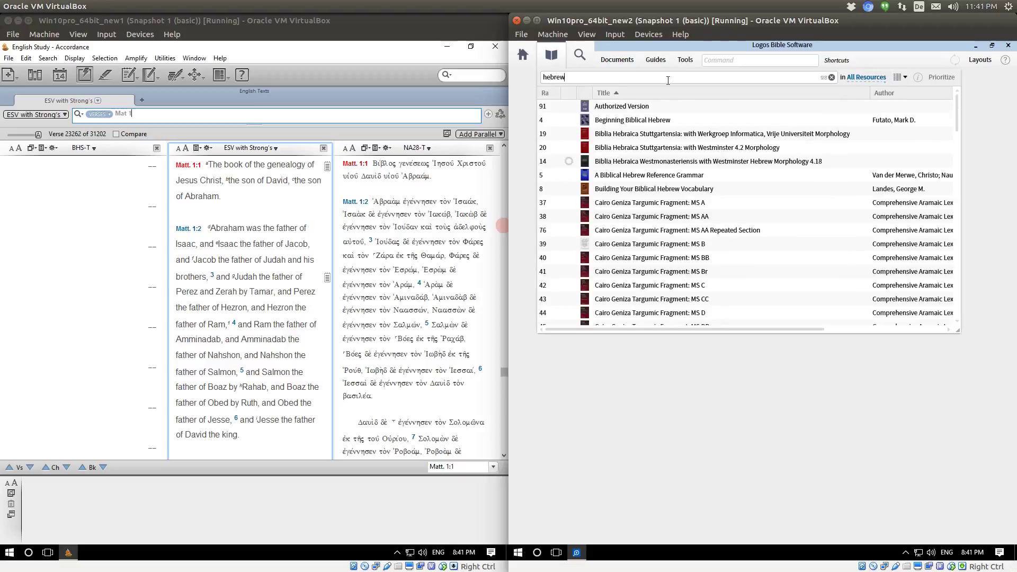
{"action": "left_click", "coordinate": [734, 161]}
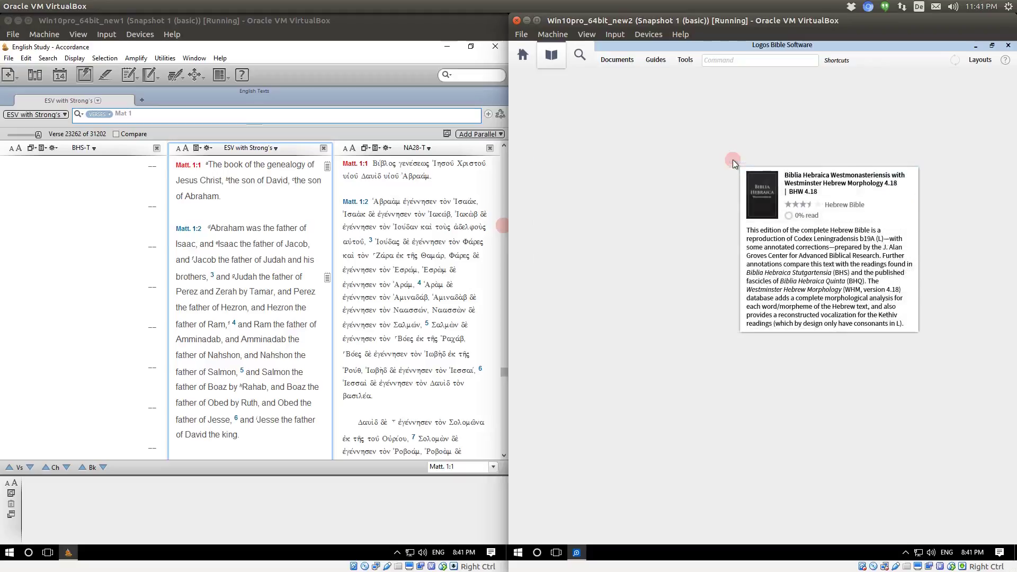
{"action": "left_click_drag", "start_coordinate": [790, 83], "coordinate": [586, 98]}
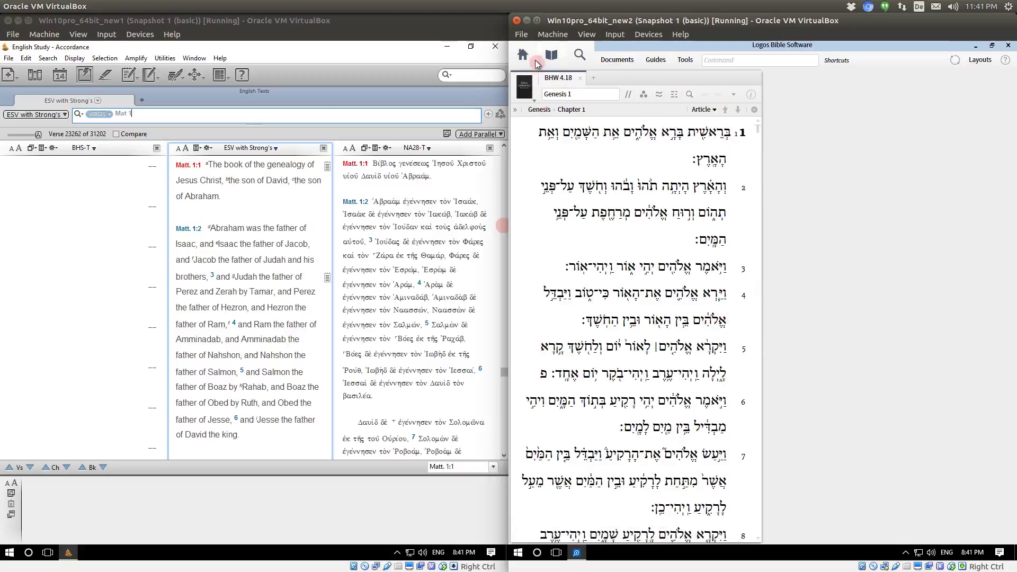
Step: Find the English Standard Version in the library with "esv", open it, and place it in its own column beside the Hebrew Bible
{"action": "left_click", "coordinate": [552, 56]}
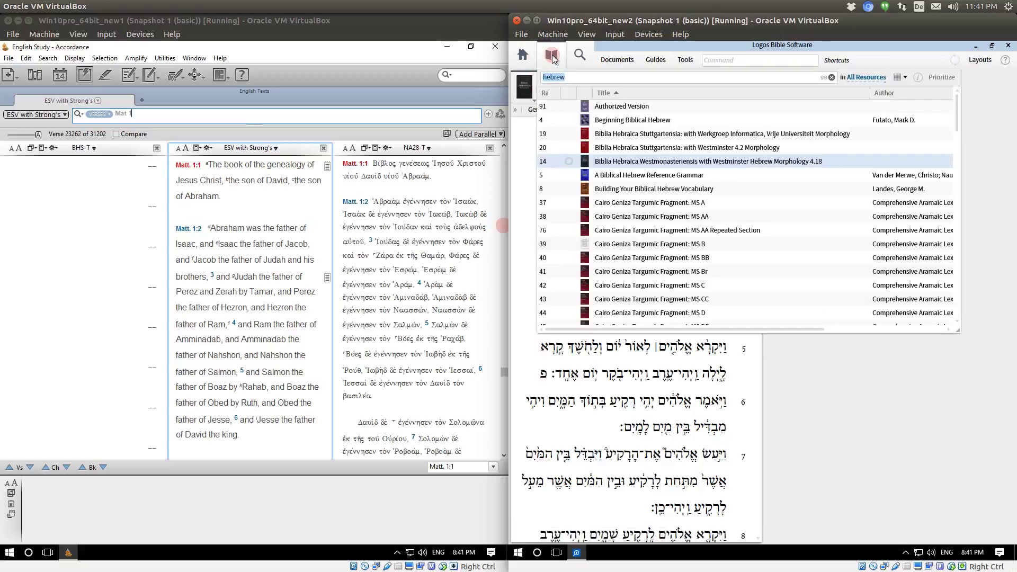
{"action": "type", "text": "esv"}
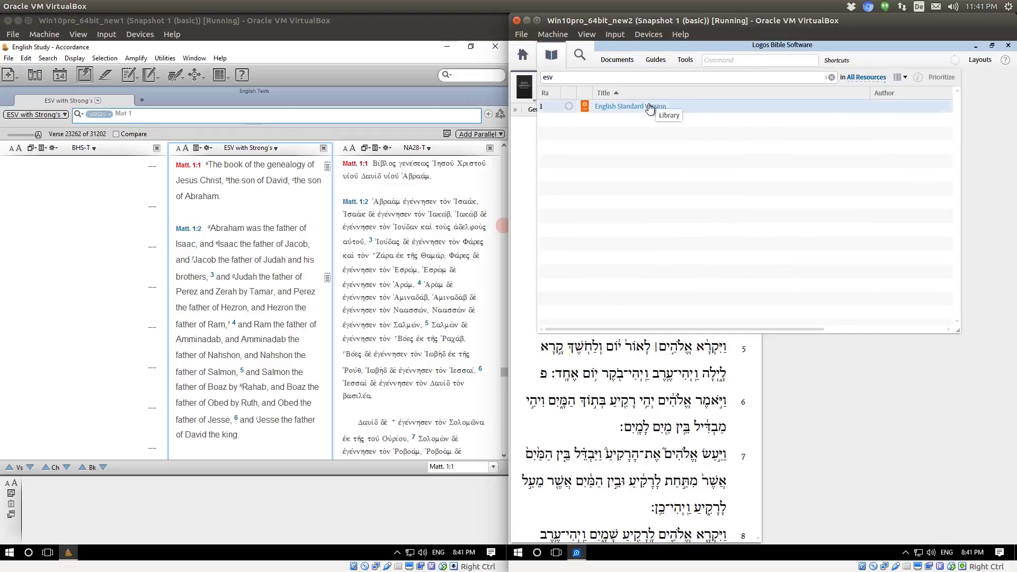
{"action": "left_click", "coordinate": [654, 107]}
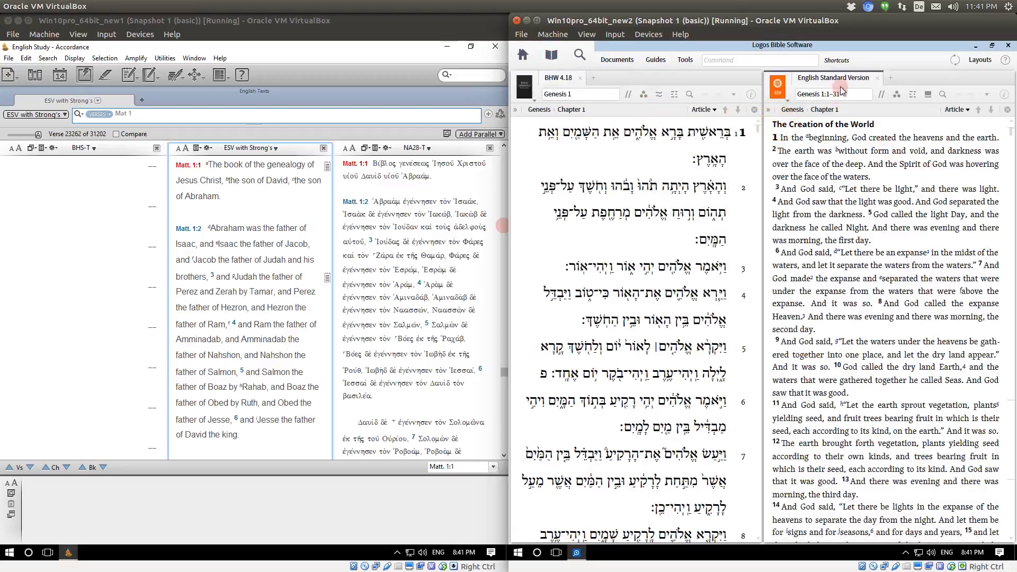
{"action": "left_click_drag", "start_coordinate": [835, 78], "coordinate": [649, 460]}
{"action": "left_click_drag", "start_coordinate": [608, 325], "coordinate": [745, 295]}
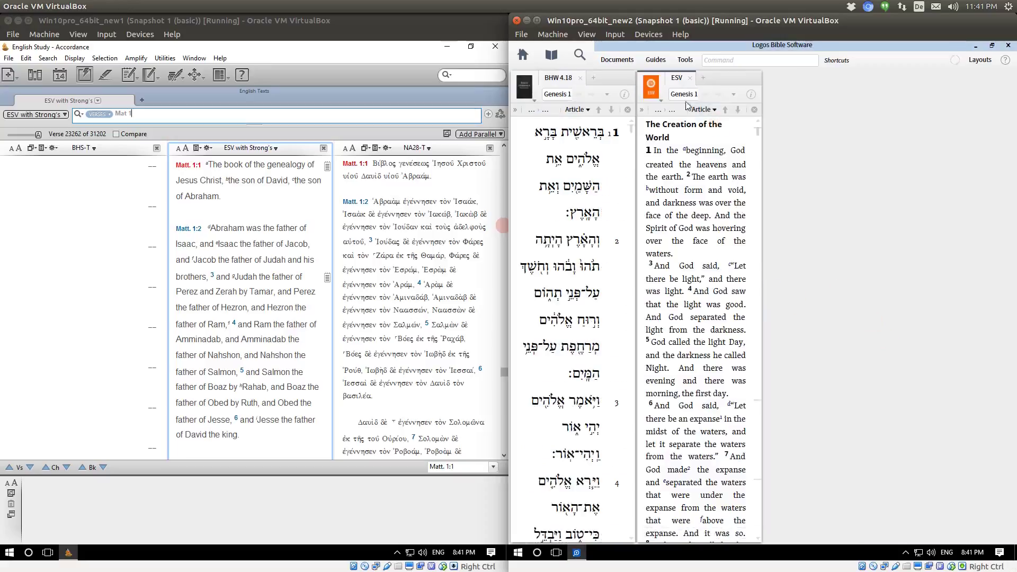
Step: Find the Nestle-Aland Greek New Testament, 27th Edition in the library with "nest", and dock it as a third column beside the ESV
{"action": "left_click", "coordinate": [554, 54]}
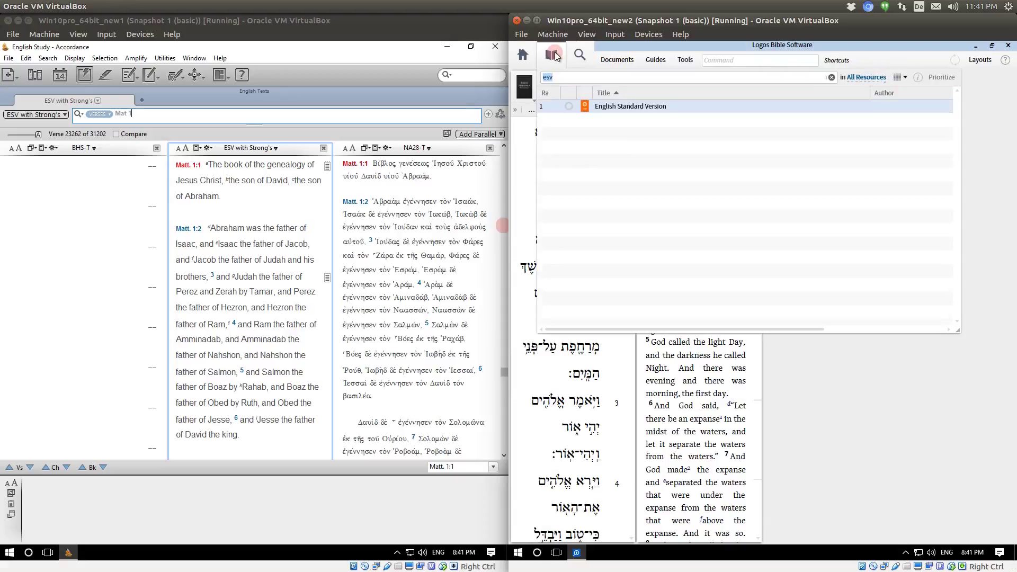
{"action": "type", "text": "nest"}
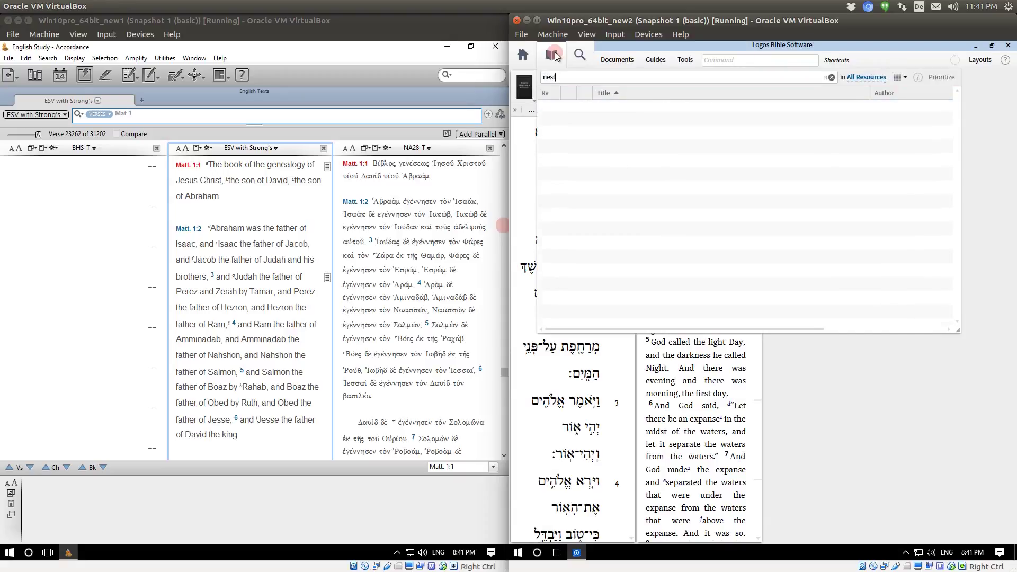
{"action": "left_click", "coordinate": [653, 121]}
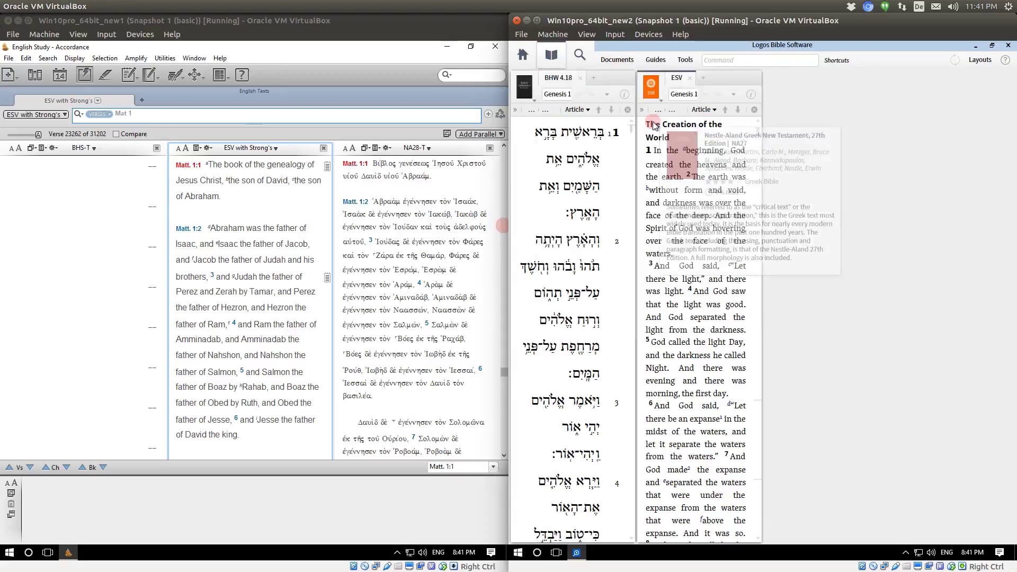
{"action": "mouse_move", "coordinate": [851, 77]}
{"action": "left_mouse_down"}
{"action": "mouse_move", "coordinate": [757, 94]}
{"action": "mouse_move", "coordinate": [755, 249]}
{"action": "left_mouse_up"}
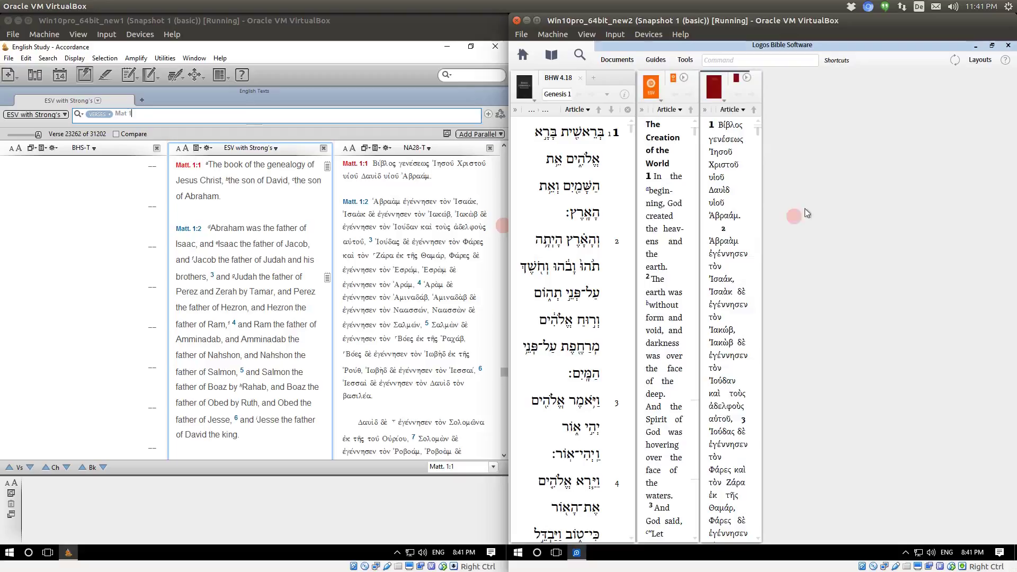
Step: Open the Information tool and widen the Greek and English text columns
{"action": "left_click", "coordinate": [685, 60]}
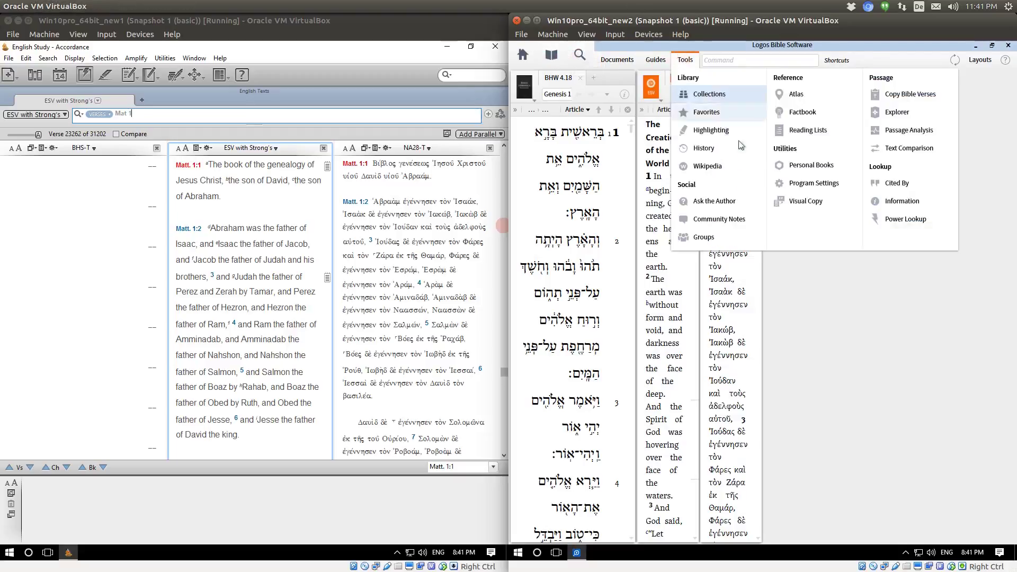
{"action": "left_click", "coordinate": [898, 202]}
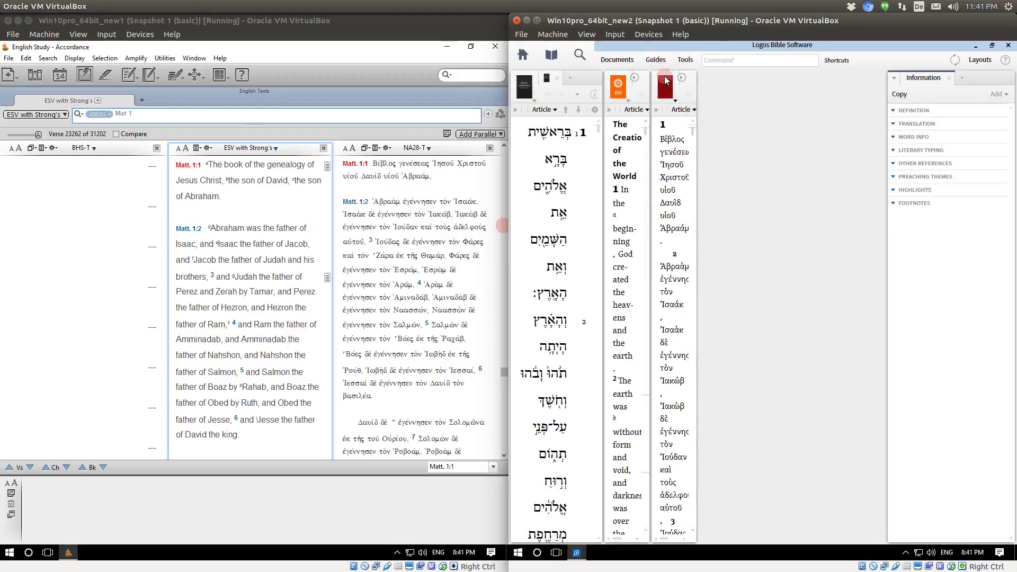
{"action": "left_click", "coordinate": [749, 89]}
{"action": "left_click_drag", "start_coordinate": [695, 92], "coordinate": [883, 125]}
{"action": "left_click", "coordinate": [646, 149]}
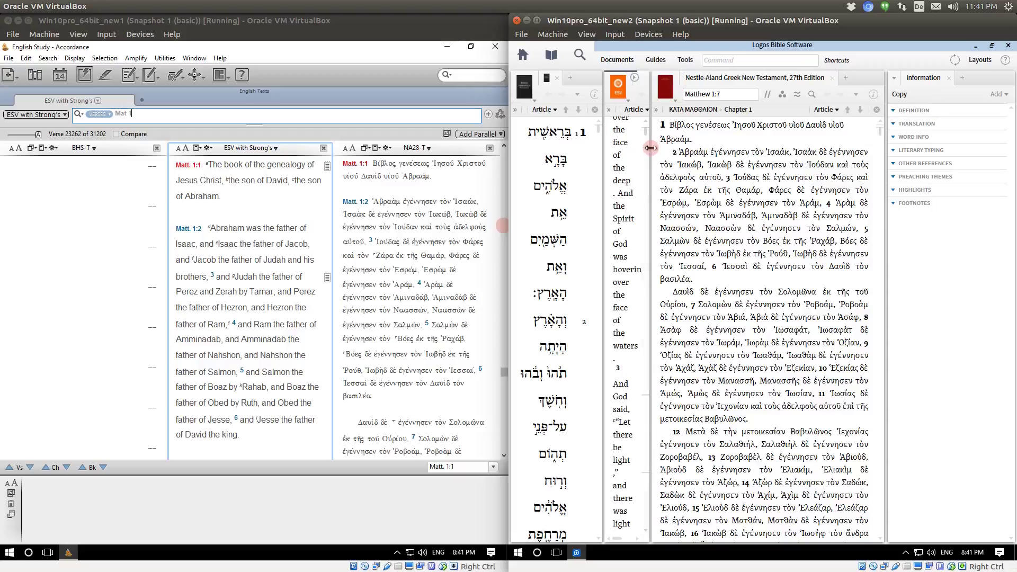
{"action": "left_click_drag", "start_coordinate": [651, 149], "coordinate": [749, 142]}
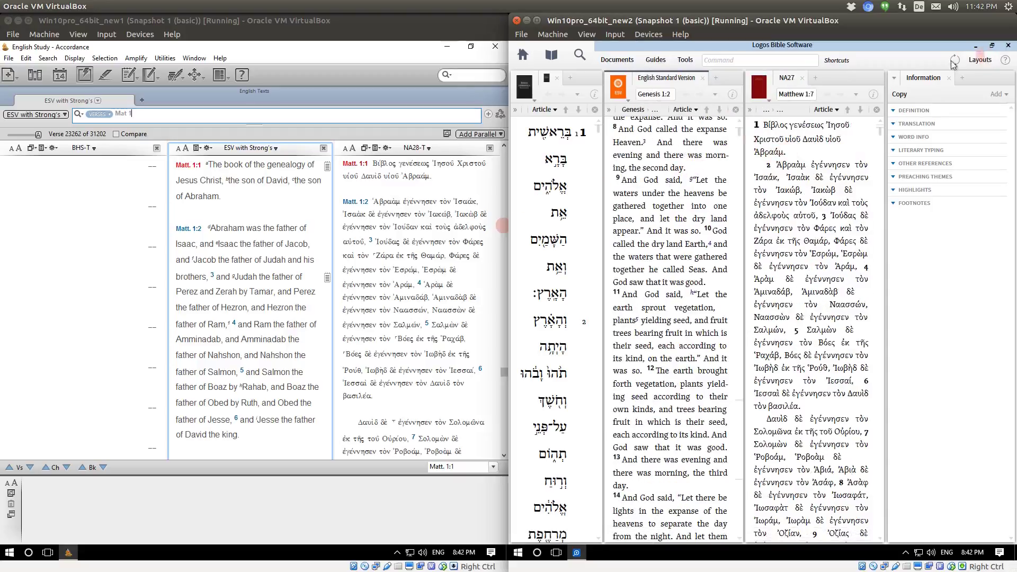
Step: Dock the Information panel as a low strip beneath the three Bibles, and widen the Hebrew and English columns
{"action": "left_click_drag", "start_coordinate": [922, 78], "coordinate": [653, 536]}
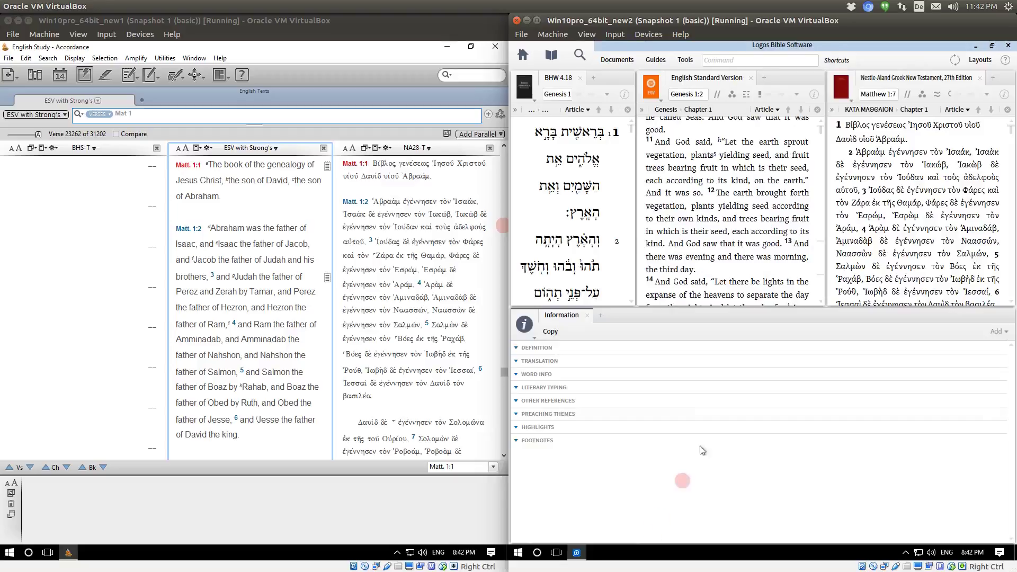
{"action": "left_click_drag", "start_coordinate": [720, 308], "coordinate": [724, 459]}
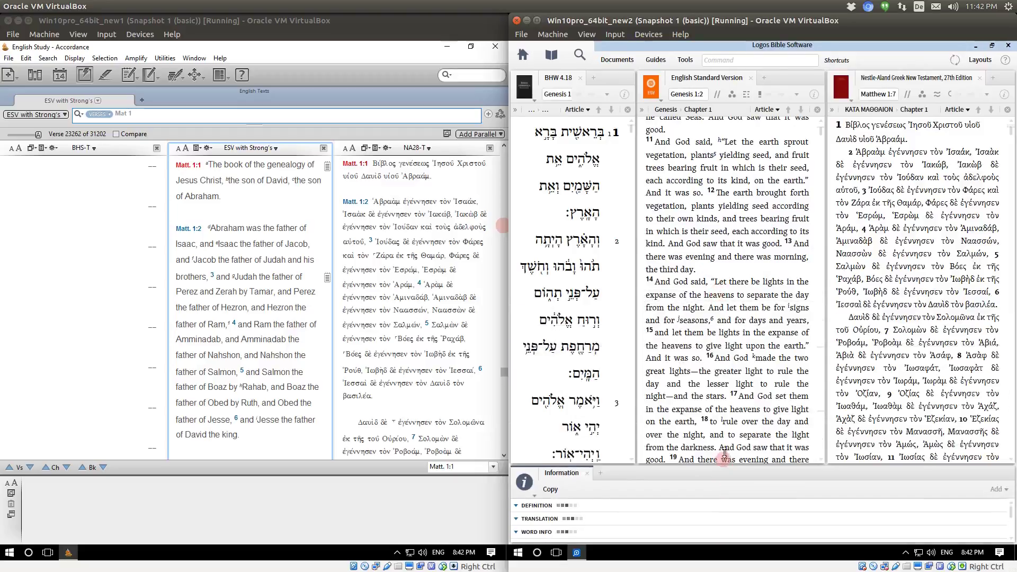
{"action": "left_click_drag", "start_coordinate": [637, 183], "coordinate": [672, 189]}
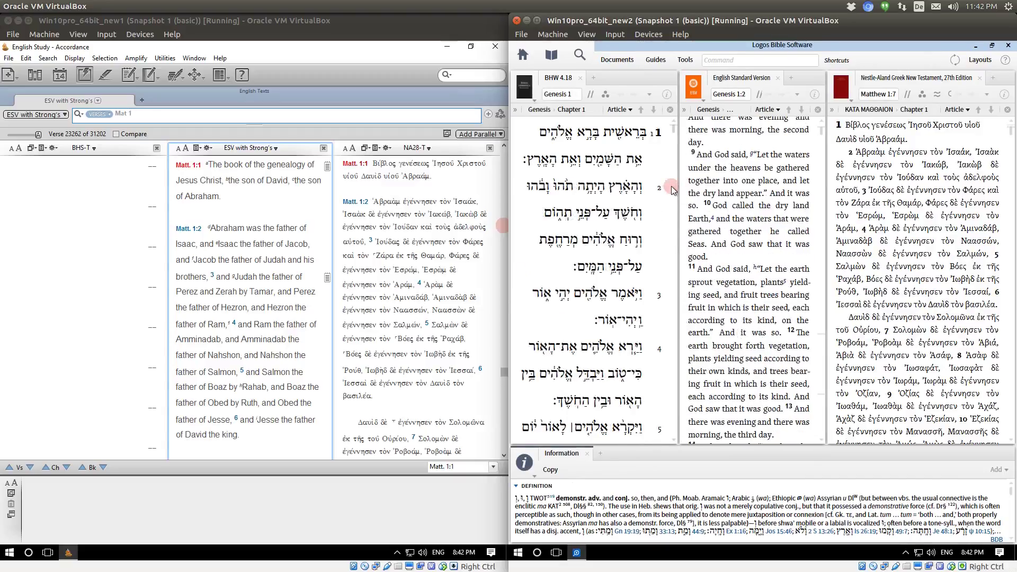
{"action": "left_click_drag", "start_coordinate": [825, 190], "coordinate": [843, 190]}
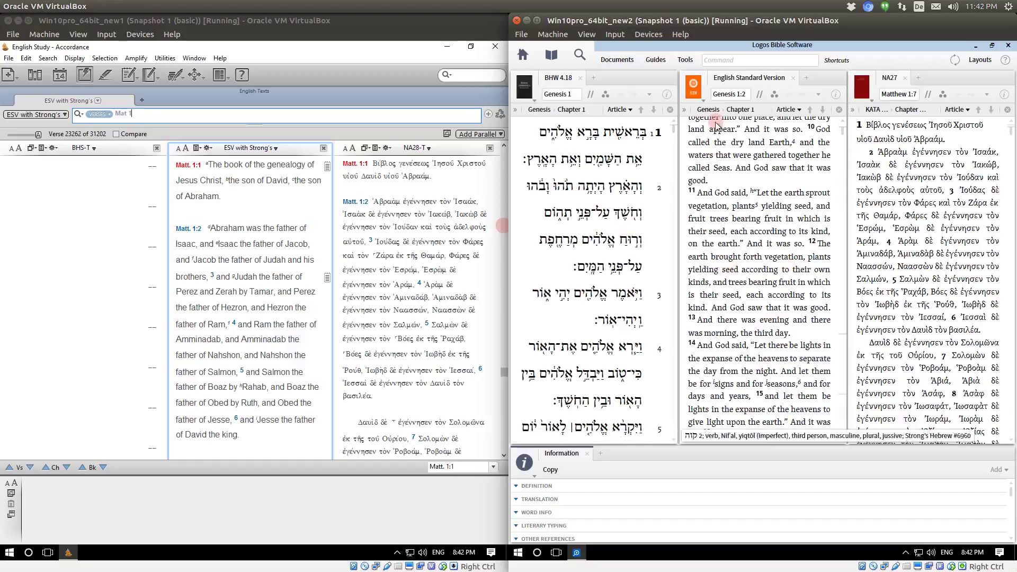
Step: Examine the Information panel's definition of the first Hebrew word in Genesis 1:1
{"action": "left_click", "coordinate": [723, 193]}
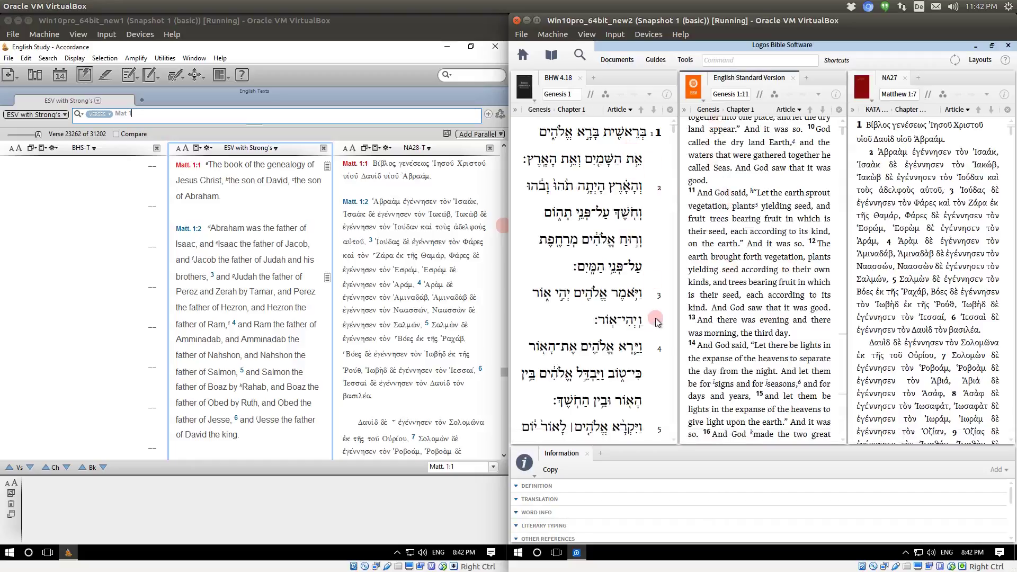
{"action": "left_click", "coordinate": [628, 134]}
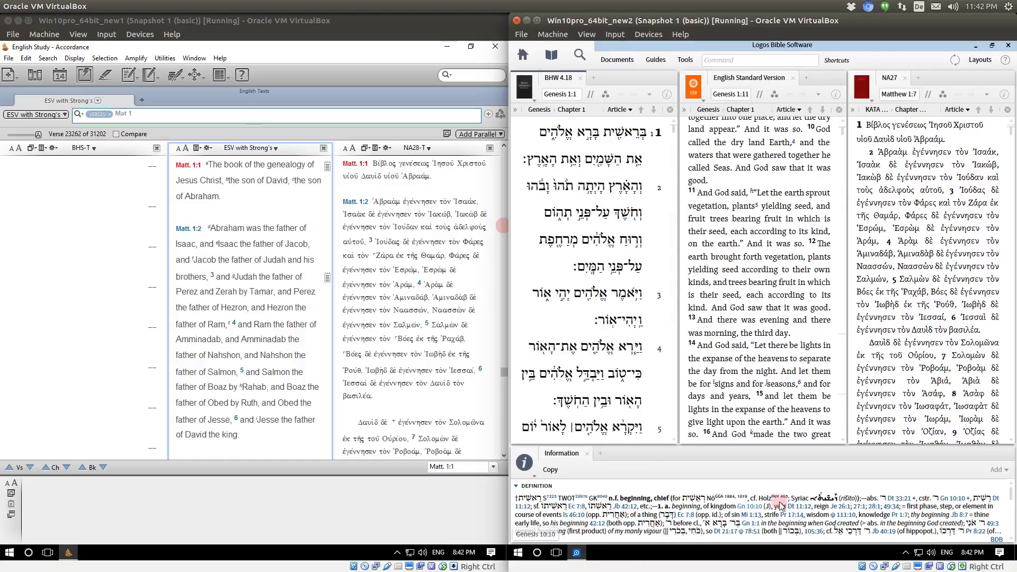
{"action": "scroll", "coordinate": [774, 506], "scroll_direction": "down", "scroll_amount": 1}
{"action": "left_click", "coordinate": [700, 499]}
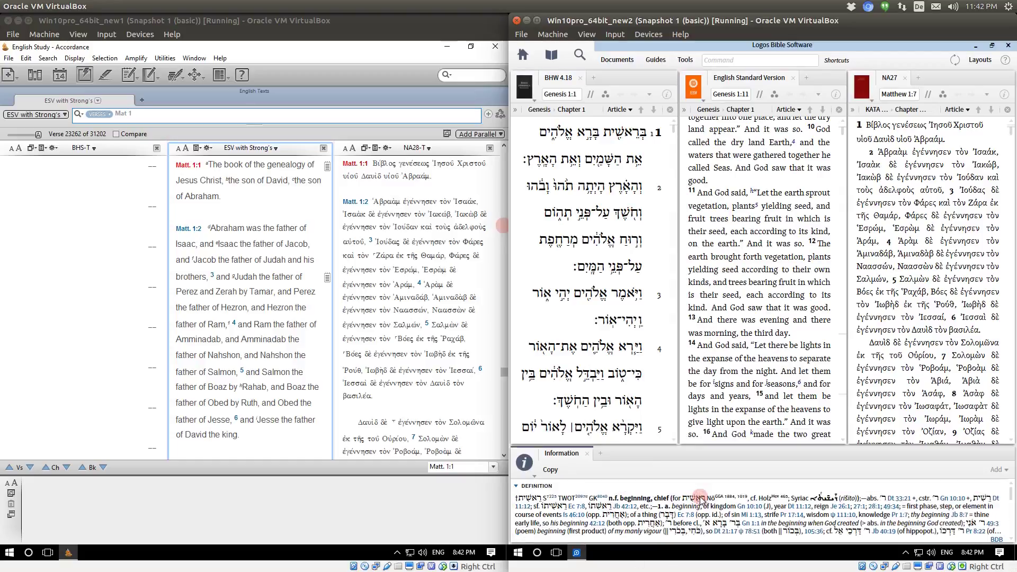
Step: Examine the parsing and Information details of Greek words in Matthew 1:1, including Βίβλος, γενέσεως and Ἀβραάμ
{"action": "left_click", "coordinate": [884, 128]}
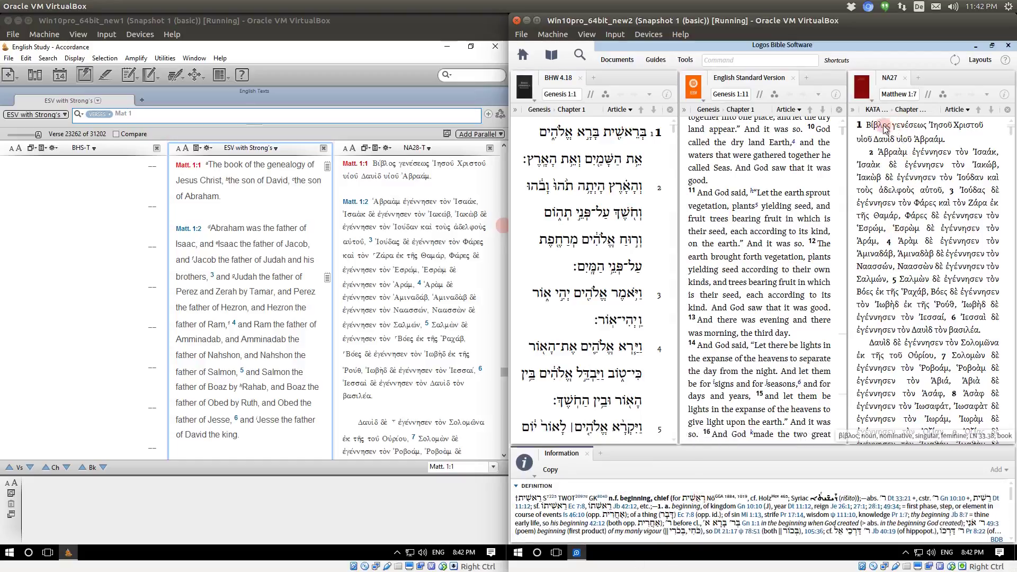
{"action": "left_click", "coordinate": [908, 136]}
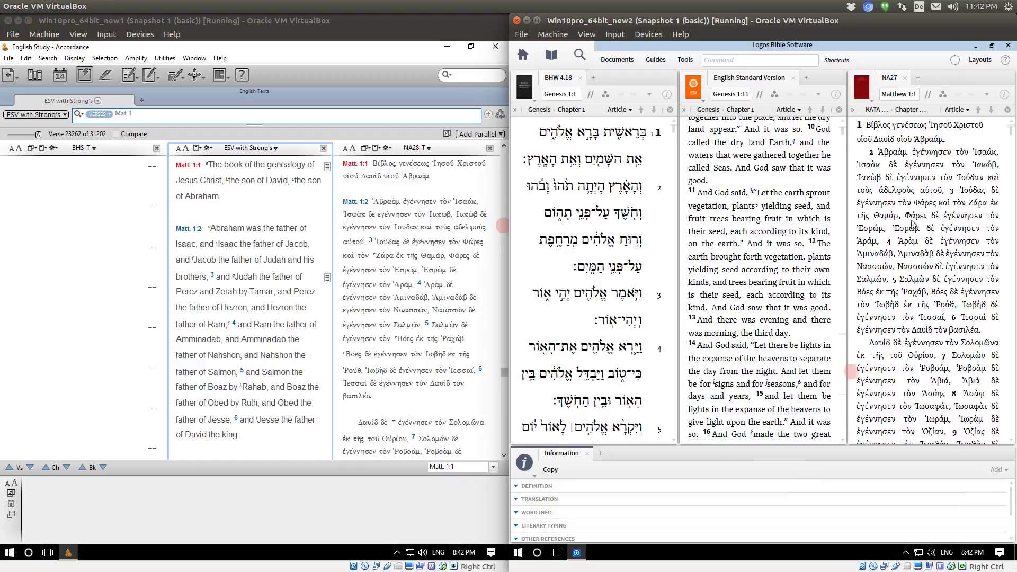
{"action": "mouse_move", "coordinate": [911, 141]}
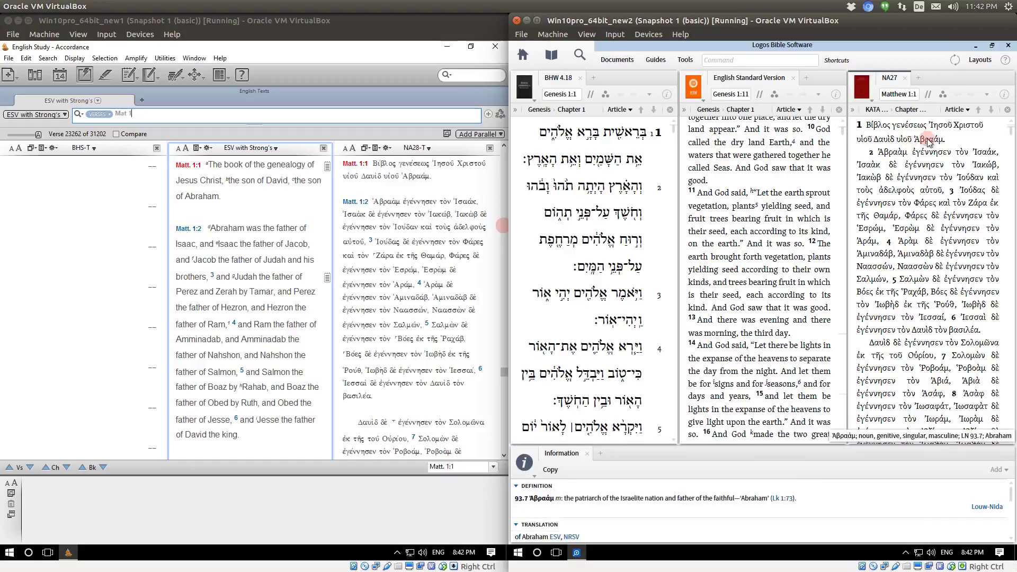
{"action": "mouse_move", "coordinate": [871, 142]}
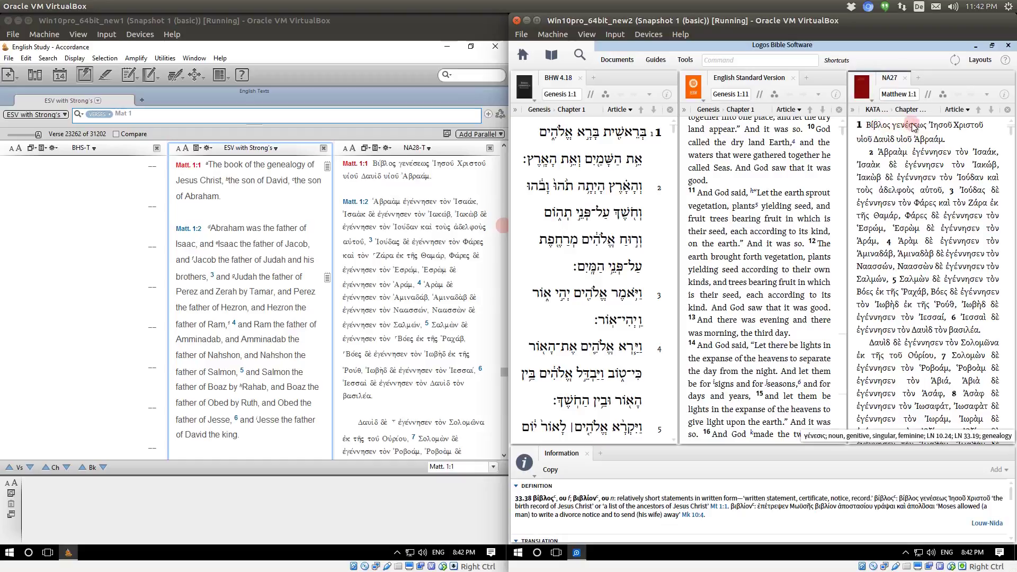
{"action": "mouse_move", "coordinate": [942, 127]}
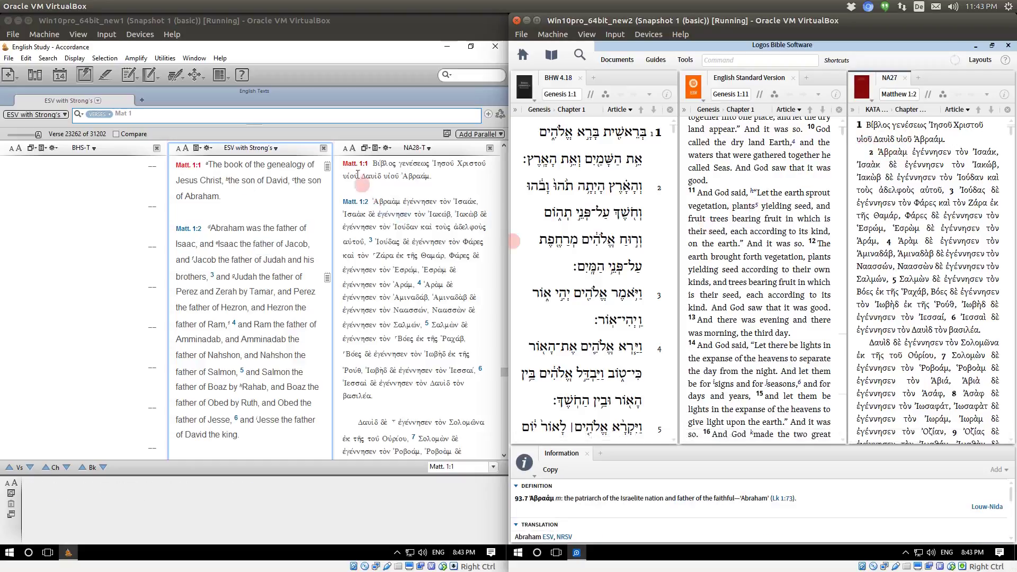
Step: Compare Accordance's Instant Details for Βίβλος, Ἰησοῦ, υἱοῦ and the verse 5 apparatus sign with Logos's information on the first Hebrew word of Genesis 1:1
{"action": "mouse_move", "coordinate": [386, 160]}
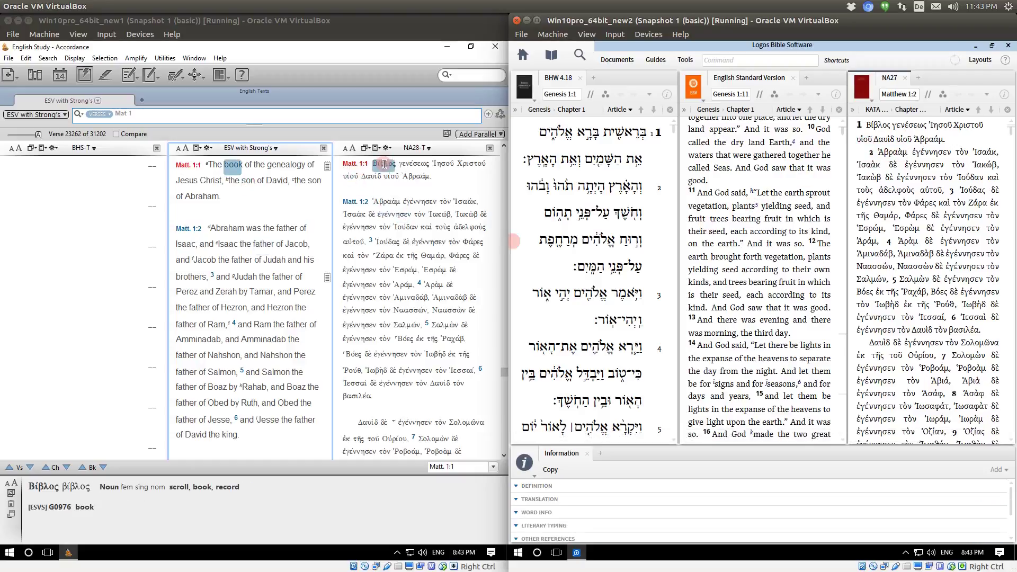
{"action": "mouse_move", "coordinate": [445, 168]}
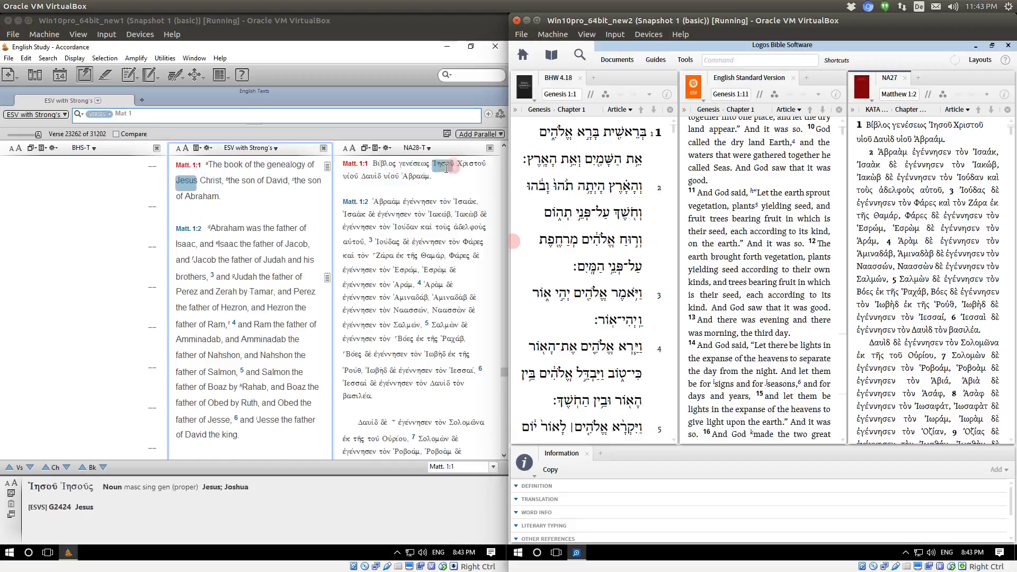
{"action": "mouse_move", "coordinate": [401, 178]}
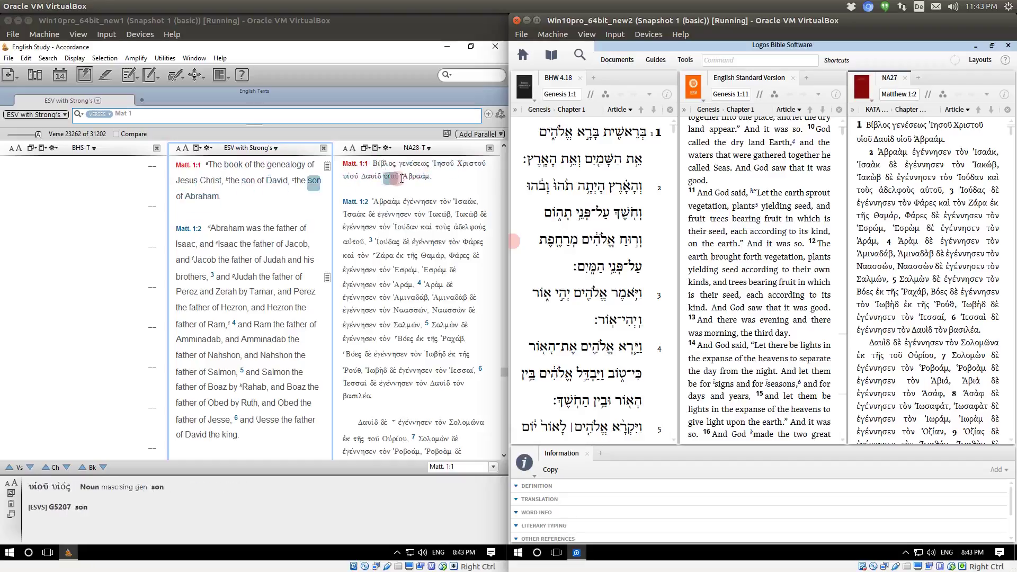
{"action": "mouse_move", "coordinate": [385, 324]}
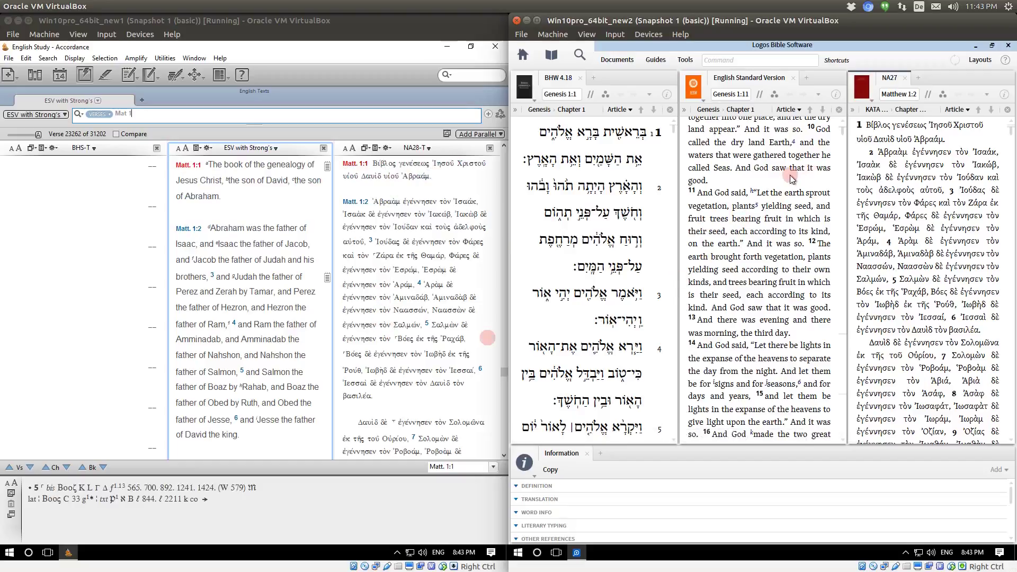
{"action": "mouse_move", "coordinate": [627, 135]}
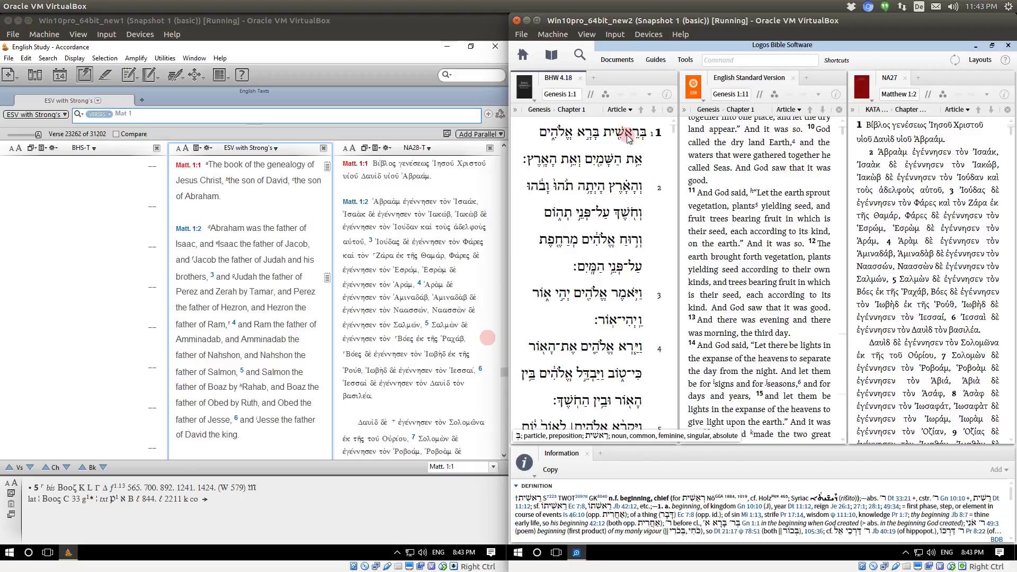
Step: Switch to Accordance and examine the Strong's details and linked Greek words for "Word" and "In" in ESV John 1:1
{"action": "mouse_move", "coordinate": [597, 144]}
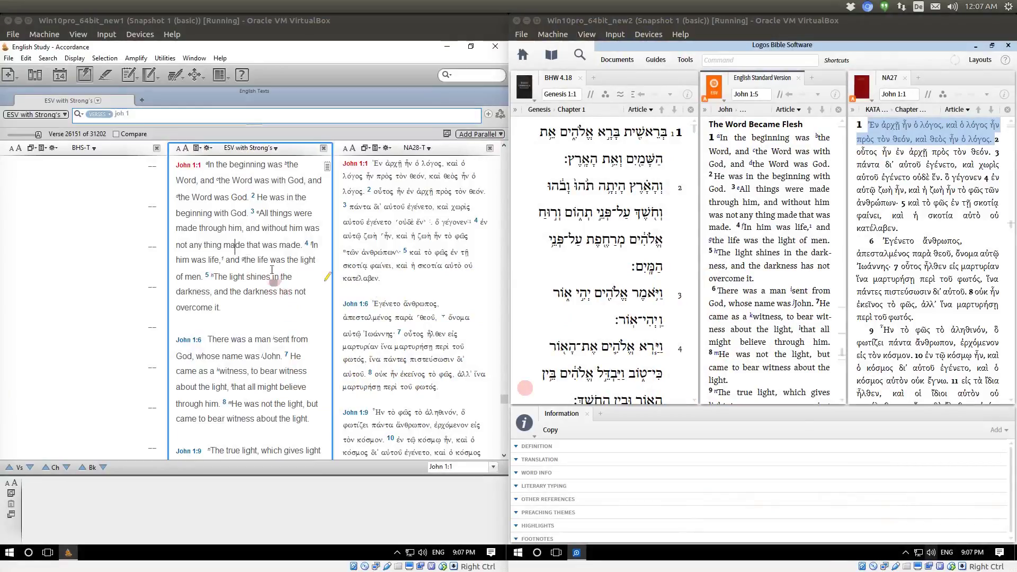
{"action": "left_click", "coordinate": [267, 227]}
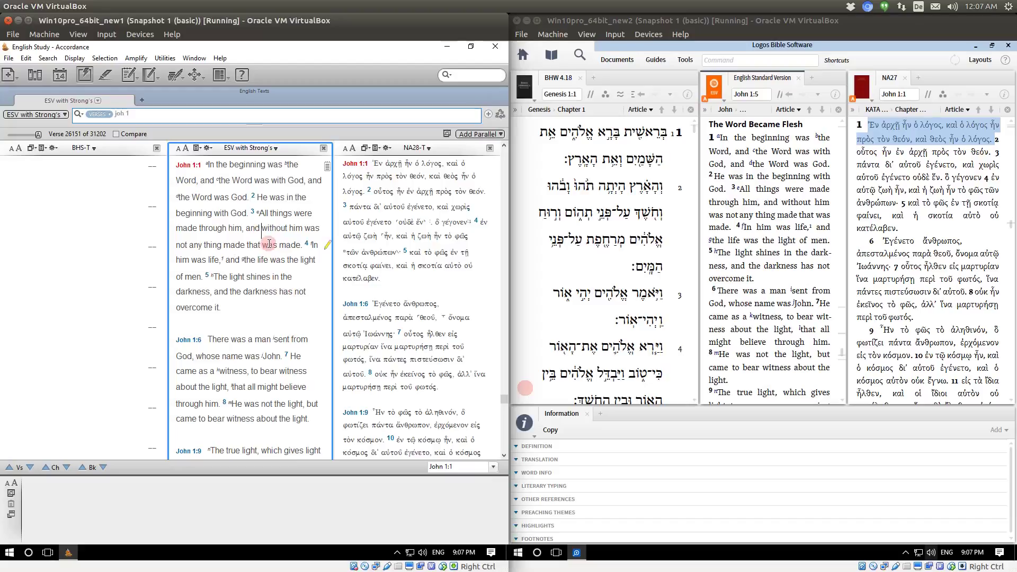
{"action": "mouse_move", "coordinate": [240, 186]}
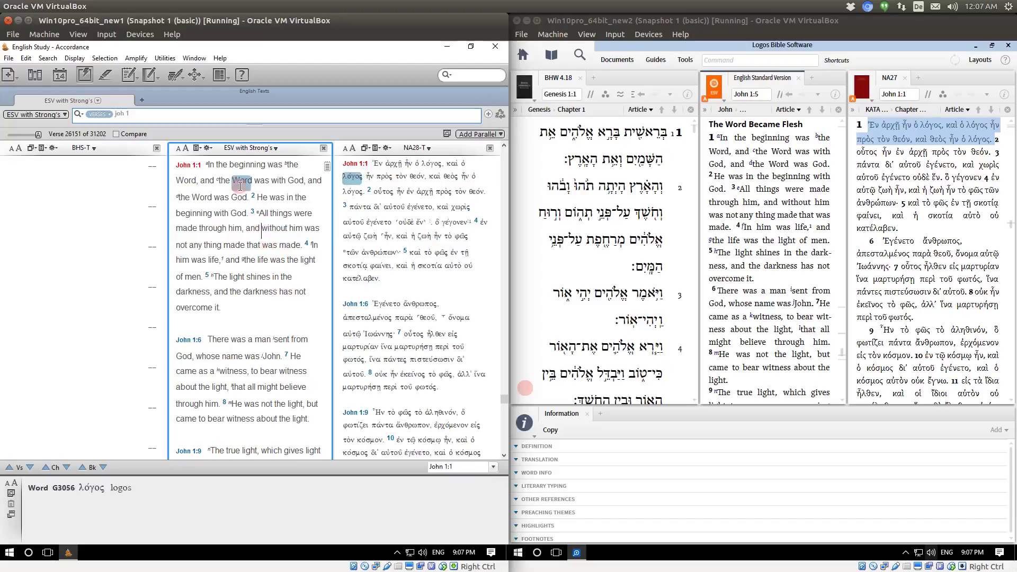
{"action": "mouse_move", "coordinate": [211, 166]}
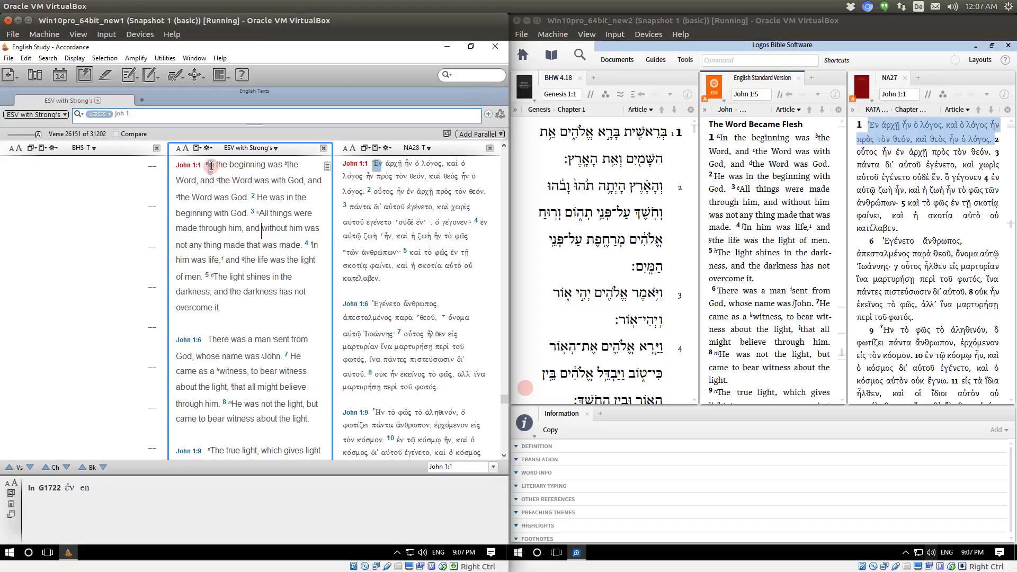
Step: Highlight "In the beginning" in Accordance's ESV John 1:1 with the Important style from My Highlights
{"action": "mouse_move", "coordinate": [271, 161]}
{"action": "left_click_drag", "start_coordinate": [267, 165], "coordinate": [211, 166]}
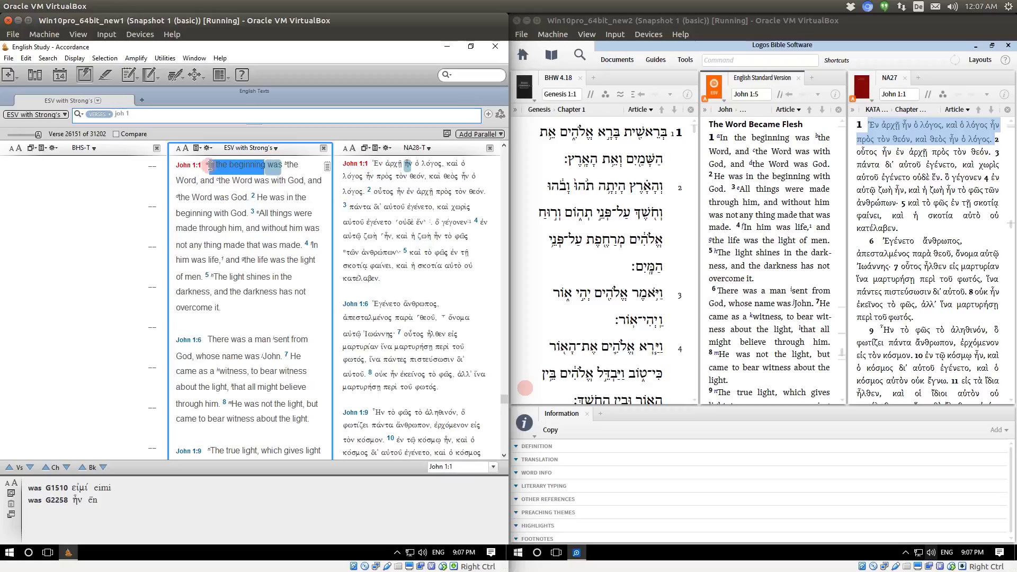
{"action": "mouse_move", "coordinate": [324, 244]}
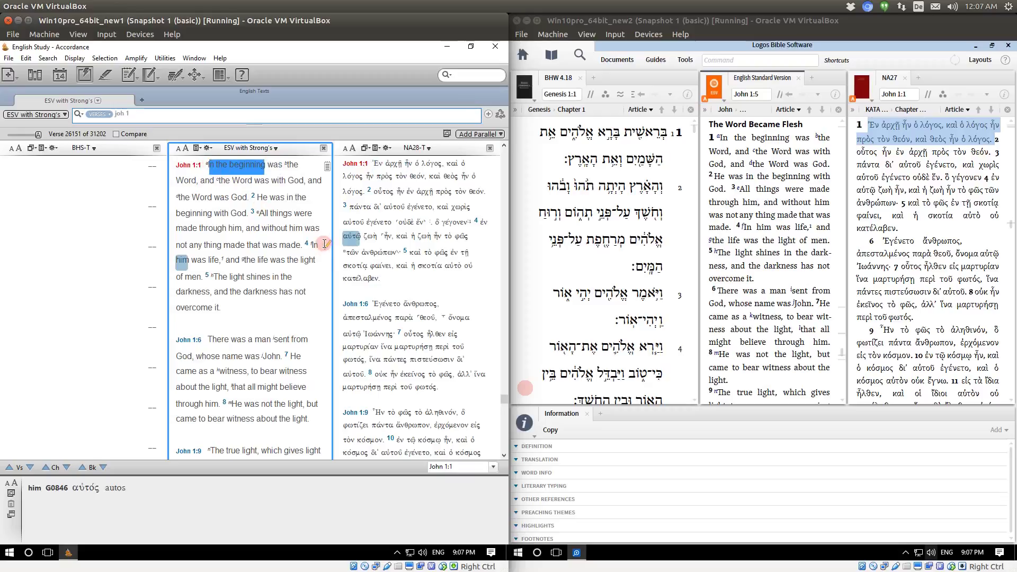
{"action": "left_click", "coordinate": [104, 80]}
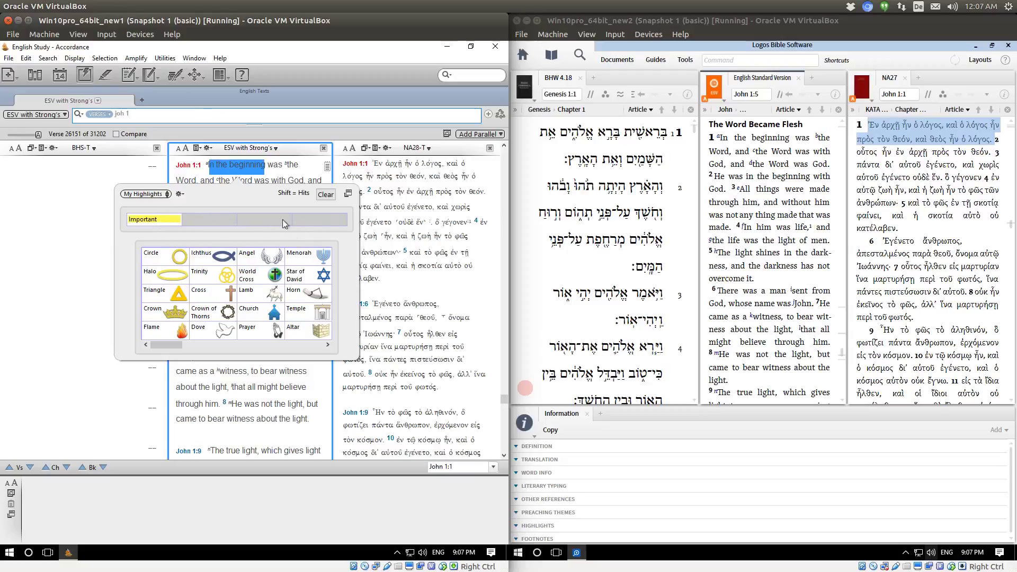
{"action": "left_click", "coordinate": [162, 218]}
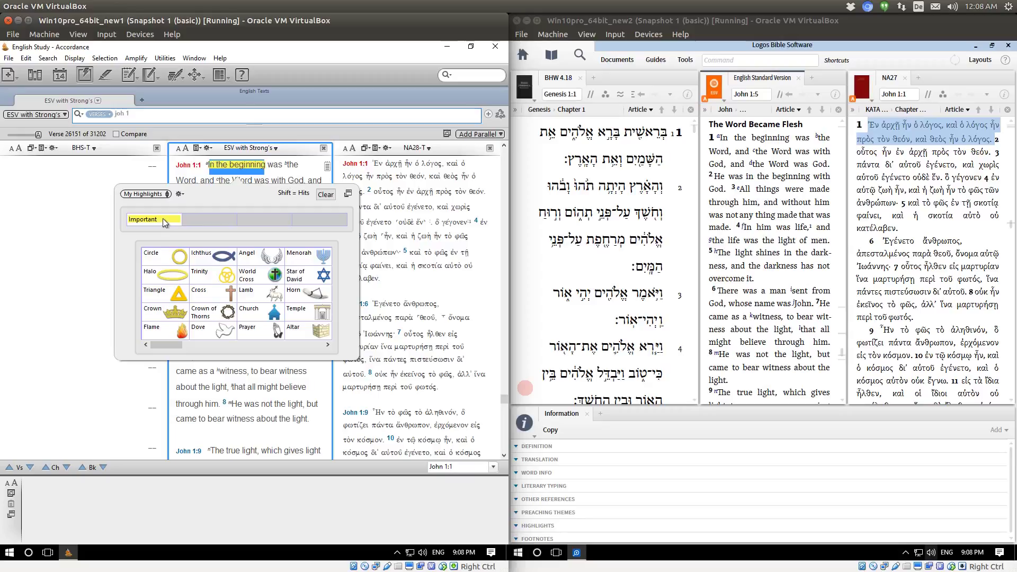
{"action": "left_click", "coordinate": [392, 208]}
{"action": "left_click", "coordinate": [235, 200]}
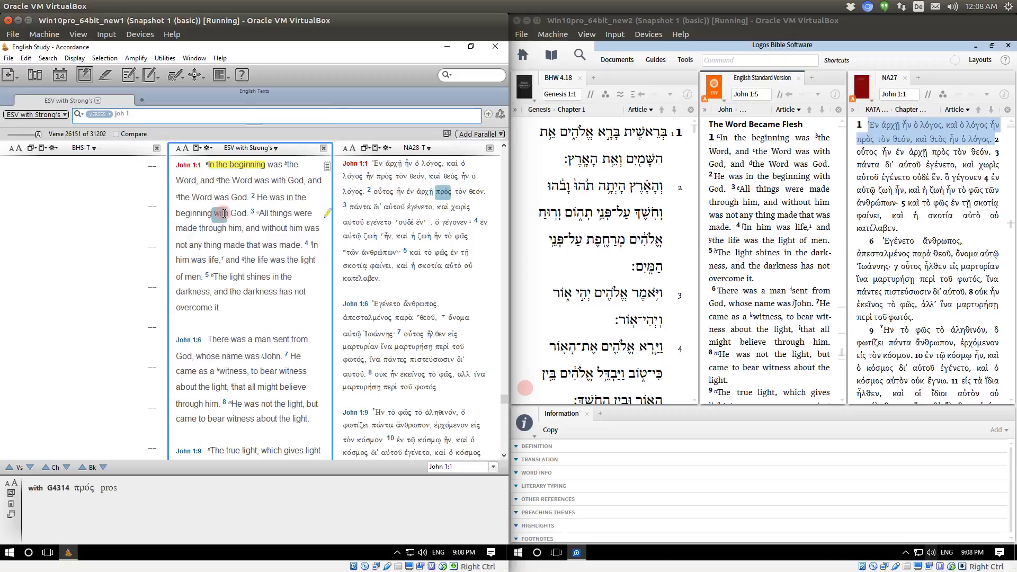
{"action": "left_click", "coordinate": [105, 77]}
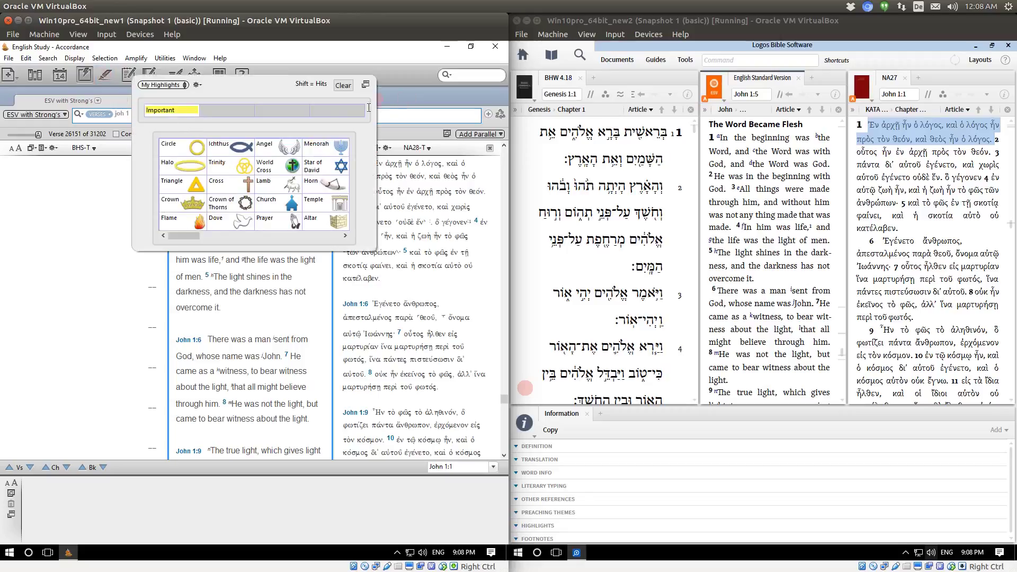
{"action": "left_click", "coordinate": [458, 175]}
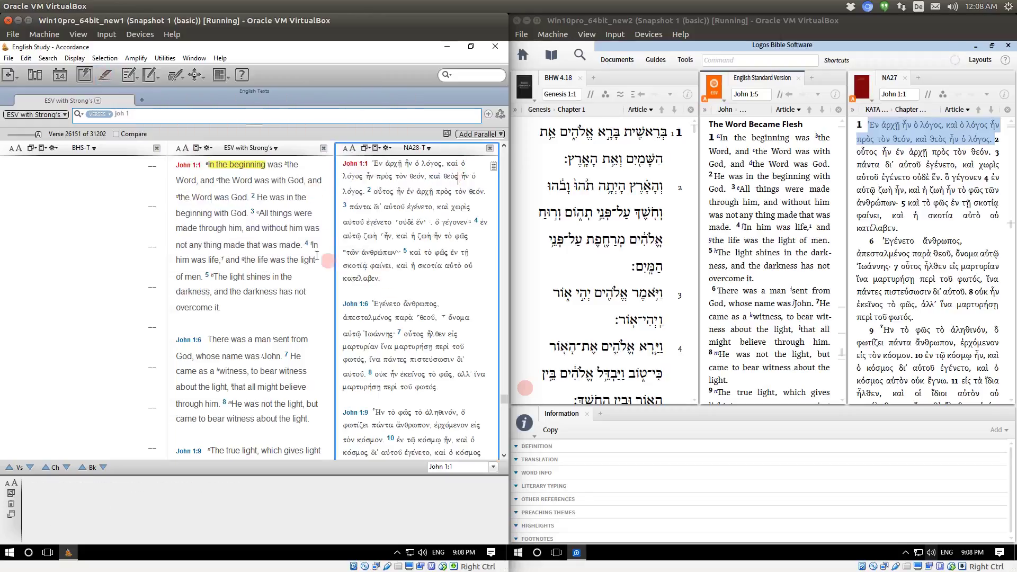
{"action": "left_click", "coordinate": [273, 228]}
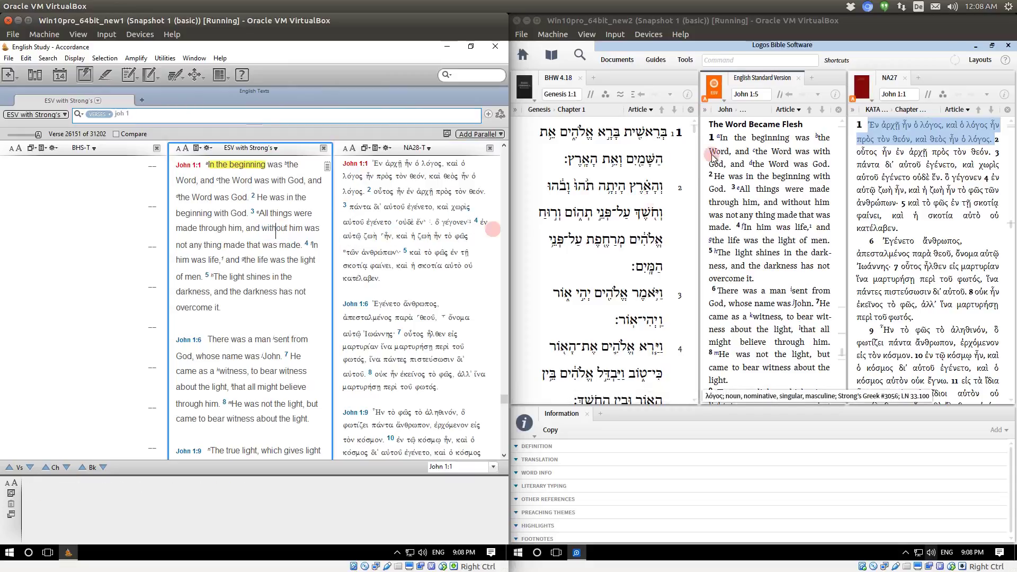
Step: Switch to Logos, select "In the beginning" in ESV John 1:1 and open the Highlighting tool
{"action": "left_click", "coordinate": [737, 204]}
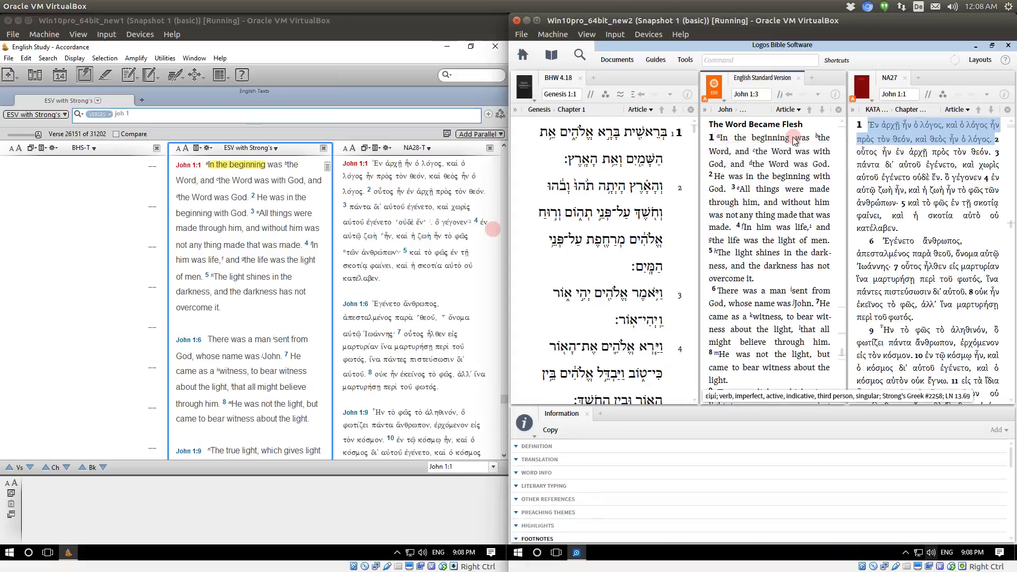
{"action": "left_click_drag", "start_coordinate": [793, 142], "coordinate": [762, 143]}
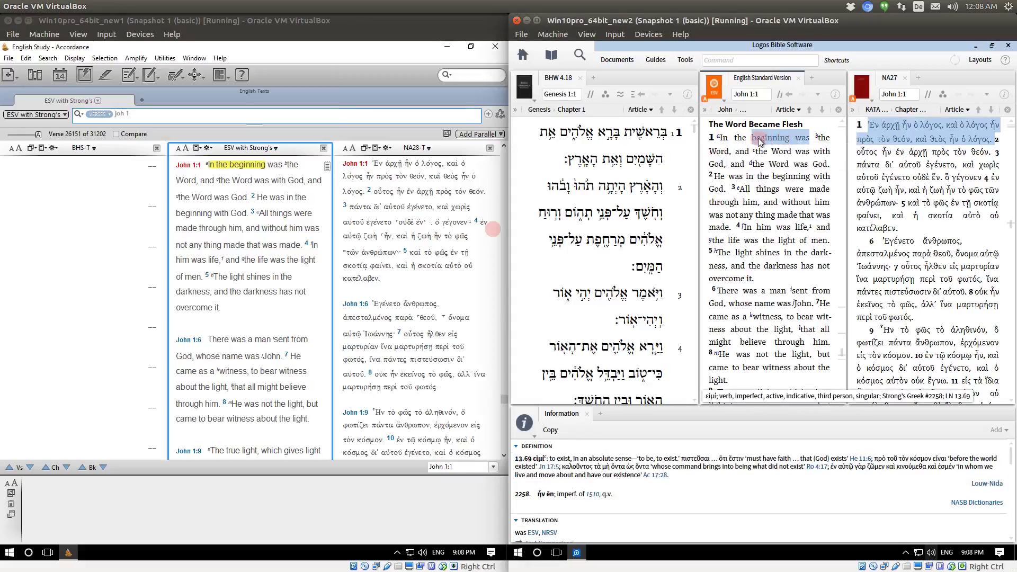
{"action": "double_click", "coordinate": [756, 141]}
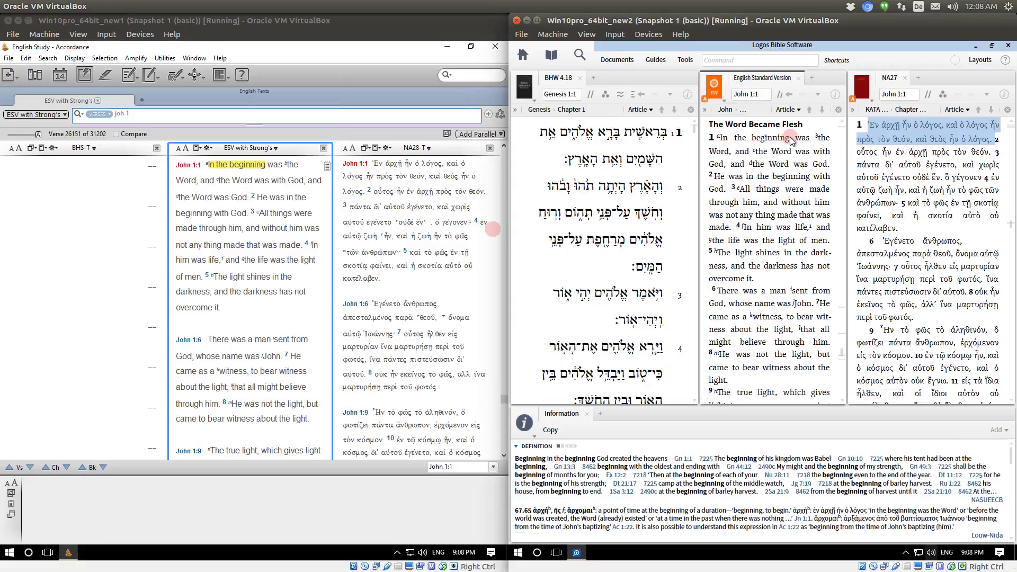
{"action": "left_click_drag", "start_coordinate": [756, 141], "coordinate": [724, 143]}
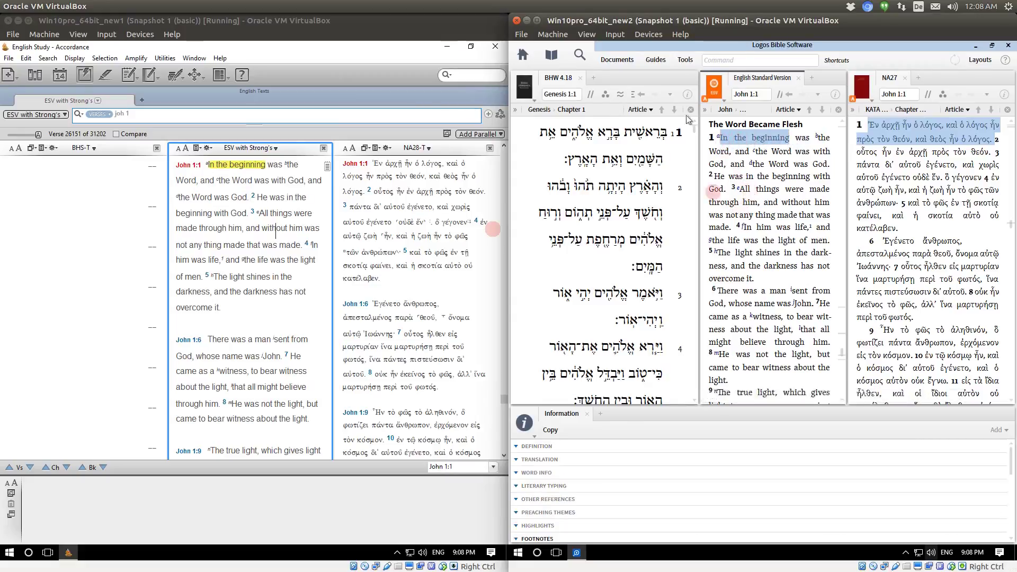
{"action": "left_click", "coordinate": [685, 60]}
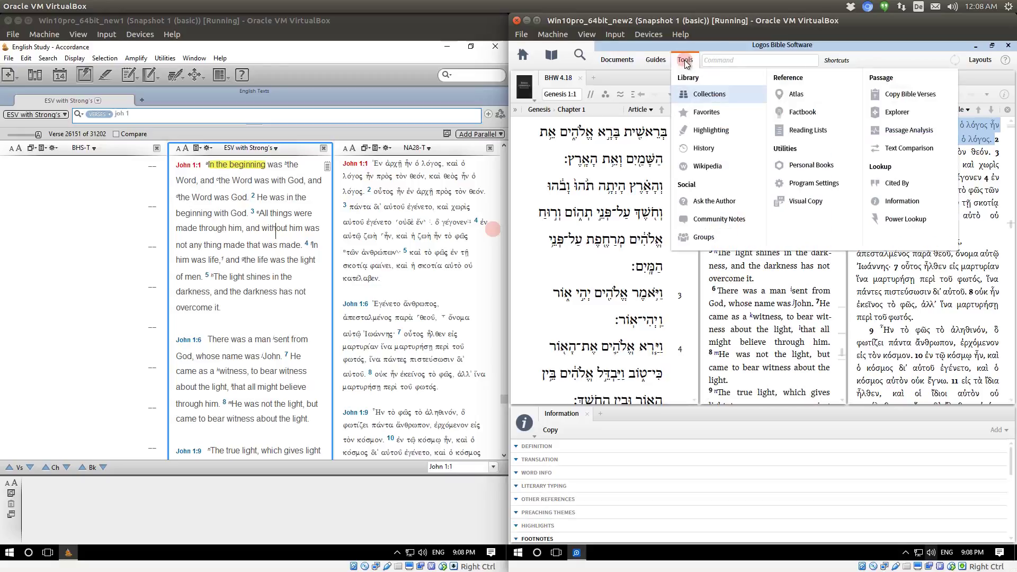
{"action": "left_click", "coordinate": [714, 139]}
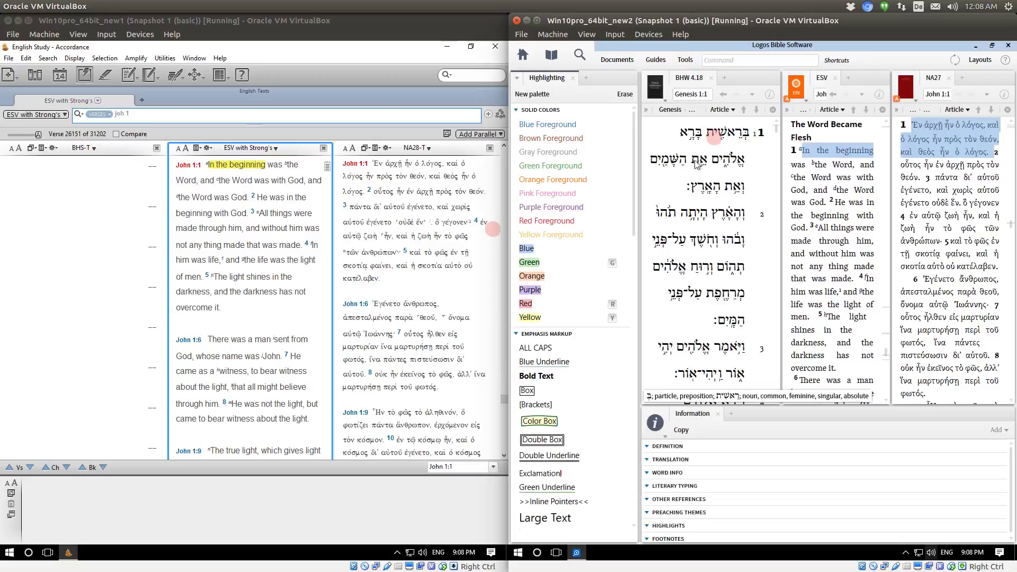
Step: Highlight "In the beginning" in Logos's ESV John 1:1 with the Yellow style from Solid Colors
{"action": "left_click", "coordinate": [582, 277]}
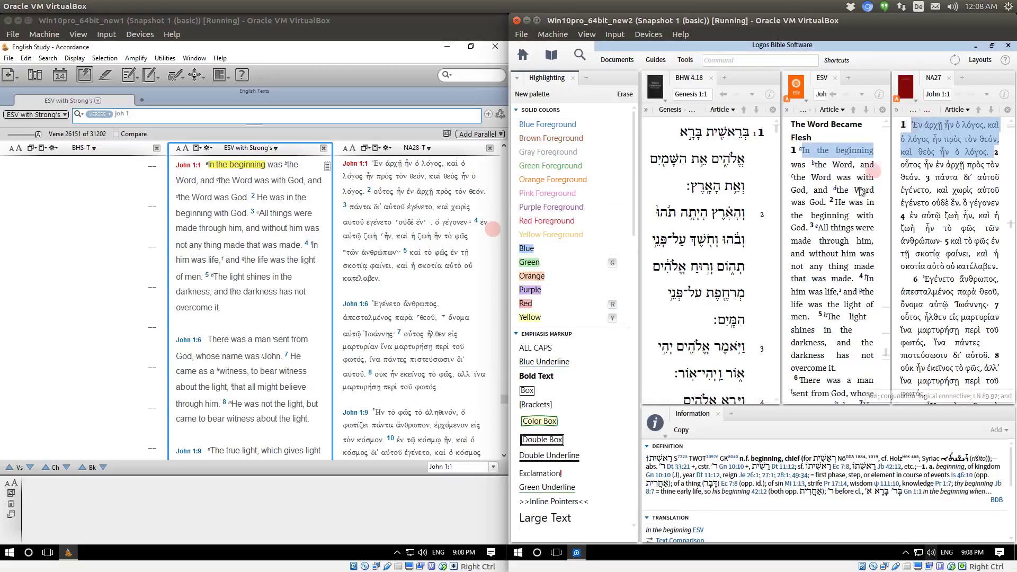
{"action": "left_click", "coordinate": [879, 154]}
{"action": "left_click_drag", "start_coordinate": [877, 155], "coordinate": [806, 157]}
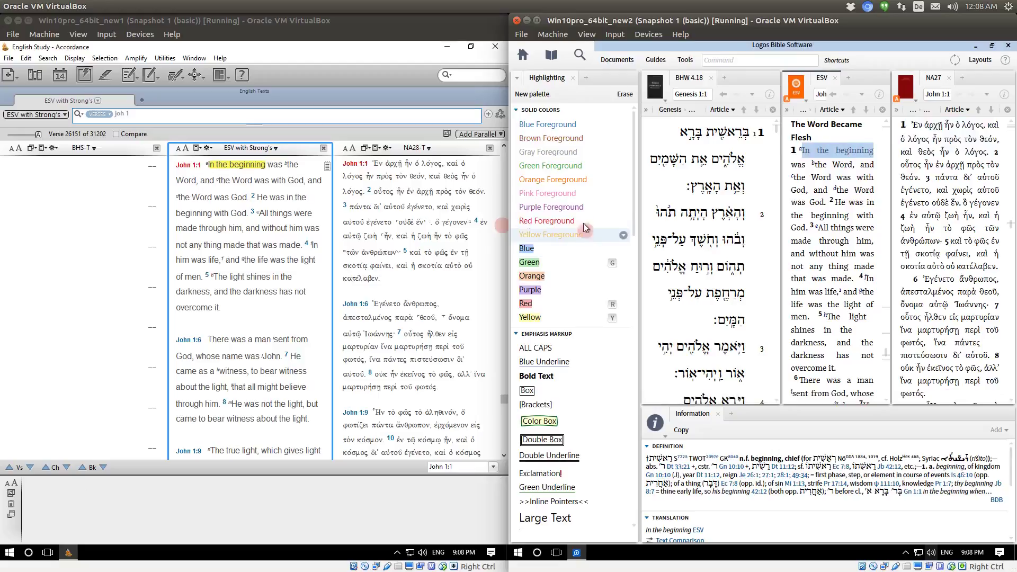
{"action": "left_click", "coordinate": [580, 266]}
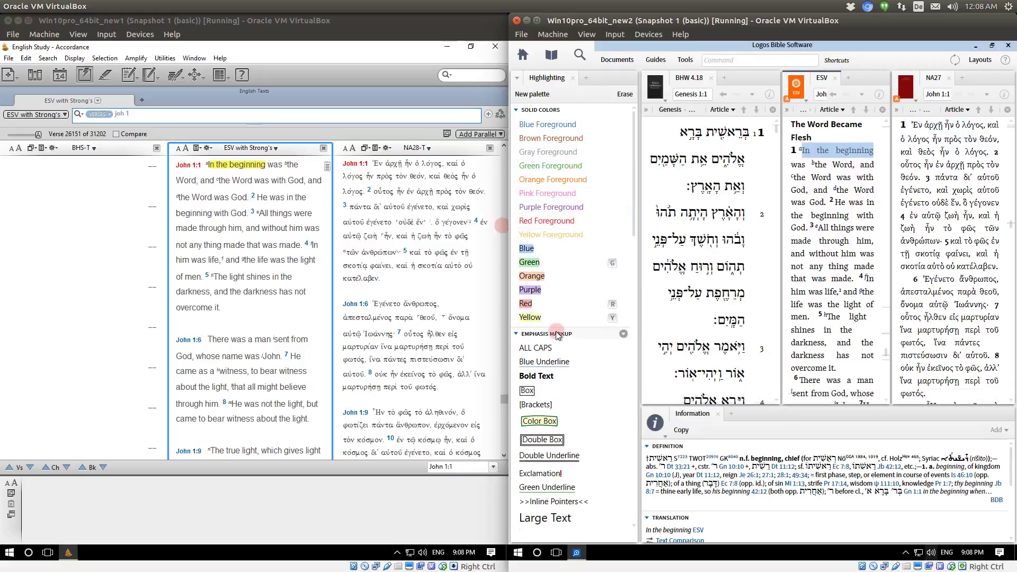
{"action": "left_click", "coordinate": [535, 318]}
{"action": "left_click", "coordinate": [838, 207]}
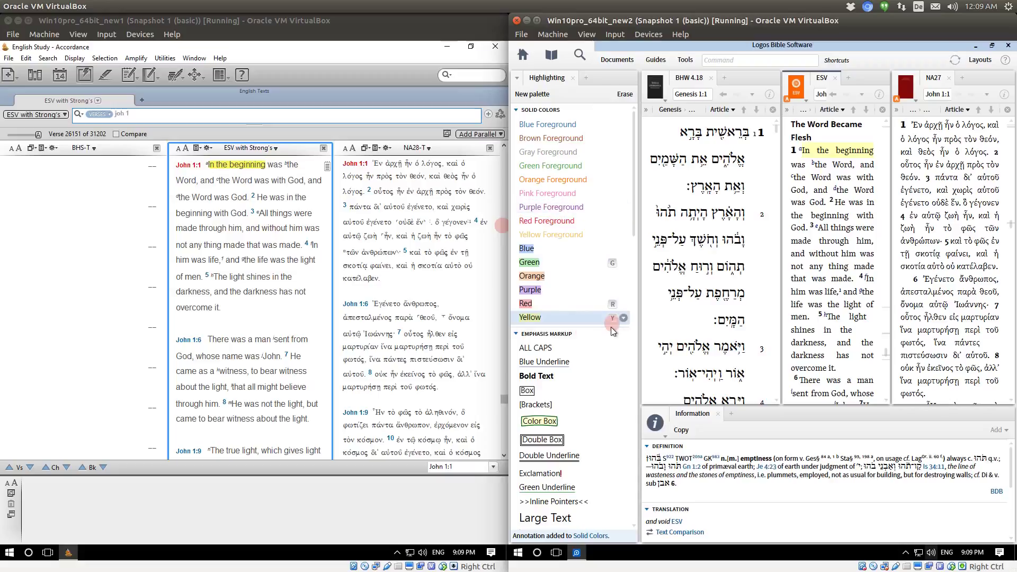
Step: Review the shortcut key choices for the Yellow highlighting style, and close the Highlighting tool and the message notification
{"action": "left_click", "coordinate": [622, 321]}
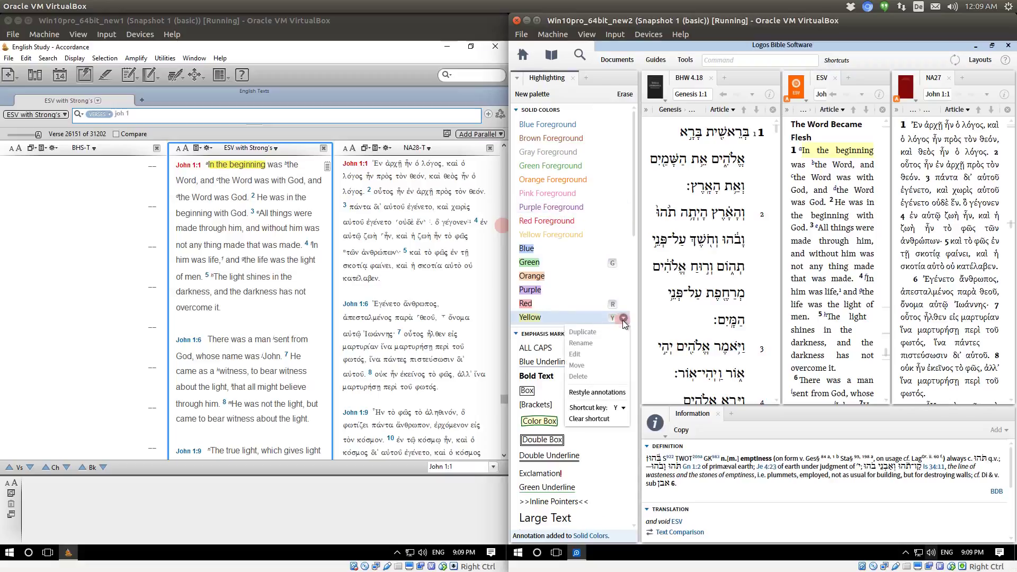
{"action": "left_click", "coordinate": [624, 409]}
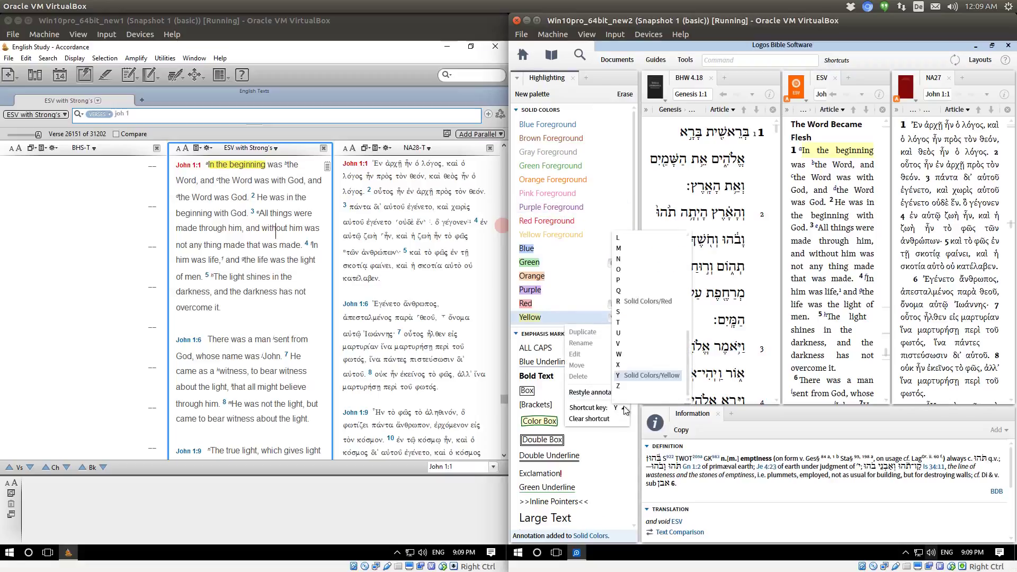
{"action": "left_click", "coordinate": [574, 308]}
{"action": "left_click", "coordinate": [575, 307]}
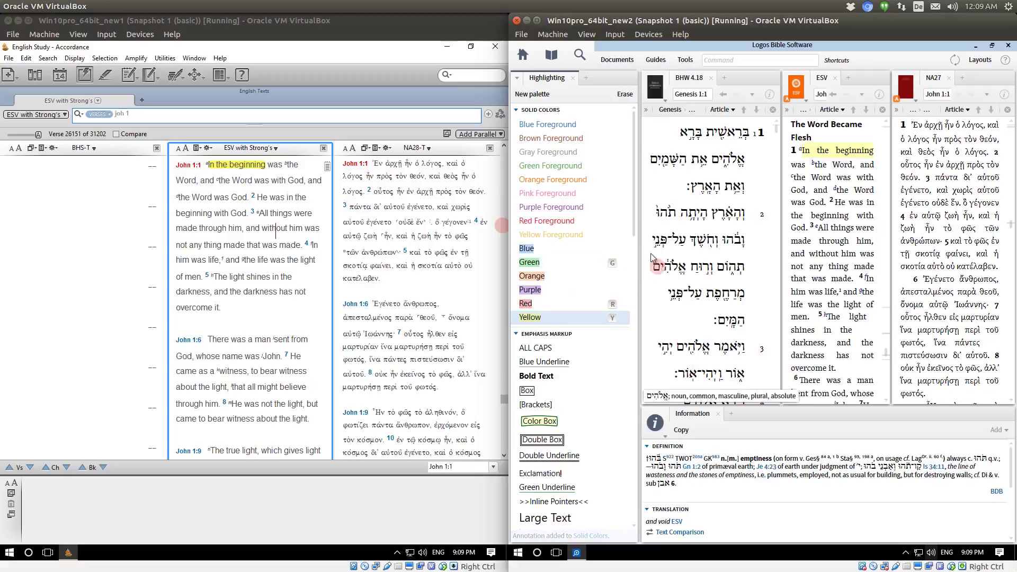
{"action": "left_click", "coordinate": [573, 79]}
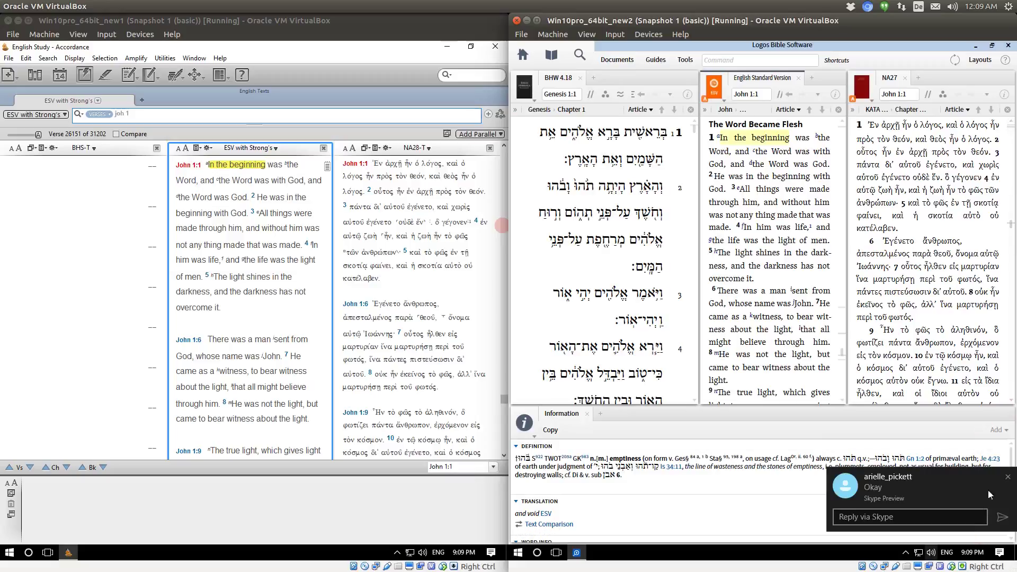
{"action": "left_click", "coordinate": [1008, 481]}
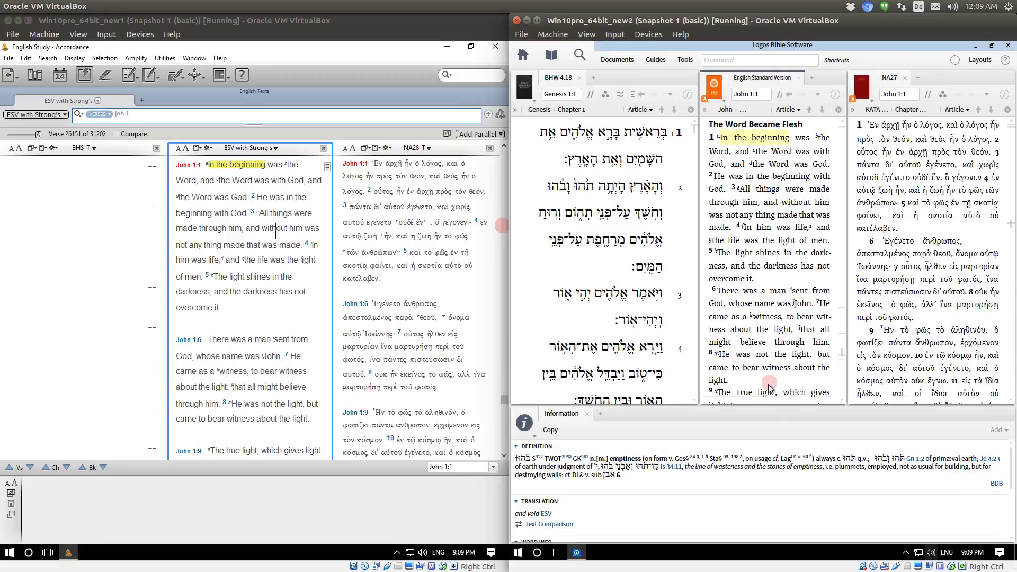
Step: Highlight "Word was God" in John 1:1 red and "darkness has not overcome it" in John 1:5 green using the styles' shortcuts
{"action": "left_click", "coordinate": [761, 211]}
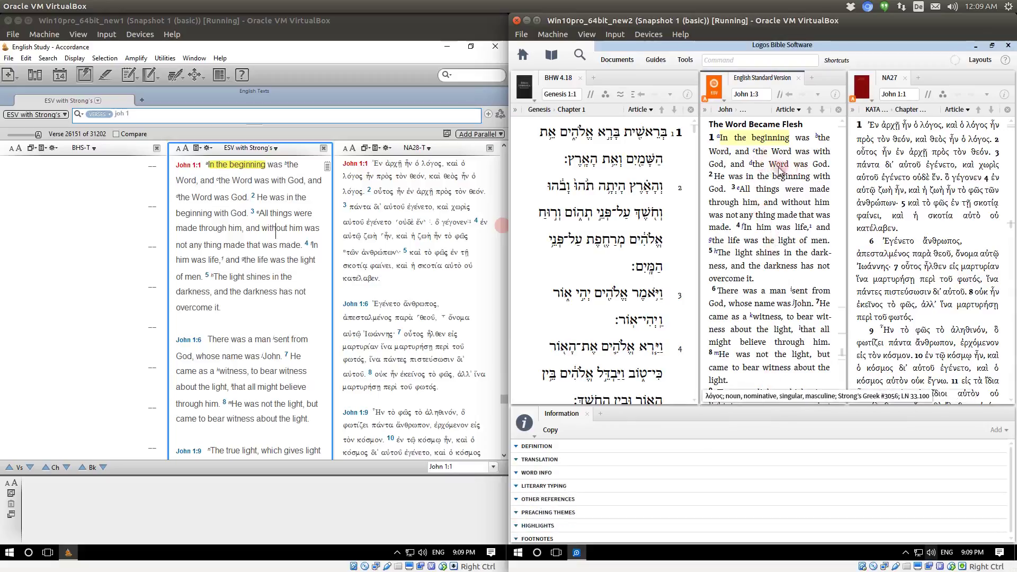
{"action": "left_click_drag", "start_coordinate": [779, 169], "coordinate": [821, 168]}
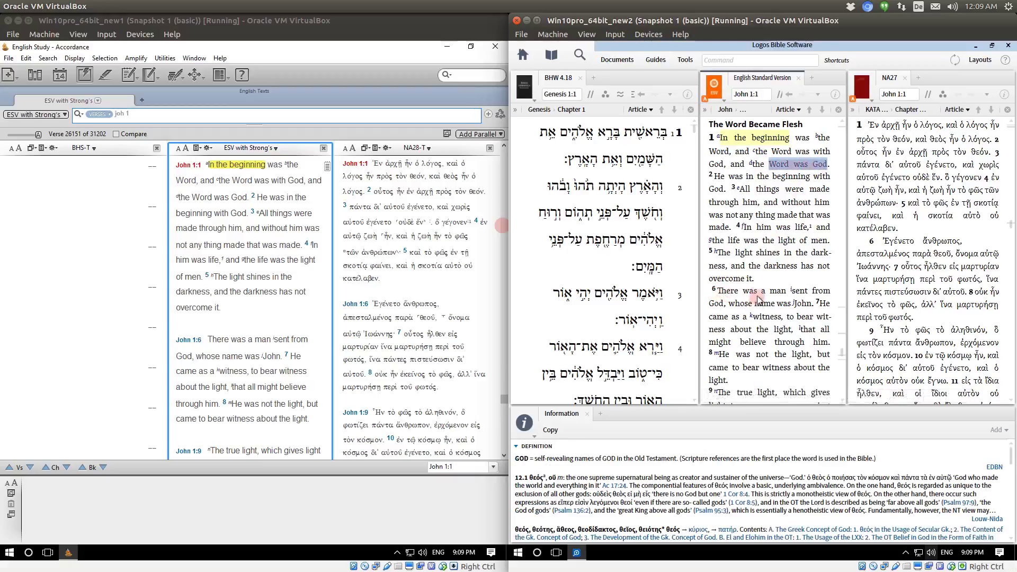
{"action": "mouse_move", "coordinate": [764, 266]}
{"action": "left_mouse_down"}
{"action": "mouse_move", "coordinate": [803, 271]}
{"action": "mouse_move", "coordinate": [752, 280]}
{"action": "left_mouse_up"}
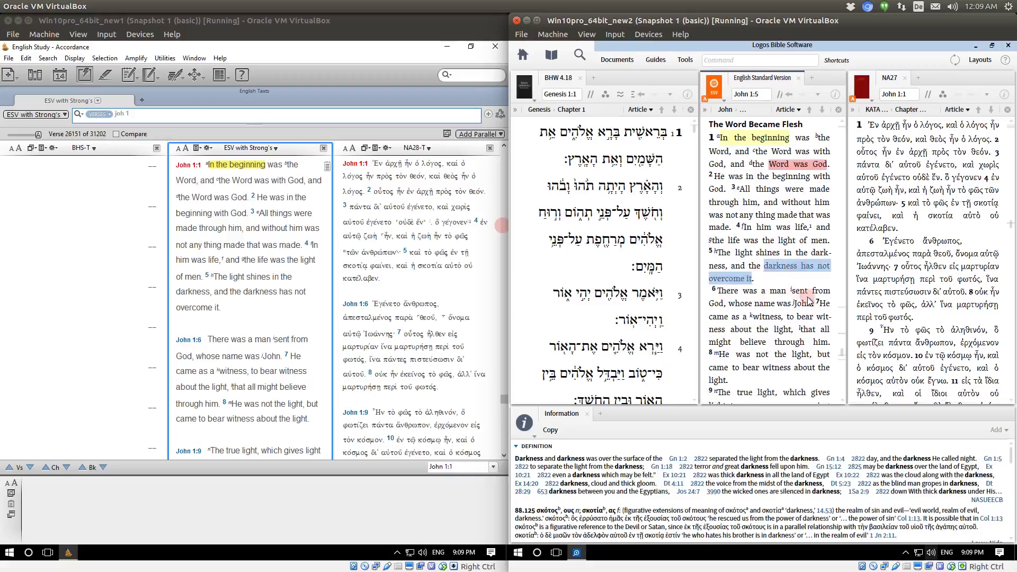
{"action": "key", "text": "g"}
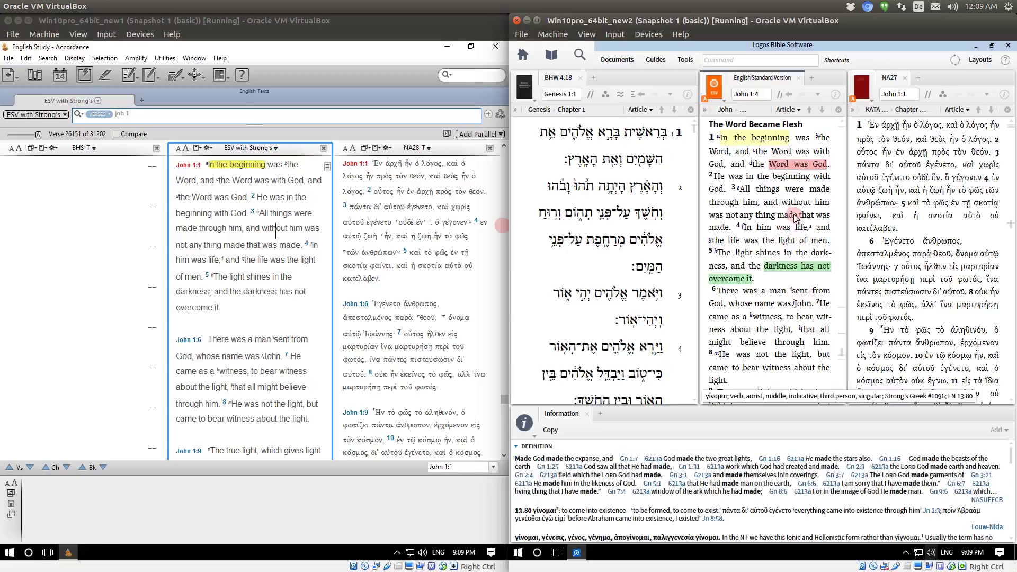
{"action": "mouse_move", "coordinate": [779, 231]}
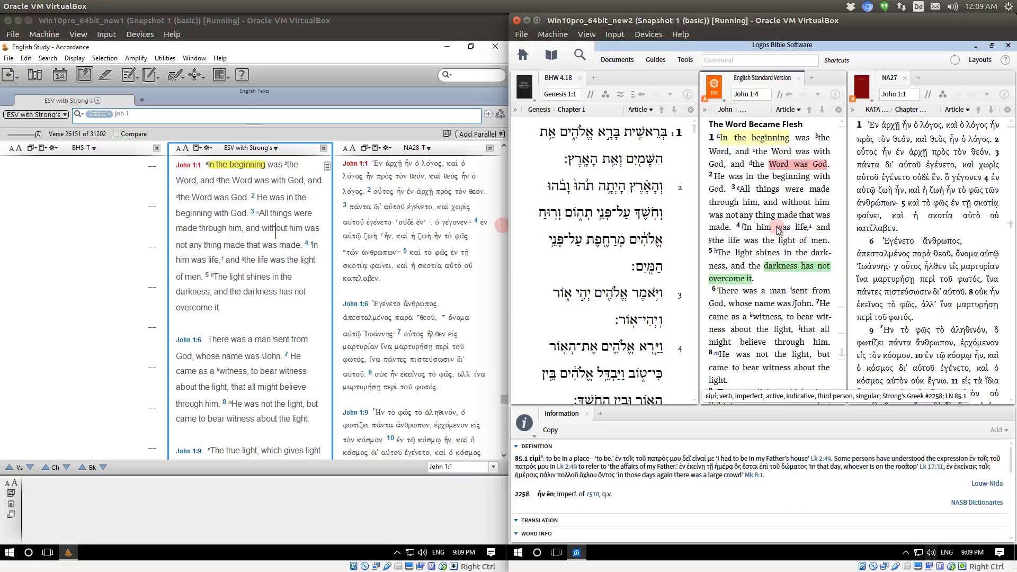
Step: Switch to Accordance, view the My Notes entry for John 1:1 and the actions available for its selected text, and close the notes pane
{"action": "left_click", "coordinate": [250, 240]}
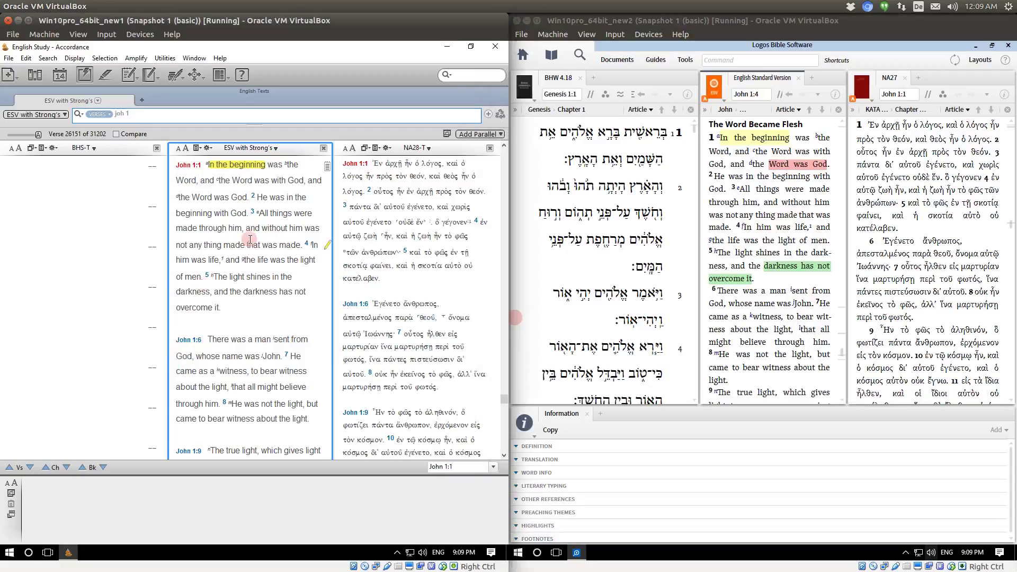
{"action": "mouse_move", "coordinate": [241, 227]}
{"action": "left_click", "coordinate": [327, 166]}
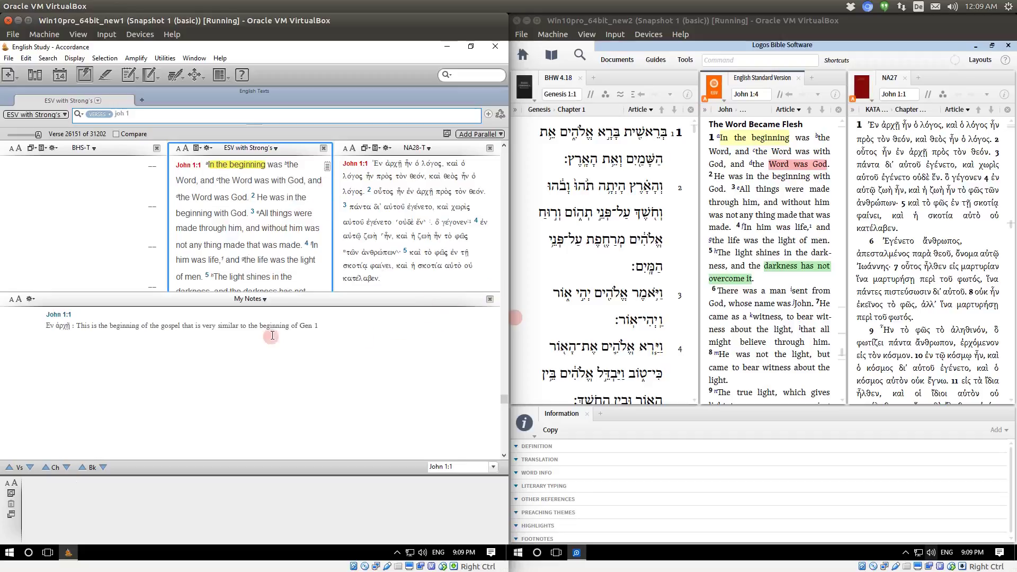
{"action": "left_click_drag", "start_coordinate": [324, 329], "coordinate": [6, 300]}
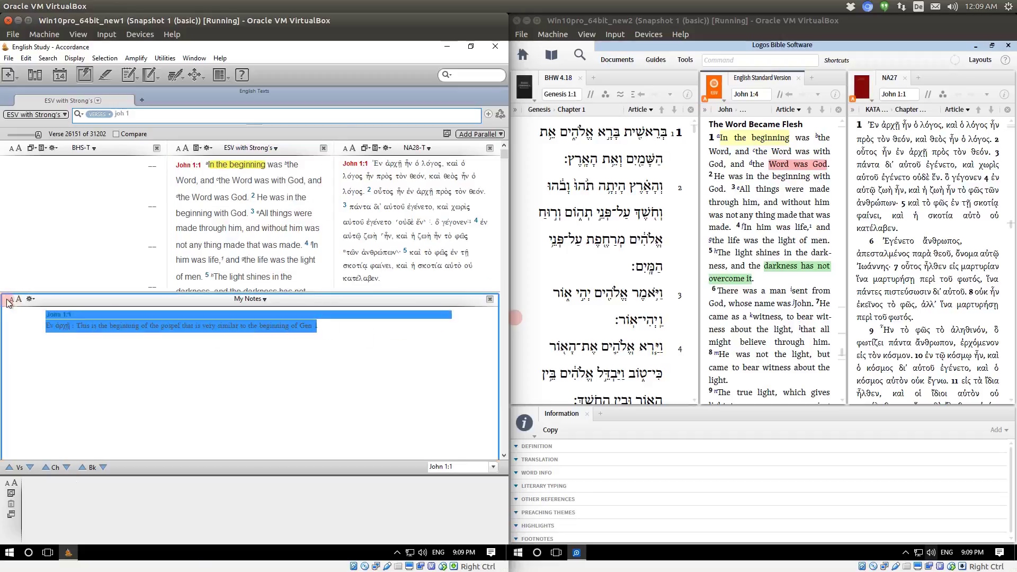
{"action": "right_click", "coordinate": [281, 329]}
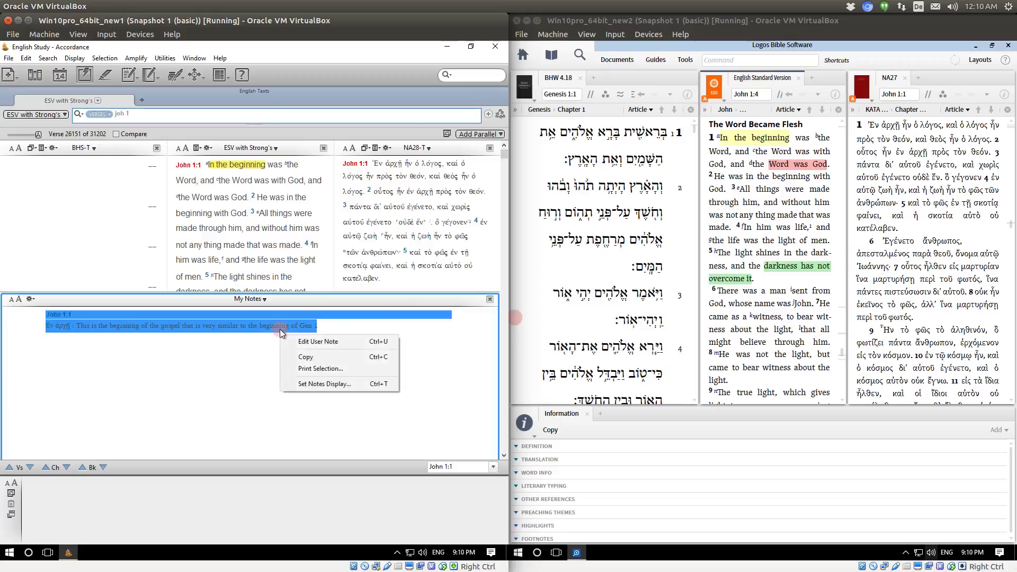
{"action": "left_click", "coordinate": [228, 338]}
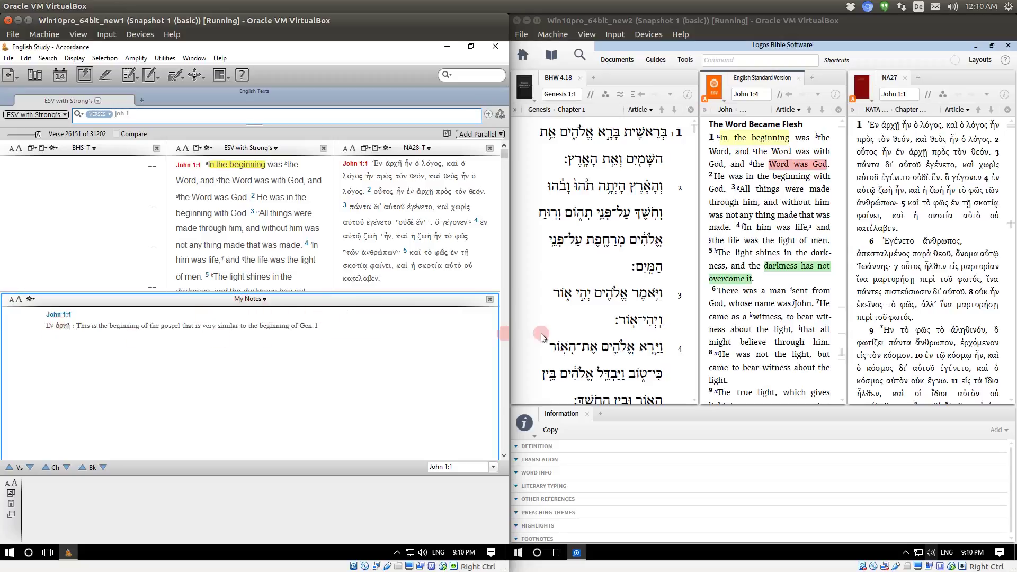
{"action": "left_click", "coordinate": [491, 302]}
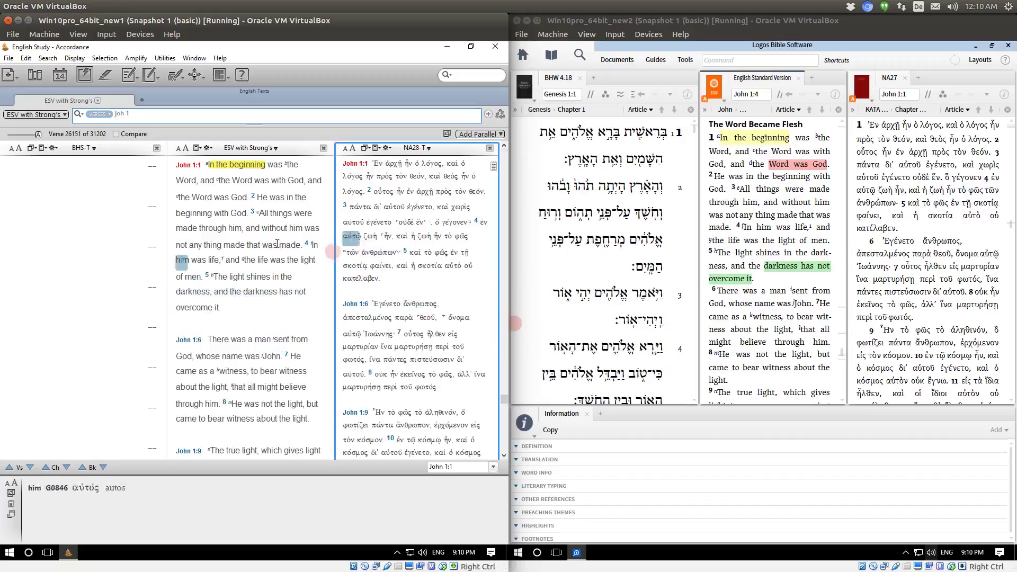
Step: Check the user note markers beside John 1:1 in both the ESV with Strong's and NA28-T columns
{"action": "mouse_move", "coordinate": [282, 188]}
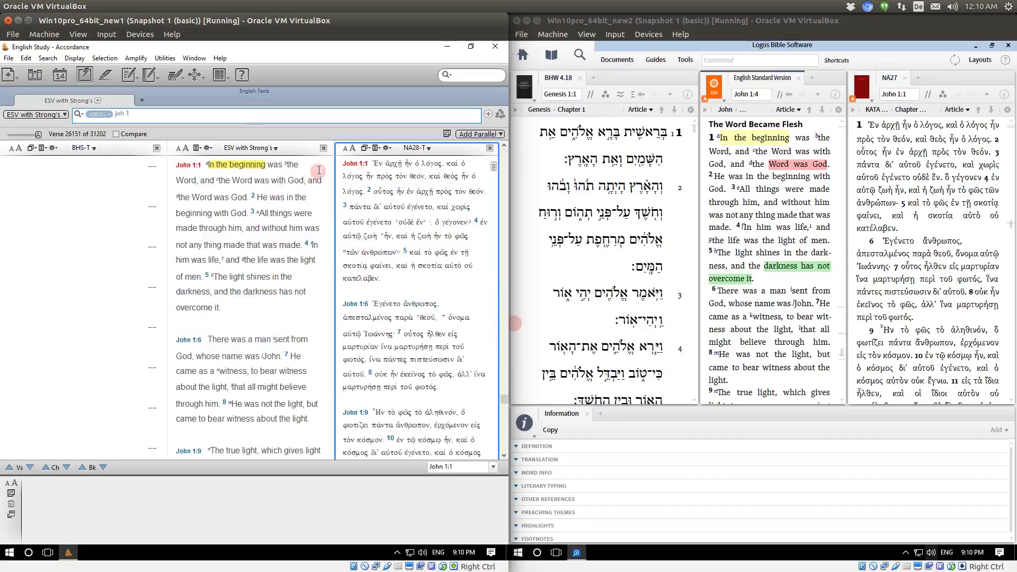
{"action": "left_click", "coordinate": [277, 168]}
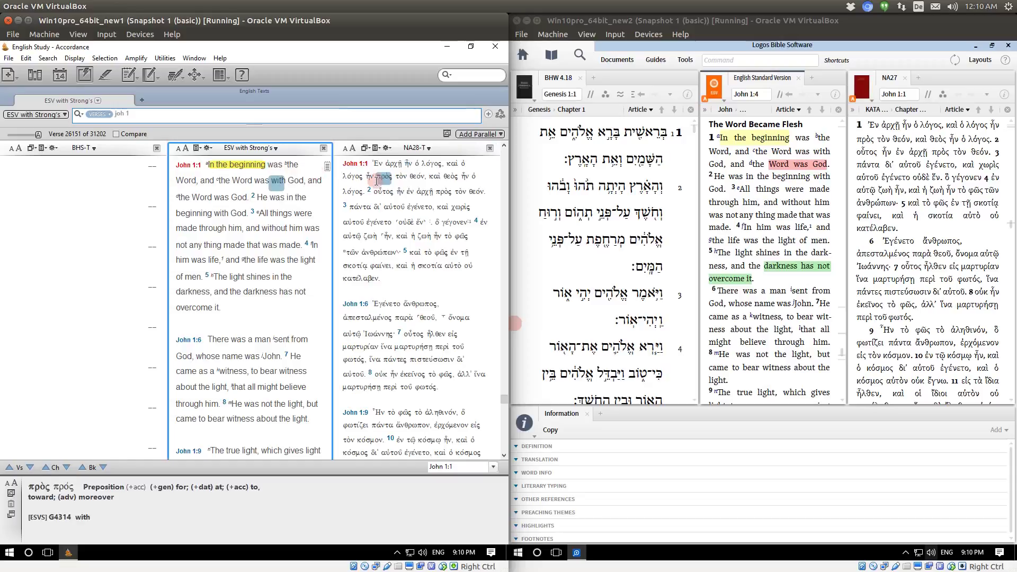
{"action": "left_click", "coordinate": [380, 178]}
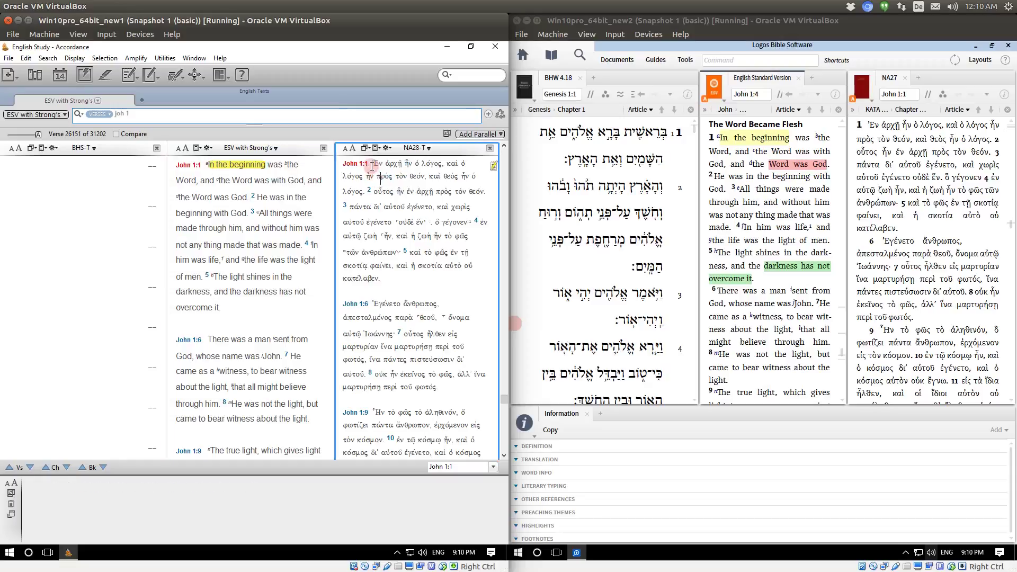
{"action": "mouse_move", "coordinate": [404, 174]}
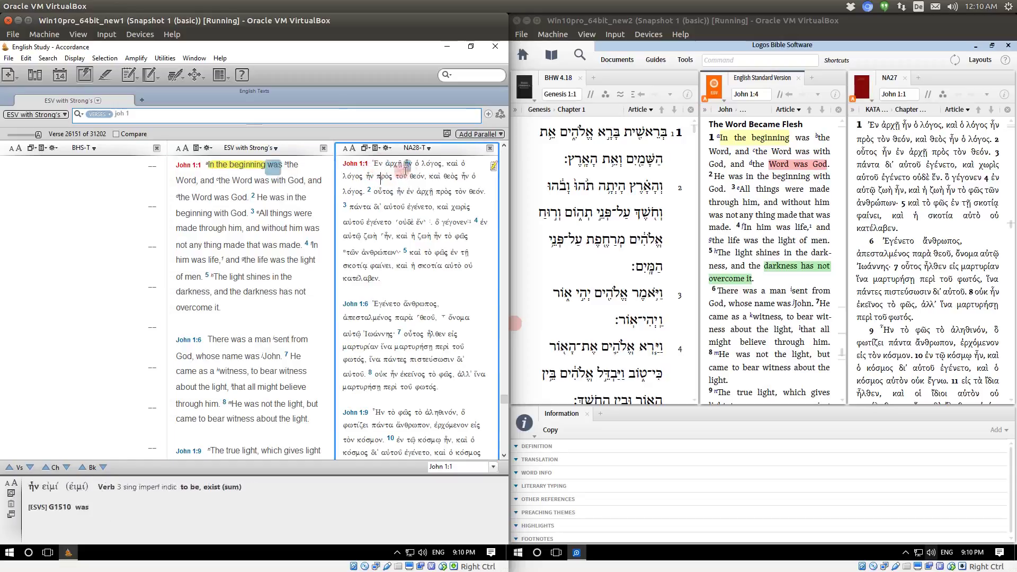
{"action": "mouse_move", "coordinate": [493, 165]}
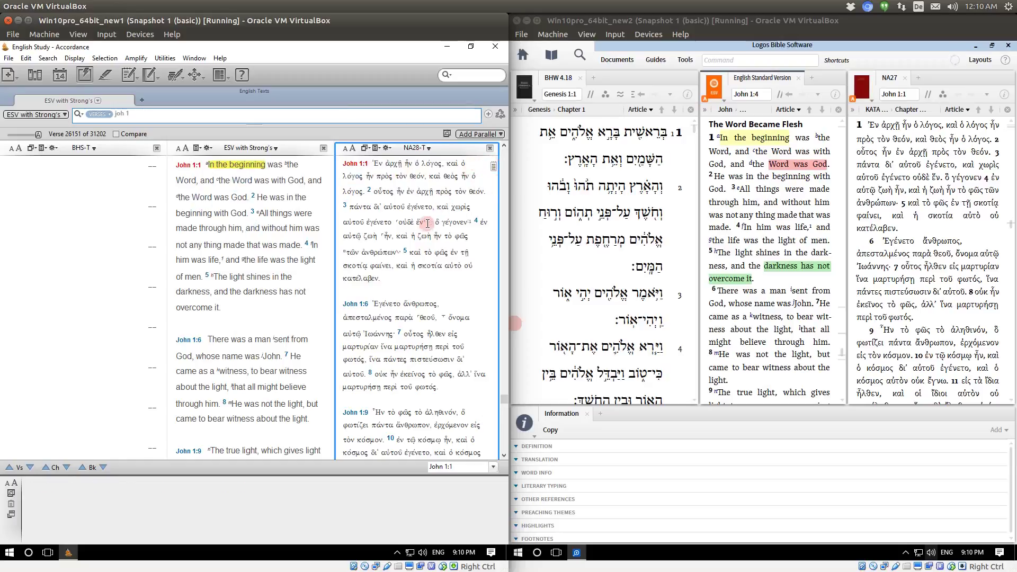
Step: Start a My Notes entry for John 1:2 from the NA28-T text and copy "ἐν ἀρχῇ" from that verse
{"action": "left_click", "coordinate": [410, 192]}
{"action": "mouse_move", "coordinate": [479, 194]}
{"action": "left_click", "coordinate": [493, 195]}
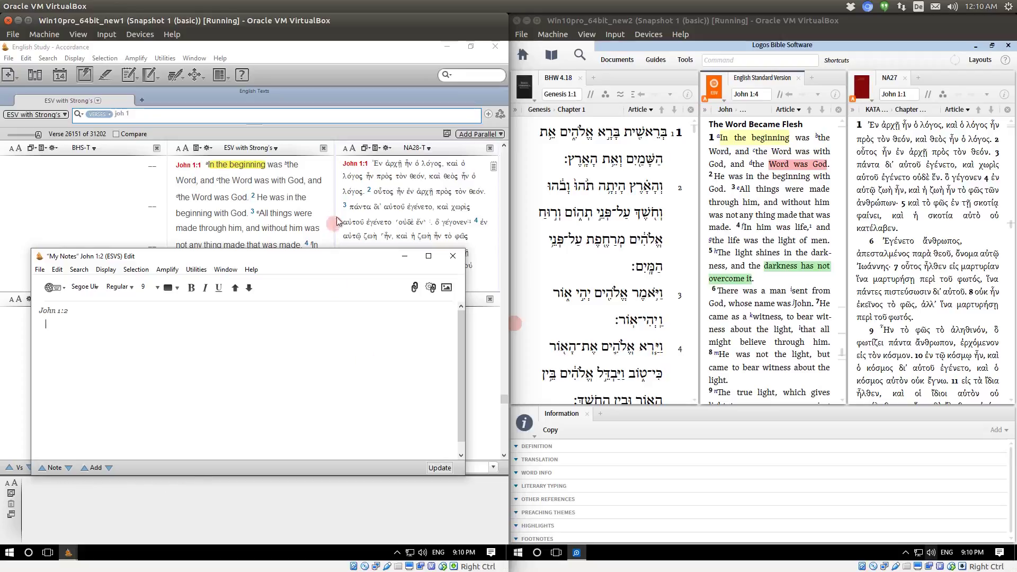
{"action": "left_click_drag", "start_coordinate": [434, 193], "coordinate": [406, 193]}
{"action": "key", "text": "ctrl+c"}
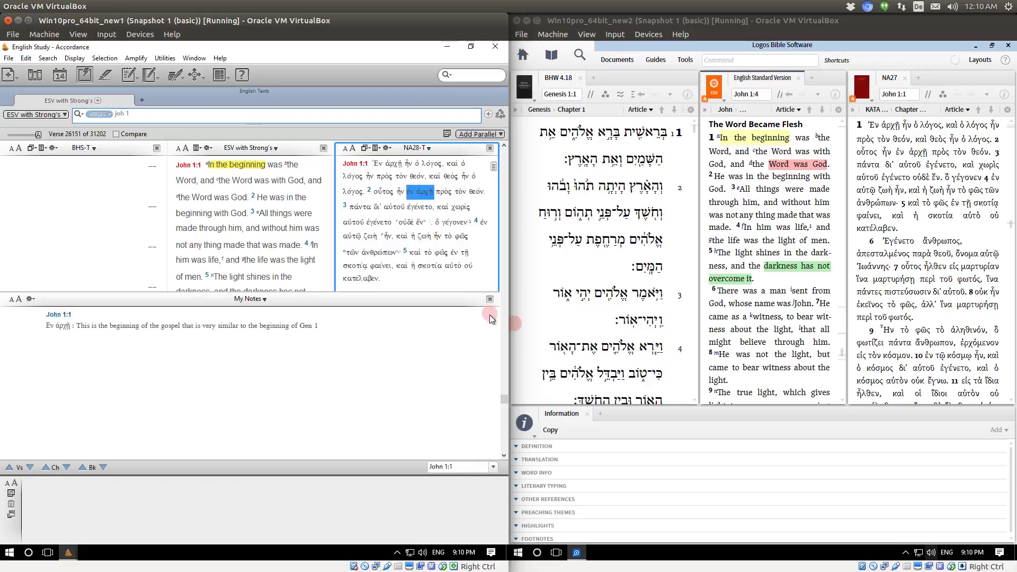
{"action": "left_click", "coordinate": [272, 374]}
{"action": "key", "text": "alt+Tab"}
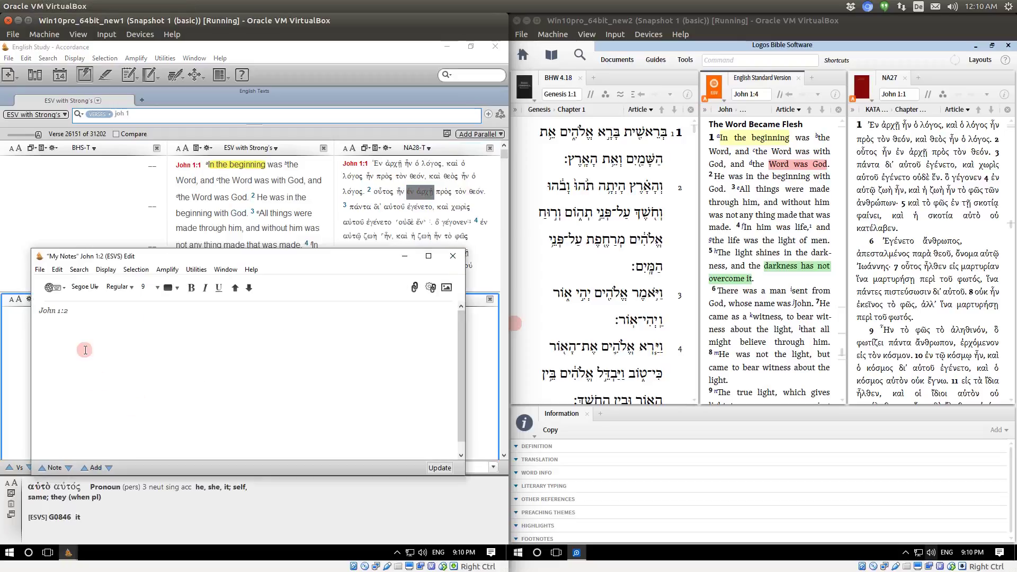
Step: Fill the John 1:2 note with the copied phrase followed by ": the same phrase appeared in v1", and close the note editor
{"action": "key", "text": "ctrl+v"}
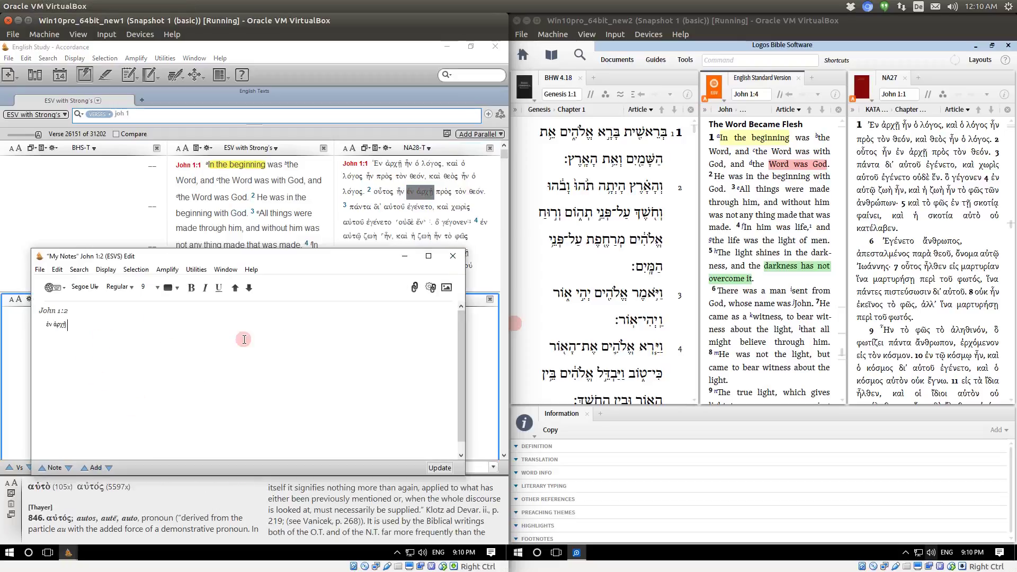
{"action": "type", "text": ": the same"}
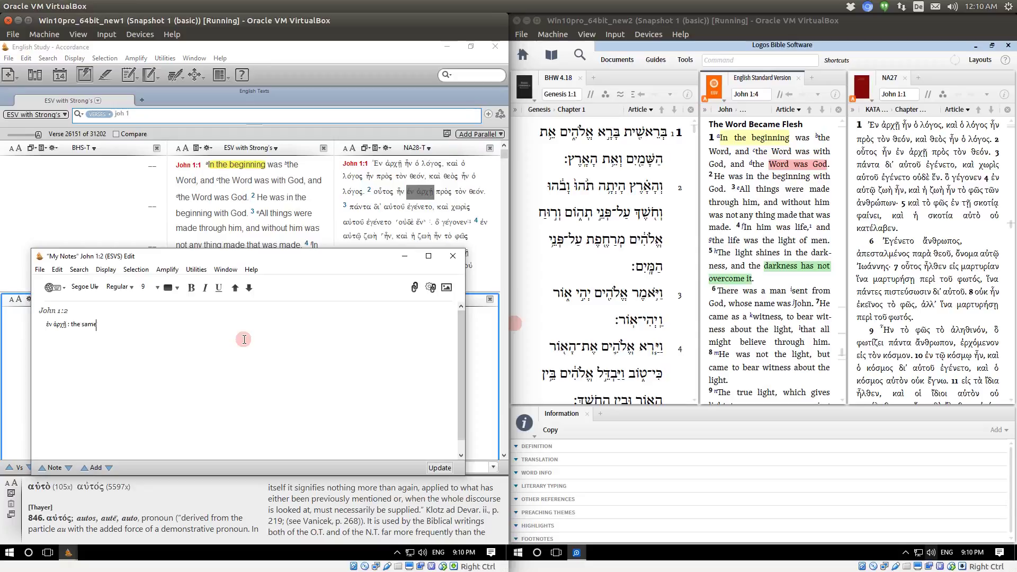
{"action": "type", "text": " phrase appeared in v1"}
{"action": "left_click", "coordinate": [452, 259]}
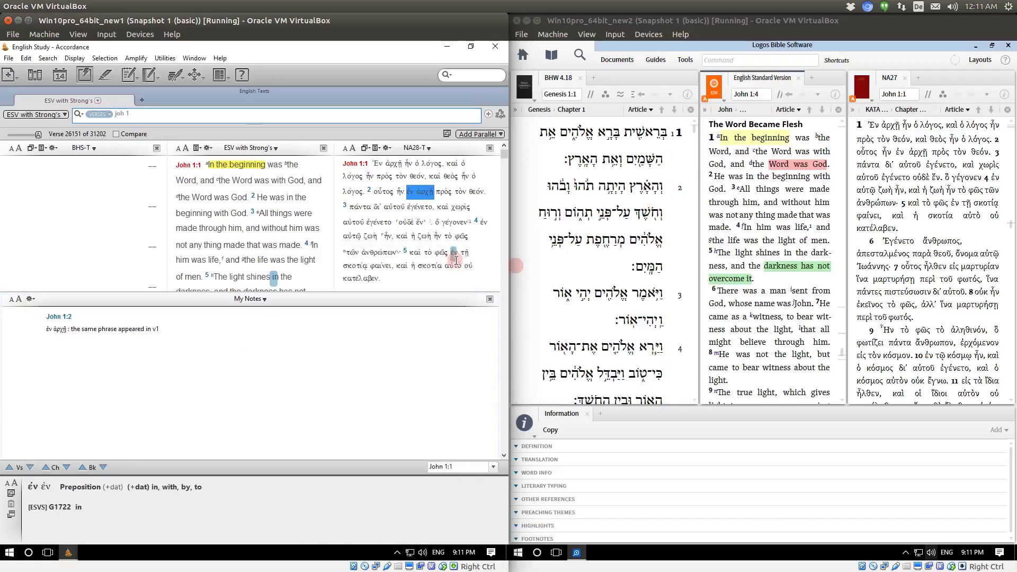
Step: Preview the John 1:2 note from its marker and check how My Notes follows the text between verses 1 and 2
{"action": "left_click", "coordinate": [419, 211]}
{"action": "mouse_move", "coordinate": [493, 192]}
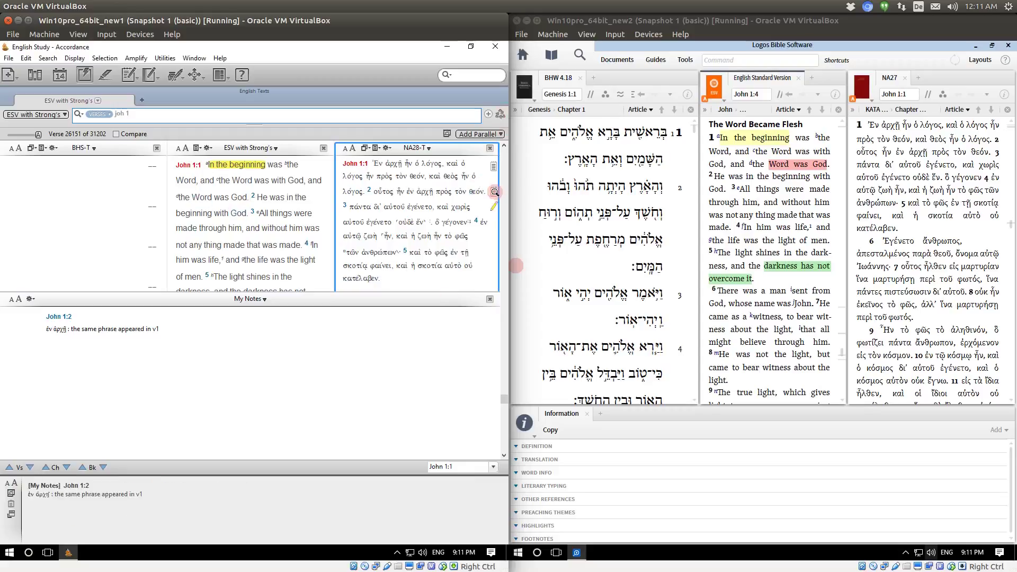
{"action": "scroll", "coordinate": [495, 191], "scroll_direction": "down", "scroll_amount": 1}
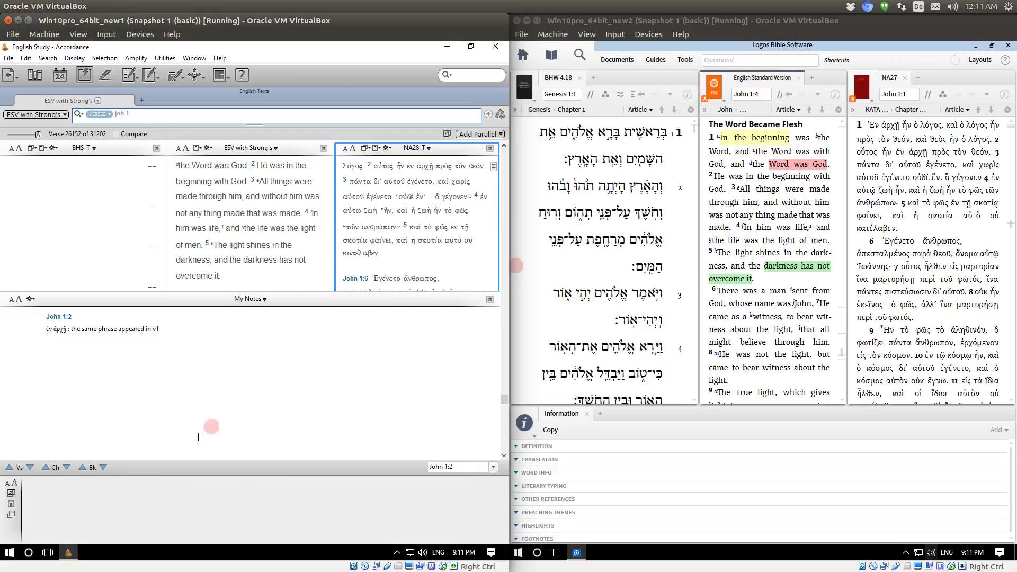
{"action": "scroll", "coordinate": [469, 192], "scroll_direction": "up", "scroll_amount": 1}
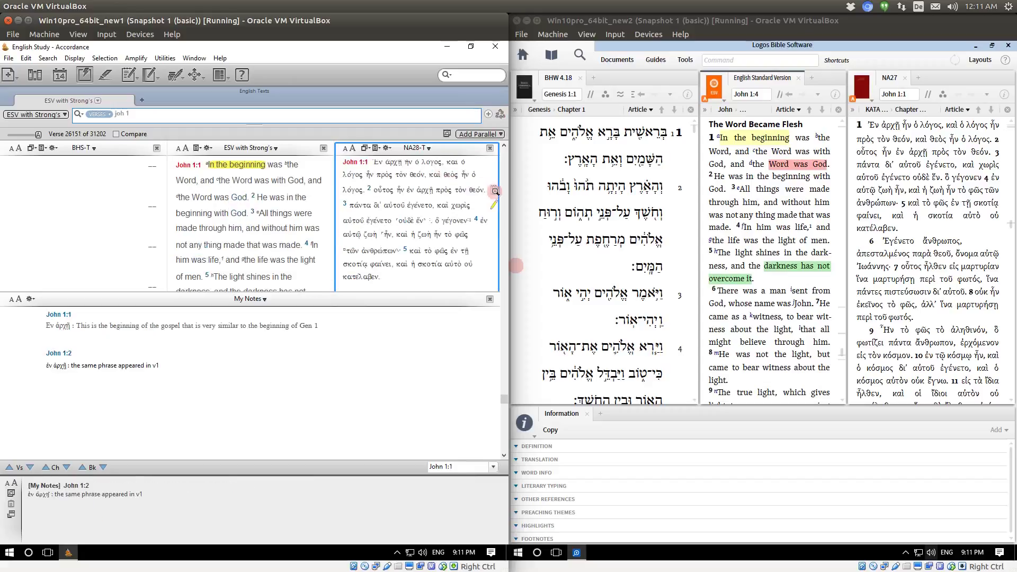
{"action": "scroll", "coordinate": [493, 192], "scroll_direction": "down", "scroll_amount": 1}
Step: Move the My Notes pane into a column beside NA28-T, and close the pane
{"action": "left_click", "coordinate": [90, 357]}
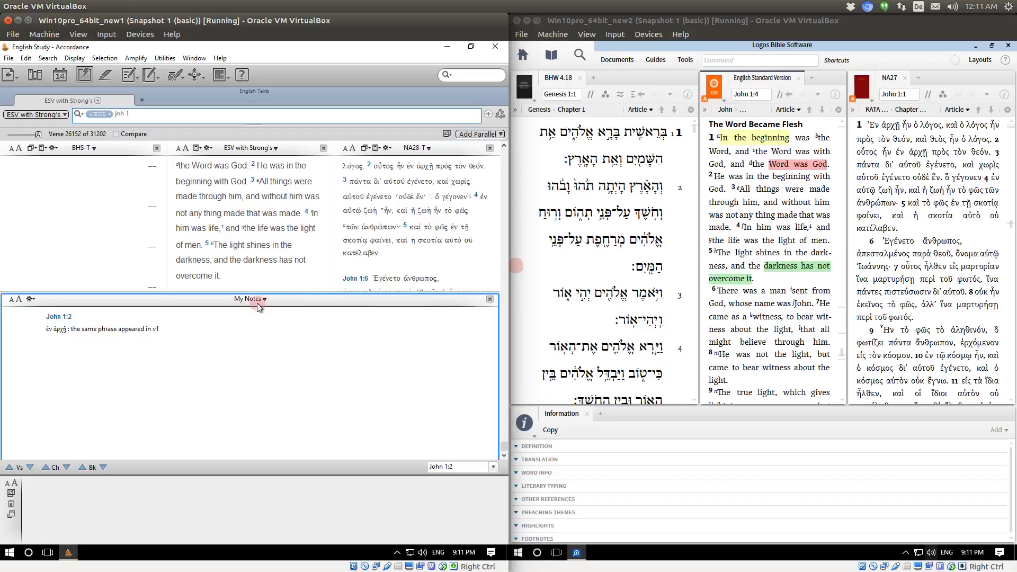
{"action": "left_click_drag", "start_coordinate": [300, 304], "coordinate": [386, 227]}
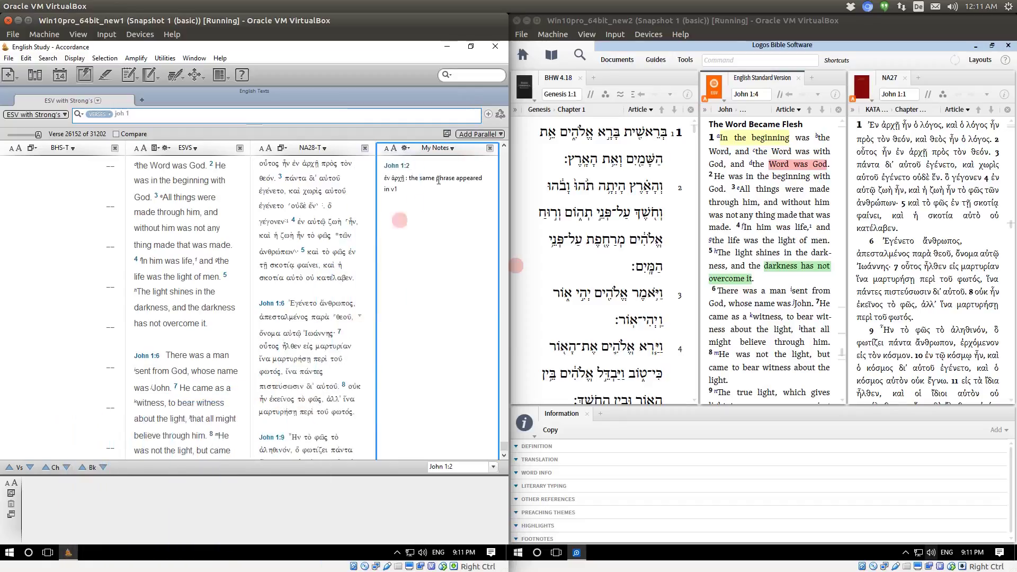
{"action": "left_click", "coordinate": [489, 149]}
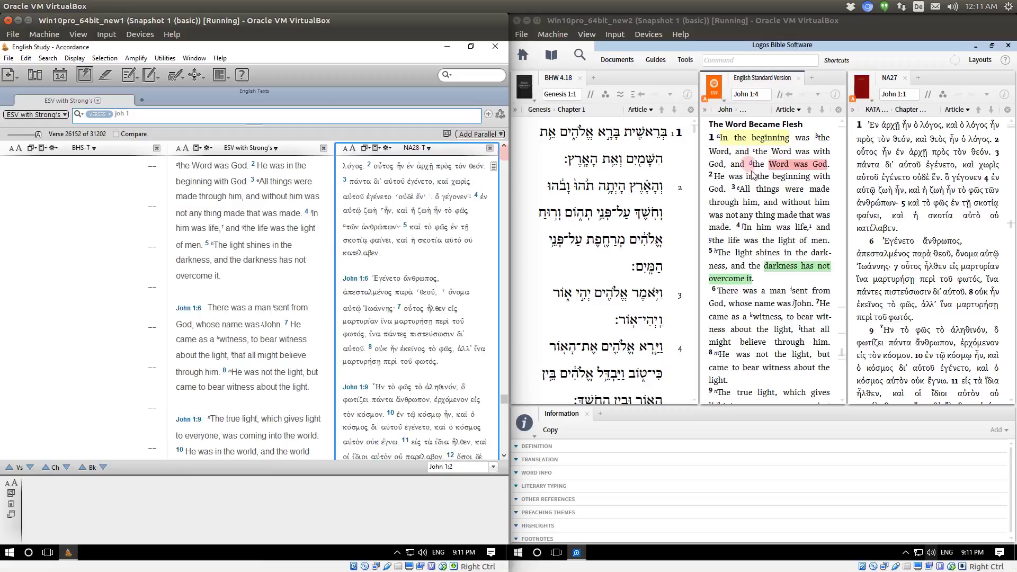
Step: Switch to Logos, return the NA27 text to John 1:1 and examine the details of its first word, Ἐν
{"action": "mouse_move", "coordinate": [884, 188]}
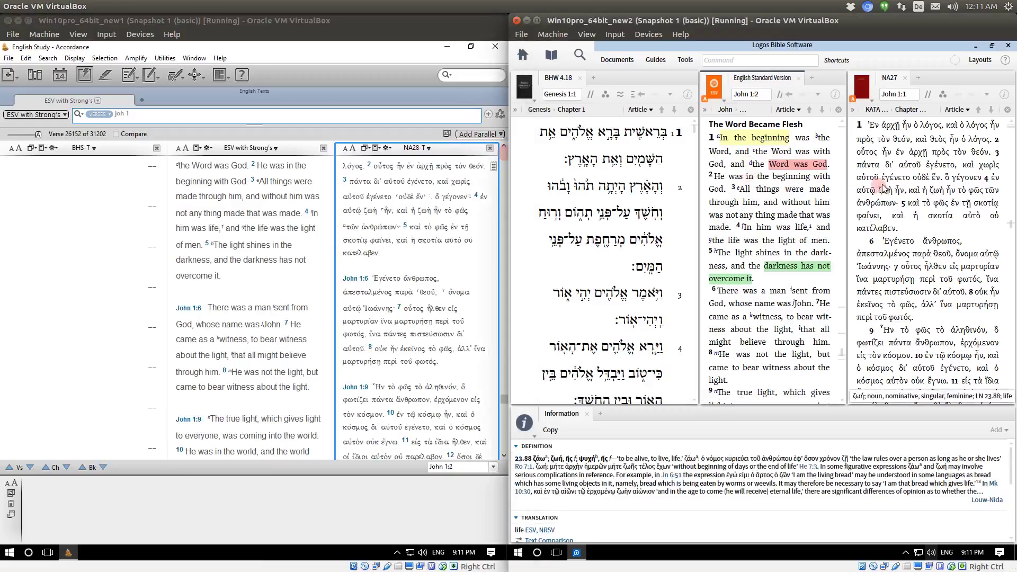
{"action": "scroll", "coordinate": [894, 150], "scroll_direction": "up", "scroll_amount": 2}
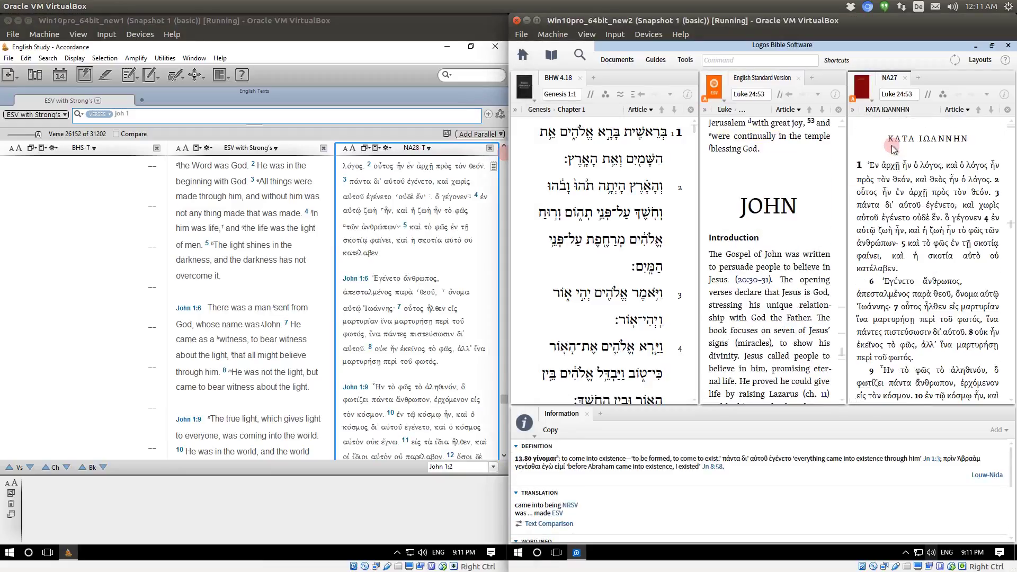
{"action": "scroll", "coordinate": [895, 150], "scroll_direction": "down", "scroll_amount": 1}
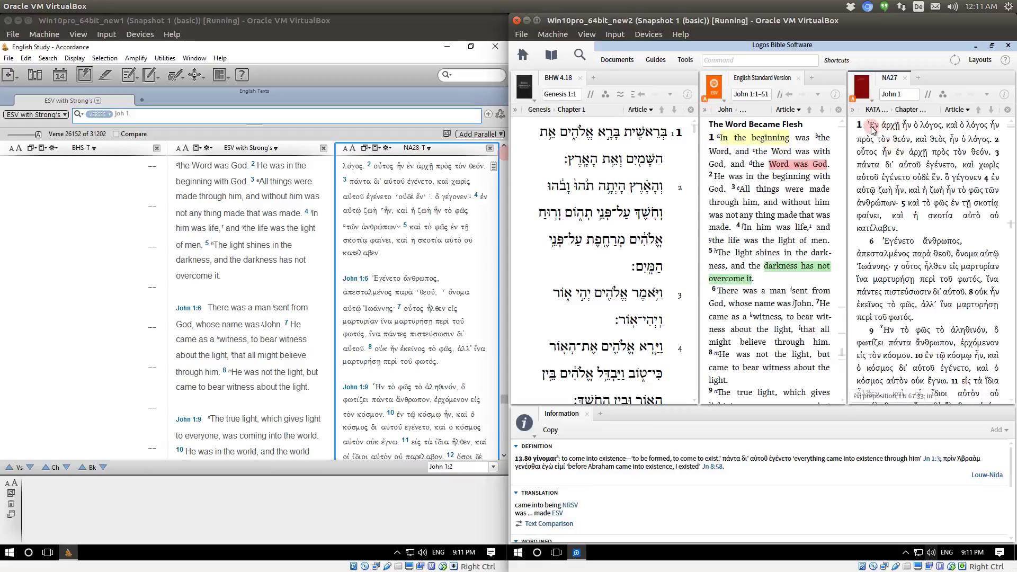
{"action": "mouse_move", "coordinate": [872, 126]}
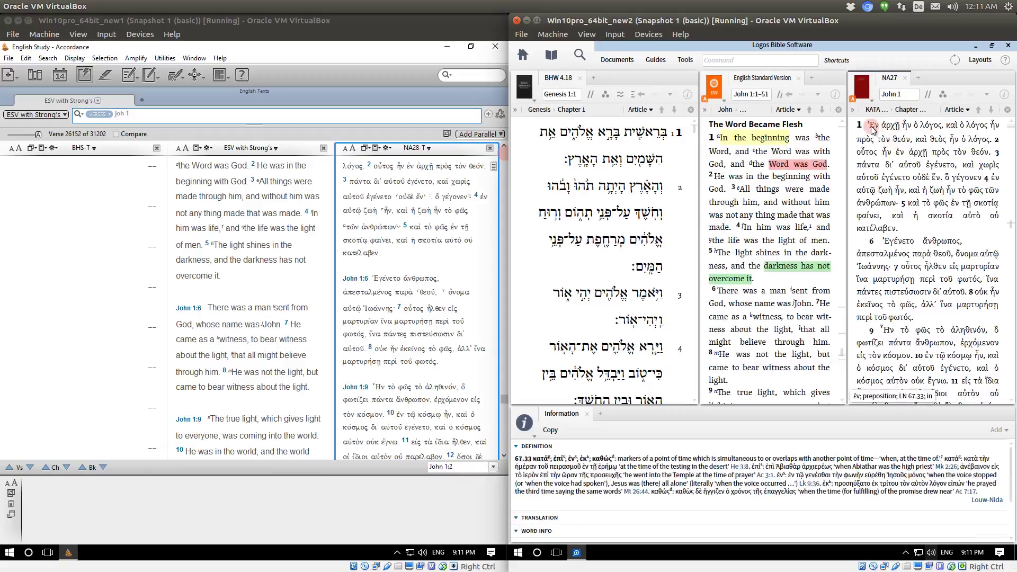
Step: Create a new Notes document in Logos and title it "sermon on John1"
{"action": "left_click", "coordinate": [688, 63]}
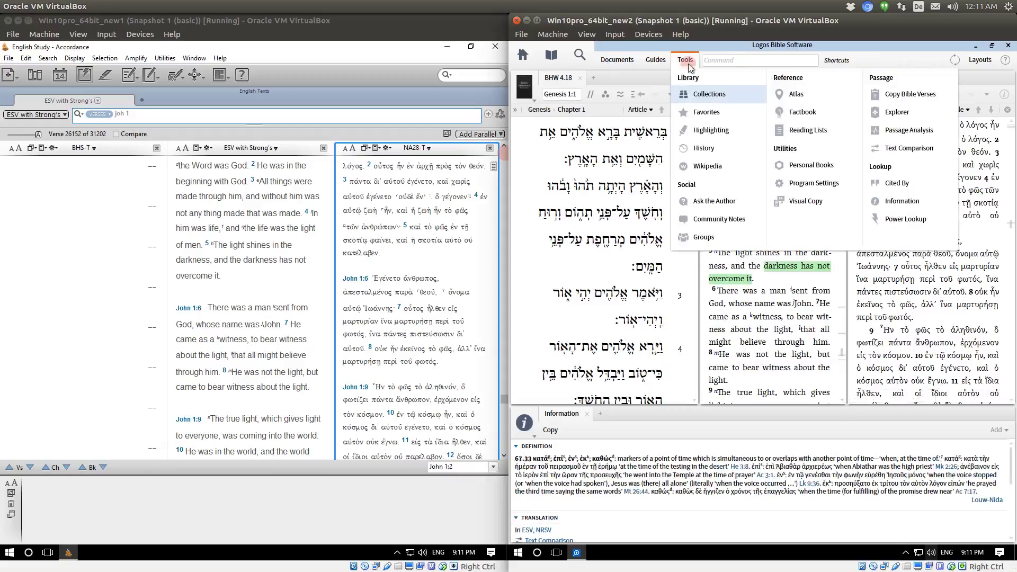
{"action": "left_click", "coordinate": [628, 63]}
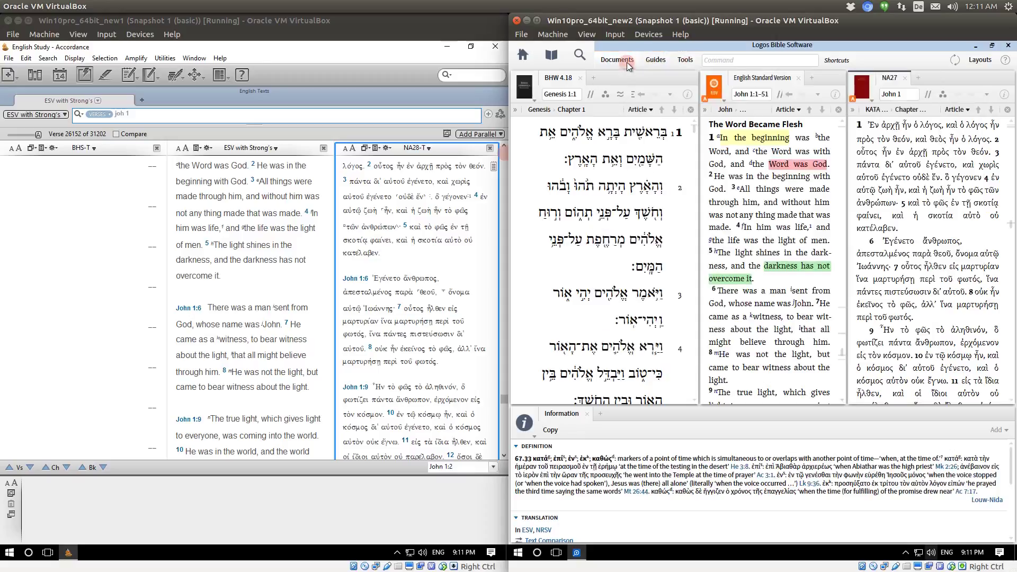
{"action": "left_click", "coordinate": [627, 62]}
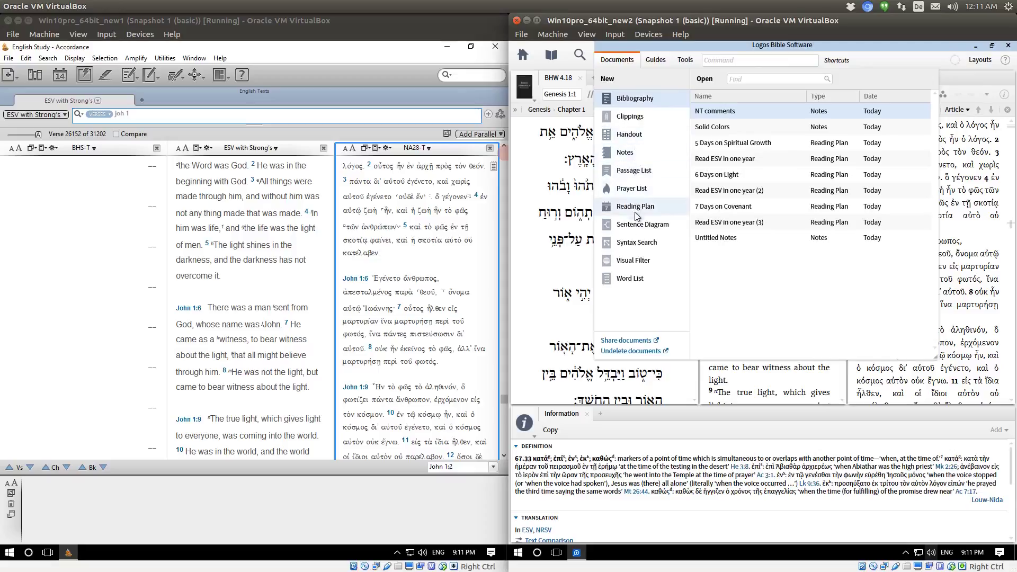
{"action": "left_click", "coordinate": [623, 153]}
{"action": "left_click", "coordinate": [577, 487]}
{"action": "left_click", "coordinate": [567, 467]}
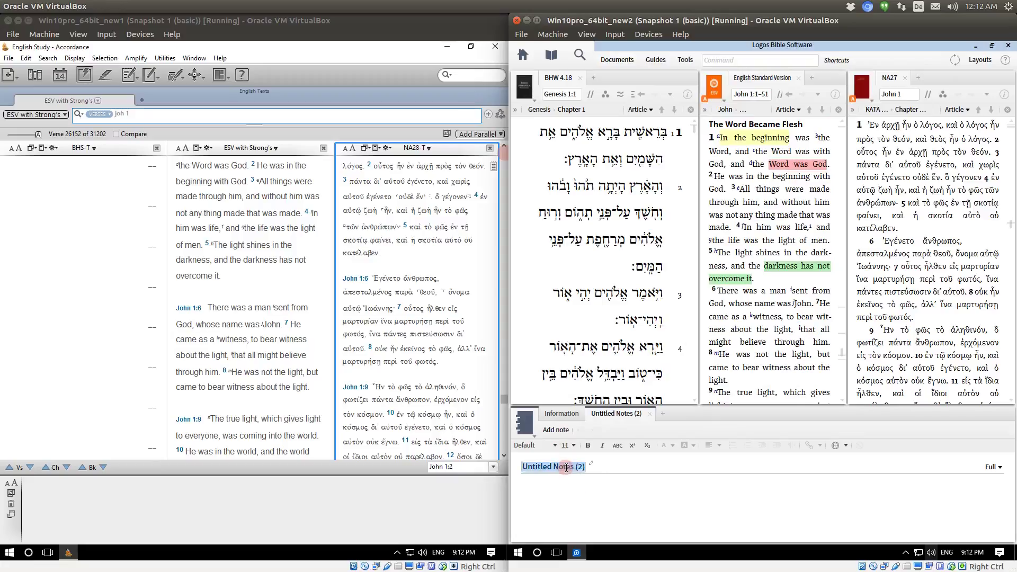
{"action": "type", "text": "sermon "}
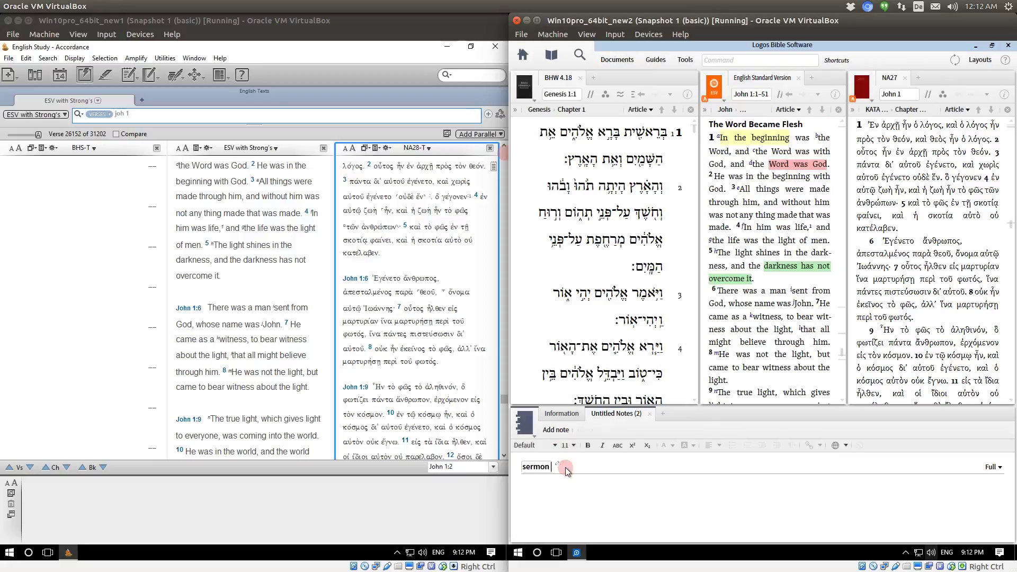
{"action": "type", "text": "on John1"}
{"action": "left_click", "coordinate": [606, 496]}
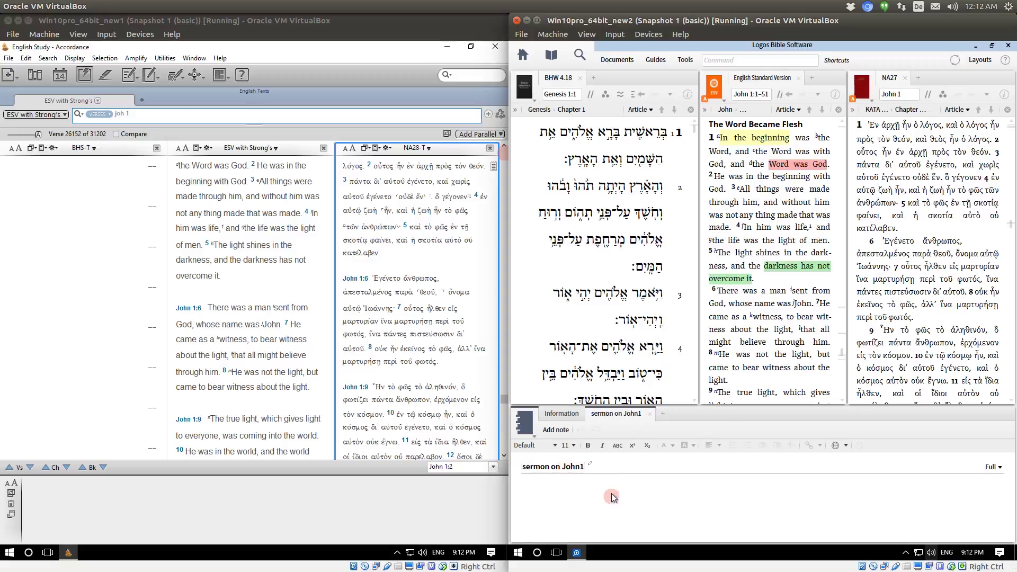
Step: Add a note for the reference John 1:1 from the NA27 text to the "sermon on John1" document
{"action": "mouse_move", "coordinate": [883, 128]}
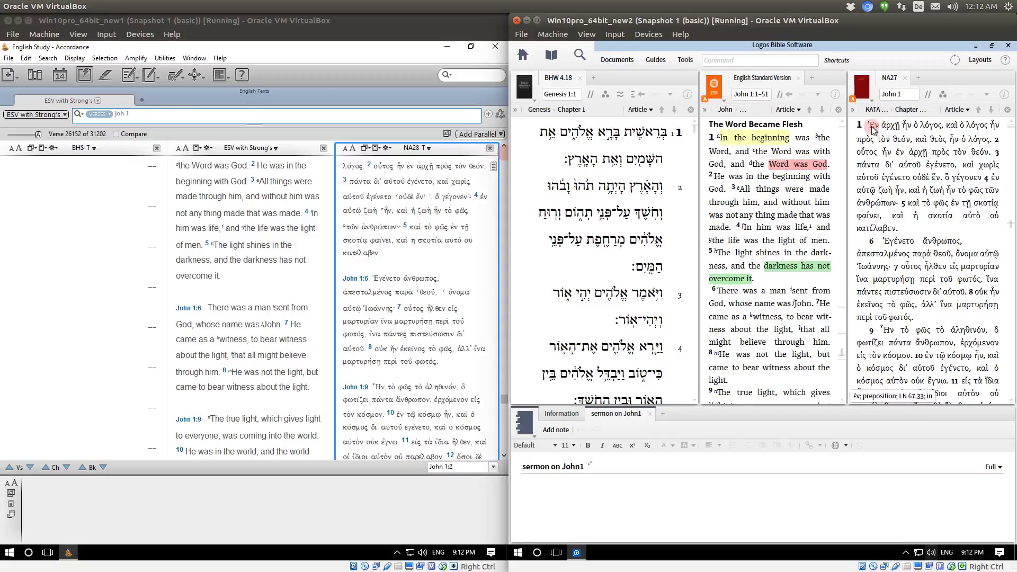
{"action": "right_click", "coordinate": [877, 126]}
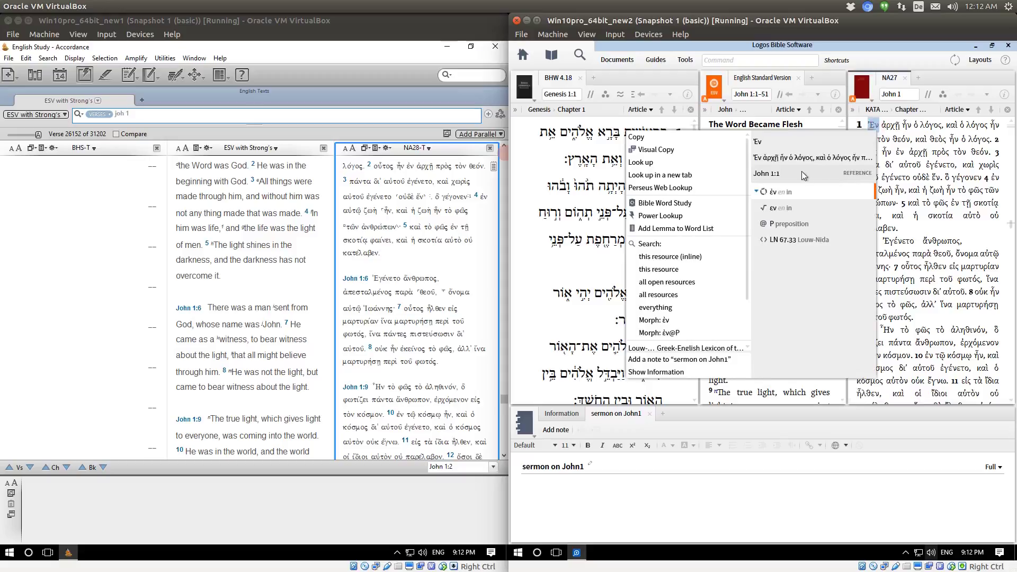
{"action": "mouse_move", "coordinate": [803, 170]}
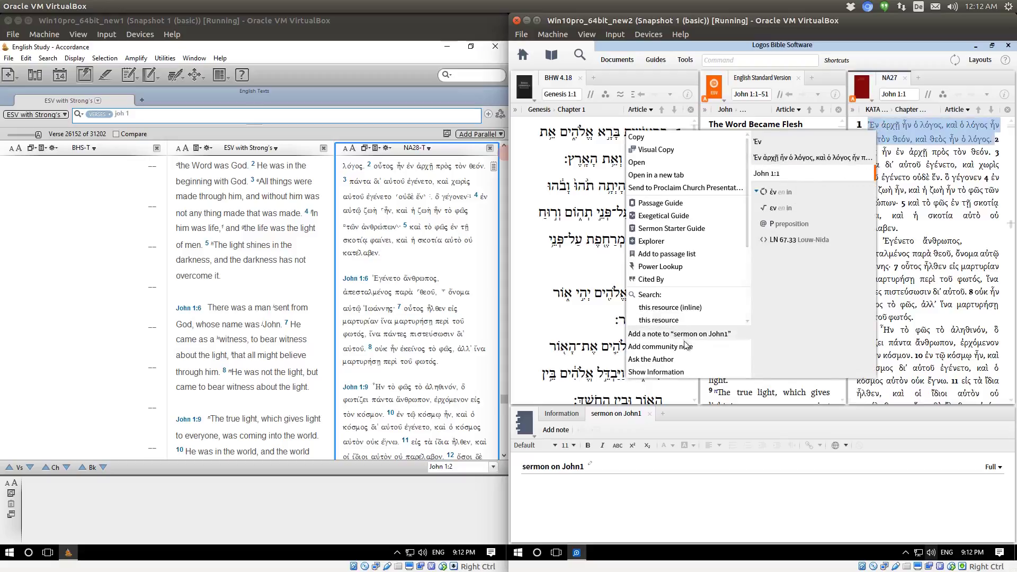
{"action": "left_click", "coordinate": [671, 335]}
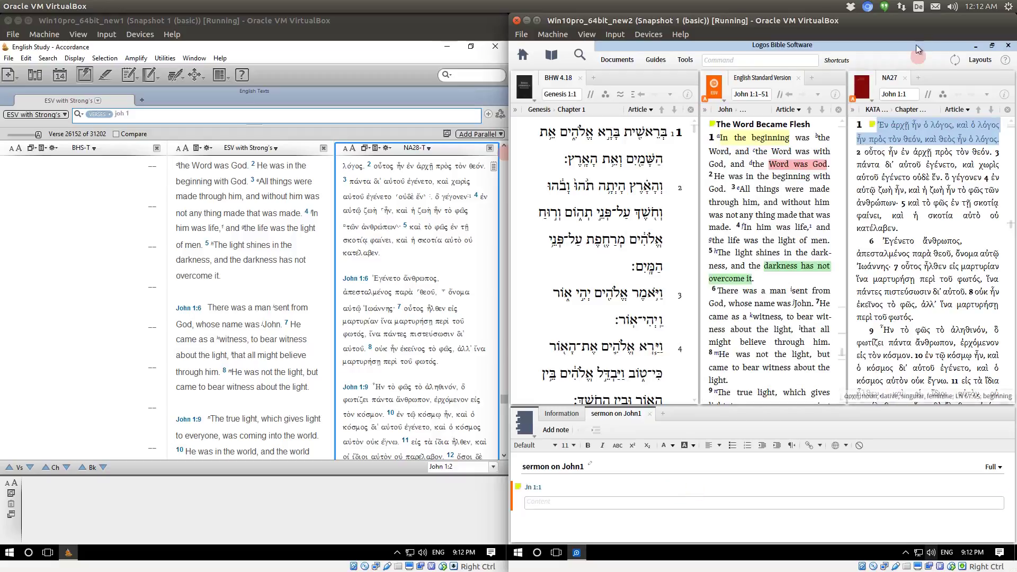
Step: Copy the opening words Ἐν ἀρχῇ from NA27 John 1:1 into the content of the Jn 1:1 note
{"action": "left_click", "coordinate": [909, 128]}
{"action": "left_click_drag", "start_coordinate": [908, 128], "coordinate": [881, 123]}
{"action": "key", "text": "ctrl+c"}
{"action": "left_click", "coordinate": [586, 465]}
{"action": "left_click", "coordinate": [573, 504]}
{"action": "key", "text": "ctrl+v"}
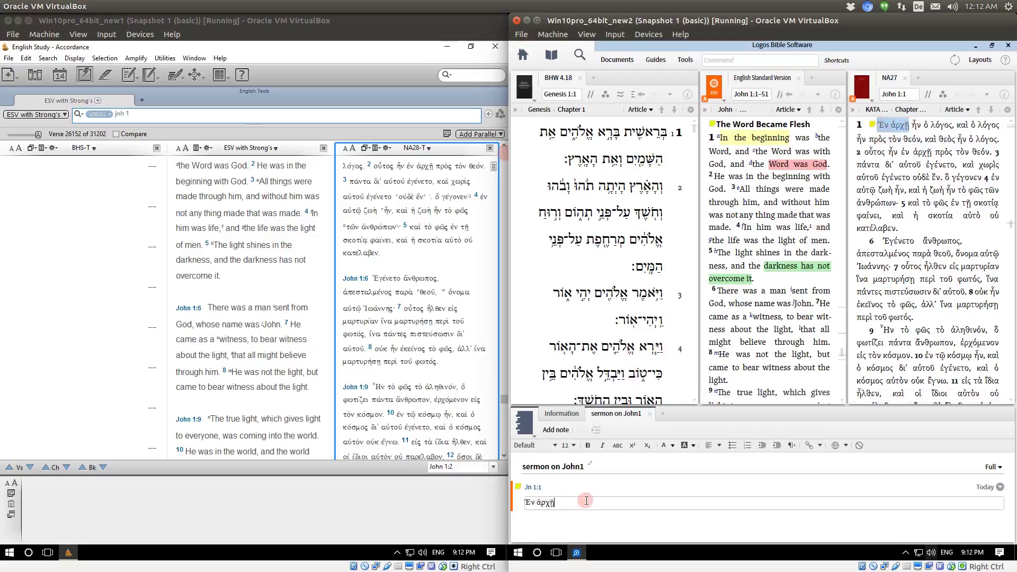
Step: Continue the note after the Greek words with ": This phrase reminds the reader about the beginning of Gen 1", correcting the spelling of "phrase"
{"action": "type", "text": ": This phrase remindes the reader"}
{"action": "key", "text": "BackSpace"}
{"action": "key", "text": "BackSpace"}
{"action": "key", "text": "BackSpace"}
{"action": "key", "text": "BackSpace"}
{"action": "key", "text": "BackSpace"}
{"action": "key", "text": "BackSpace"}
{"action": "key", "text": "BackSpace"}
{"action": "key", "text": "BackSpace"}
{"action": "key", "text": "BackSpace"}
{"action": "key", "text": "BackSpace"}
{"action": "type", "text": "out the beginning of Gen 1"}
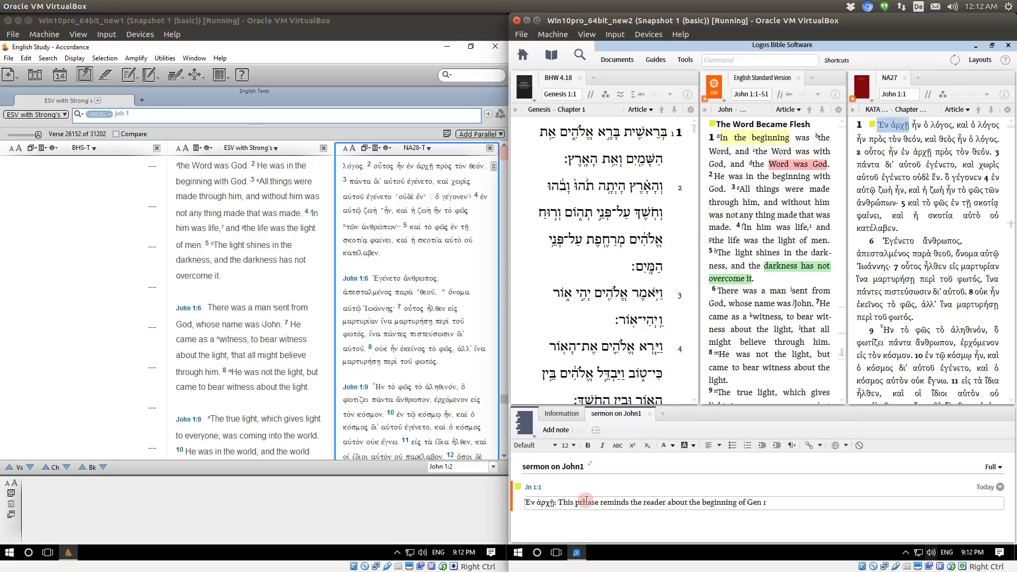
{"action": "mouse_move", "coordinate": [621, 357]}
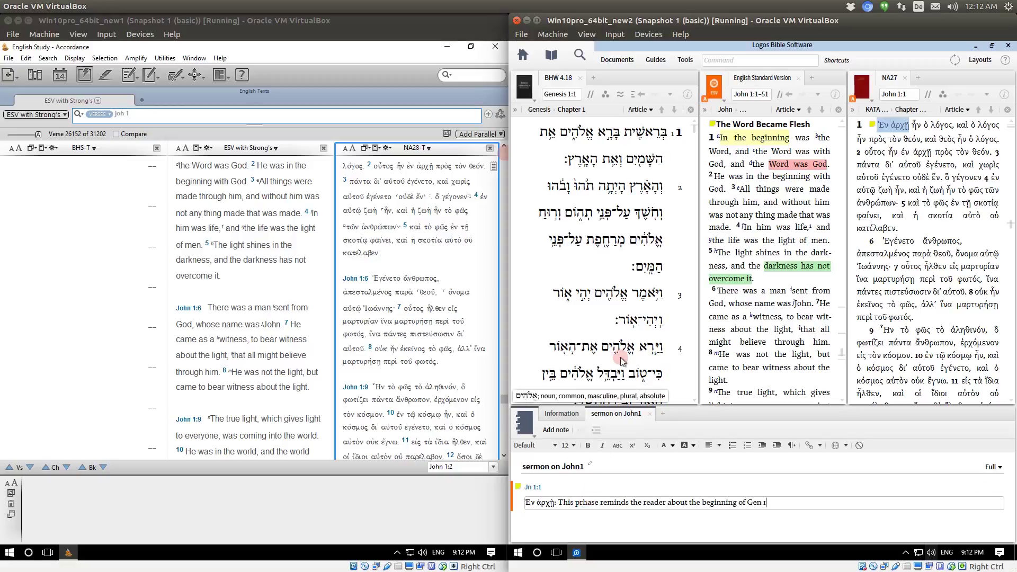
{"action": "left_click", "coordinate": [580, 501]}
{"action": "type", "text": "a"}
{"action": "key", "text": "BackSpace"}
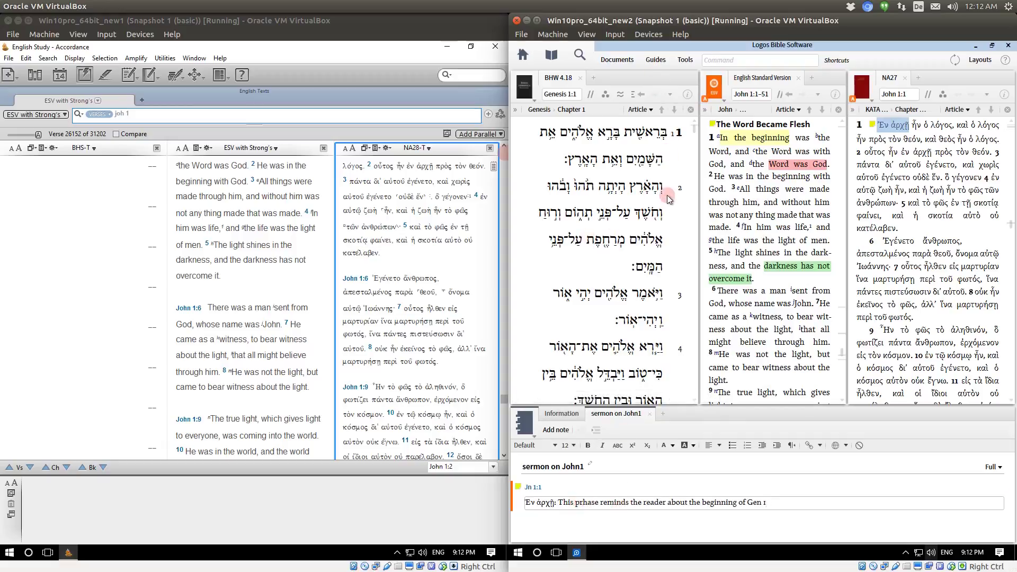
{"action": "key", "text": "BackSpace"}
{"action": "type", "text": "r"}
Step: Copy the first Hebrew word of Genesis 1:1 into parentheses after "Gen 1" and end the note with a period
{"action": "left_click", "coordinate": [625, 129]}
{"action": "key", "text": "ctrl+c"}
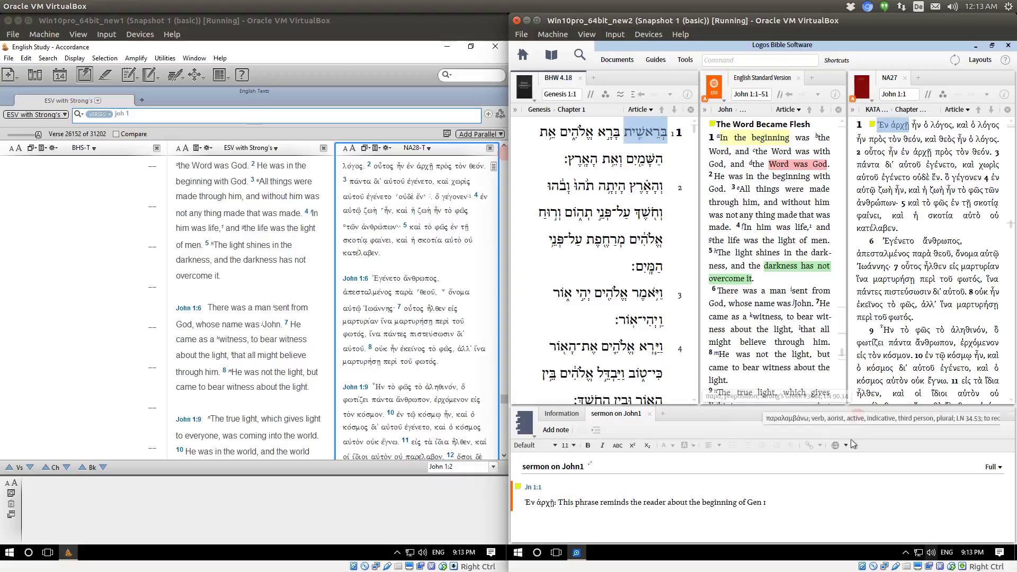
{"action": "left_click", "coordinate": [800, 502]}
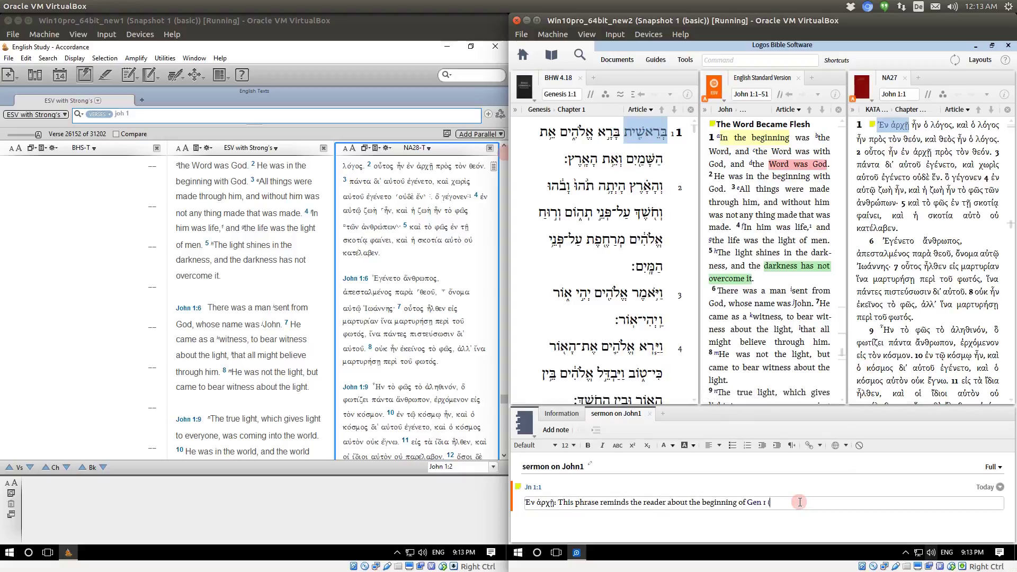
{"action": "key", "text": "ctrl+v"}
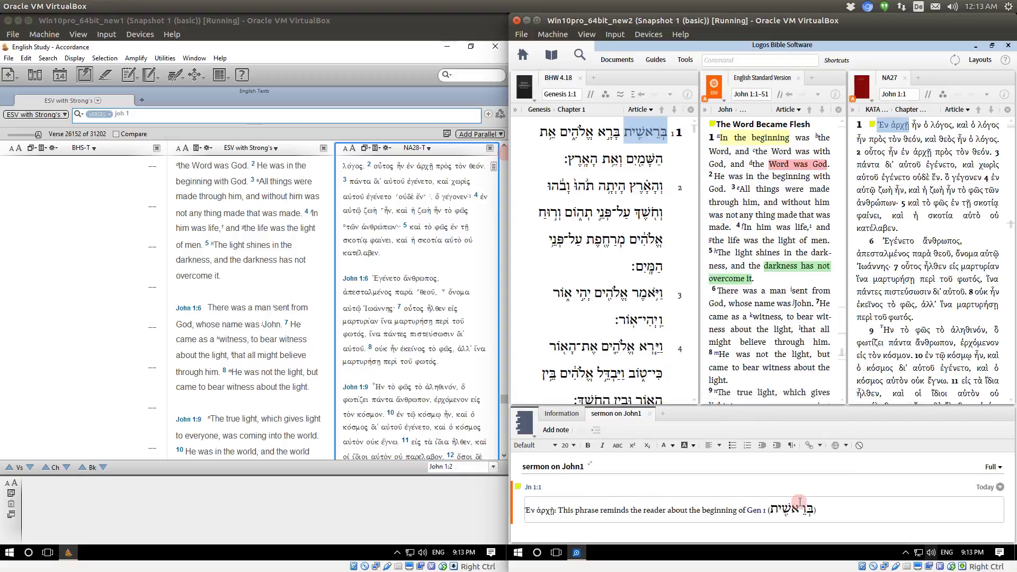
{"action": "key", "text": "Left"}
{"action": "left_click", "coordinate": [843, 510]}
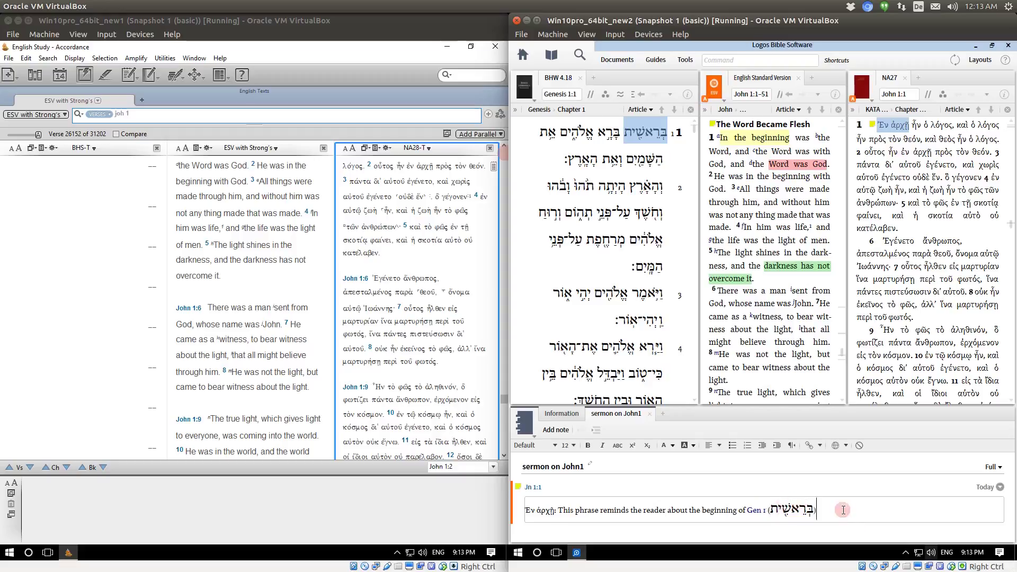
{"action": "type", "text": "."}
{"action": "mouse_move", "coordinate": [753, 510]}
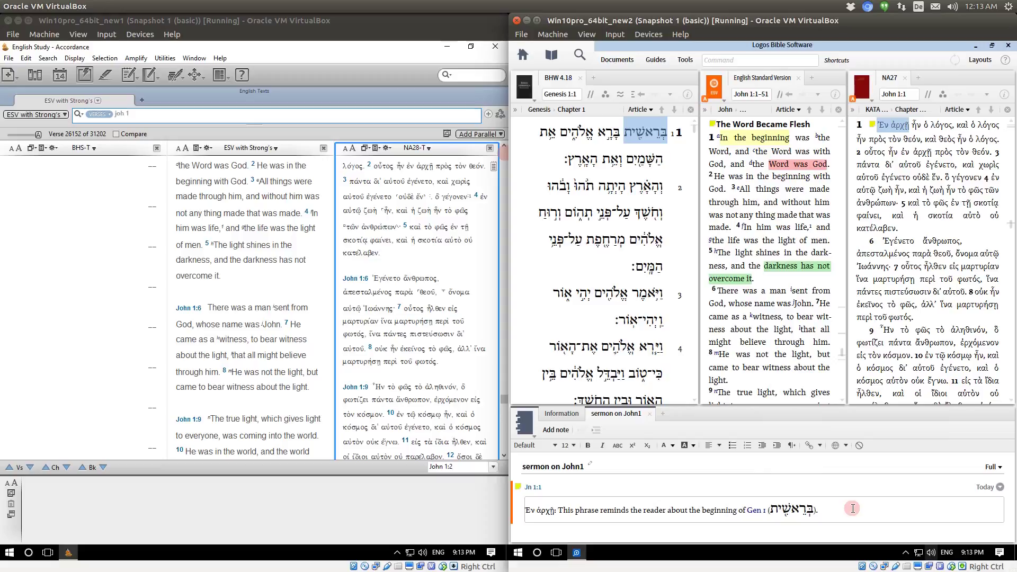
{"action": "type", "text": "x 1:1"}
{"action": "mouse_move", "coordinate": [830, 511]}
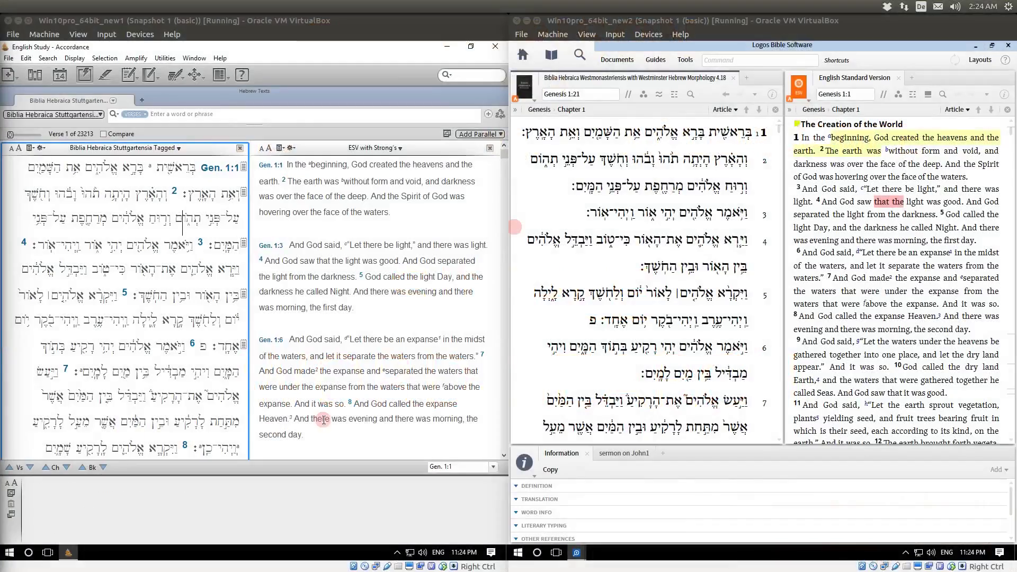
Step: Switch to Accordance, enlarge the Hebrew text, and search for the lemma of בָּרָא in Genesis 1:1, browsing the hits
{"action": "left_click", "coordinate": [321, 233]}
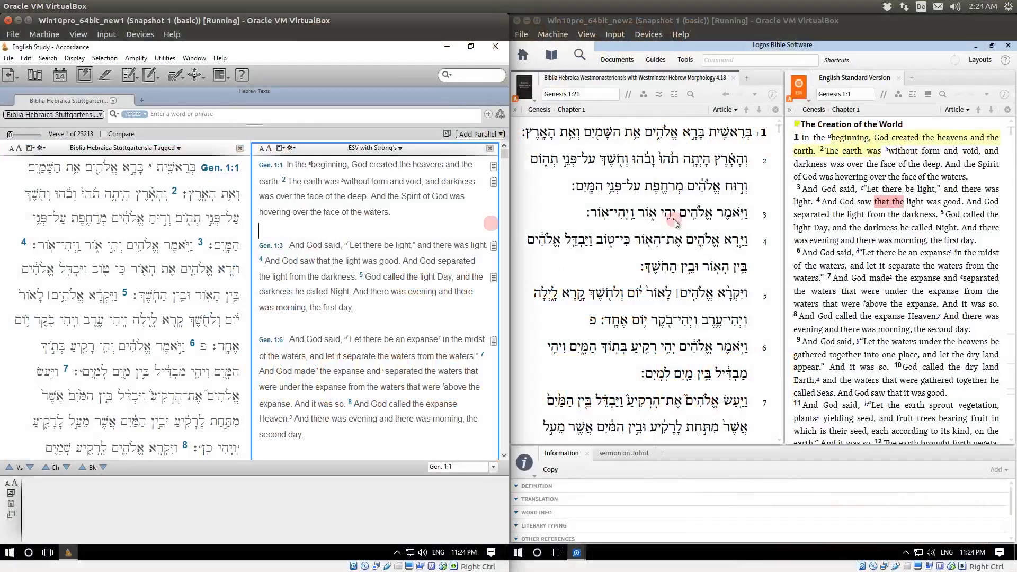
{"action": "left_click", "coordinate": [19, 150]}
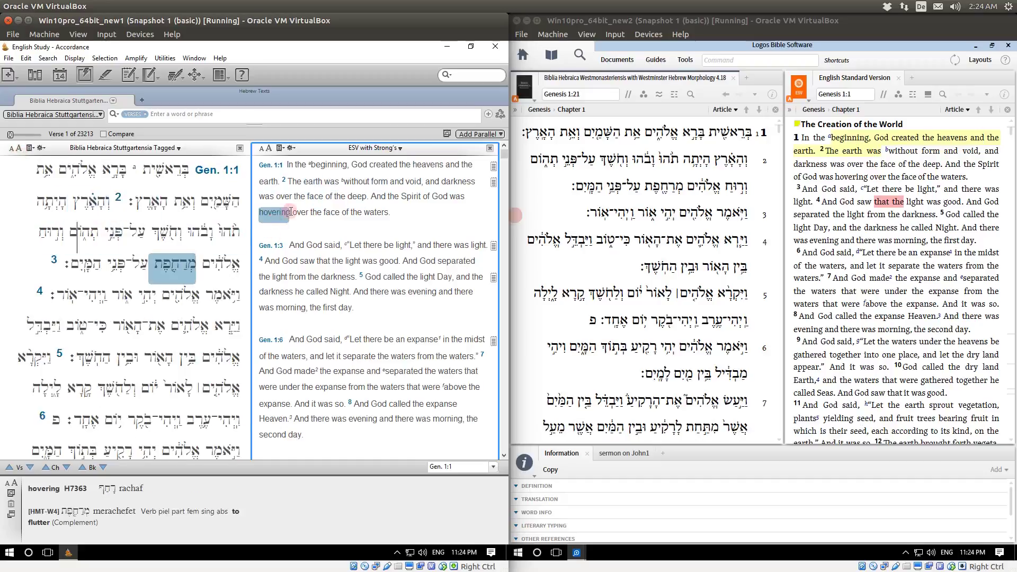
{"action": "right_click", "coordinate": [118, 169]}
{"action": "mouse_move", "coordinate": [156, 181]}
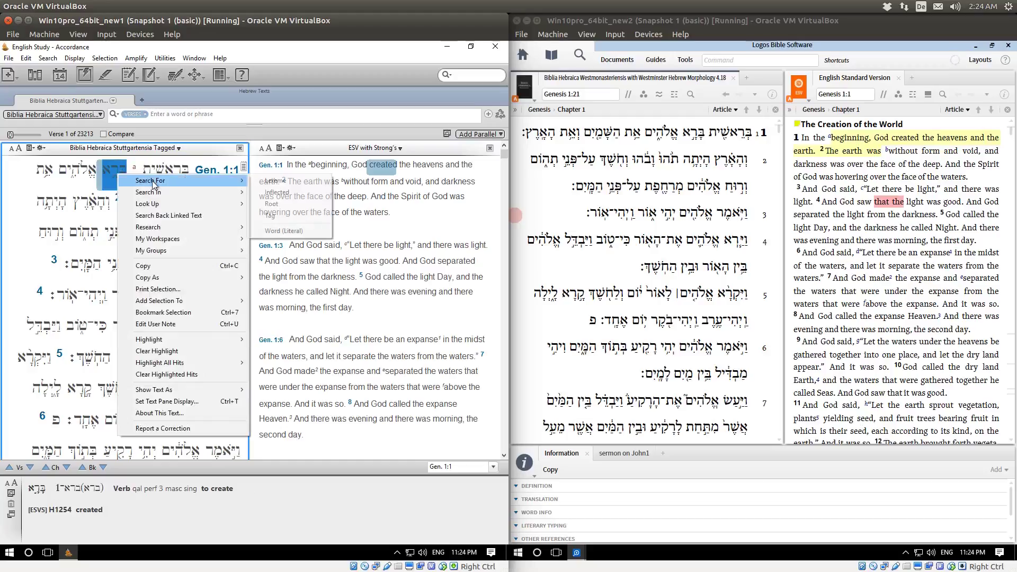
{"action": "left_click", "coordinate": [284, 181]}
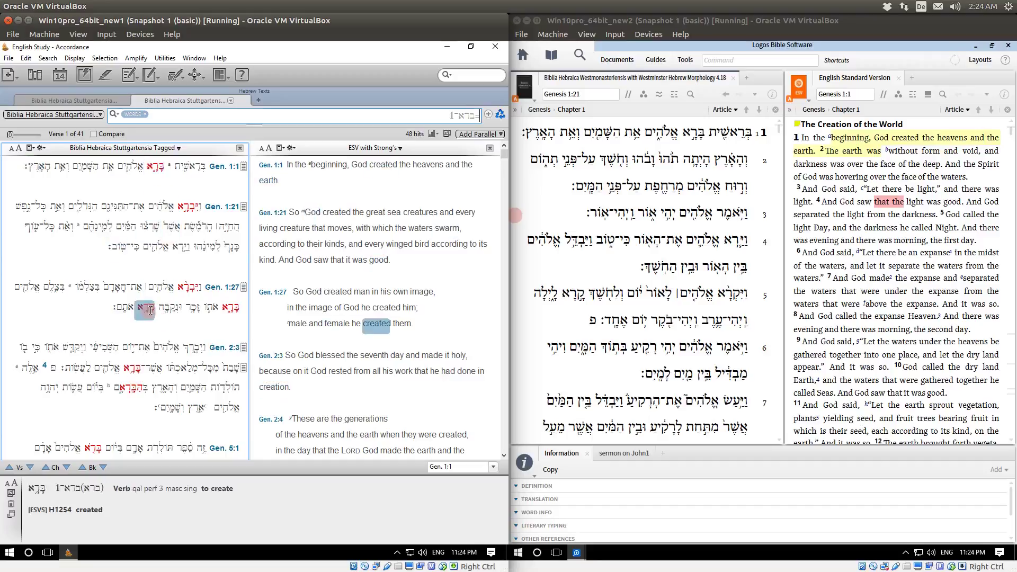
{"action": "scroll", "coordinate": [154, 302], "scroll_direction": "down", "scroll_amount": 10}
{"action": "scroll", "coordinate": [153, 308], "scroll_direction": "up", "scroll_amount": 10}
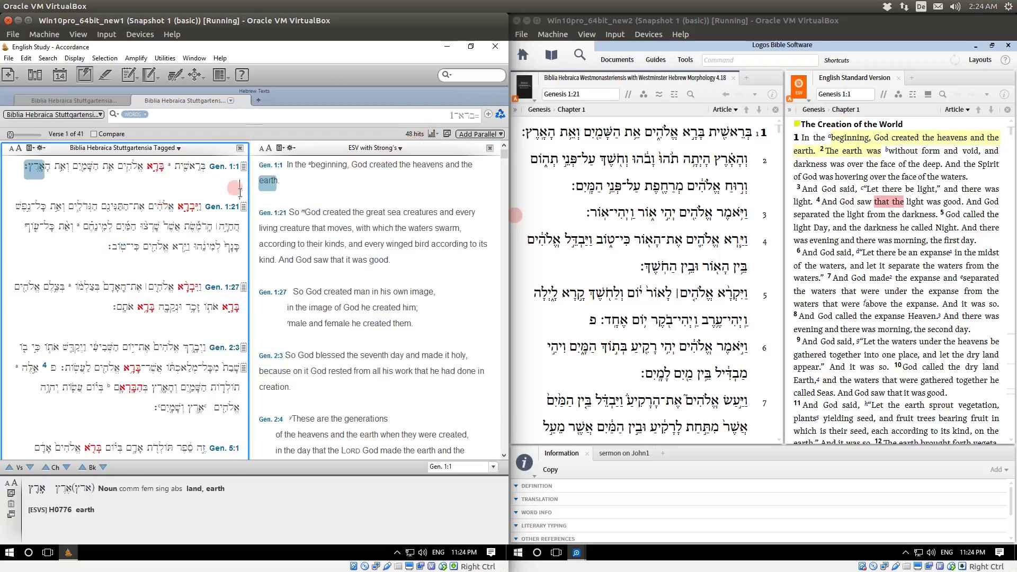
Step: Switch to Logos and run an inline search of the Hebrew Bible for the lemma of בָּרָא in Genesis 1:1
{"action": "left_click", "coordinate": [572, 201]}
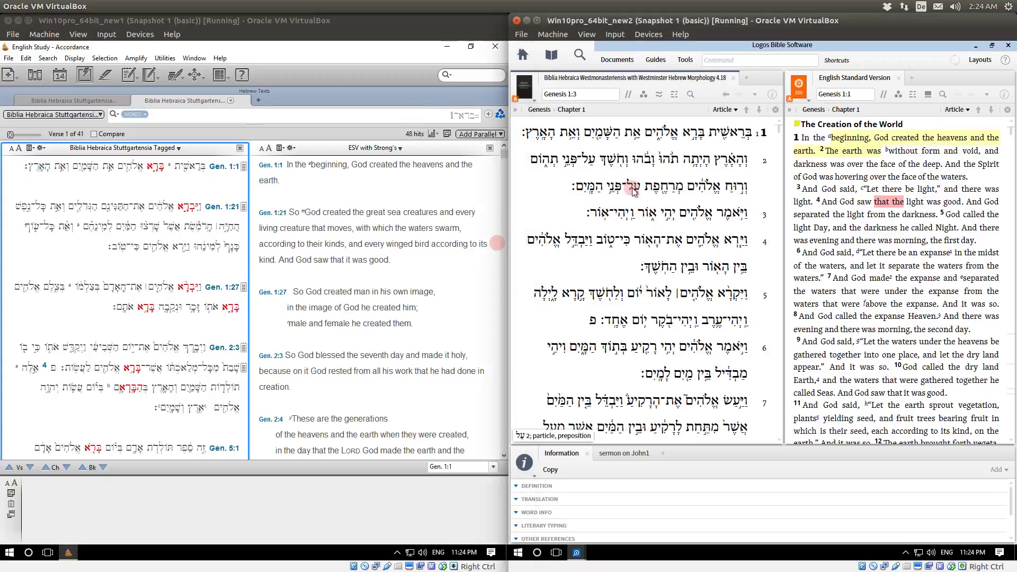
{"action": "right_click", "coordinate": [696, 138]}
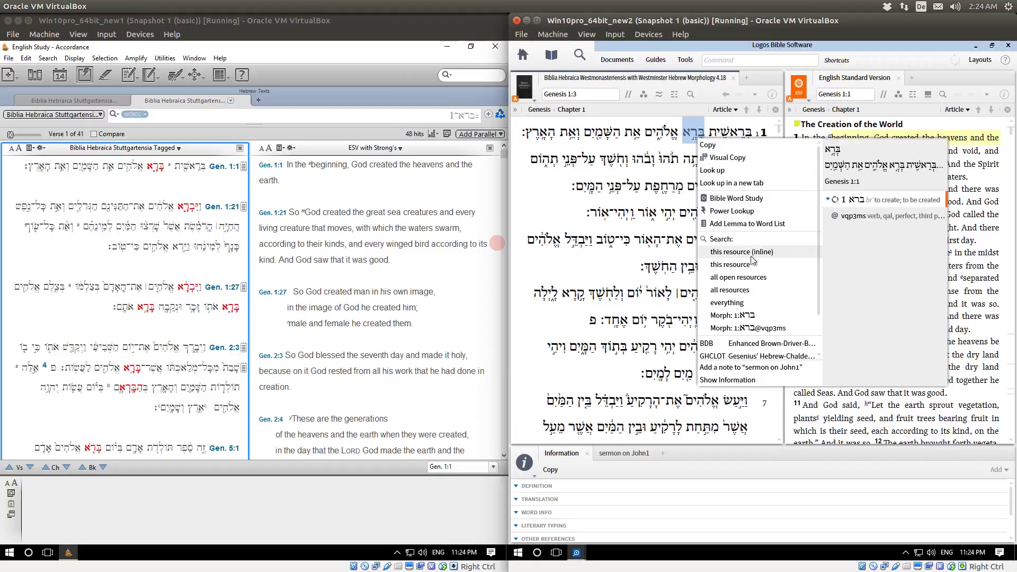
{"action": "left_click", "coordinate": [735, 258]}
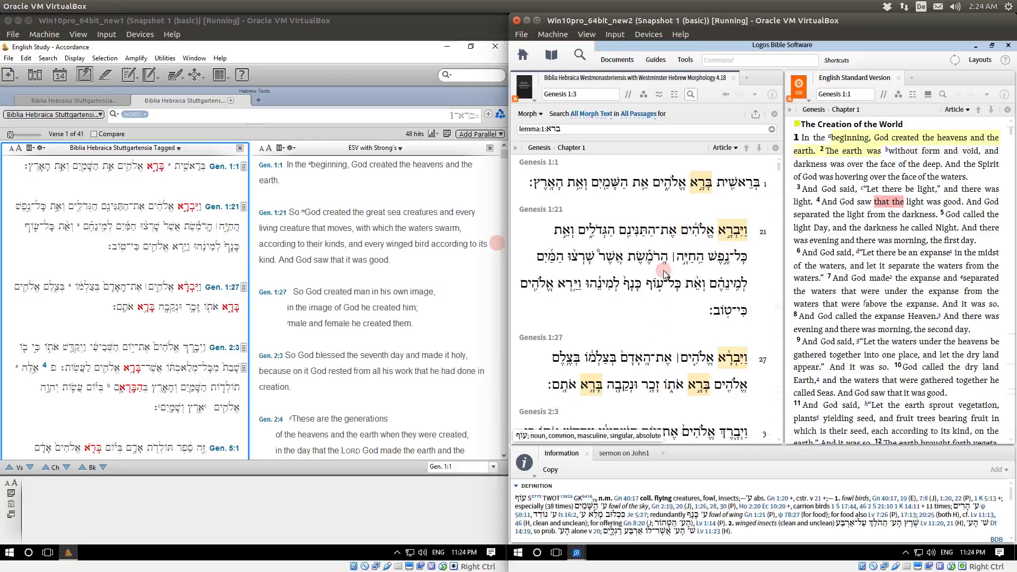
Step: Search this Hebrew resource for the lemma of בָּרָא in a separate search and browse the results grid
{"action": "right_click", "coordinate": [698, 187]}
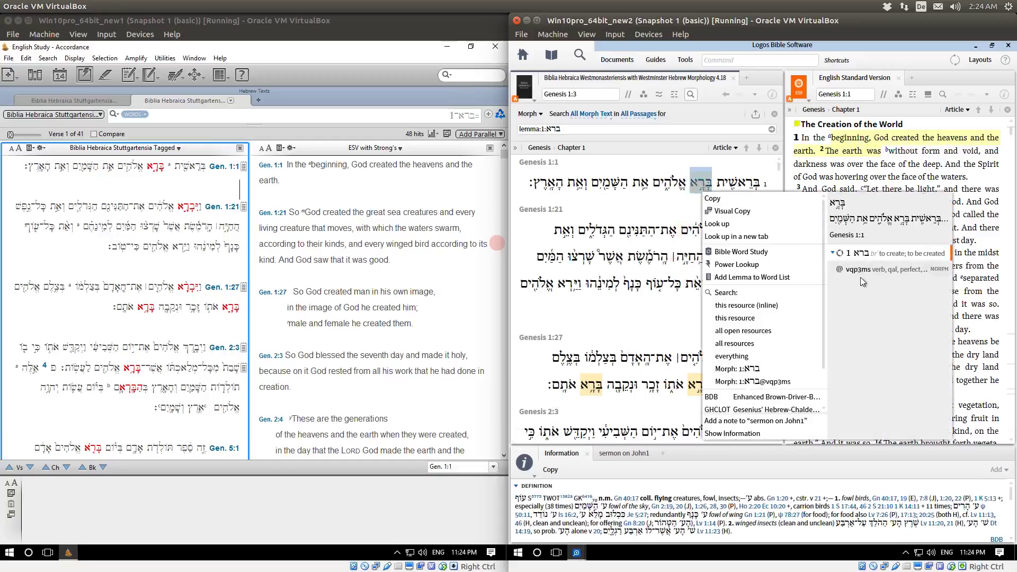
{"action": "left_click", "coordinate": [752, 318]}
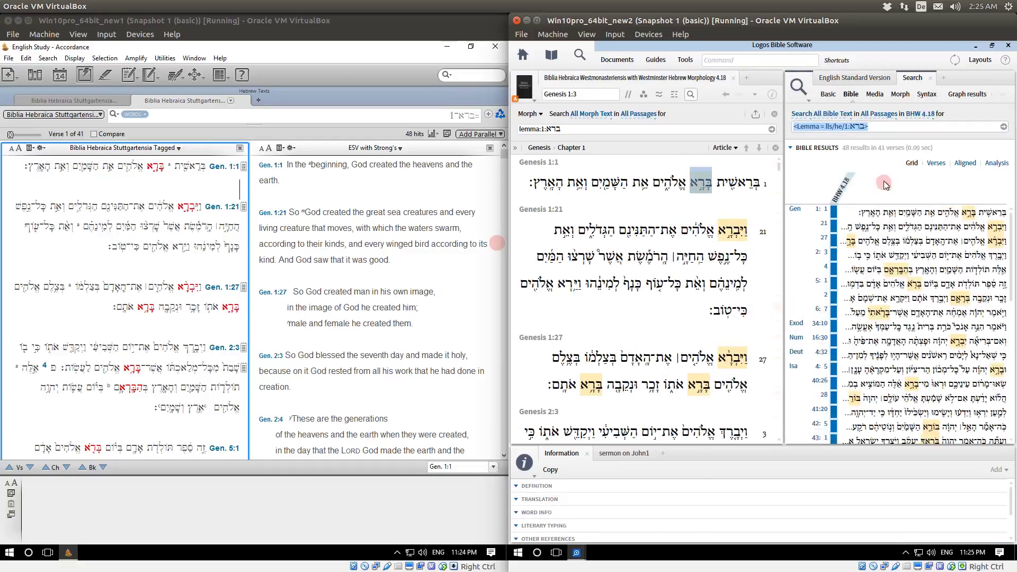
{"action": "scroll", "coordinate": [901, 296], "scroll_direction": "down", "scroll_amount": 2}
{"action": "scroll", "coordinate": [902, 295], "scroll_direction": "up", "scroll_amount": 2}
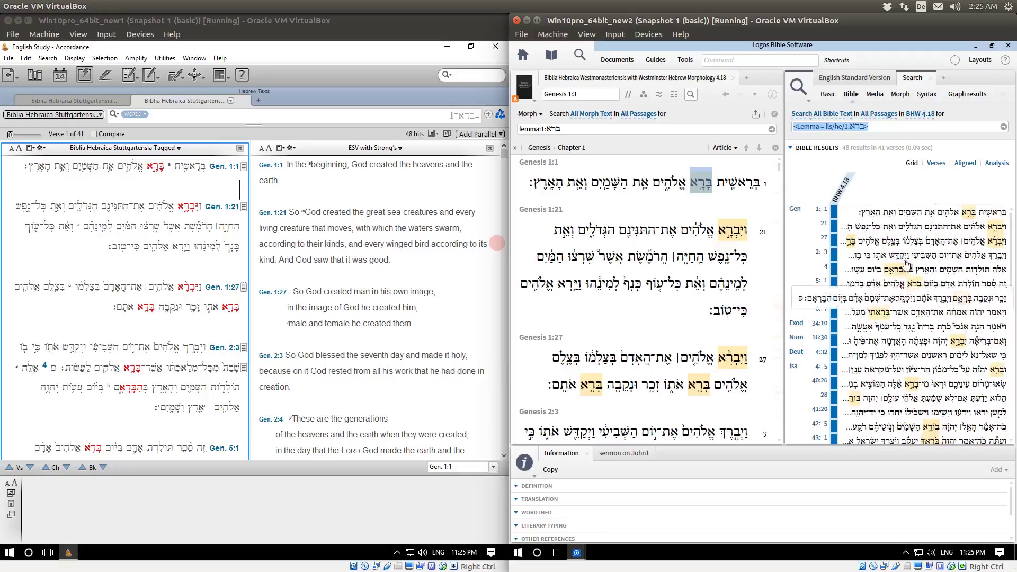
Step: Graph the Bible search results by number of results in book, and close both the graph and the search
{"action": "left_click", "coordinate": [960, 101]}
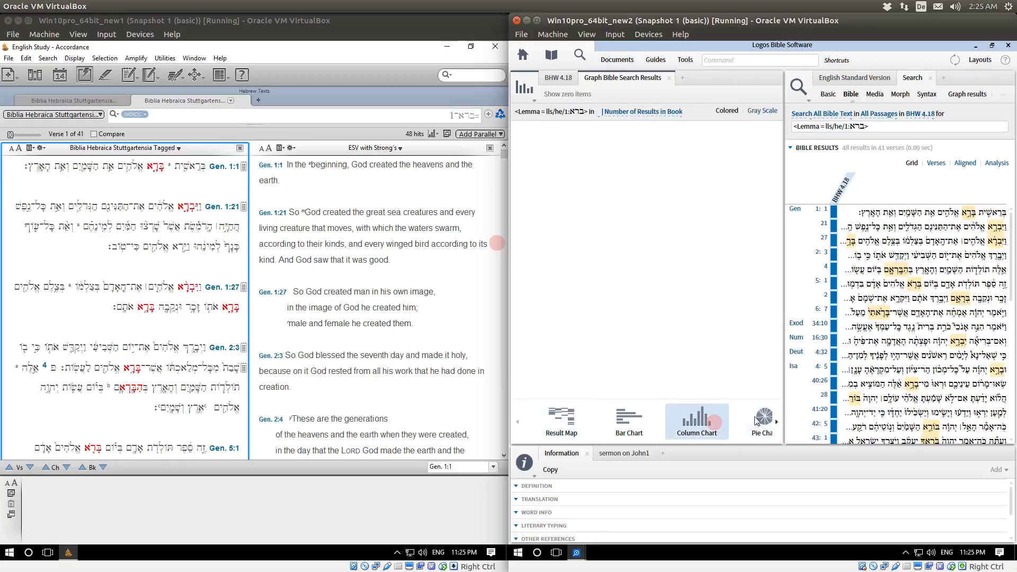
{"action": "left_click", "coordinate": [668, 78]}
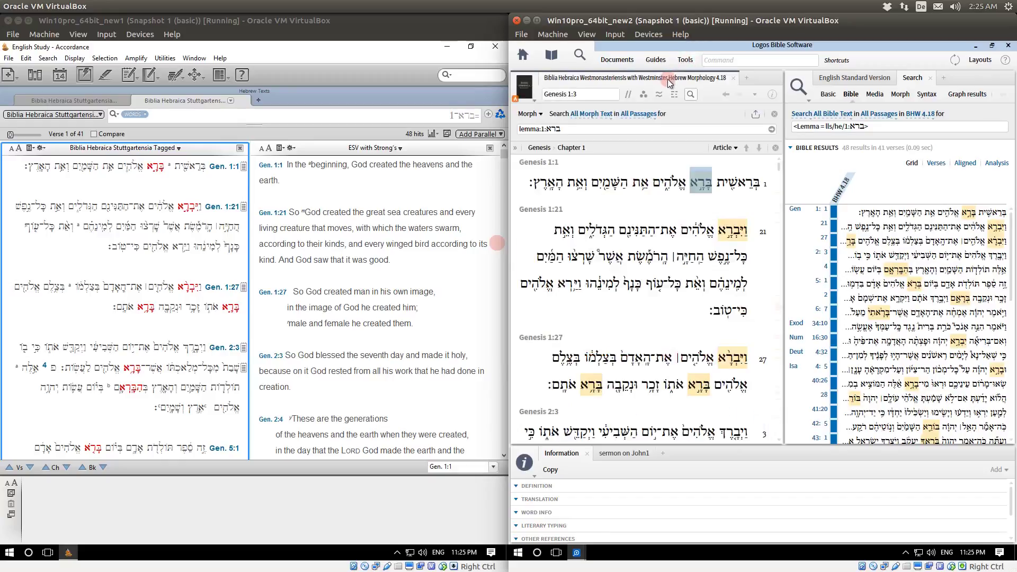
{"action": "left_click", "coordinate": [931, 77]}
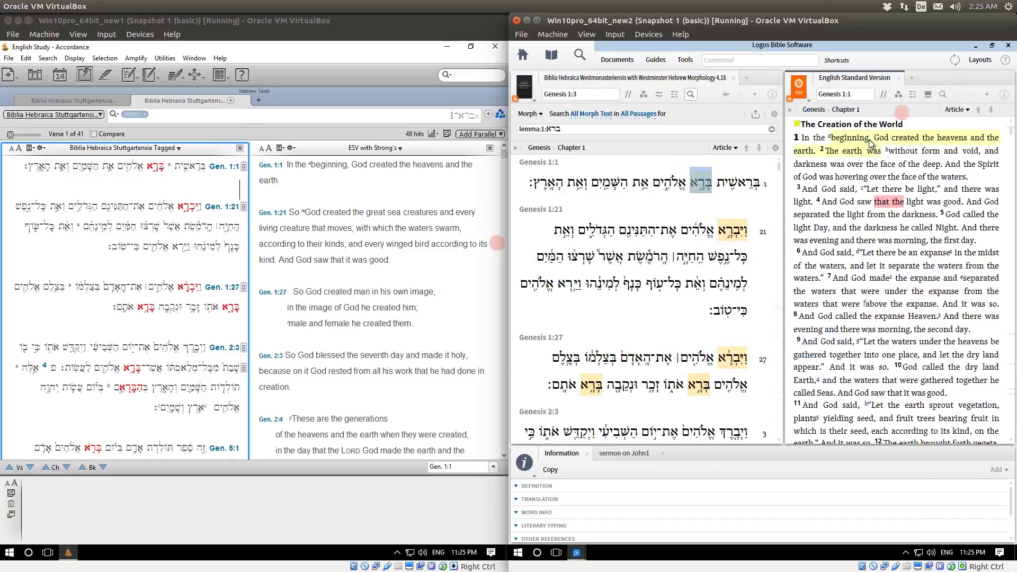
Step: Switch to Accordance, display the Hits Graph for the lemma search, and close the graph
{"action": "left_click", "coordinate": [433, 134]}
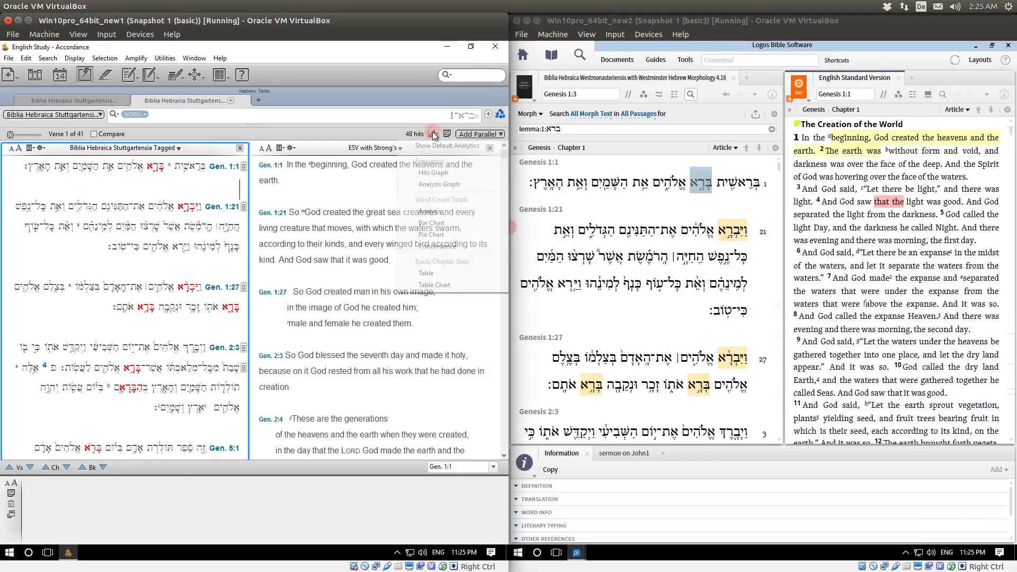
{"action": "left_click", "coordinate": [432, 173]}
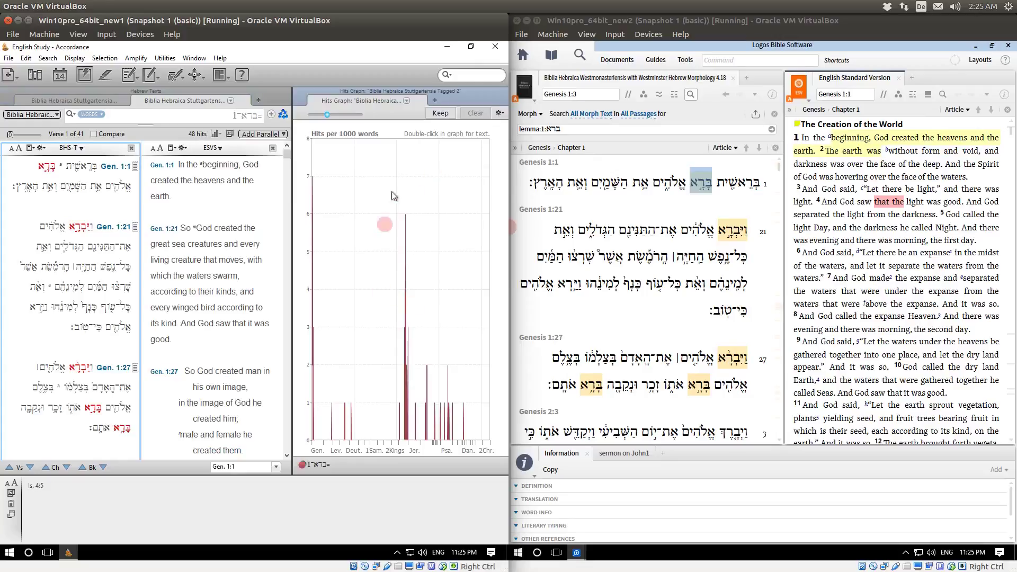
{"action": "left_click", "coordinate": [502, 93]}
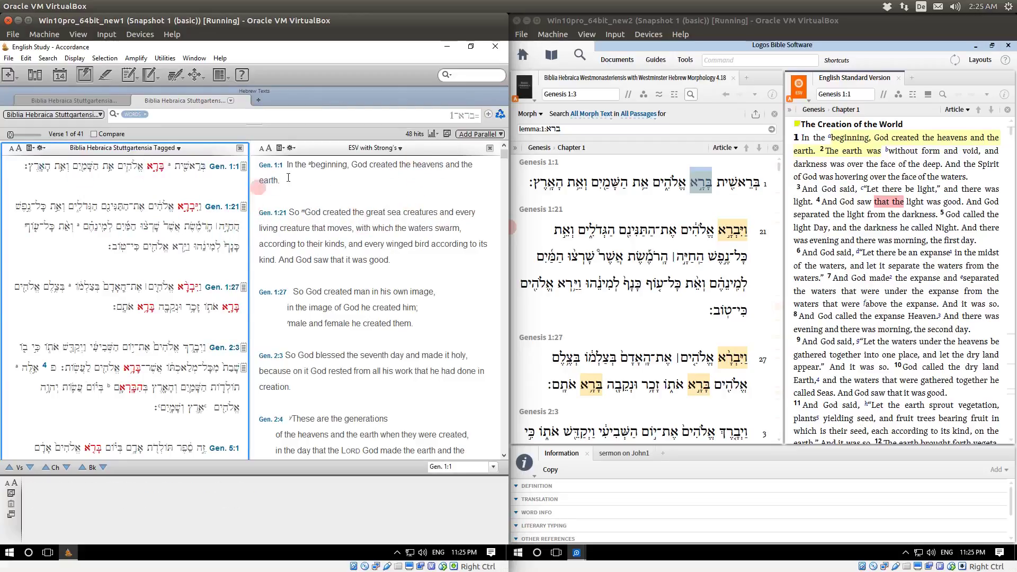
Step: Switch to Logos and close the inline search in the Hebrew Bible to restore the full chapter text
{"action": "left_click", "coordinate": [775, 115]}
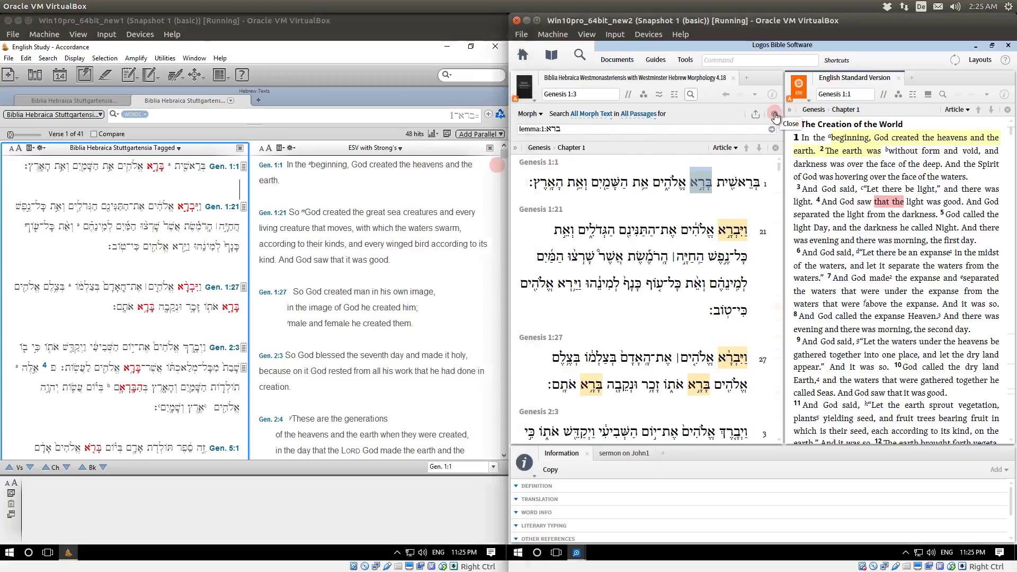
{"action": "left_click", "coordinate": [775, 115]}
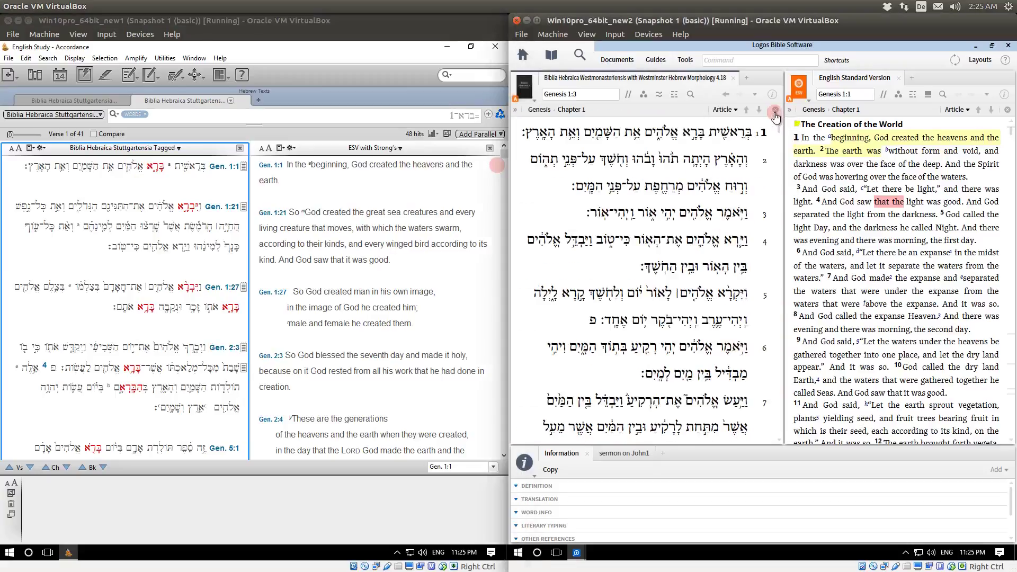
Step: Switch to Accordance and close the tab holding the lemma search for בָּרָא, going back to the full Hebrew text of Genesis 1
{"action": "left_click", "coordinate": [153, 186]}
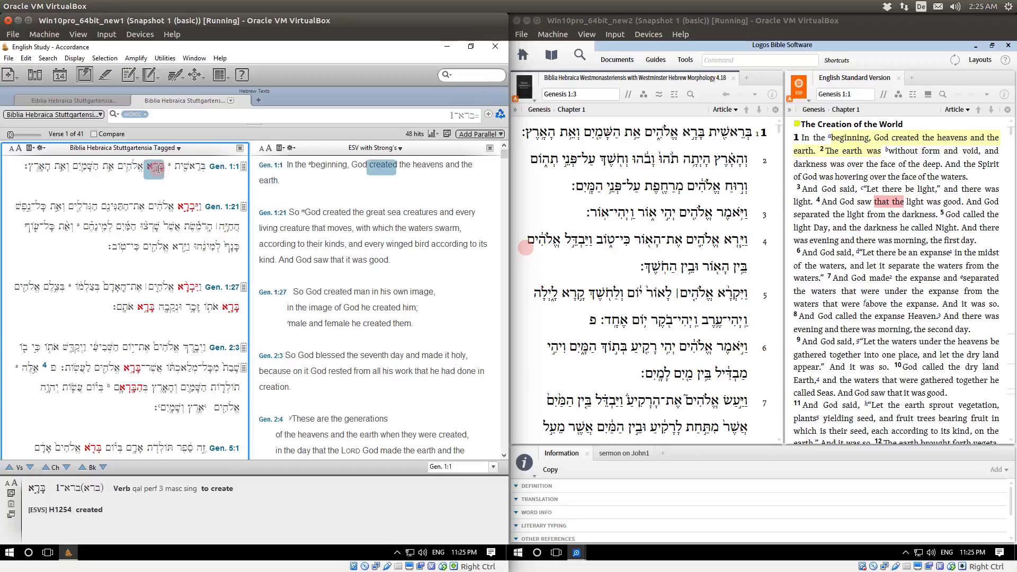
{"action": "left_click", "coordinate": [135, 116]}
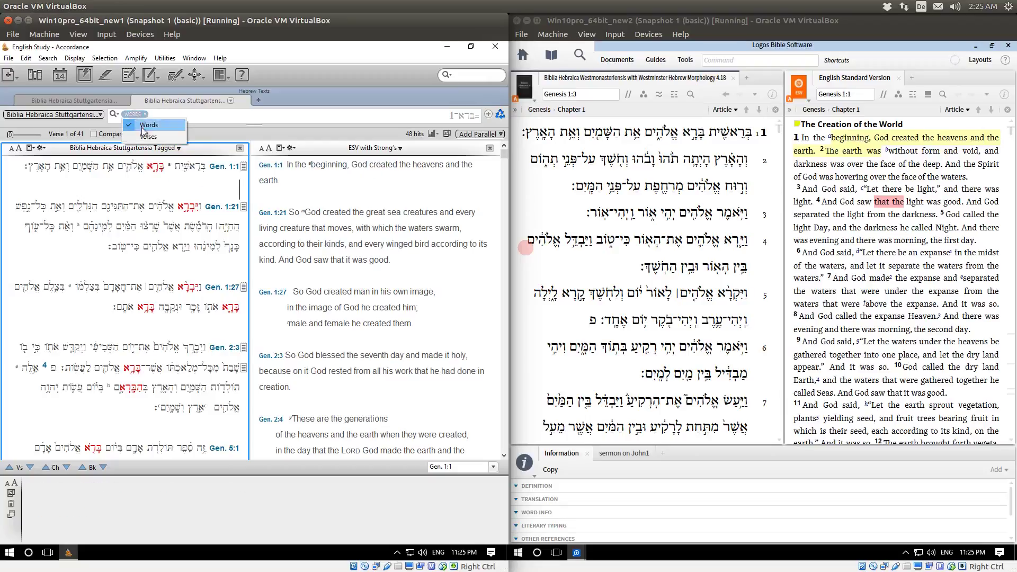
{"action": "left_click", "coordinate": [238, 102]}
{"action": "left_click", "coordinate": [241, 101]}
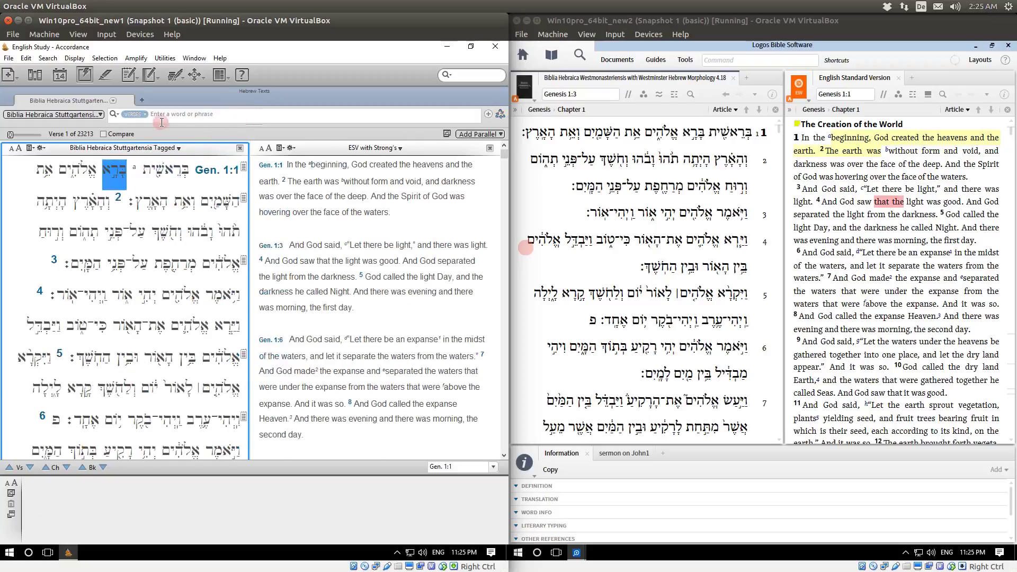
Step: Search the tagged Hebrew Bible by words for ברא, choosing the suggested lemma ברא-1 "to create"
{"action": "left_click", "coordinate": [135, 114]}
{"action": "left_click", "coordinate": [149, 125]}
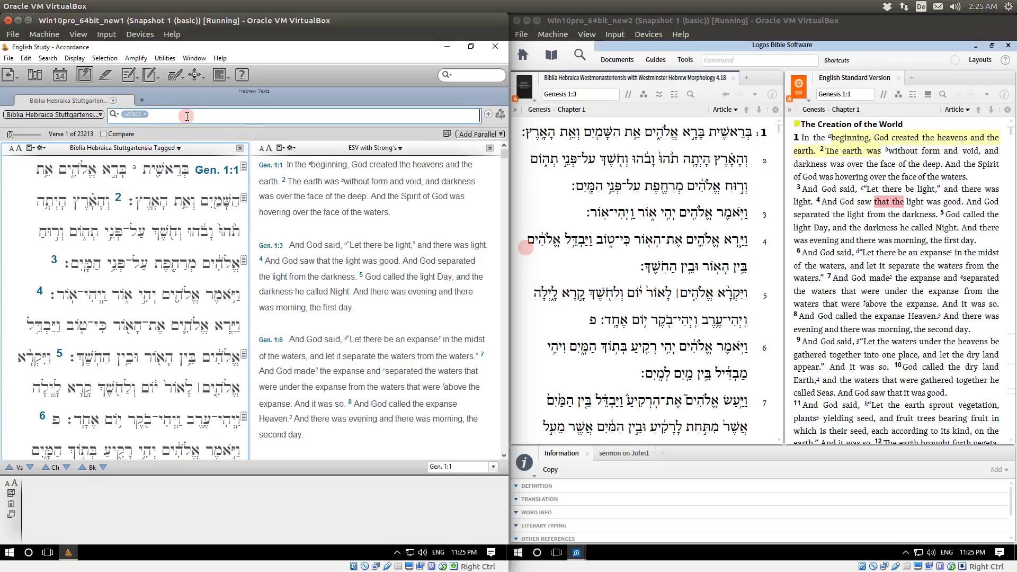
{"action": "type", "text": "בר"}
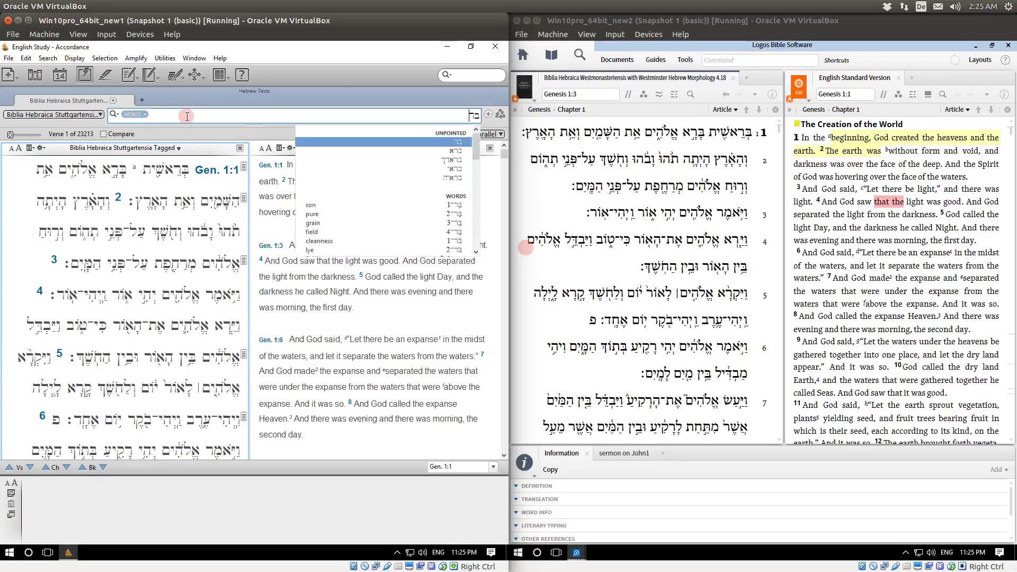
{"action": "type", "text": "א"}
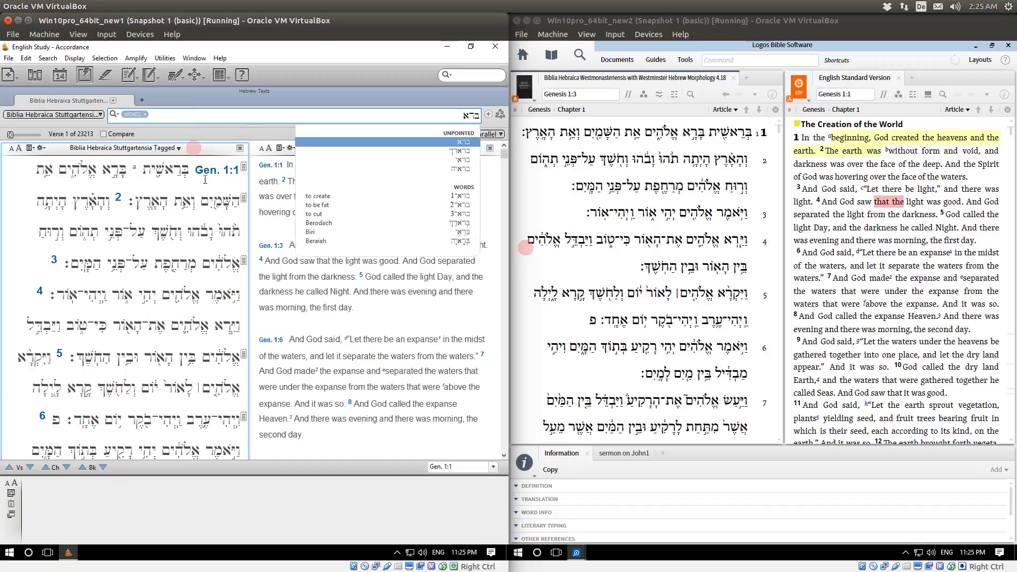
{"action": "left_click", "coordinate": [336, 196]}
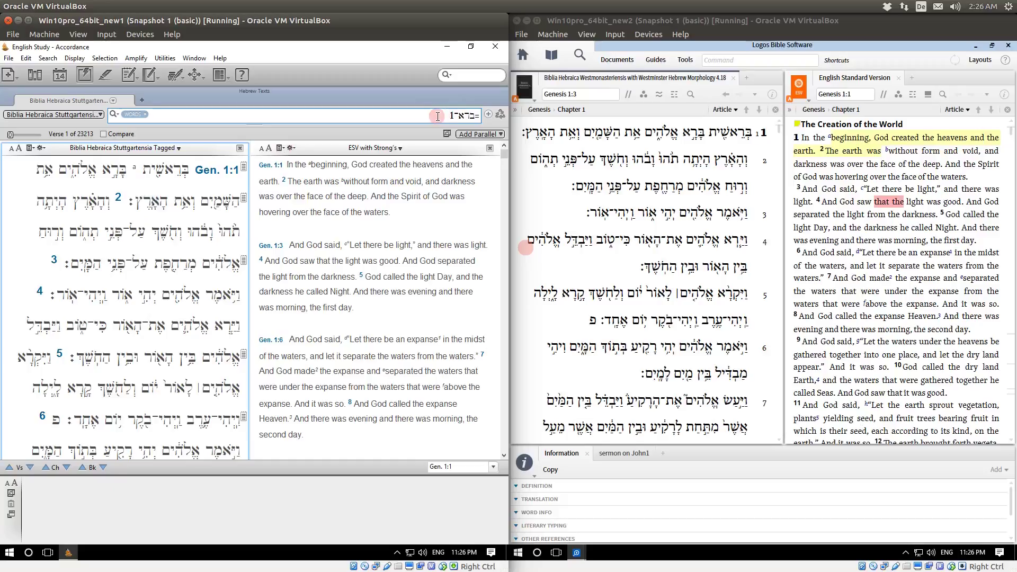
{"action": "key", "text": "Return"}
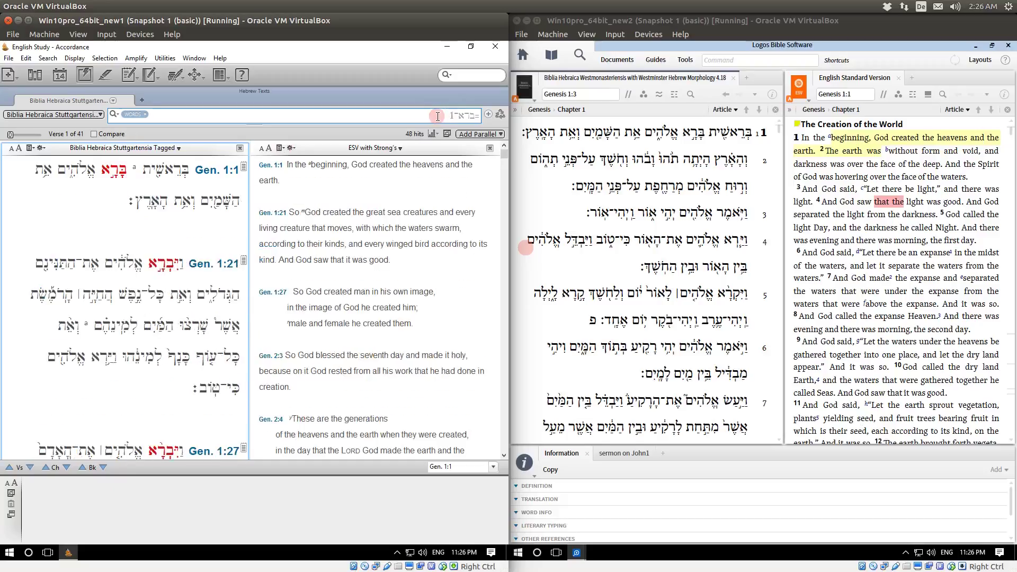
Step: Add a VERB tag with stem qal and person second to the ברא-1 query and run the search
{"action": "mouse_move", "coordinate": [138, 206]}
{"action": "left_click", "coordinate": [48, 58]}
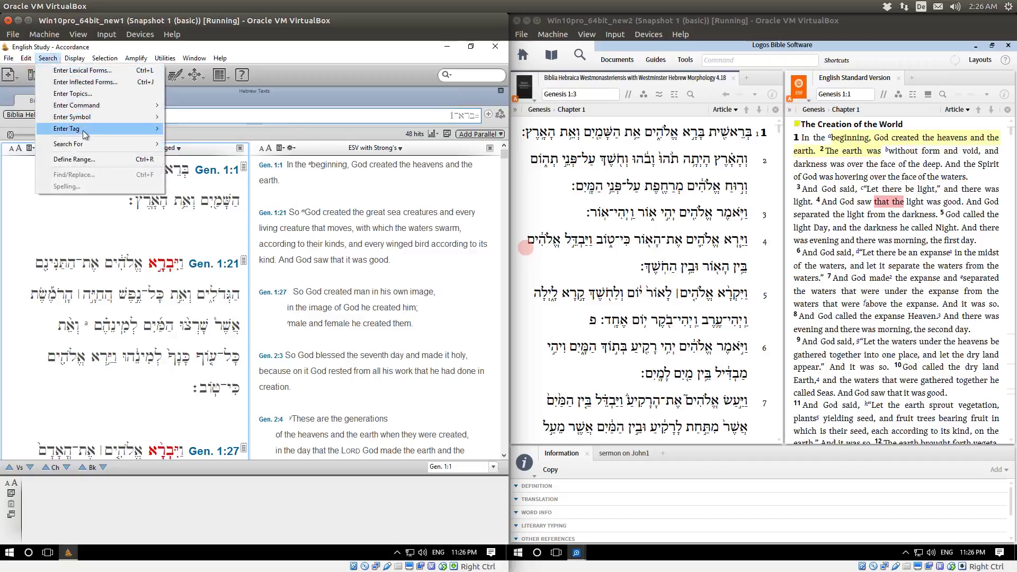
{"action": "mouse_move", "coordinate": [82, 130]}
{"action": "left_click", "coordinate": [210, 199]}
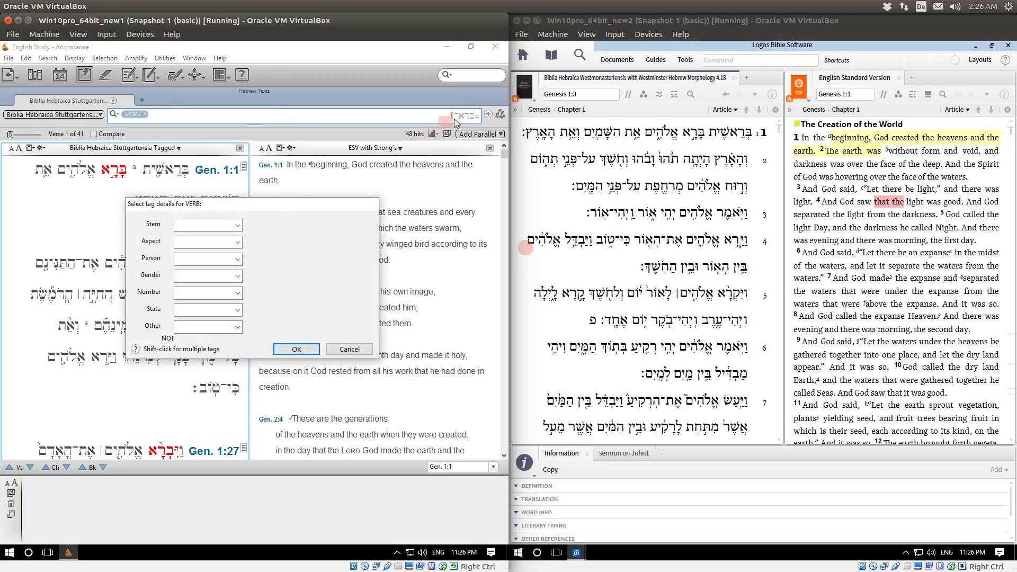
{"action": "left_click", "coordinate": [206, 225]}
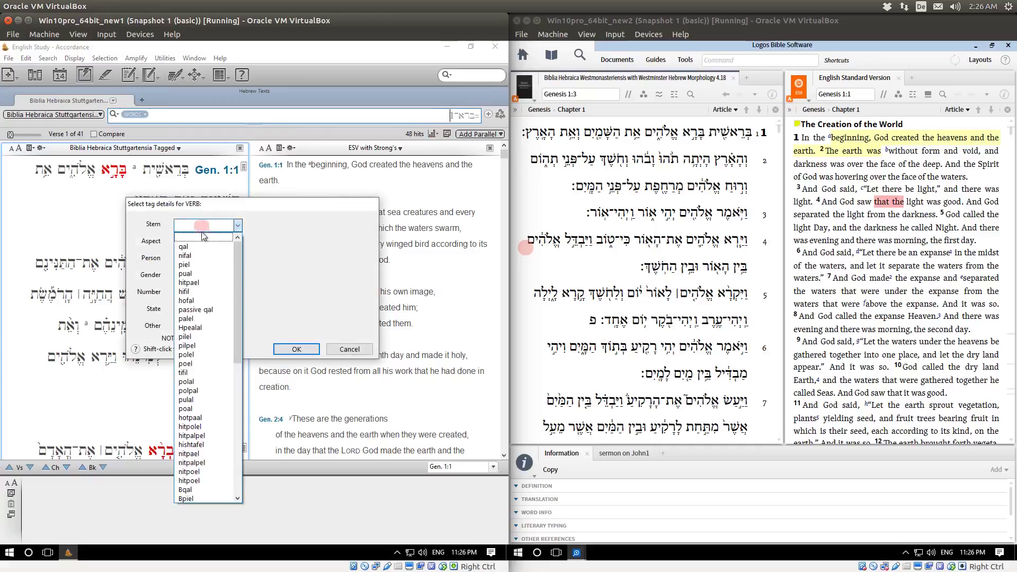
{"action": "left_click", "coordinate": [196, 249]}
{"action": "left_click", "coordinate": [202, 261]}
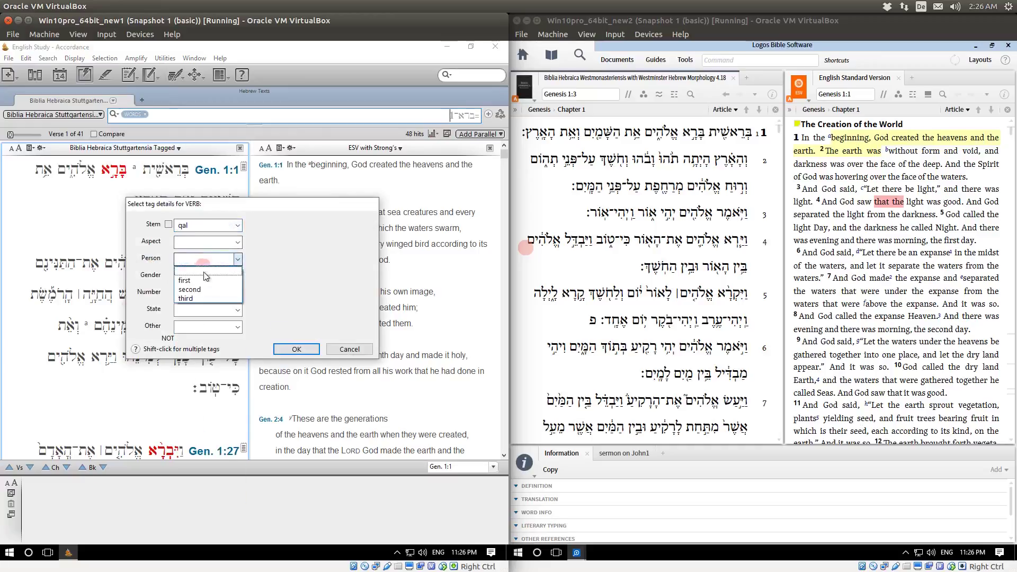
{"action": "left_click", "coordinate": [216, 285]}
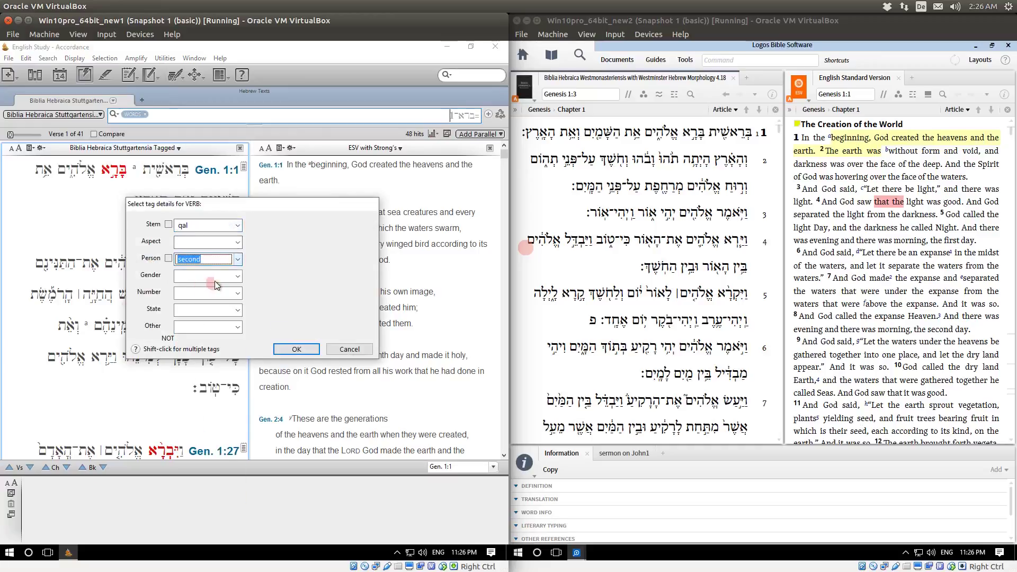
{"action": "left_click", "coordinate": [297, 348]}
{"action": "mouse_move", "coordinate": [389, 175]}
{"action": "key", "text": "Return"}
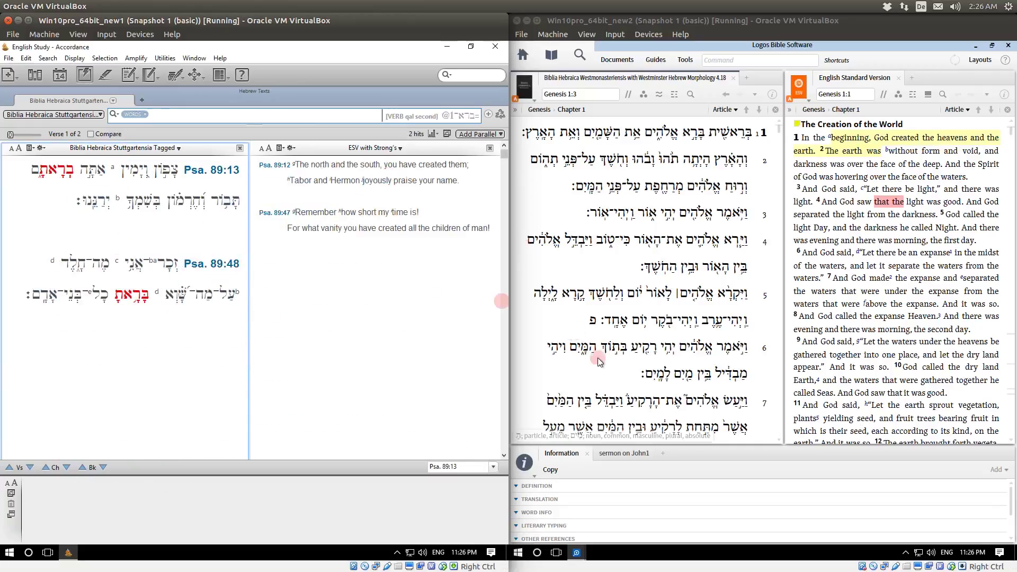
Step: Switch to Logos and run an inline Morph search in the Hebrew Bible for h:bara, choosing the lemma ברא 1 "to create; to be created"
{"action": "left_click", "coordinate": [546, 217]}
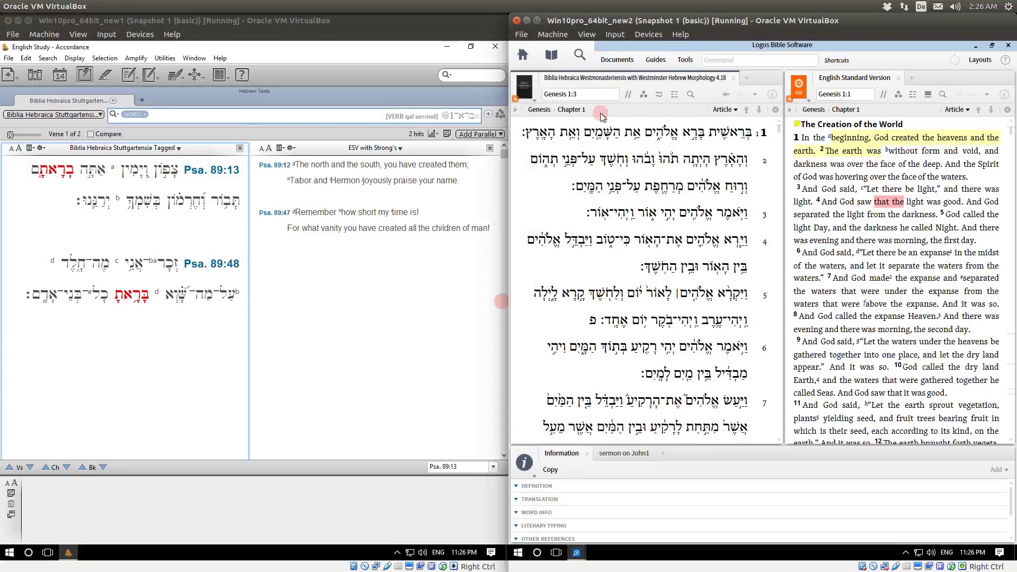
{"action": "left_click", "coordinate": [694, 132]}
{"action": "left_click", "coordinate": [690, 94]}
{"action": "left_click", "coordinate": [662, 128]}
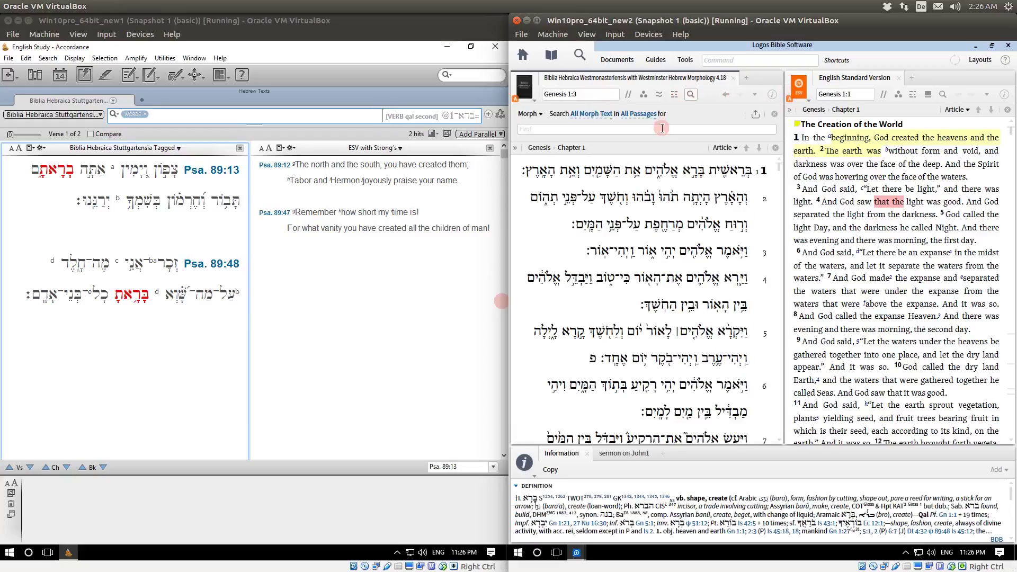
{"action": "type", "text": "h:bara"}
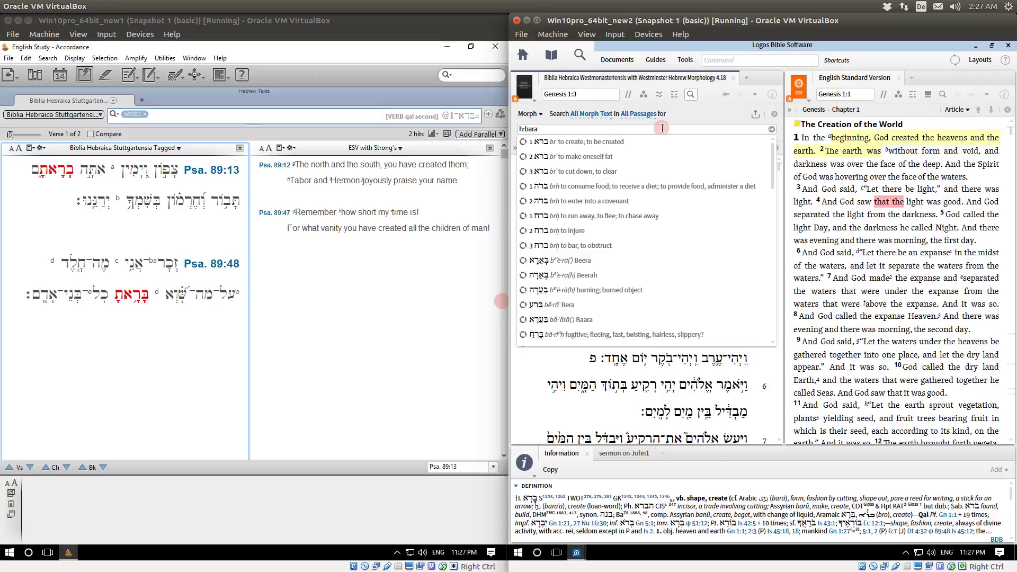
{"action": "mouse_move", "coordinate": [597, 146]}
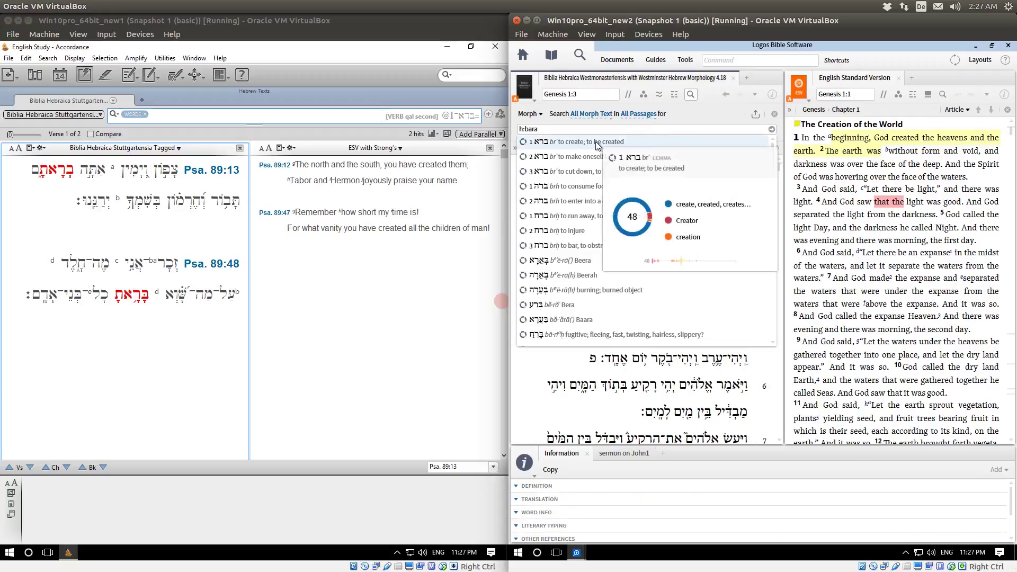
{"action": "left_click", "coordinate": [560, 143]}
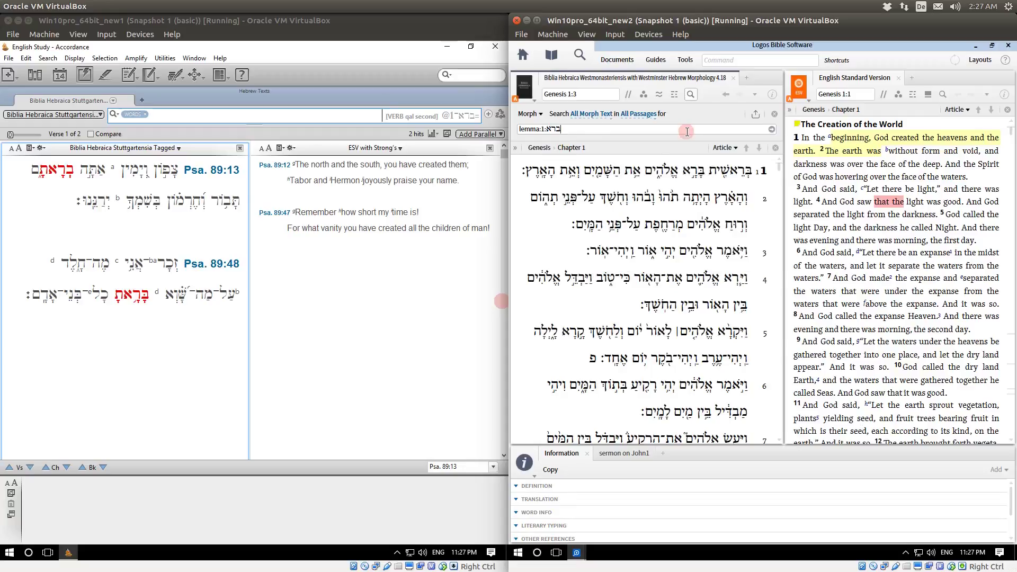
{"action": "key", "text": "Return"}
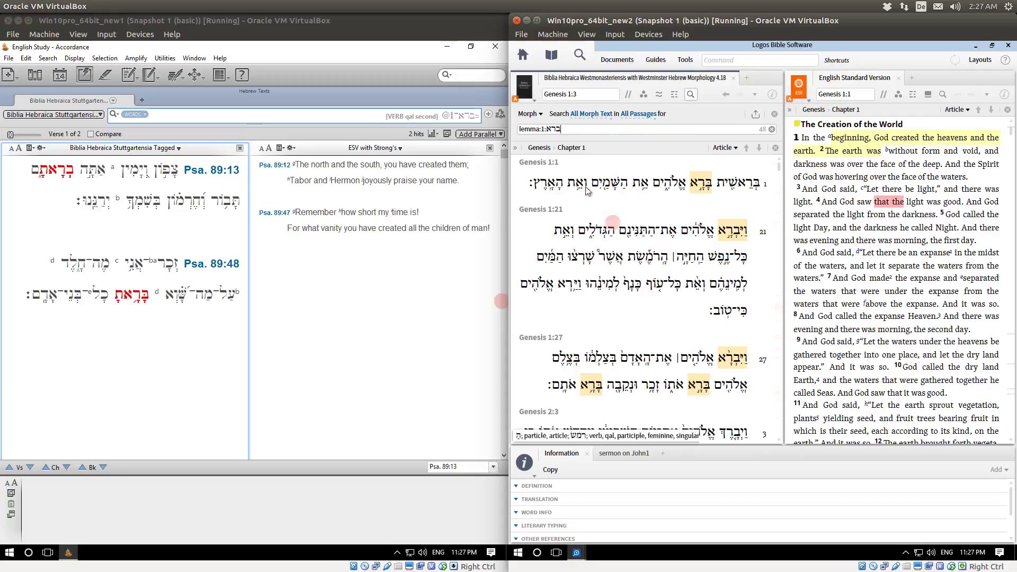
Step: Replace the Morph query with h:bara and choose the lemma ברא 1 "to create; to be created" again
{"action": "double_click", "coordinate": [529, 129]}
{"action": "triple_click", "coordinate": [536, 133]}
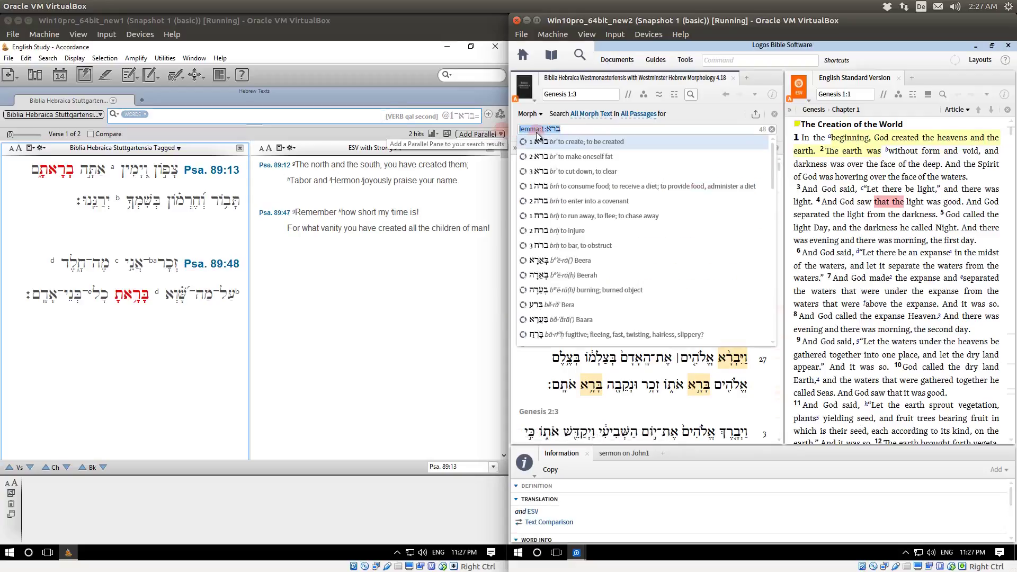
{"action": "type", "text": "h"}
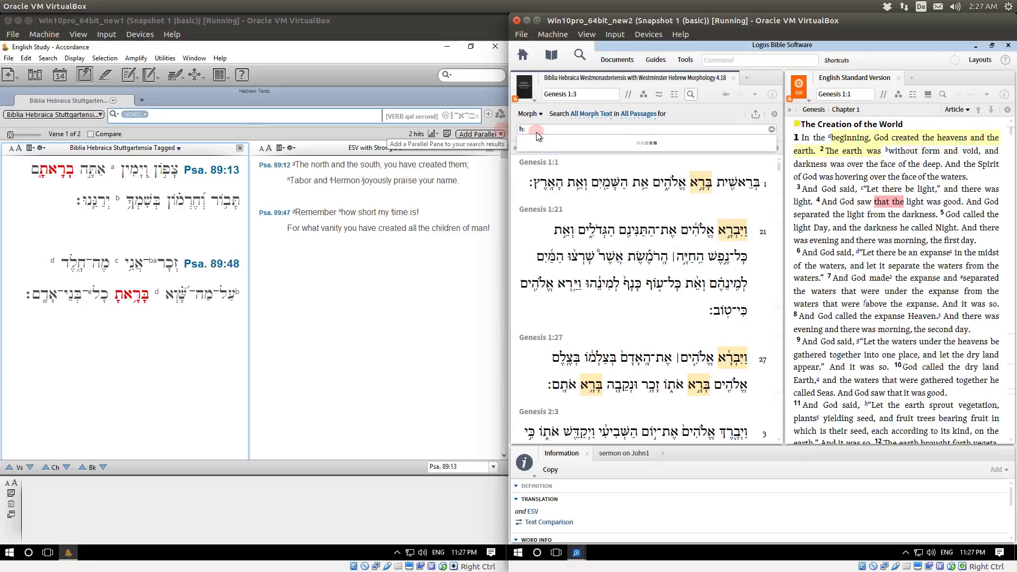
{"action": "type", "text": ":"}
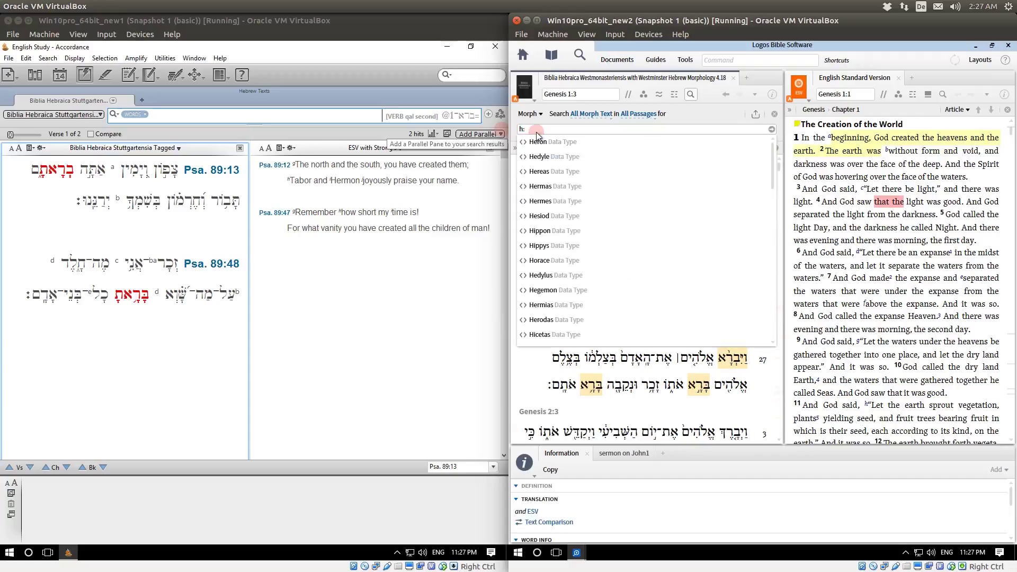
{"action": "type", "text": "bara"}
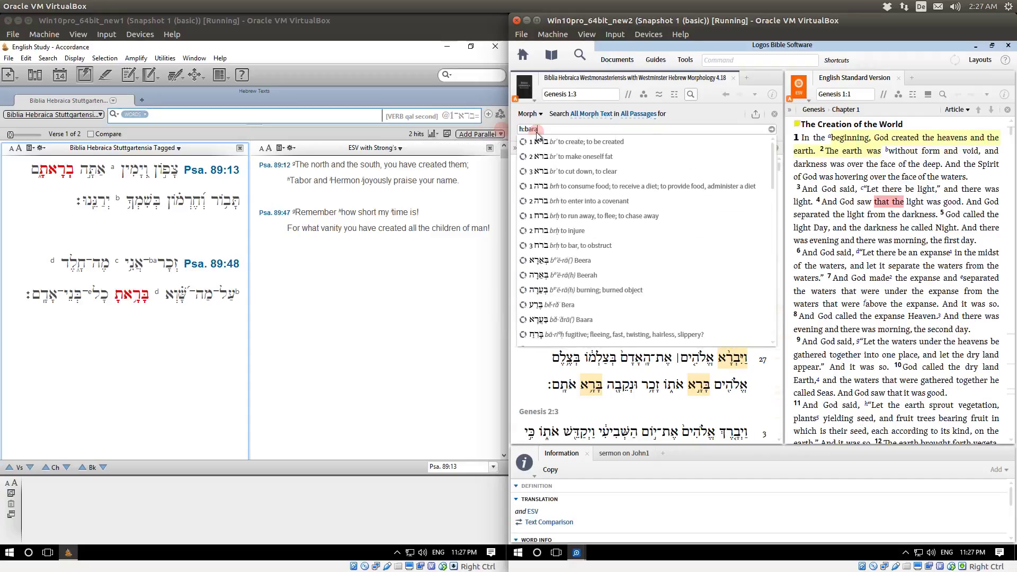
{"action": "left_click", "coordinate": [622, 141]}
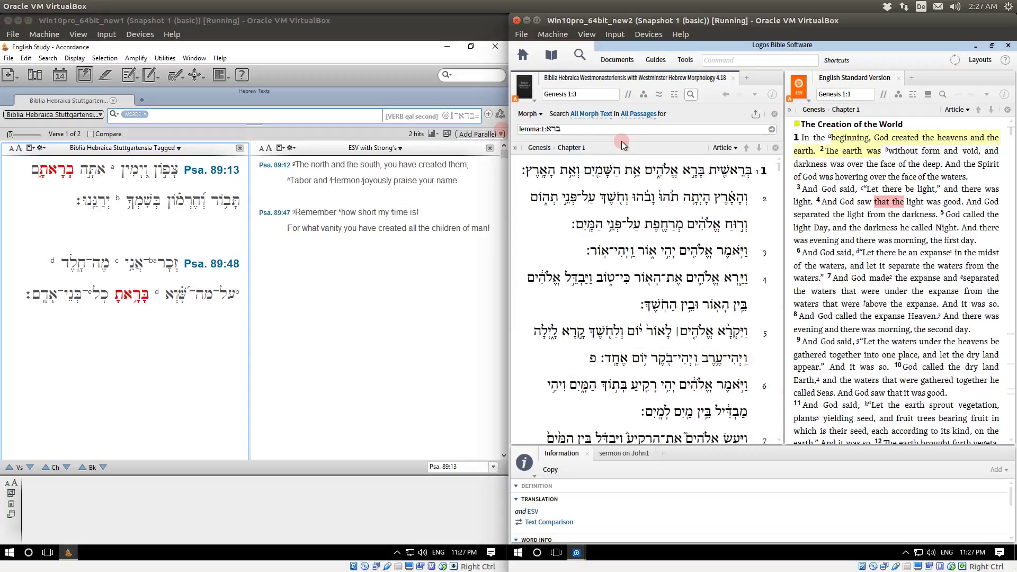
{"action": "type", "text": "@"}
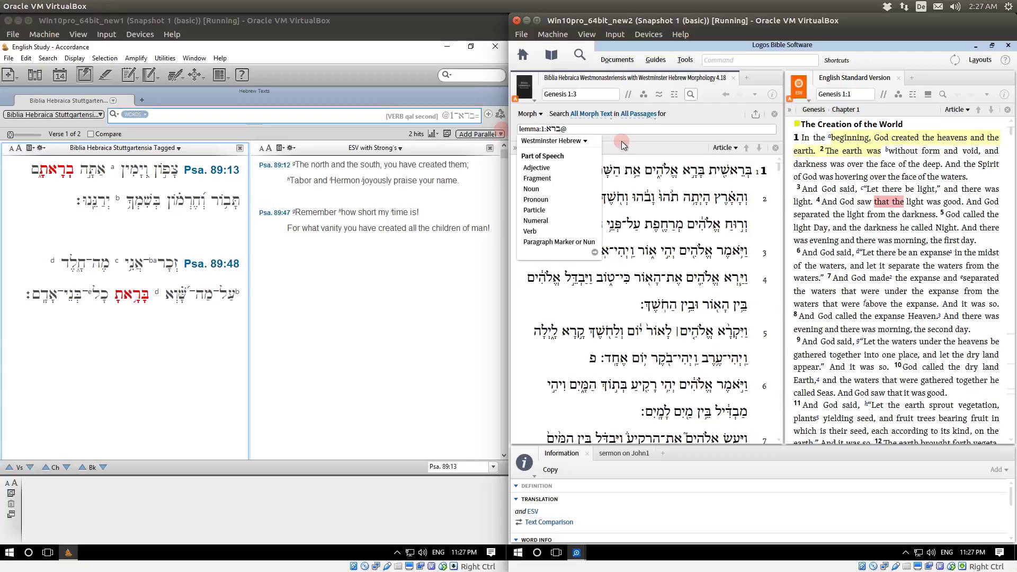
{"action": "type", "text": "v"}
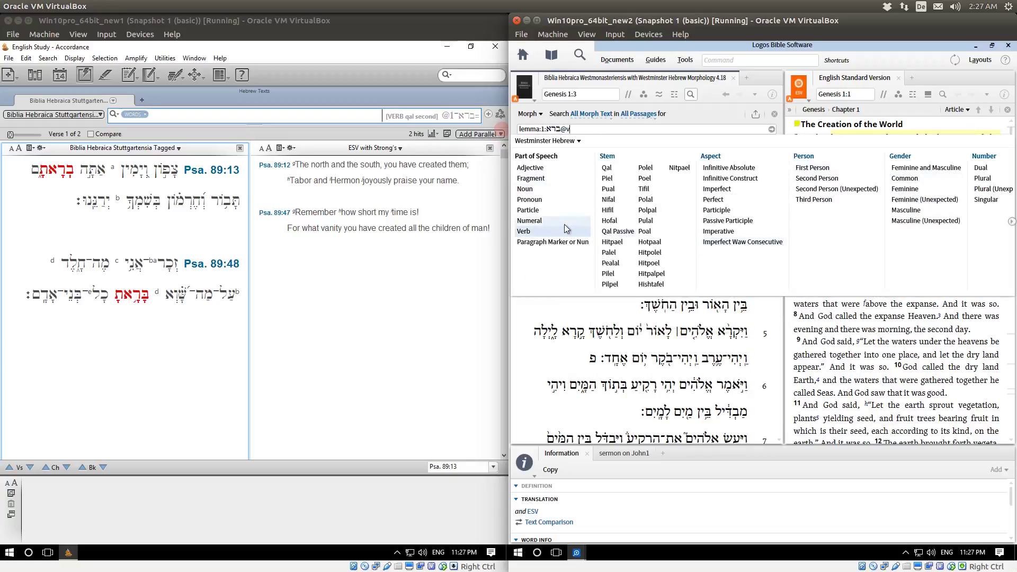
{"action": "type", "text": "q"}
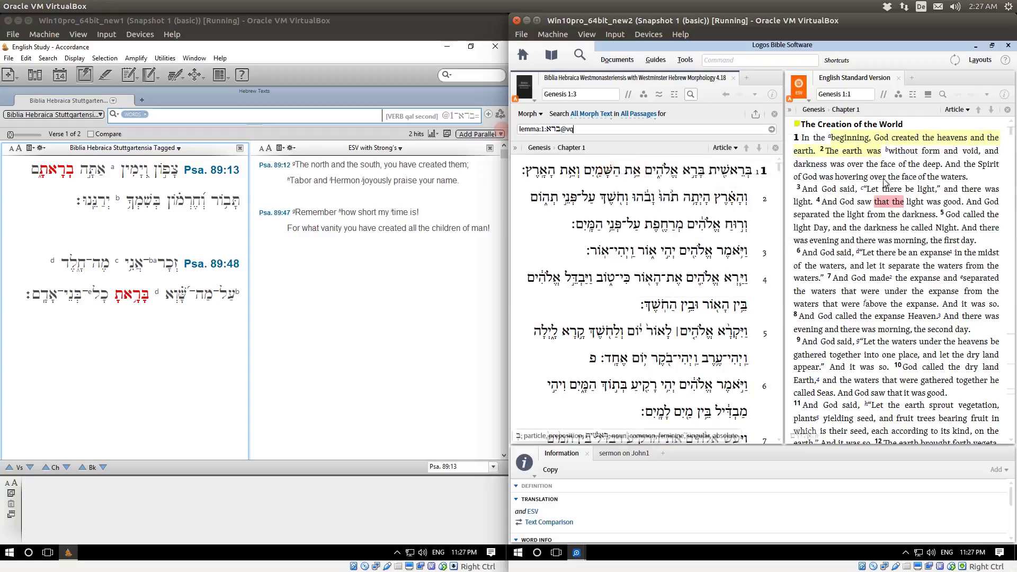
{"action": "left_click", "coordinate": [583, 129]}
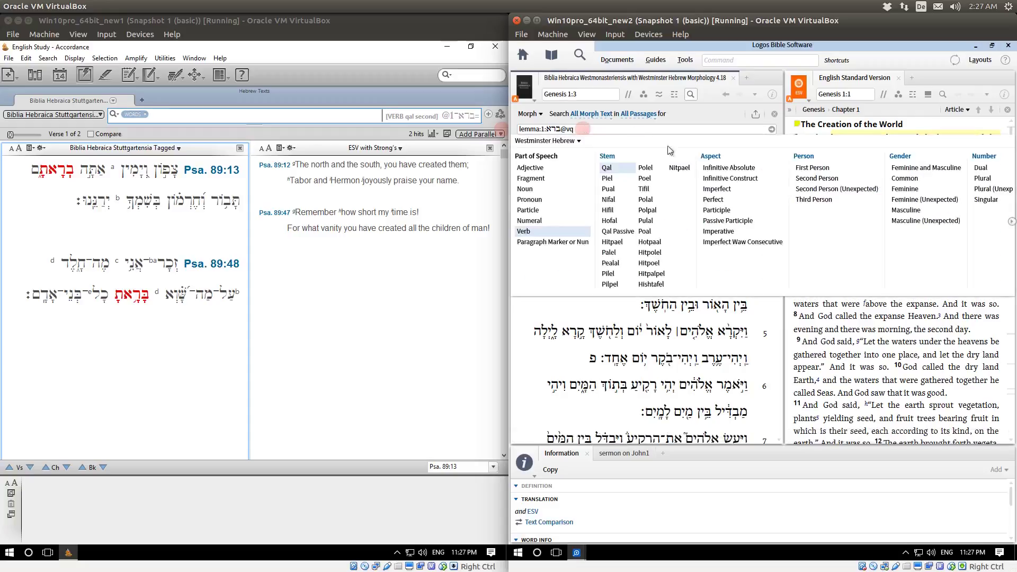
{"action": "type", "text": "?2"}
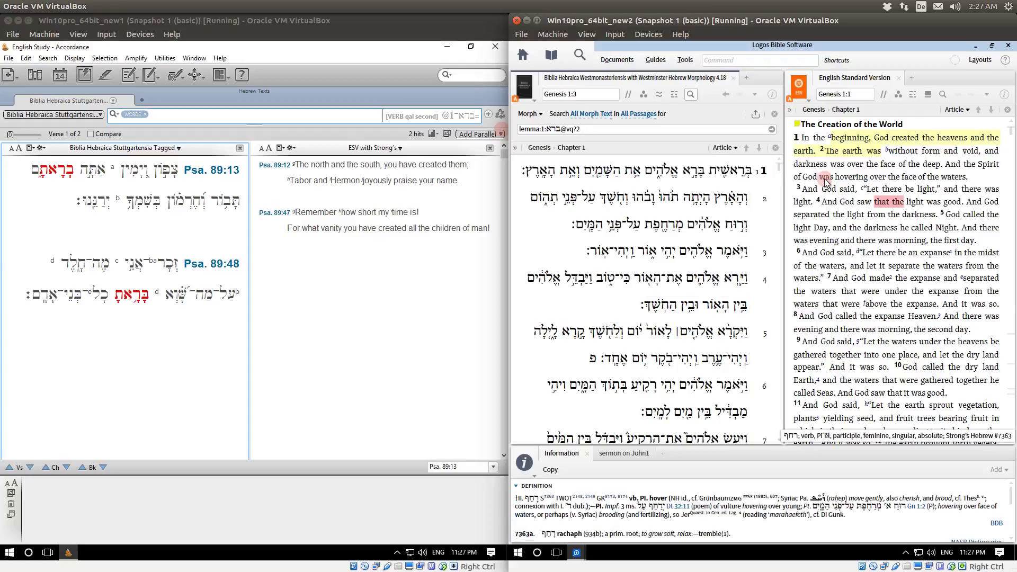
{"action": "key", "text": "Return"}
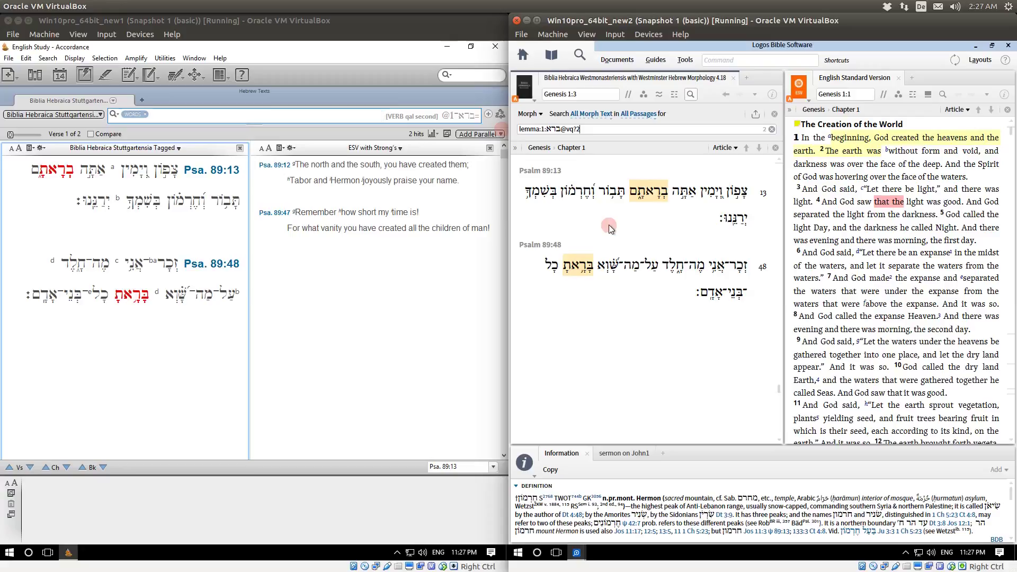
Step: Examine the parts of the Morph query and its results, and switch to Accordance to compare its tagged search and search commands
{"action": "left_click", "coordinate": [609, 132]}
{"action": "left_click_drag", "start_coordinate": [609, 132], "coordinate": [536, 129]}
{"action": "left_click", "coordinate": [590, 130]}
{"action": "left_click", "coordinate": [566, 128]}
{"action": "left_click", "coordinate": [524, 132]}
{"action": "left_click", "coordinate": [523, 129]}
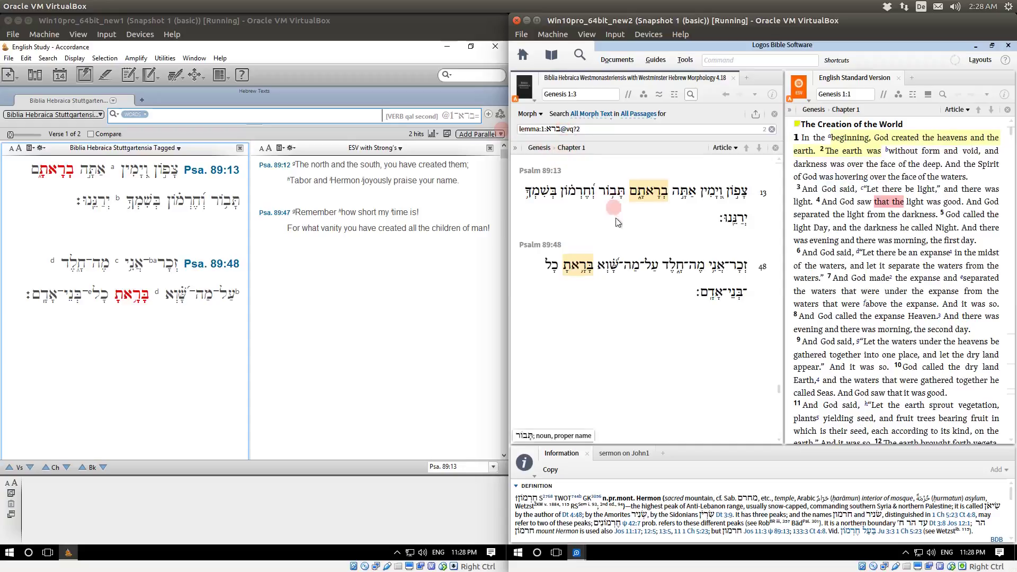
{"action": "left_click", "coordinate": [617, 234]}
{"action": "left_click", "coordinate": [511, 233]}
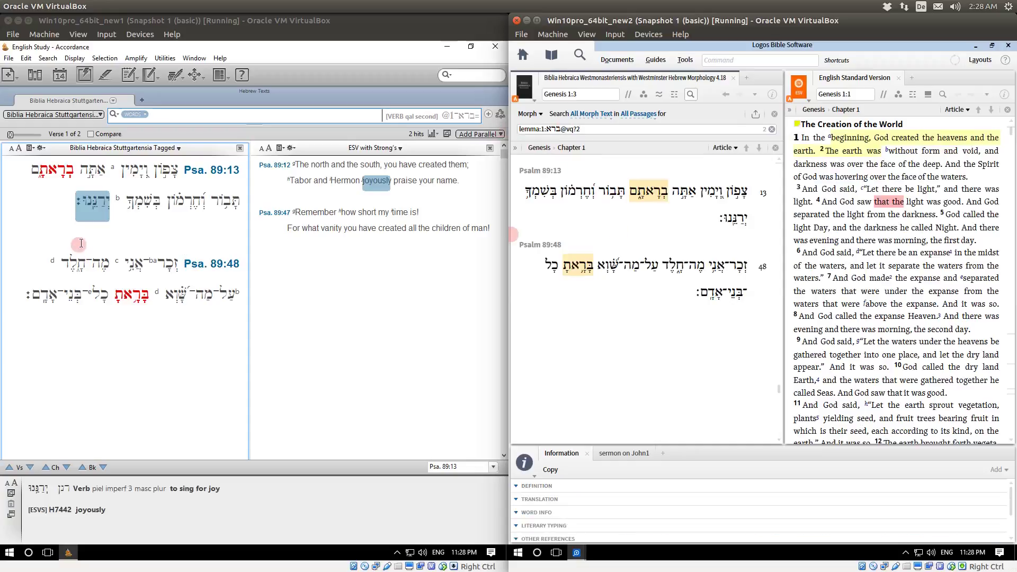
{"action": "left_click", "coordinate": [47, 58]}
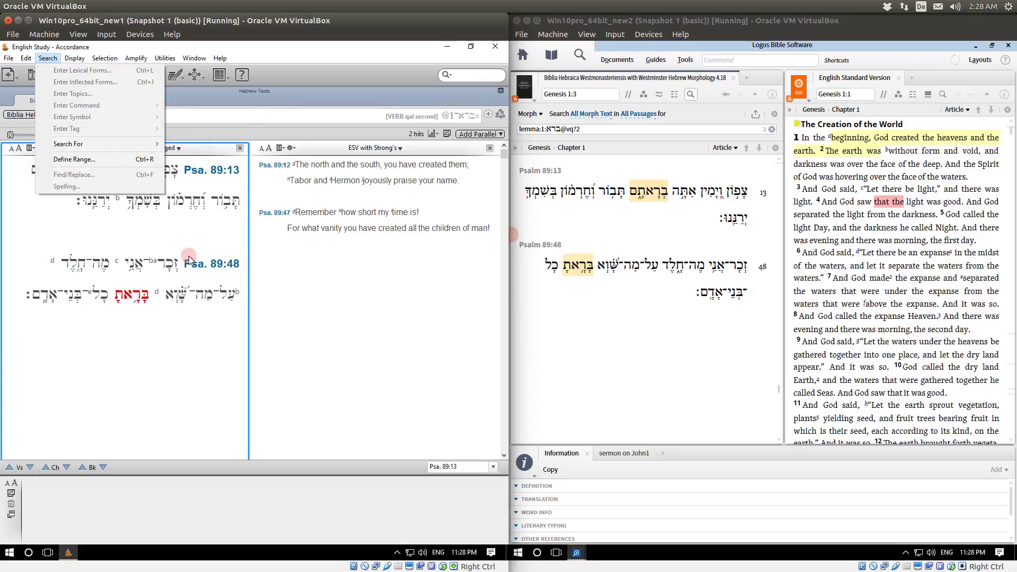
{"action": "left_click", "coordinate": [175, 234]}
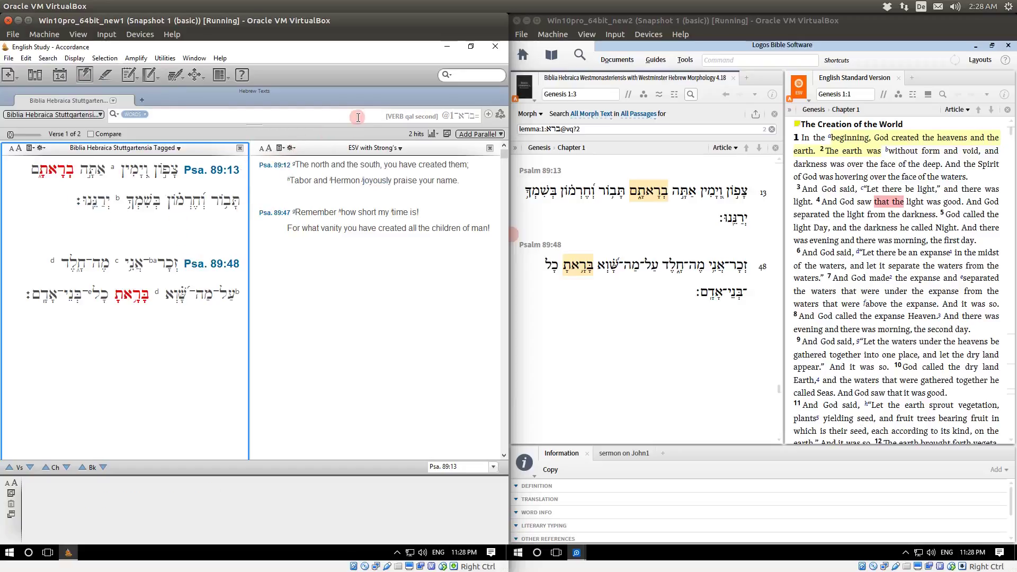
{"action": "left_click_drag", "start_coordinate": [358, 117], "coordinate": [479, 117]}
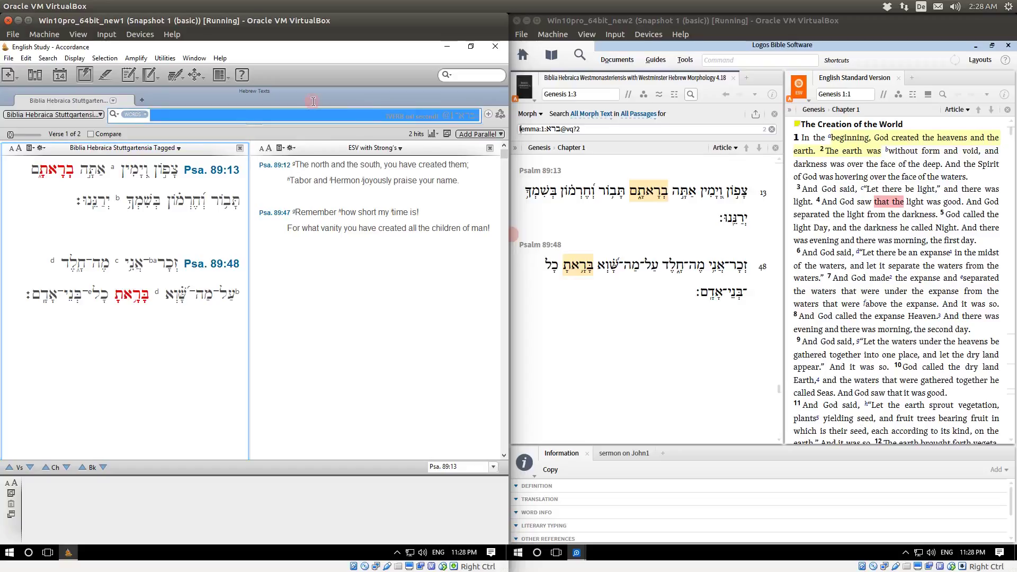
{"action": "left_click", "coordinate": [360, 115]}
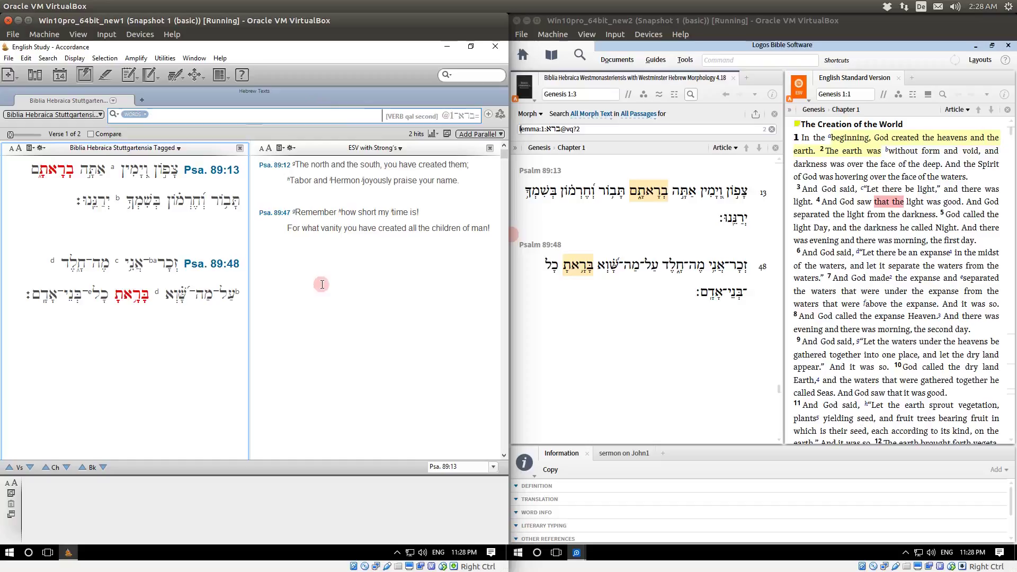
{"action": "left_click", "coordinate": [173, 300]}
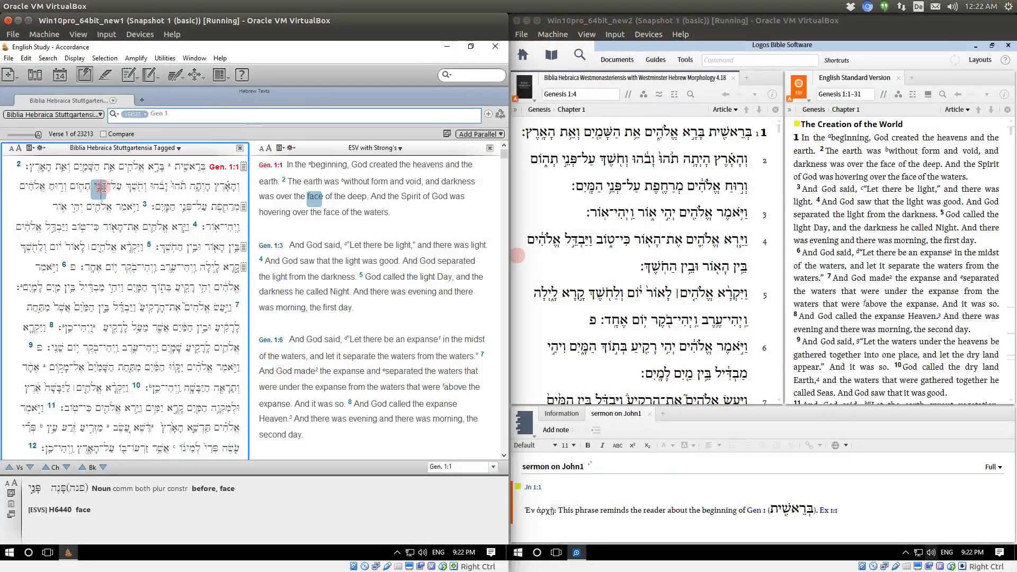
Step: Create a new Hebrew construct linked to the BHS tagged text search and close the parallel ESV text
{"action": "left_click", "coordinate": [8, 58]}
{"action": "mouse_move", "coordinate": [48, 95]}
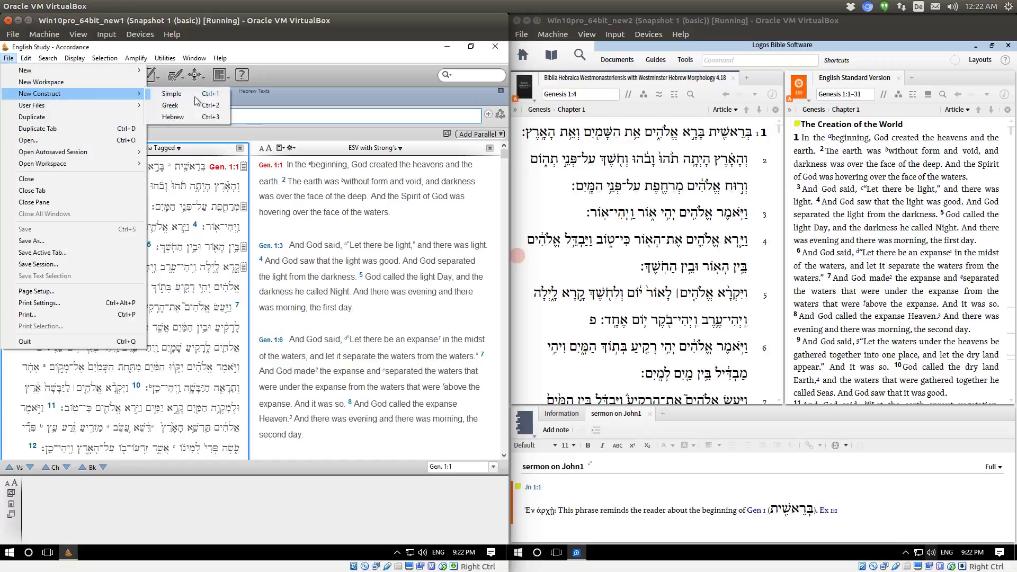
{"action": "left_click", "coordinate": [202, 118]}
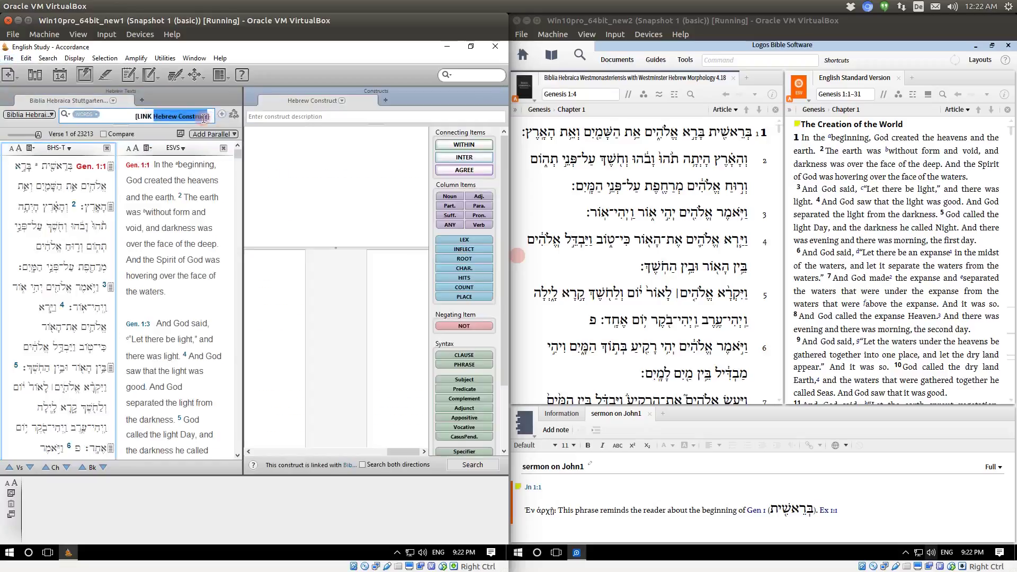
{"action": "left_click", "coordinate": [224, 152]}
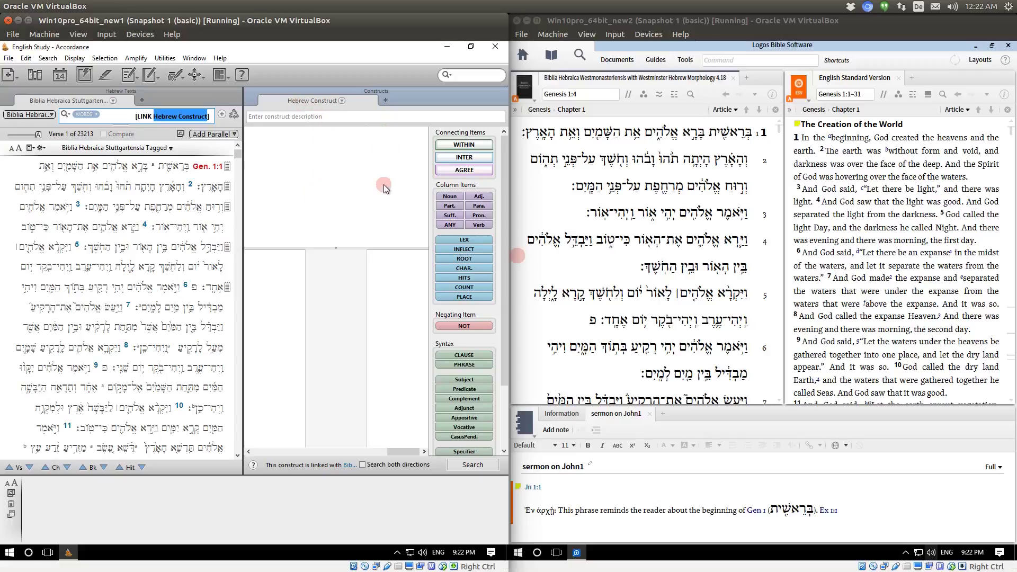
Step: Add a Verb item to the construct's first Hebrew column and set its aspect to participle
{"action": "left_click_drag", "start_coordinate": [485, 224], "coordinate": [398, 269]}
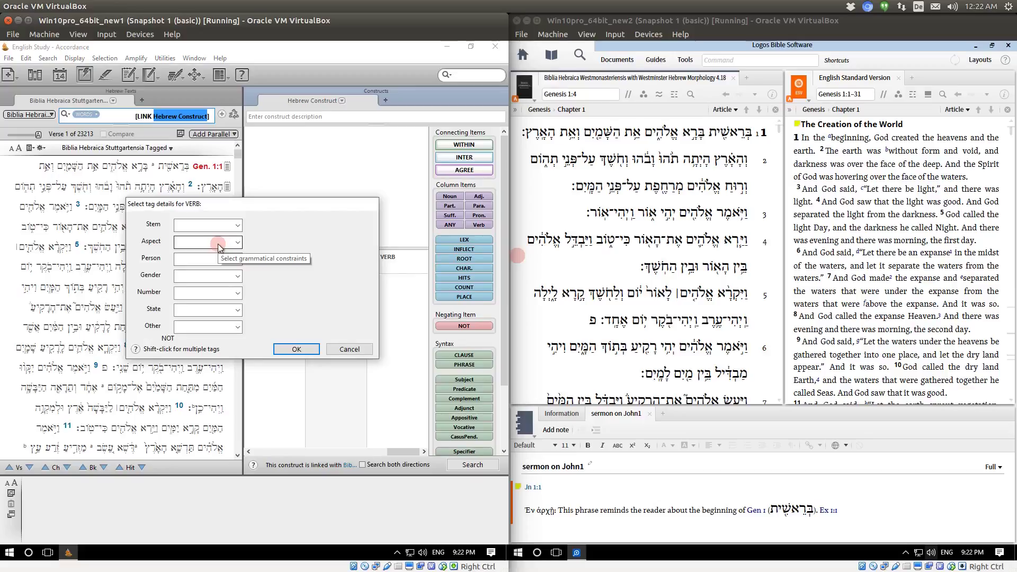
{"action": "left_click", "coordinate": [211, 310]}
{"action": "left_click", "coordinate": [211, 311]}
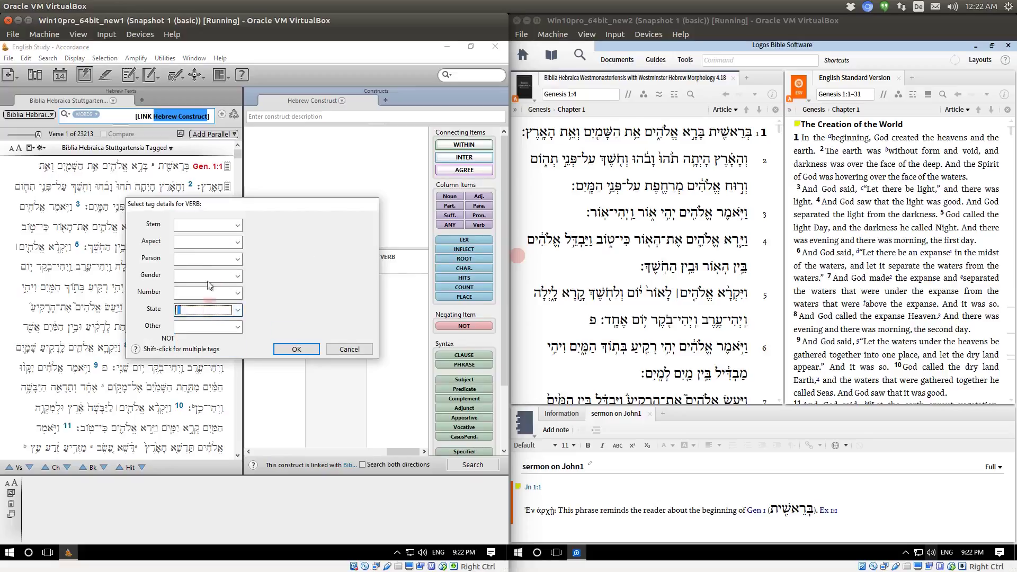
{"action": "left_click", "coordinate": [202, 244]}
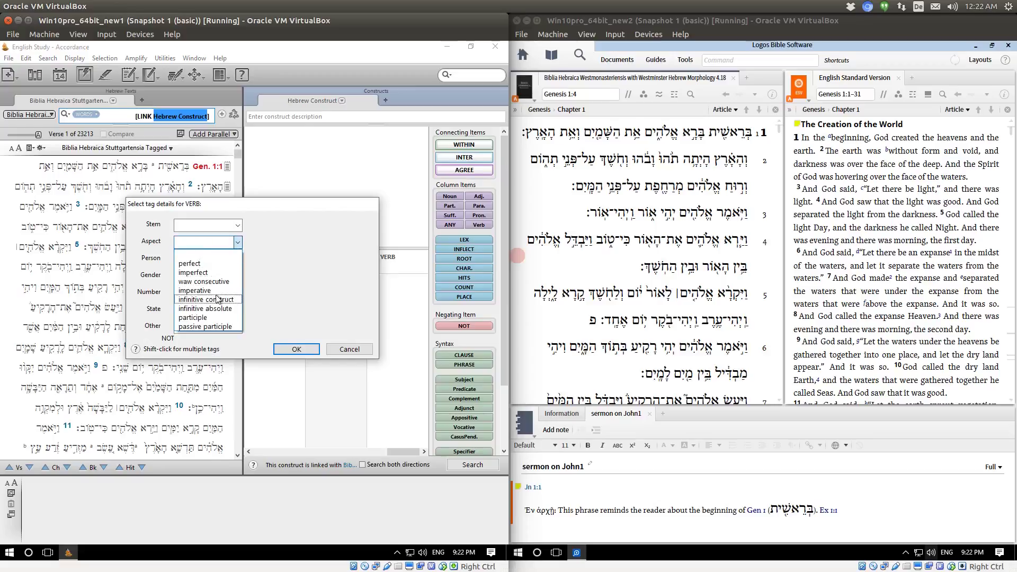
{"action": "left_click", "coordinate": [213, 318]}
{"action": "left_click", "coordinate": [294, 348]}
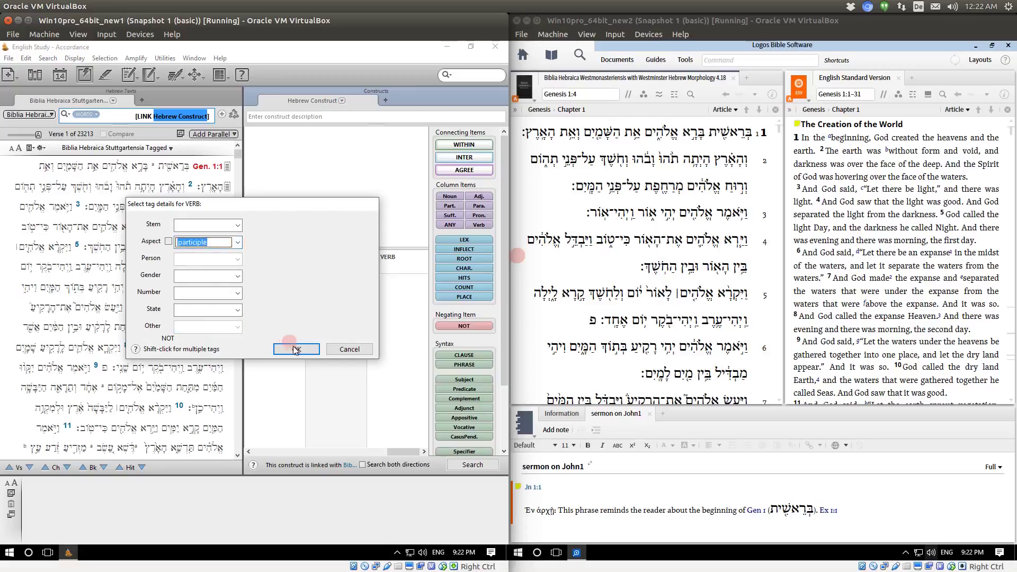
Step: Add a second Verb item in the next column of the construct with the aspect imperfect
{"action": "left_click_drag", "start_coordinate": [479, 224], "coordinate": [338, 251]}
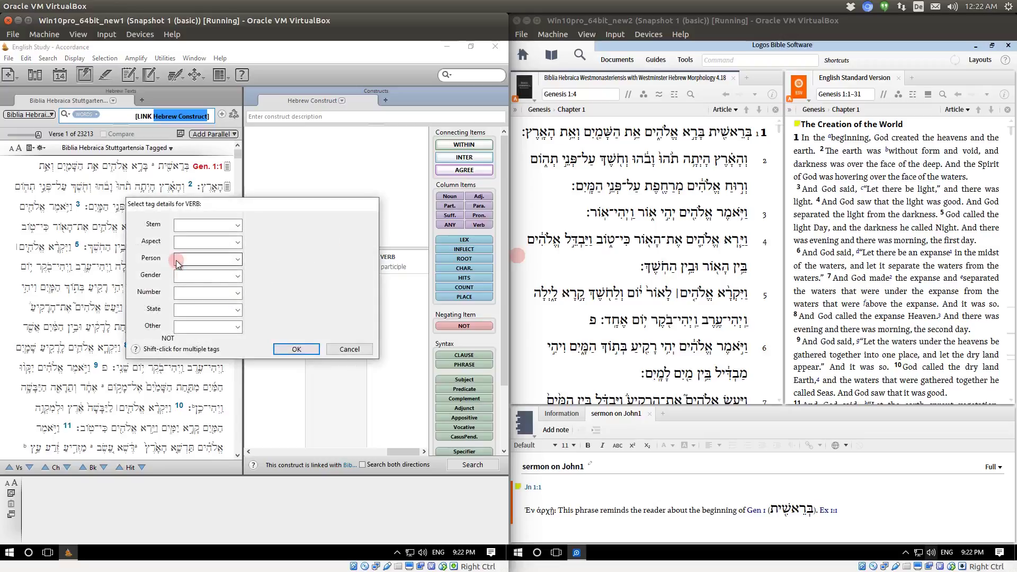
{"action": "left_click", "coordinate": [204, 243]}
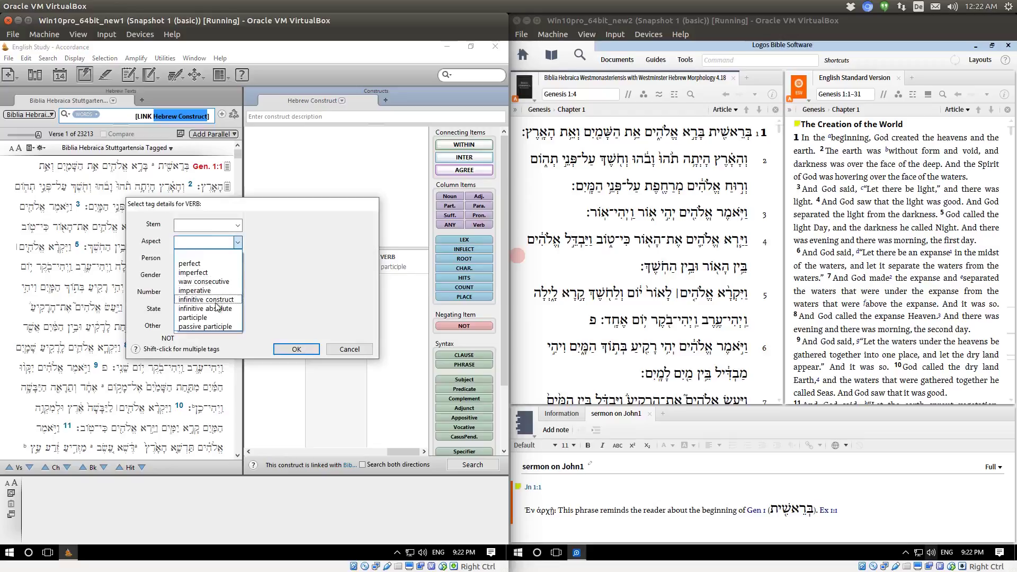
{"action": "left_click", "coordinate": [207, 273]}
{"action": "left_click", "coordinate": [296, 350]}
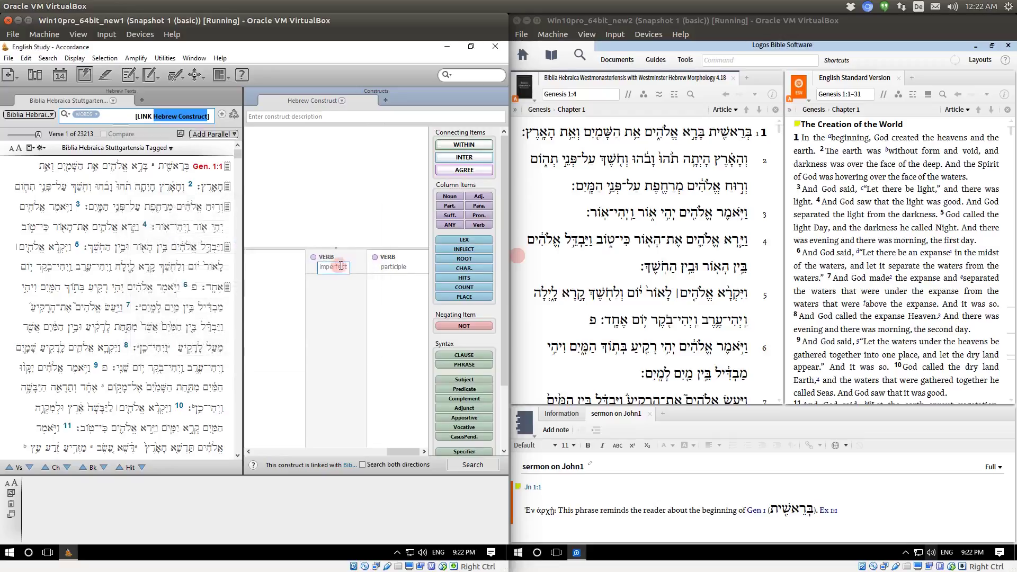
Step: Connect the two verb columns with a WITHIN item limited to 1 to 10 words
{"action": "left_click", "coordinate": [377, 258]}
{"action": "mouse_move", "coordinate": [378, 258]}
{"action": "left_mouse_down"}
{"action": "mouse_move", "coordinate": [342, 259]}
{"action": "mouse_move", "coordinate": [368, 260]}
{"action": "left_mouse_up"}
{"action": "left_click_drag", "start_coordinate": [473, 144], "coordinate": [365, 168]}
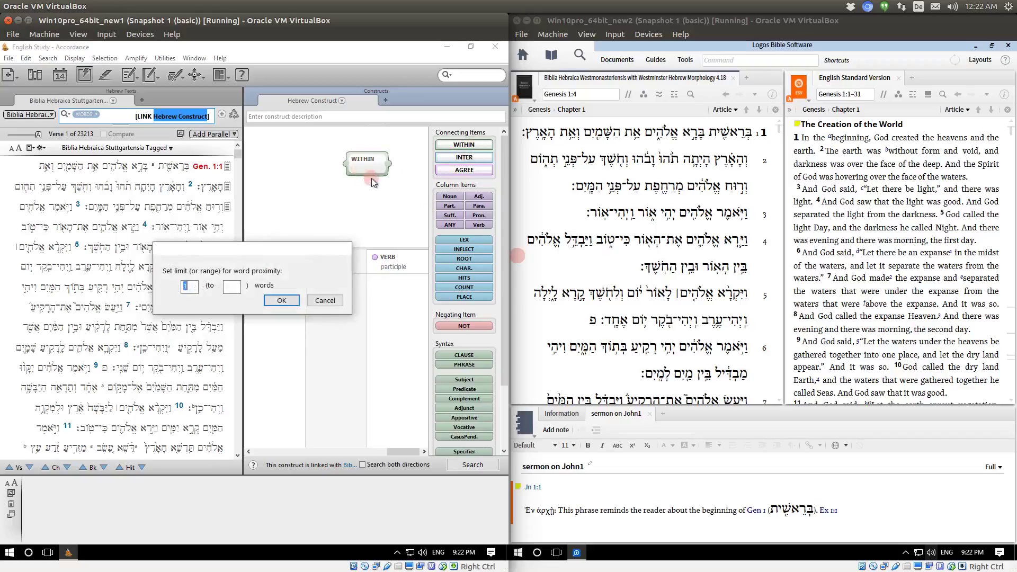
{"action": "left_click", "coordinate": [232, 288]}
{"action": "type", "text": "10"}
{"action": "left_click", "coordinate": [282, 301]}
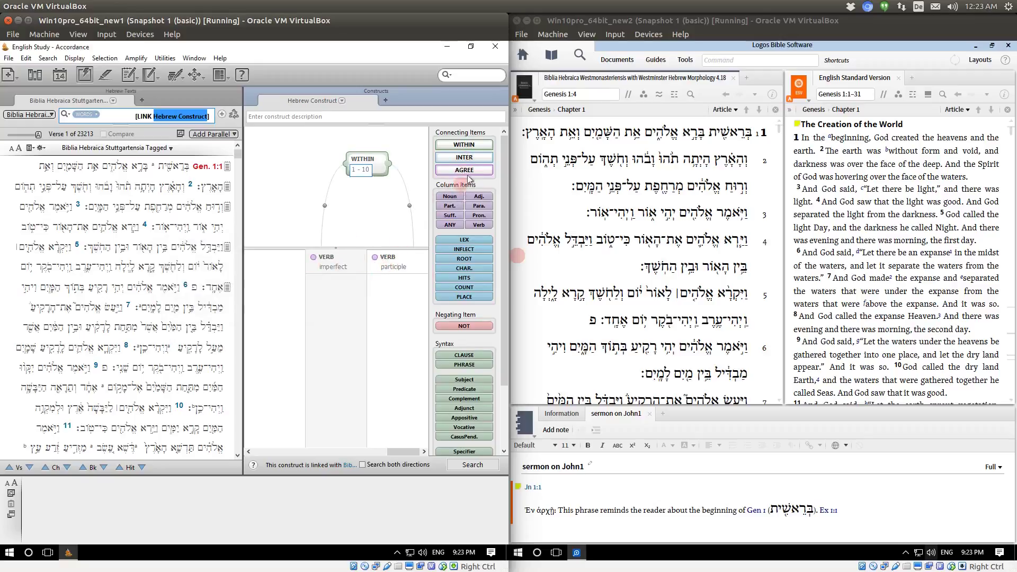
Step: Add an AGREE item requiring the same lexical form across both verbs, and run the construct search
{"action": "left_click_drag", "start_coordinate": [469, 174], "coordinate": [364, 197]}
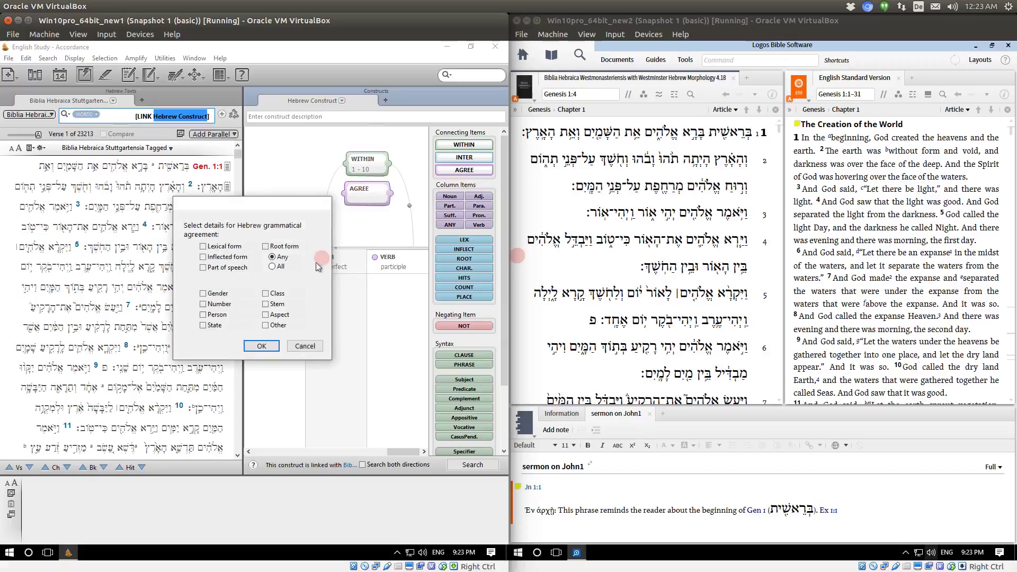
{"action": "left_click", "coordinate": [203, 247]}
{"action": "left_click", "coordinate": [193, 249]}
{"action": "left_click", "coordinate": [268, 349]}
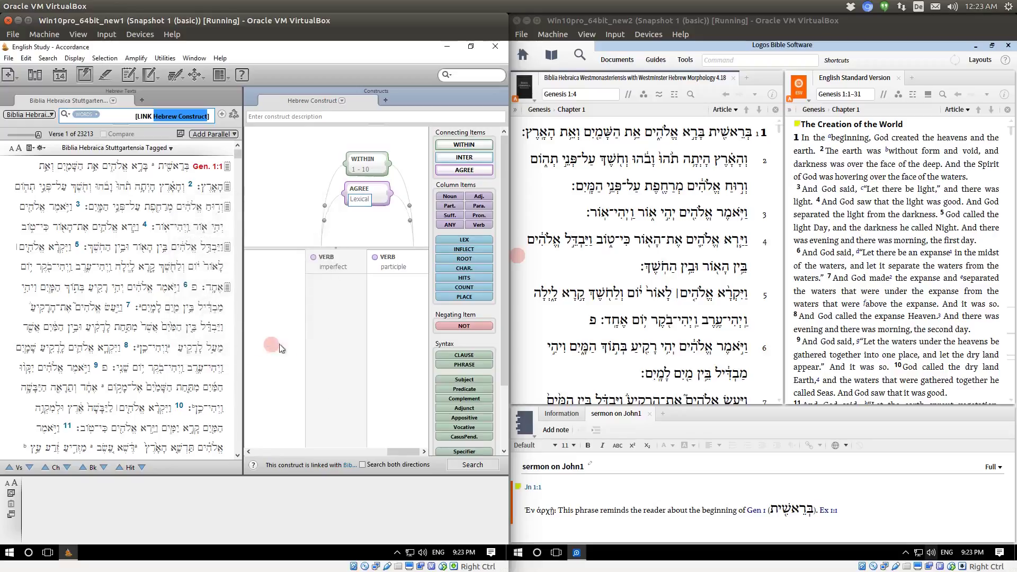
{"action": "left_click", "coordinate": [473, 470]}
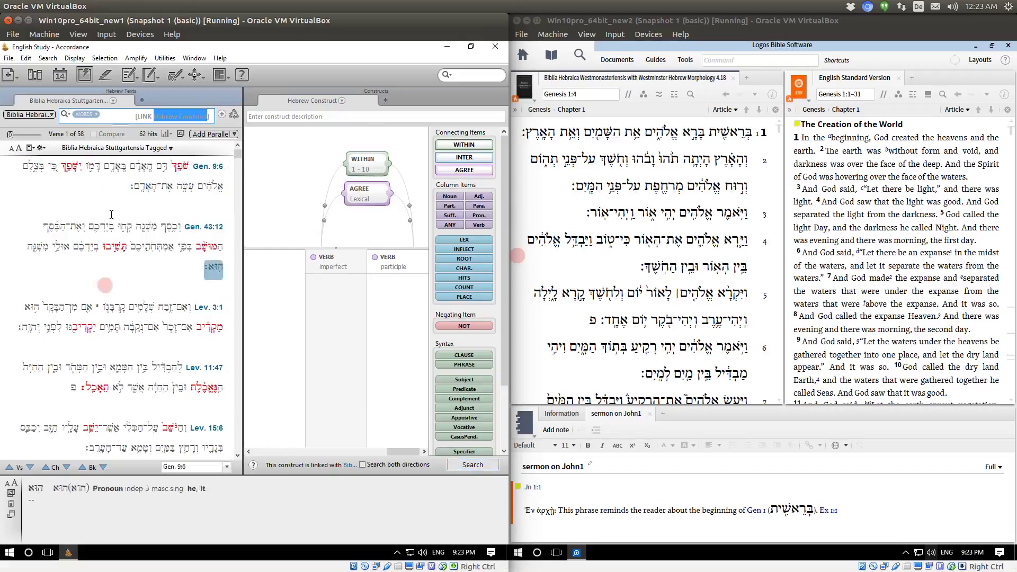
Step: View the Analysis Graph for the construct search hits, and close it
{"action": "left_click", "coordinate": [166, 136]}
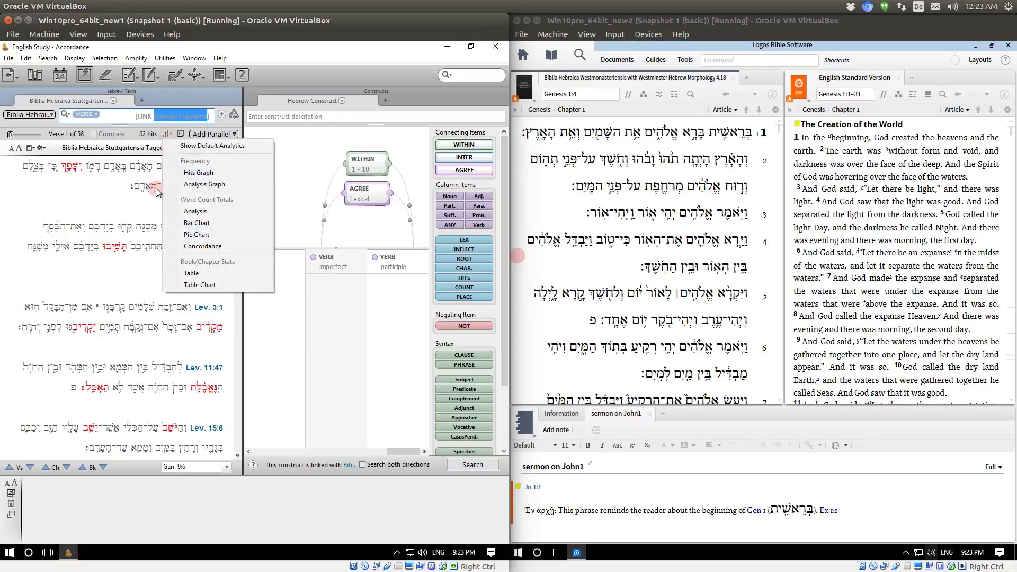
{"action": "left_click", "coordinate": [214, 184]}
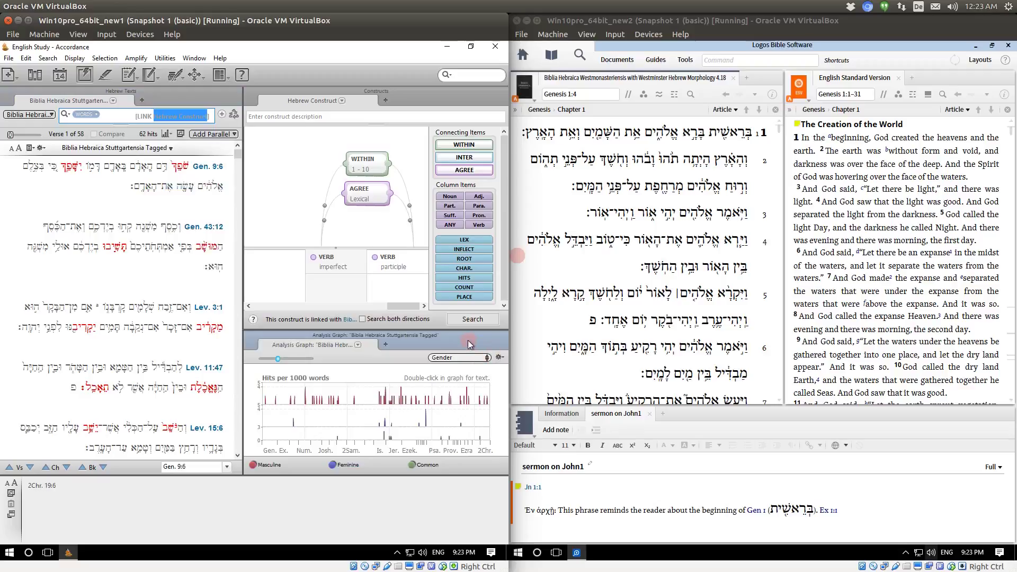
{"action": "left_click", "coordinate": [501, 333]}
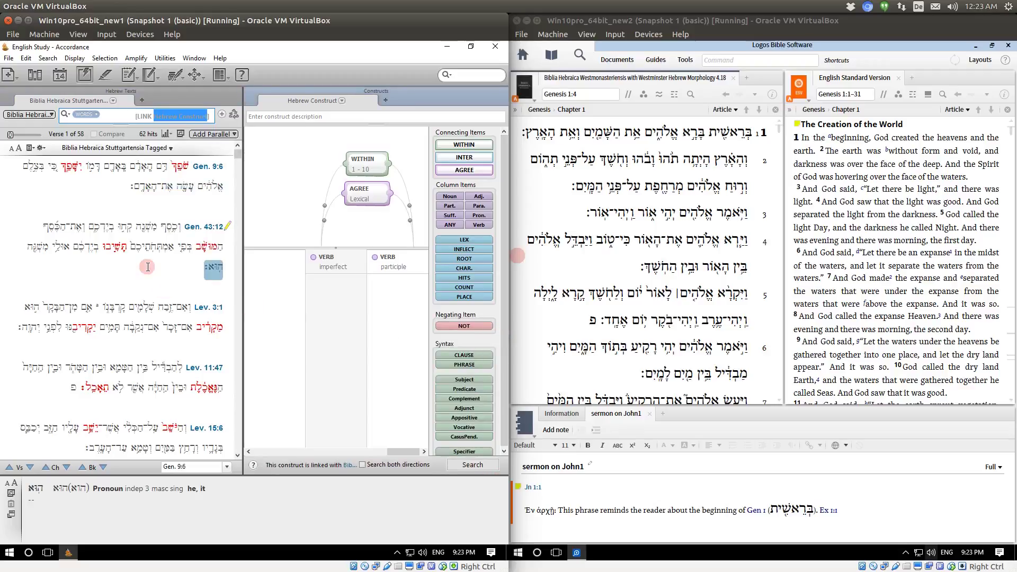
Step: Switch to Logos and start a new Syntax Search in the Andersen-Forbes Phrase Marker Analysis Dataset
{"action": "left_click", "coordinate": [554, 220]}
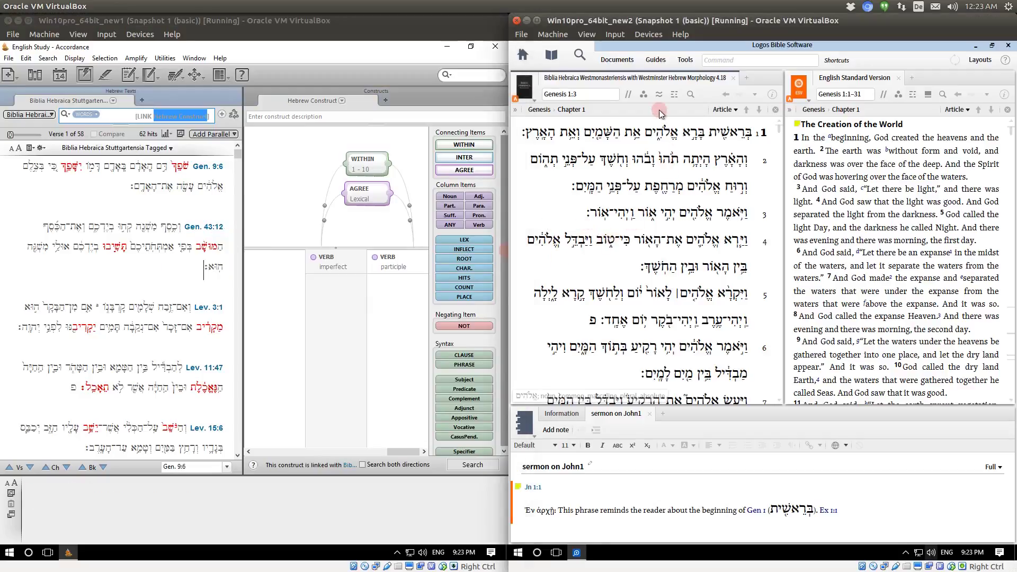
{"action": "left_click", "coordinate": [581, 55]}
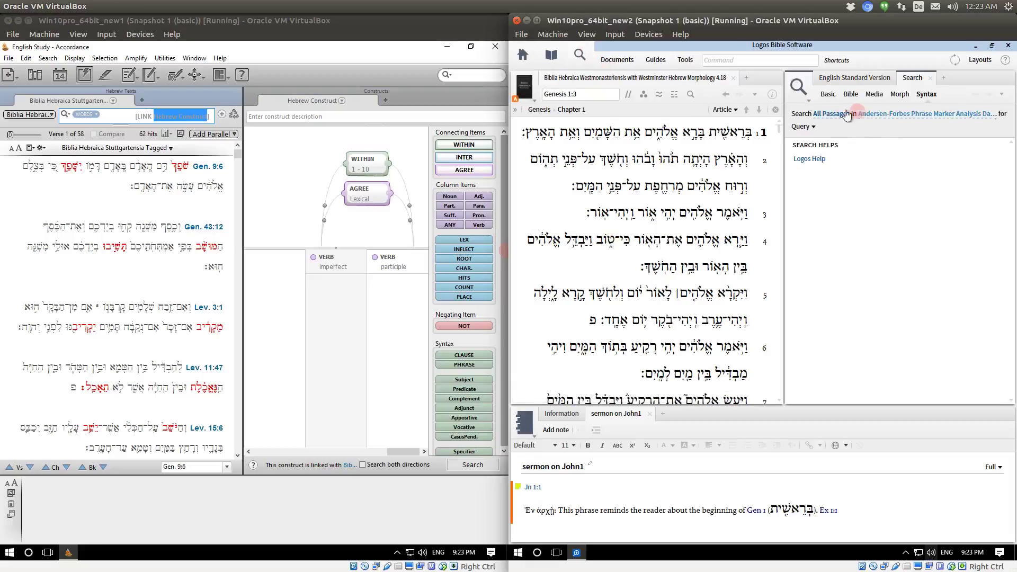
{"action": "left_click", "coordinate": [801, 88]}
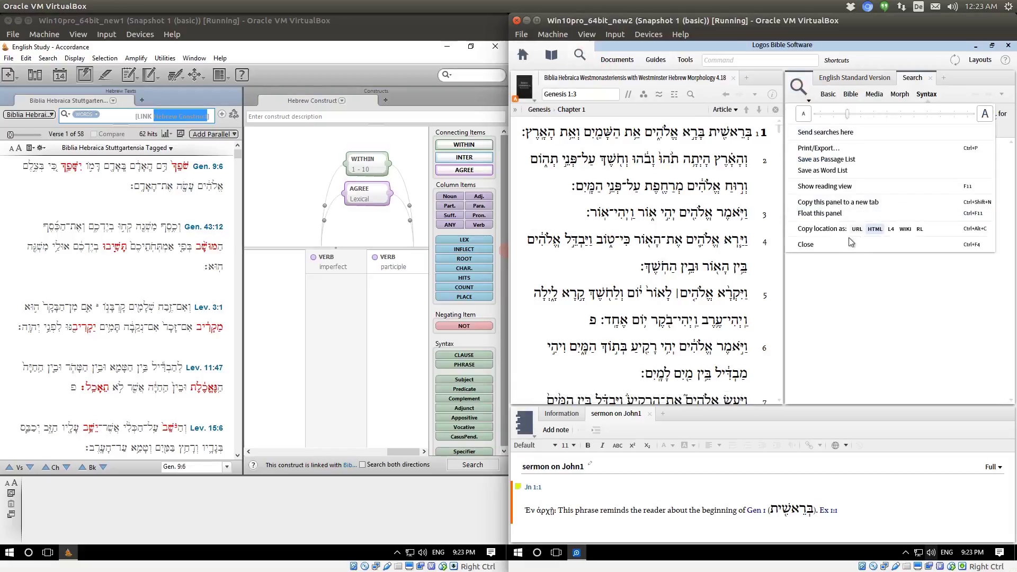
{"action": "left_click", "coordinate": [864, 339]}
{"action": "left_click", "coordinate": [906, 126]}
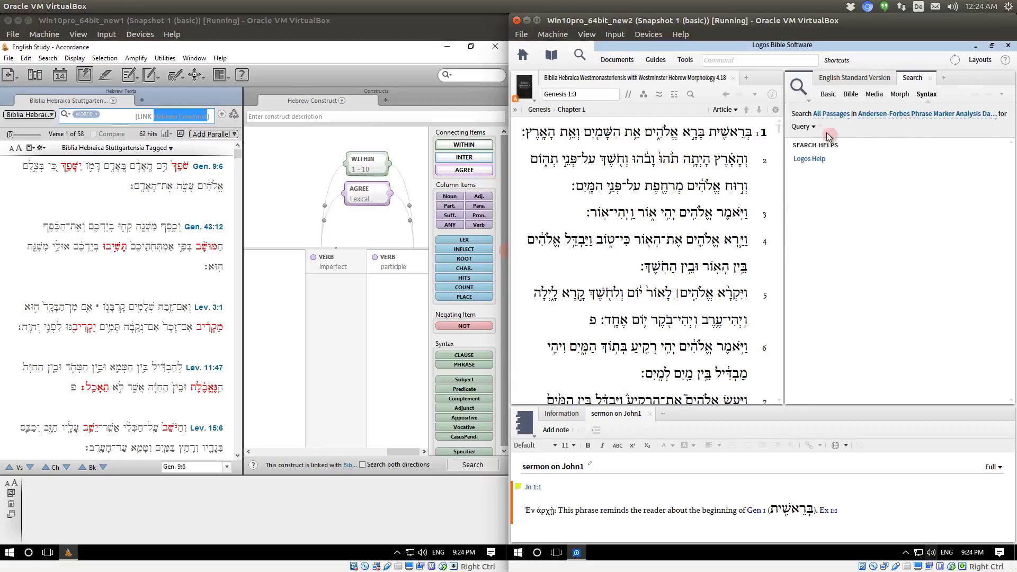
{"action": "left_click", "coordinate": [805, 129]}
{"action": "left_click", "coordinate": [791, 343]}
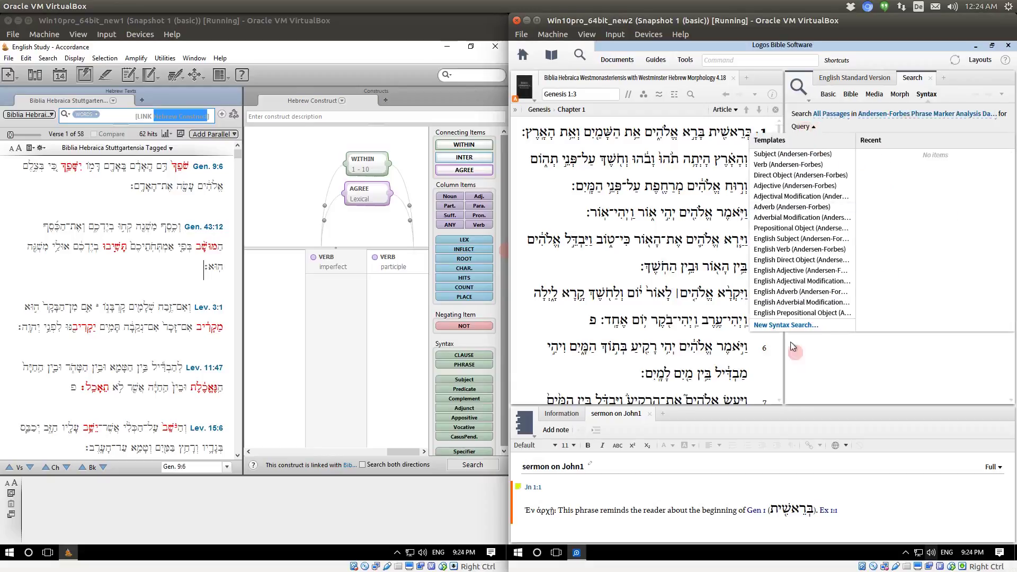
{"action": "left_click", "coordinate": [790, 326]}
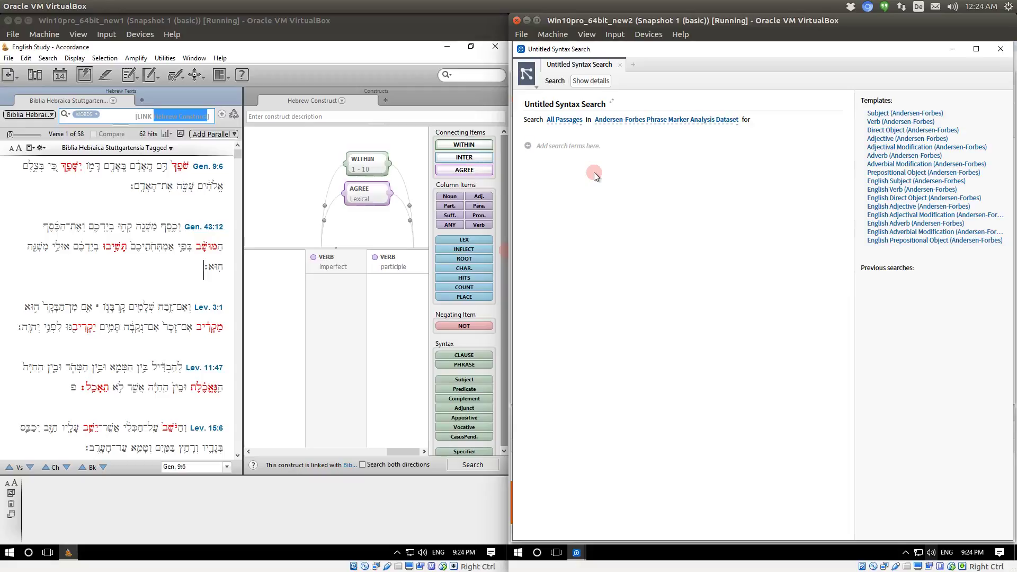
Step: Add a Segment term to the untitled syntax search and place a second Segment directly below it
{"action": "left_click", "coordinate": [528, 146]}
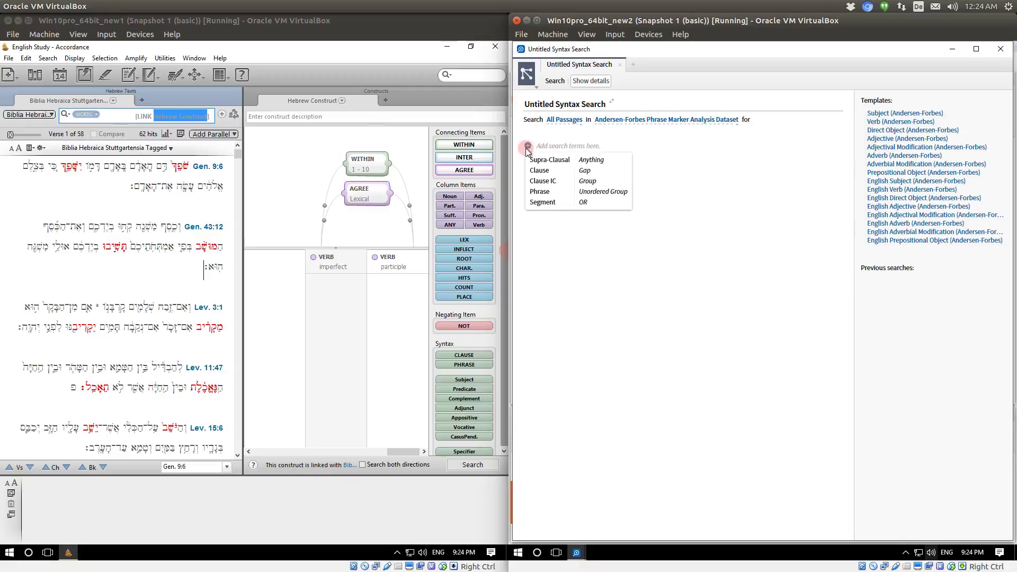
{"action": "left_click", "coordinate": [542, 202]}
{"action": "left_click", "coordinate": [554, 154]}
{"action": "left_click", "coordinate": [555, 163]}
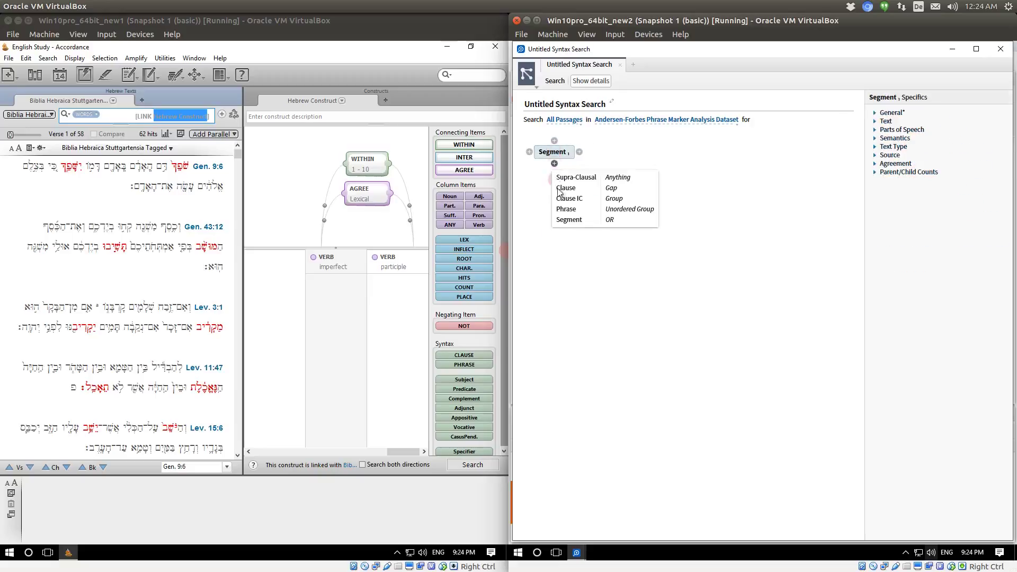
{"action": "left_click", "coordinate": [565, 219]}
{"action": "left_click", "coordinate": [559, 180]}
Step: Select the first Segment term and look through its General and Text specifics
{"action": "left_click", "coordinate": [562, 153]}
{"action": "left_click", "coordinate": [822, 179]}
{"action": "left_click", "coordinate": [893, 126]}
{"action": "left_click", "coordinate": [880, 113]}
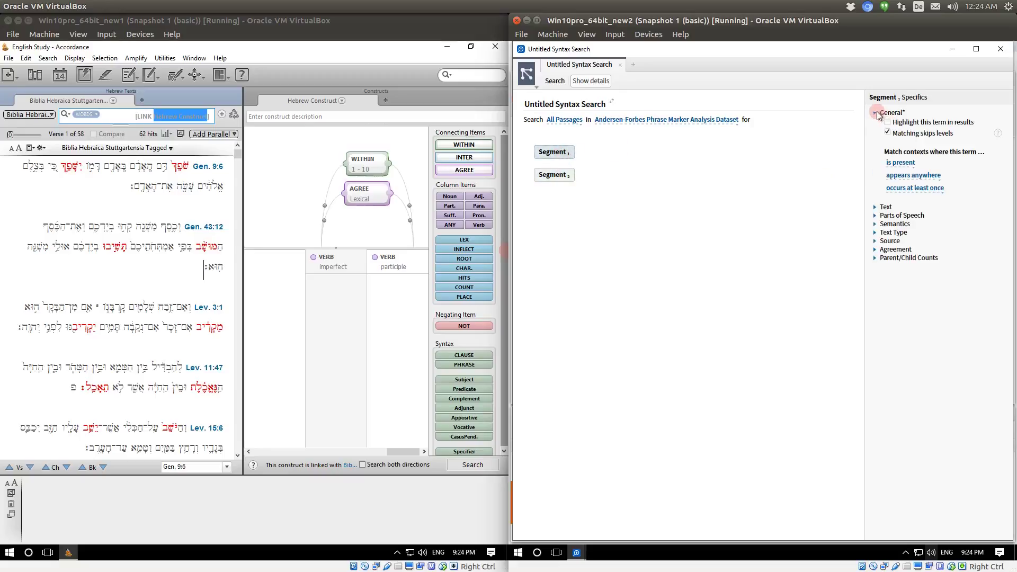
{"action": "left_click", "coordinate": [877, 113]}
{"action": "left_click", "coordinate": [875, 122]}
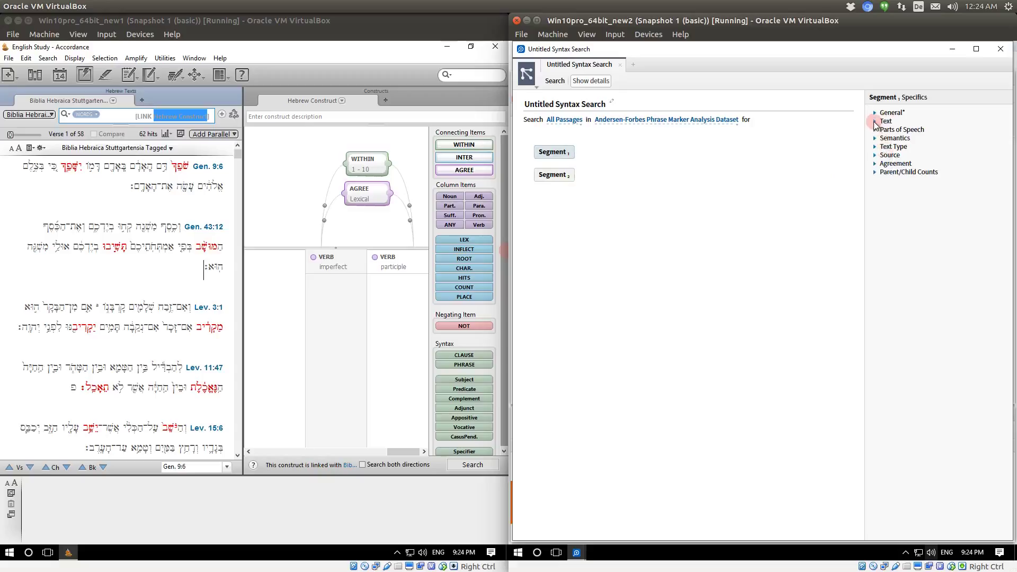
{"action": "left_click", "coordinate": [908, 172]}
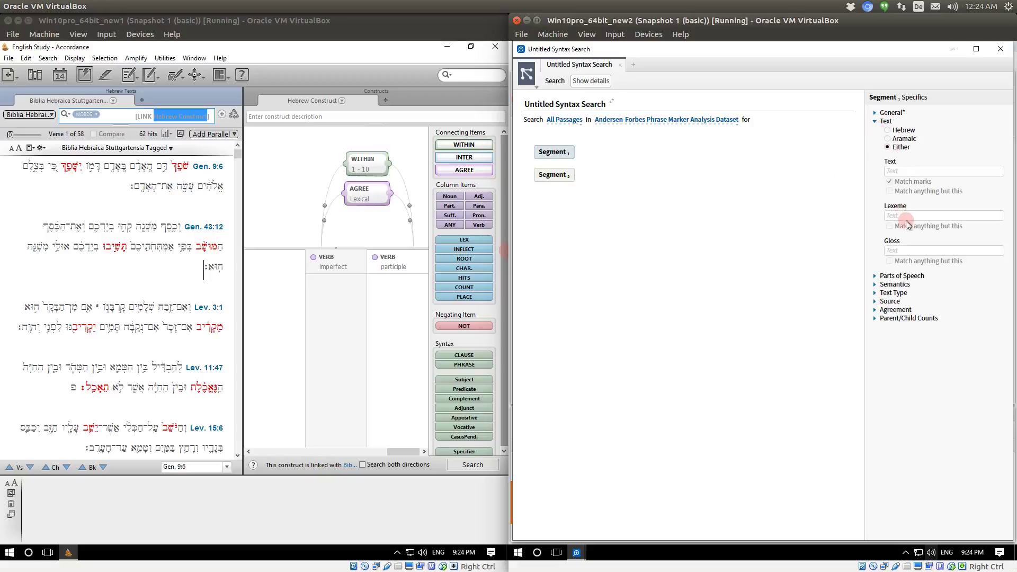
{"action": "left_click", "coordinate": [875, 276]}
{"action": "left_click", "coordinate": [926, 216]}
{"action": "type", "text": "@"}
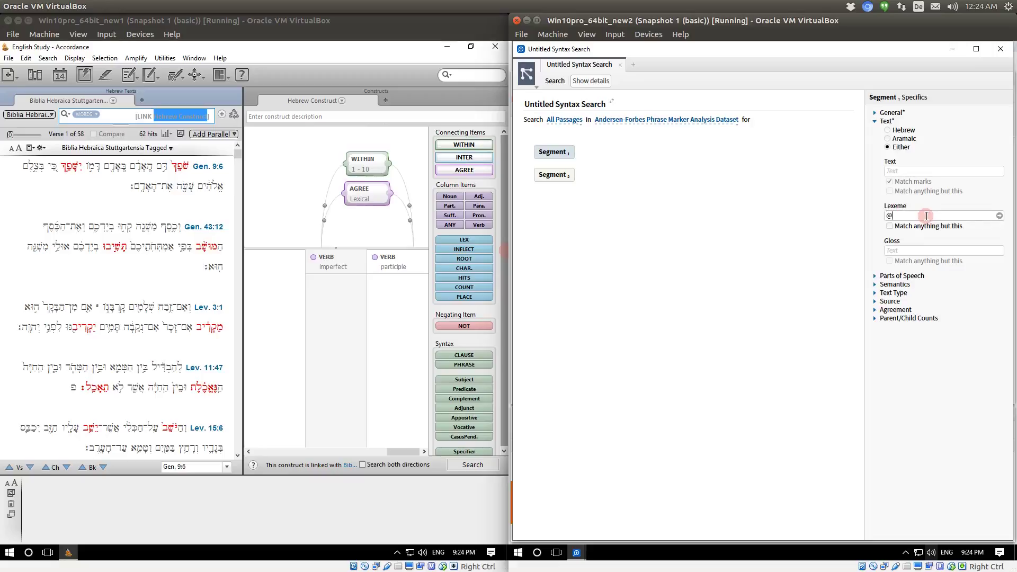
{"action": "key", "text": "BackSpace"}
Step: Restrict the first Segment to verbs in the noun-verb, noun-(verb/noun), pure noun and pure verb participle families
{"action": "left_click", "coordinate": [875, 276]}
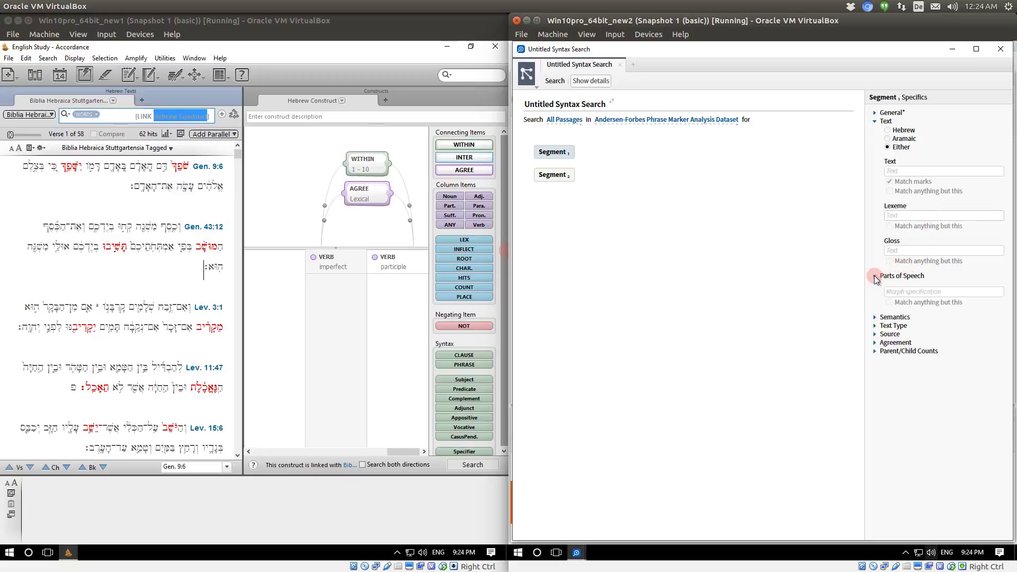
{"action": "left_click", "coordinate": [910, 291]}
{"action": "type", "text": "@"}
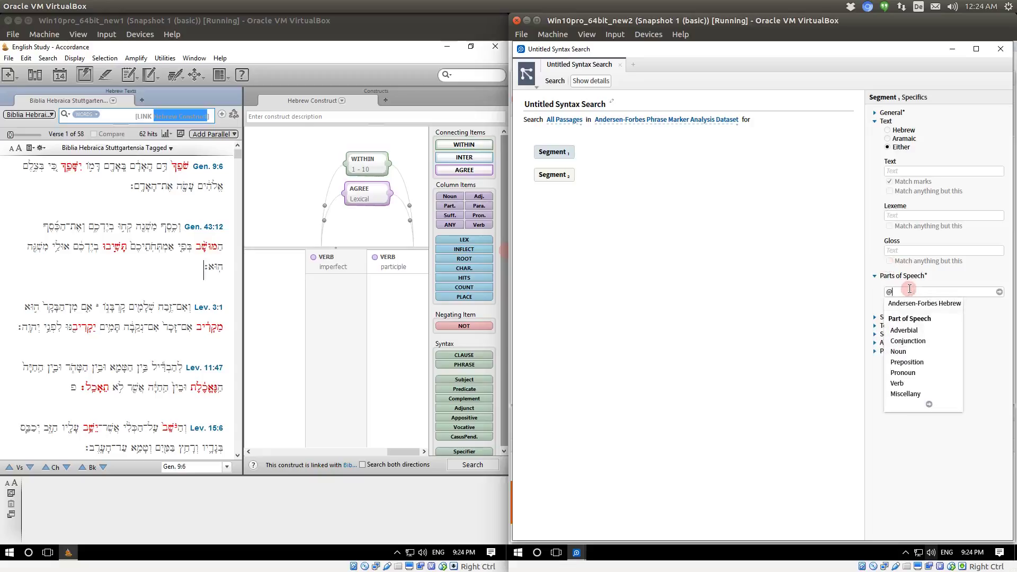
{"action": "type", "text": "V"}
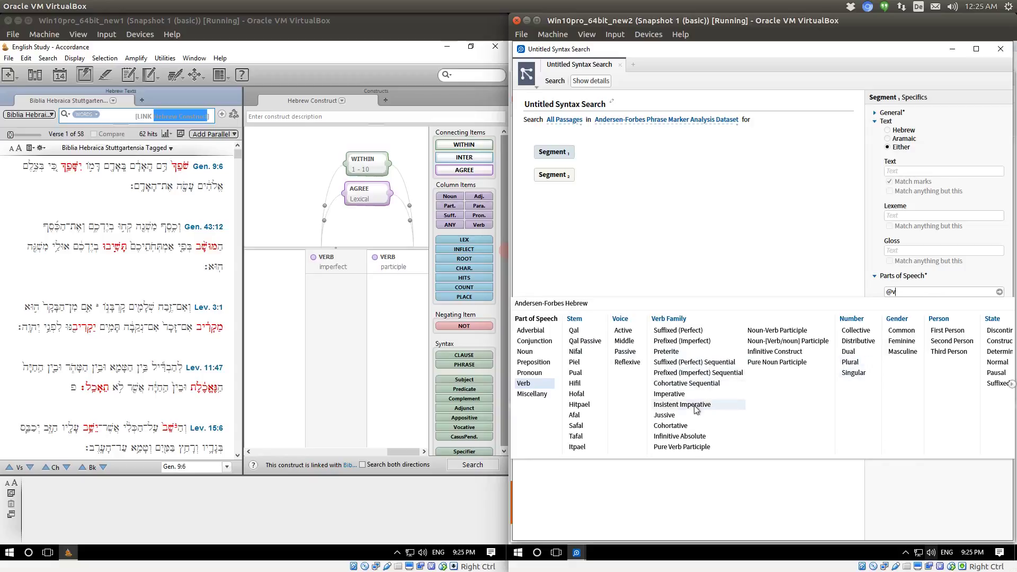
{"action": "left_click", "coordinate": [780, 335]}
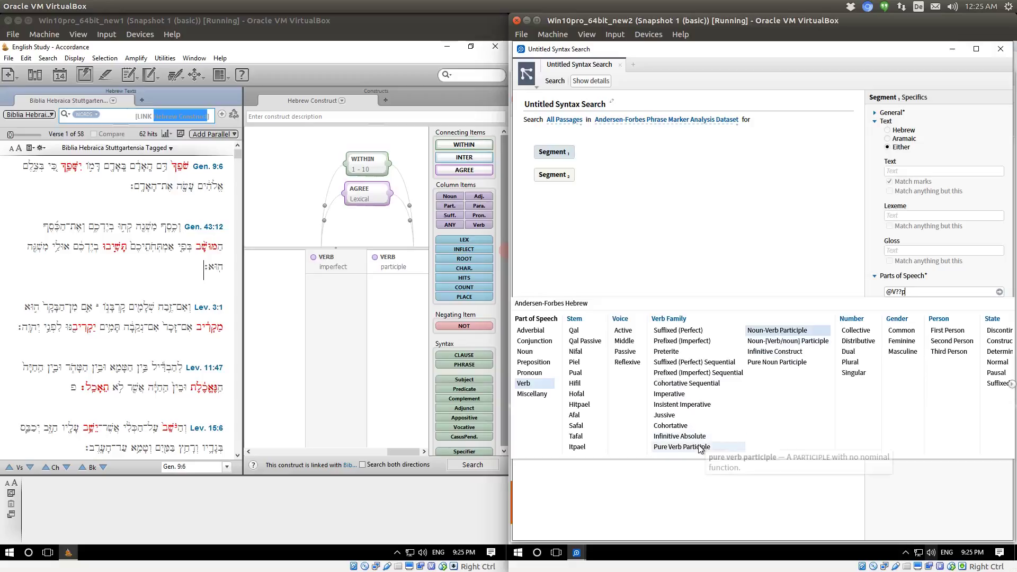
{"action": "left_click", "coordinate": [700, 448]}
{"action": "left_click", "coordinate": [789, 341]}
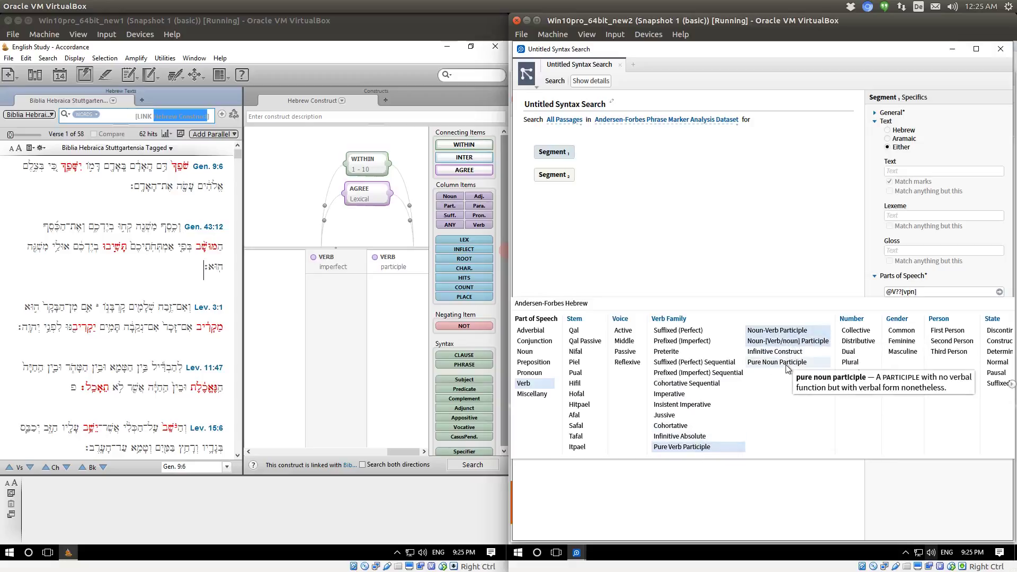
{"action": "left_click", "coordinate": [786, 364]}
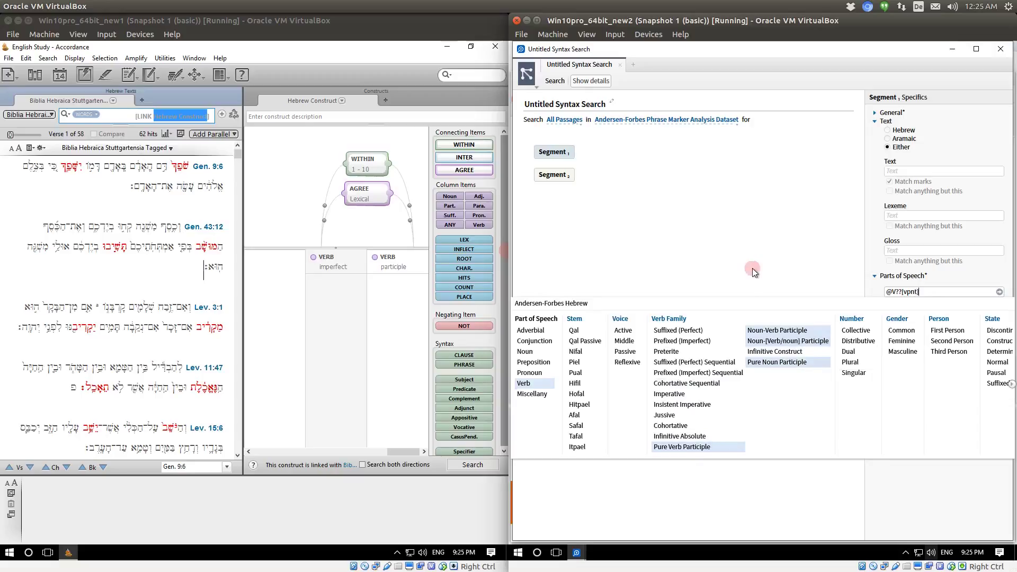
{"action": "left_click", "coordinate": [1000, 292]}
Step: Restrict the second Segment's part of speech to verbs of the Prefixed (Imperfect) family
{"action": "left_click", "coordinate": [606, 217]}
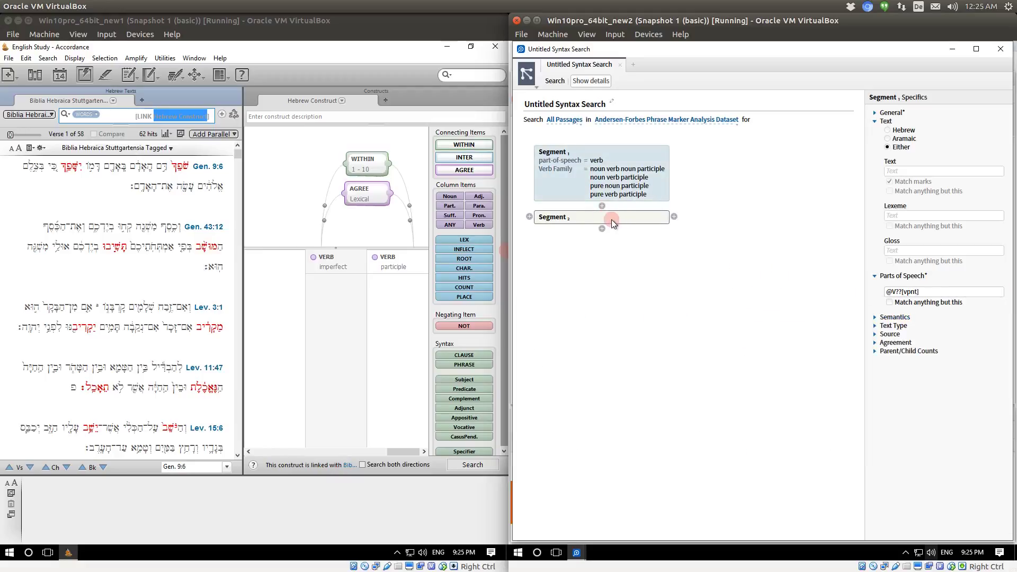
{"action": "left_click", "coordinate": [922, 292]}
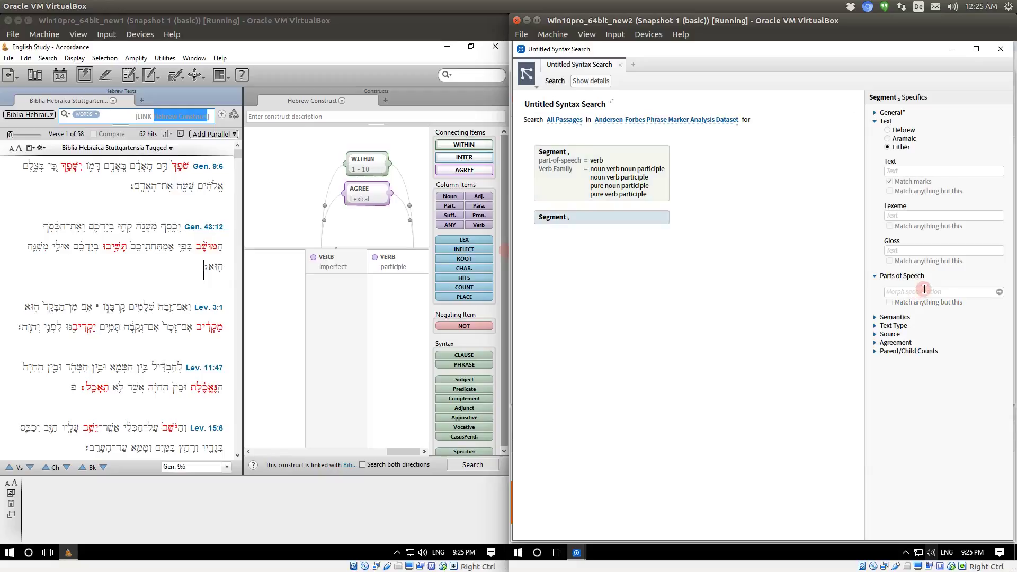
{"action": "type", "text": "@"}
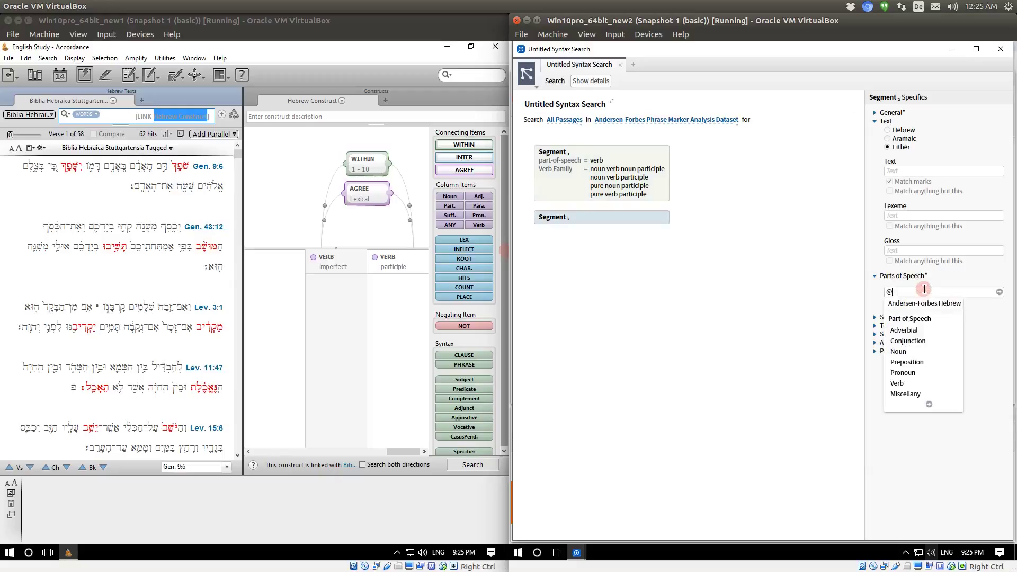
{"action": "left_click", "coordinate": [914, 383]}
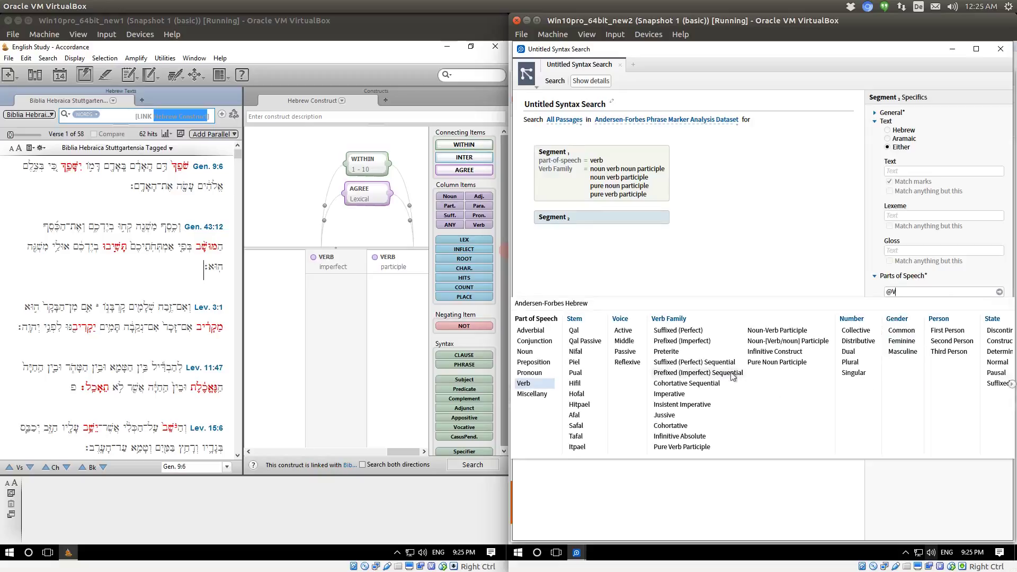
{"action": "left_click", "coordinate": [694, 343]}
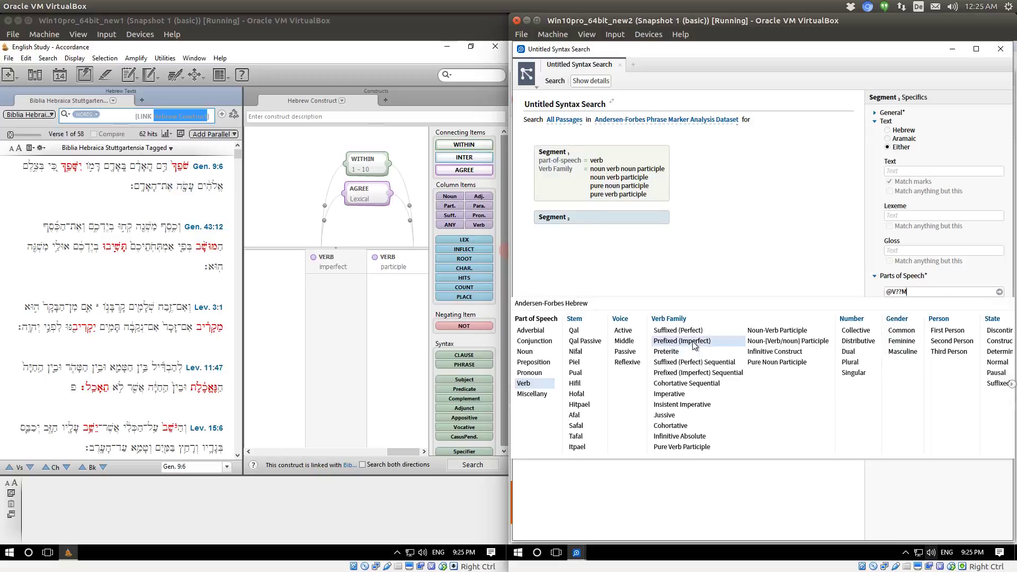
{"action": "left_click", "coordinate": [1000, 292]}
{"action": "left_click", "coordinate": [520, 163]}
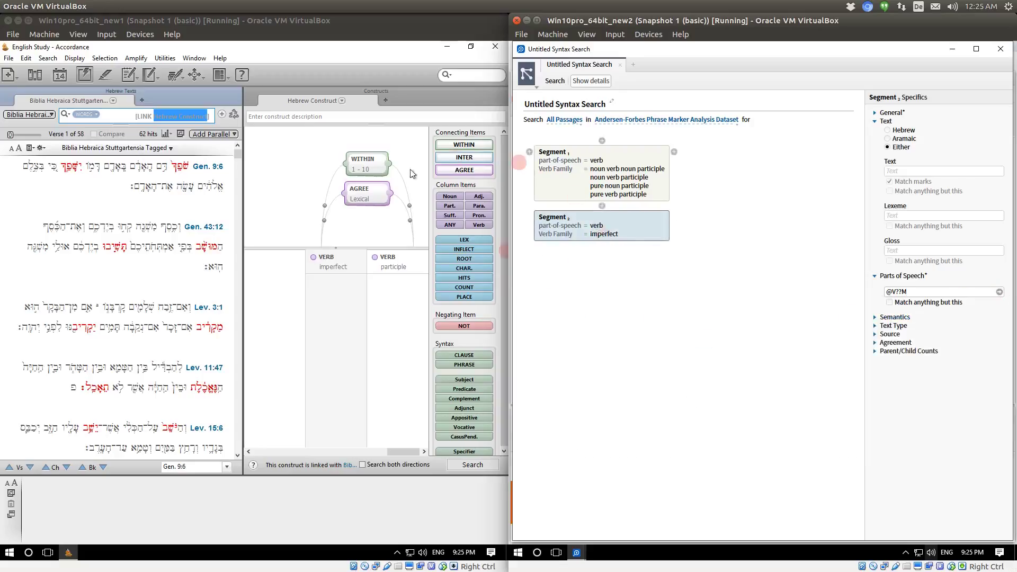
{"action": "left_click", "coordinate": [354, 262]}
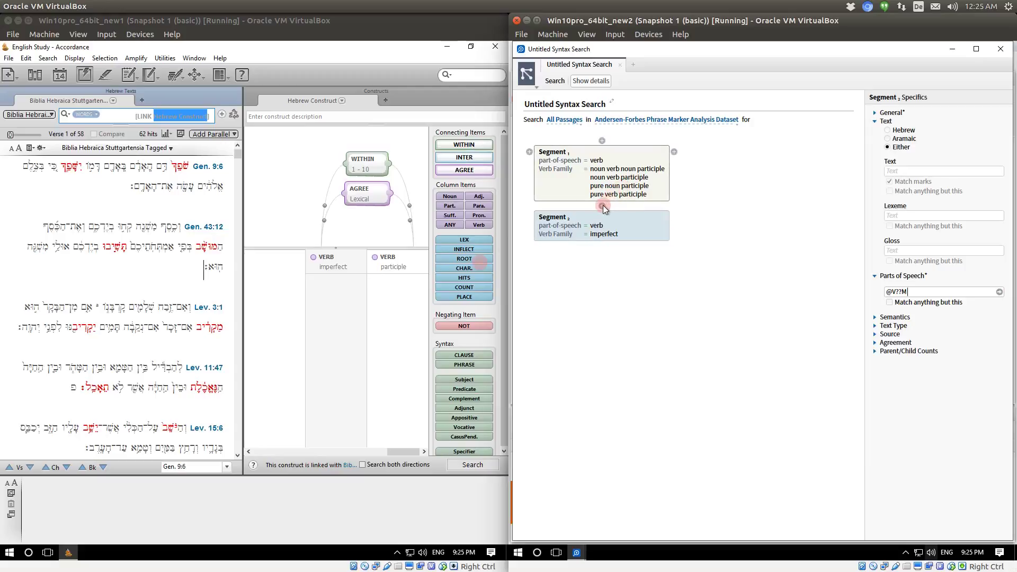
Step: Insert an unspecified Segment between the participle and imperfect Segments, and set it to repeat 1 to 10 times
{"action": "left_click", "coordinate": [602, 206]}
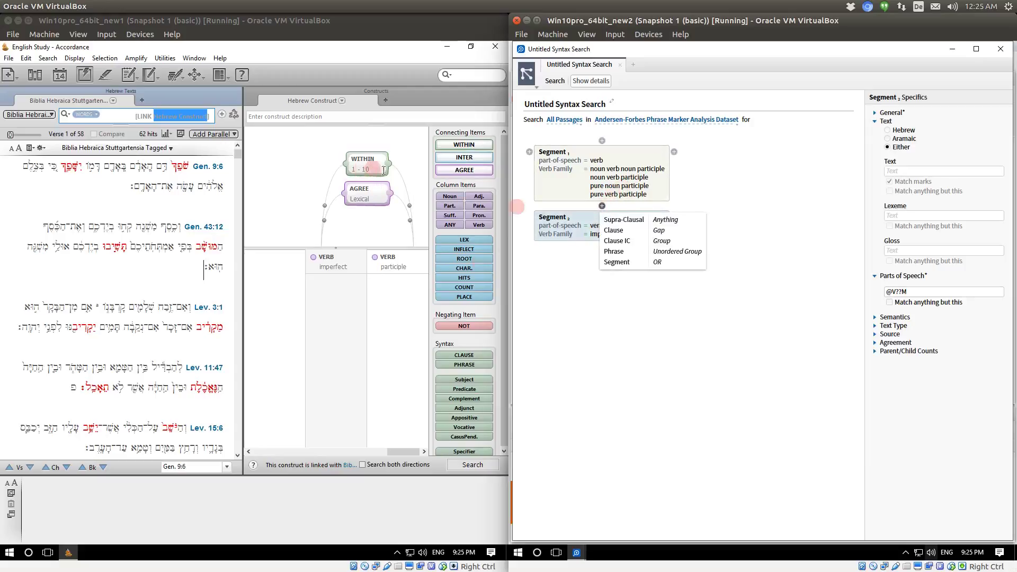
{"action": "left_click", "coordinate": [618, 262]}
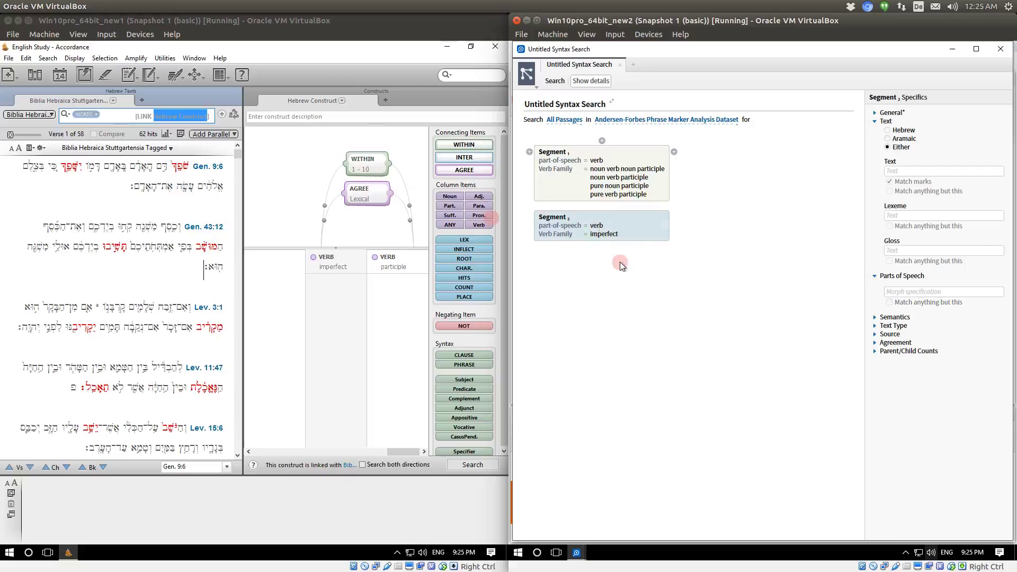
{"action": "left_click", "coordinate": [616, 220]}
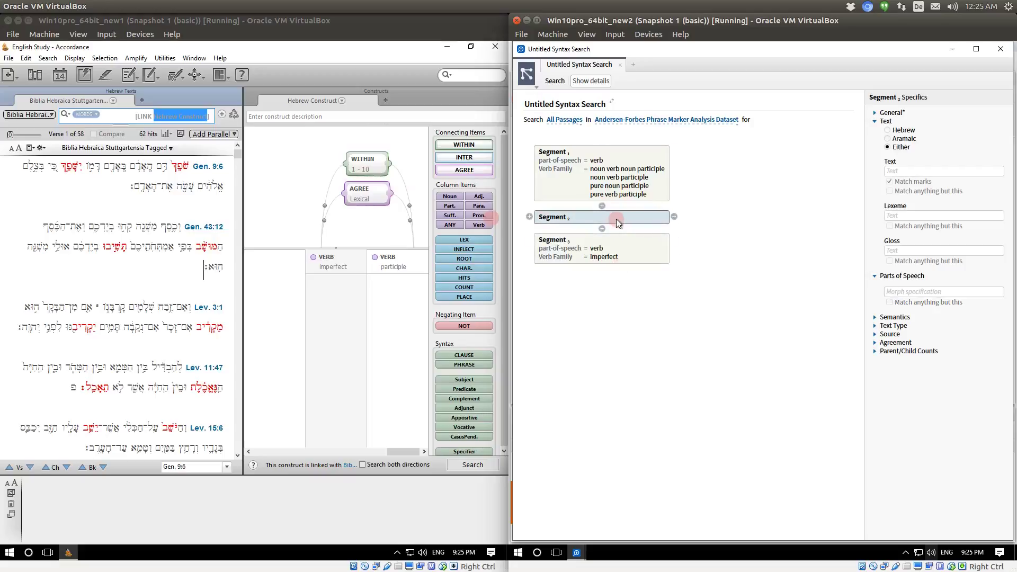
{"action": "left_click", "coordinate": [875, 113]}
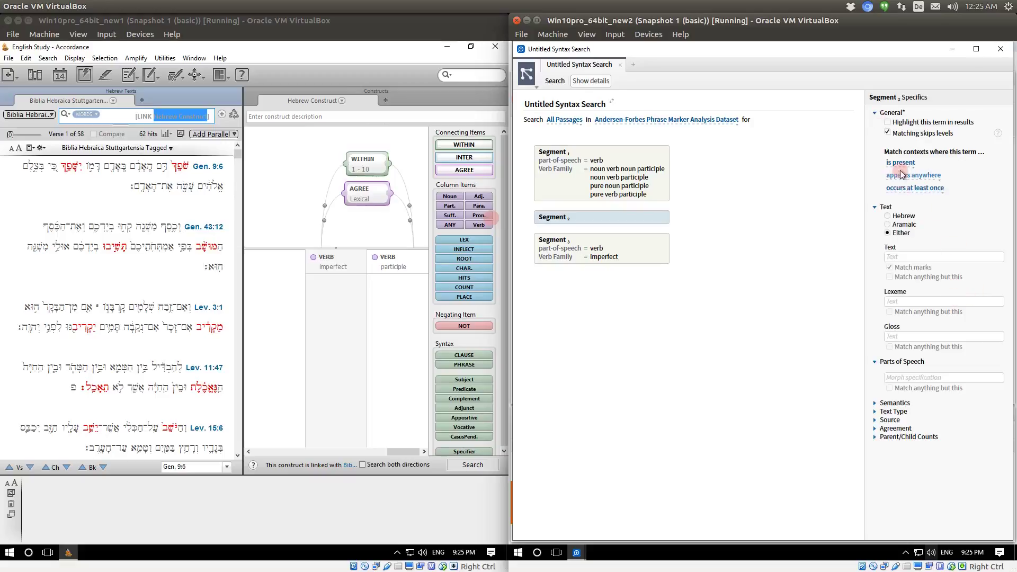
{"action": "left_click", "coordinate": [909, 188]}
{"action": "left_click", "coordinate": [905, 247]}
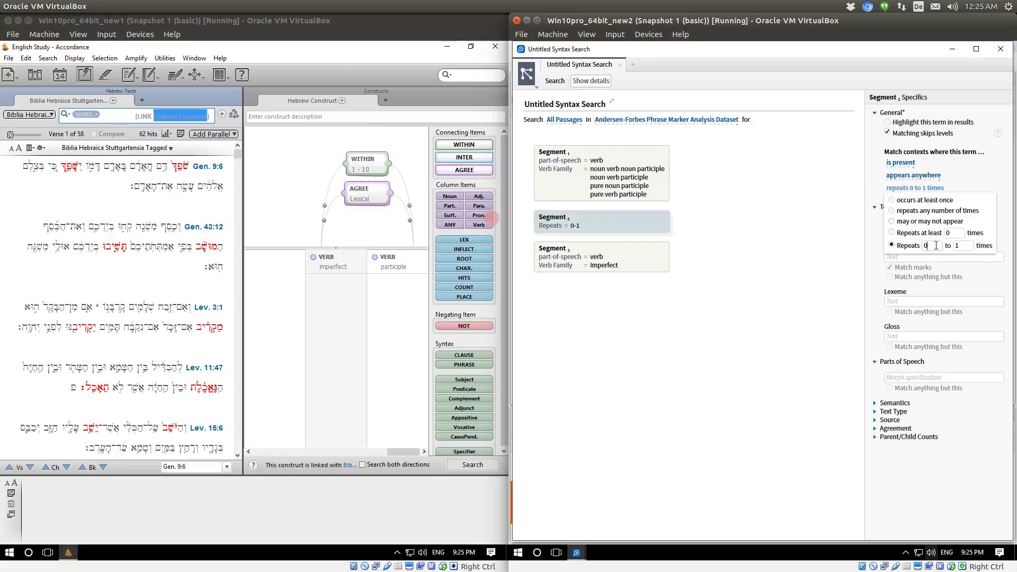
{"action": "key", "text": "BackSpace"}
{"action": "type", "text": "1"}
{"action": "left_click", "coordinate": [838, 259]}
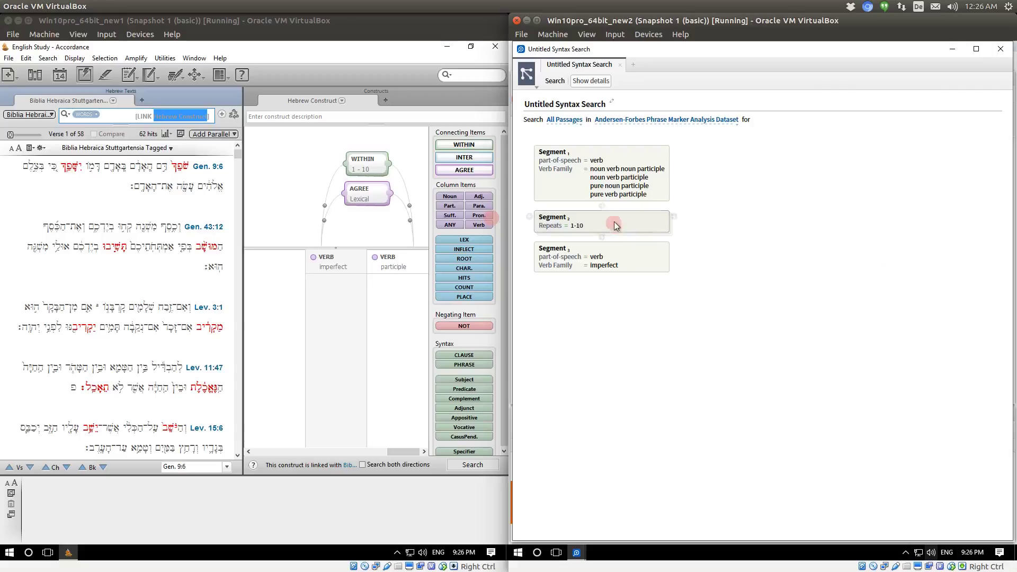
Step: Add an agreement rule making the imperfect Segment's Lexeme agree with the participle Segment, and run the syntax search
{"action": "left_click", "coordinate": [622, 254]}
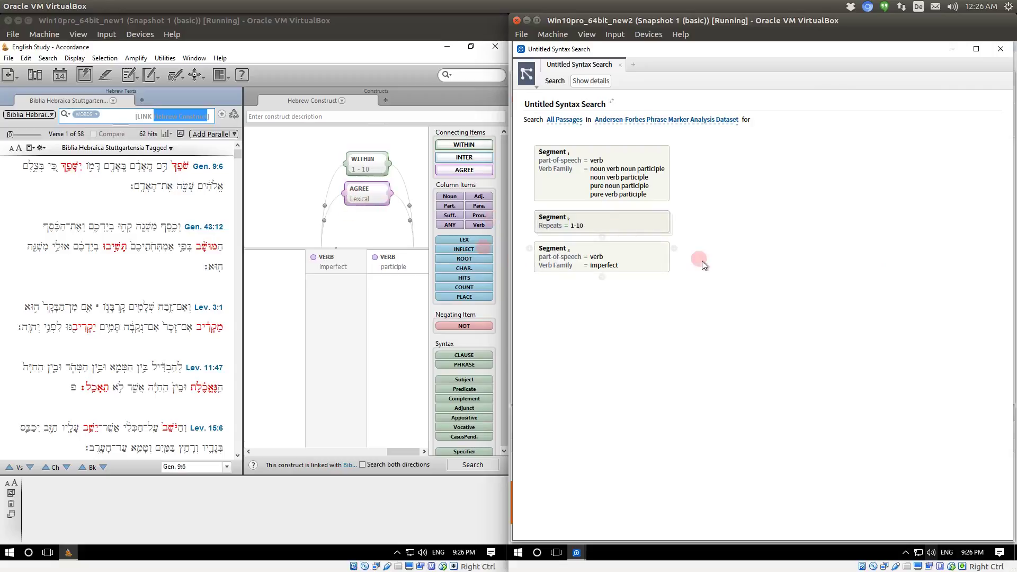
{"action": "left_click", "coordinate": [640, 265]}
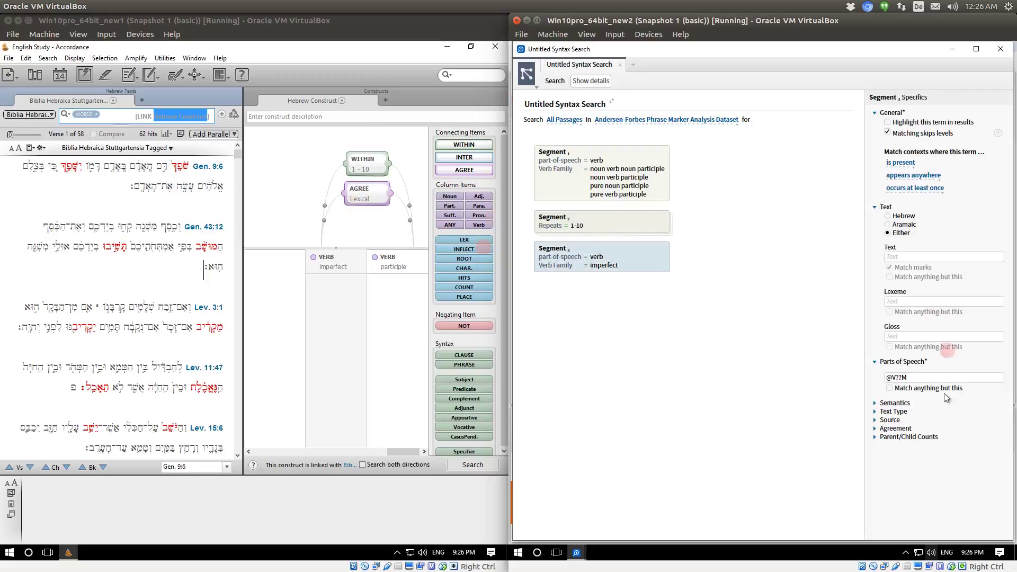
{"action": "left_click", "coordinate": [899, 427]}
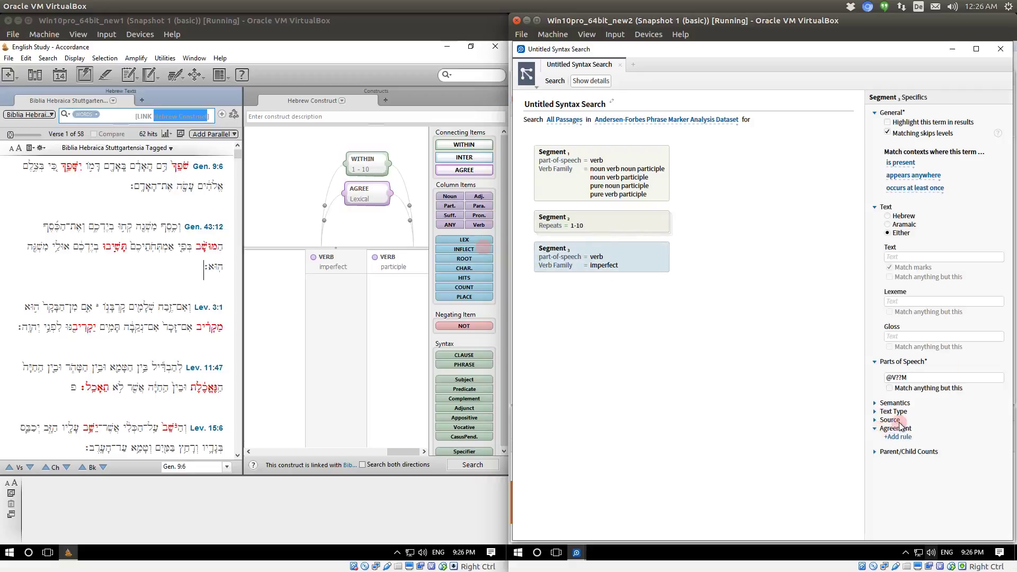
{"action": "left_click", "coordinate": [898, 437]}
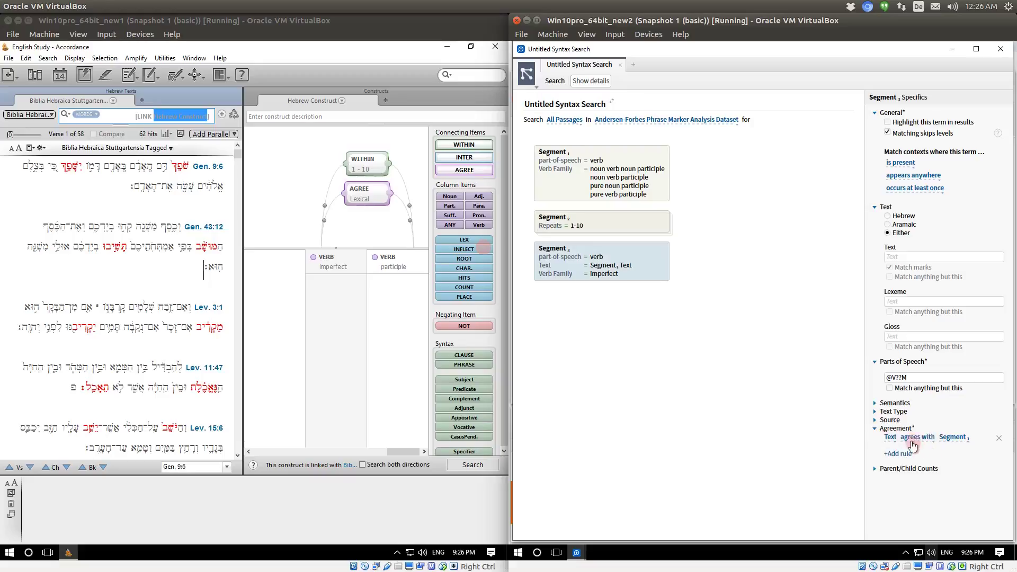
{"action": "left_click", "coordinate": [891, 438]}
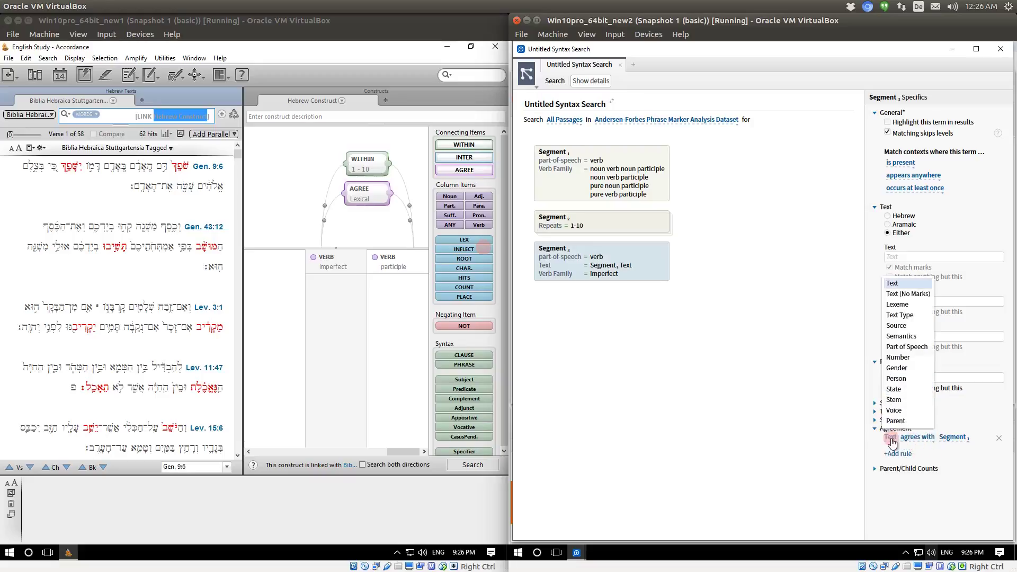
{"action": "left_click", "coordinate": [900, 305]}
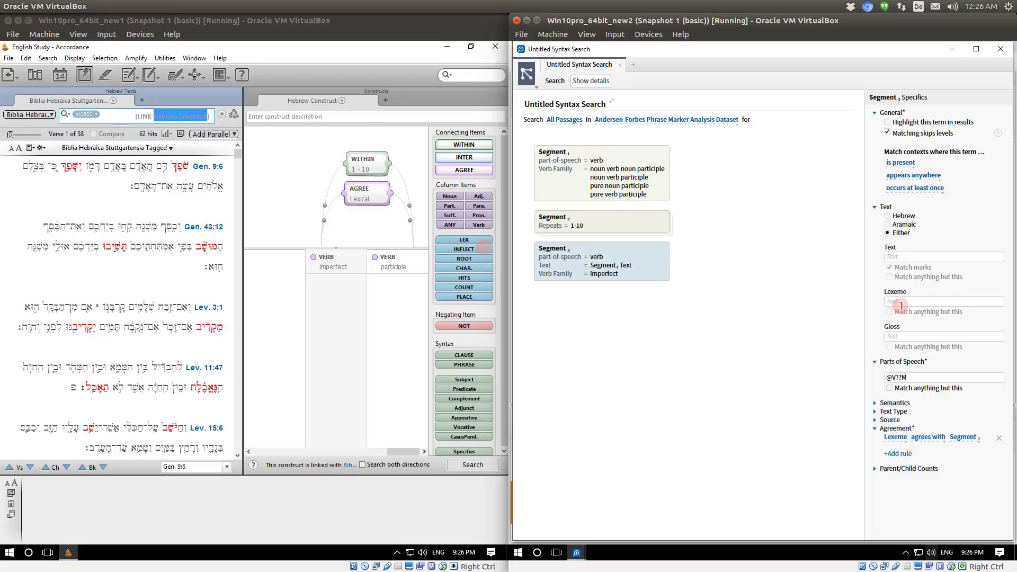
{"action": "left_click", "coordinate": [963, 439]}
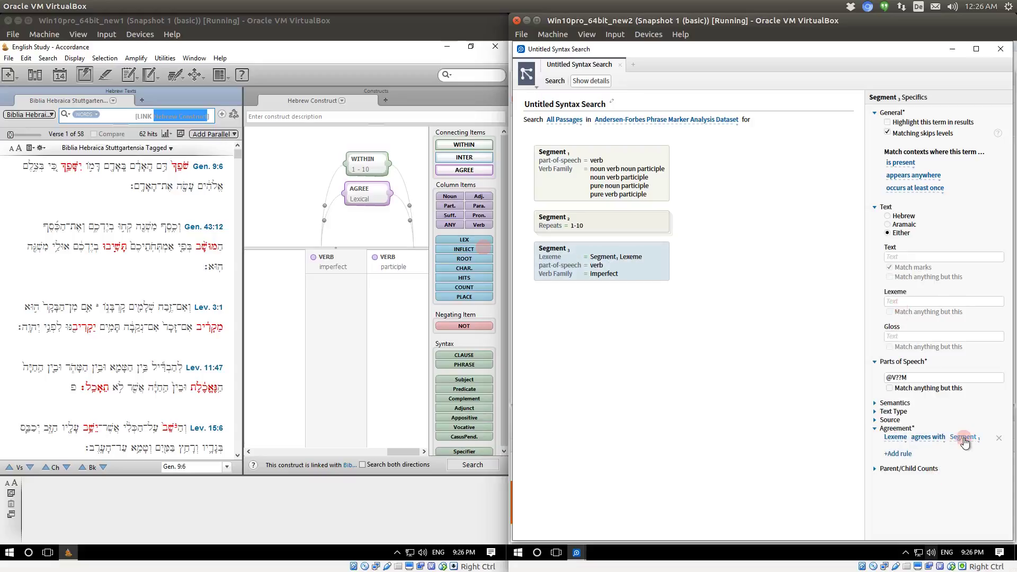
{"action": "left_click", "coordinate": [811, 377]}
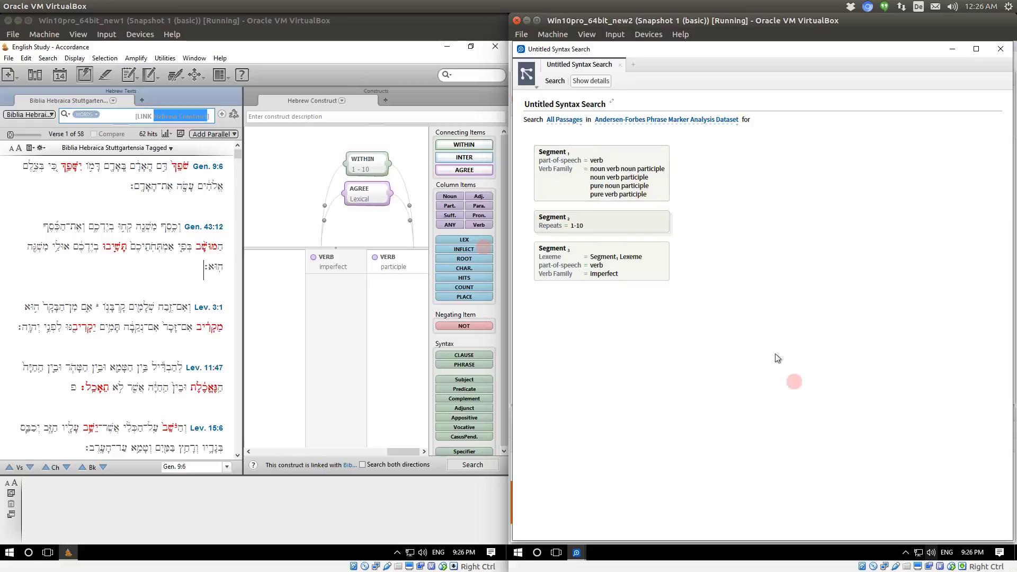
{"action": "left_click", "coordinate": [557, 83]}
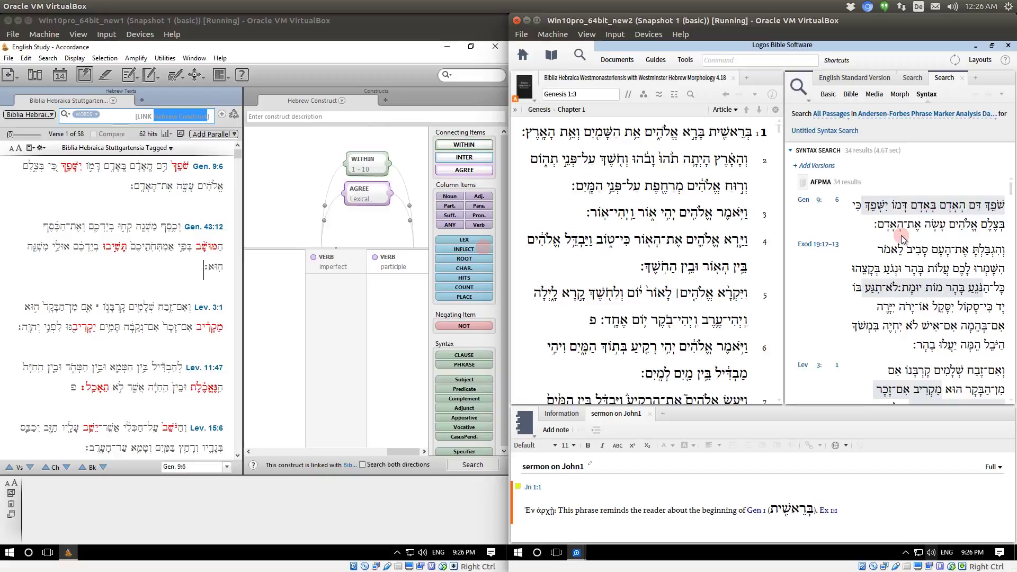
Step: Compare the syntax search hits in Logos with the Hebrew Construct and its highlighted verses in Accordance
{"action": "left_click", "coordinate": [890, 274]}
{"action": "left_click", "coordinate": [507, 237]}
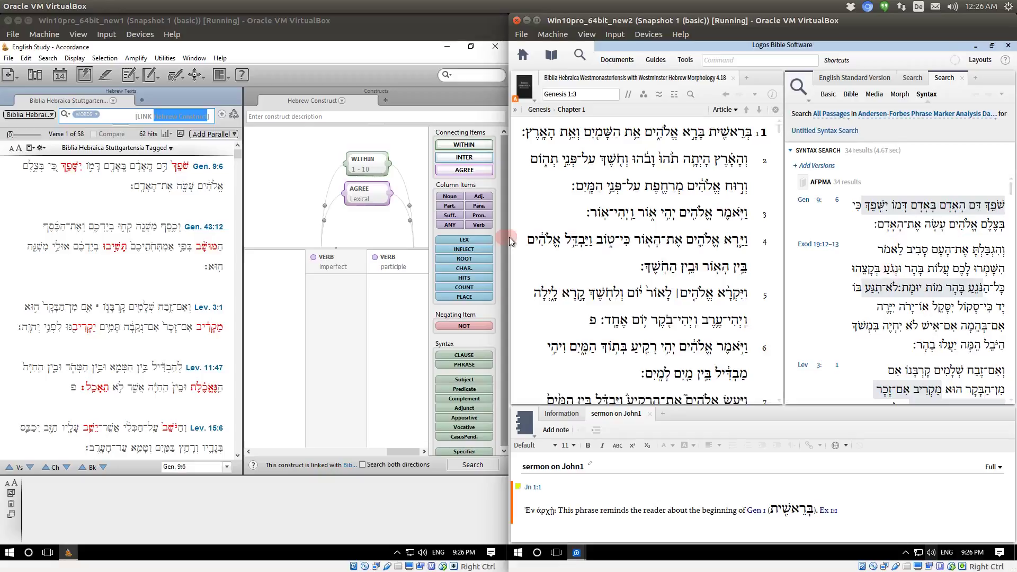
{"action": "left_click", "coordinate": [592, 249]}
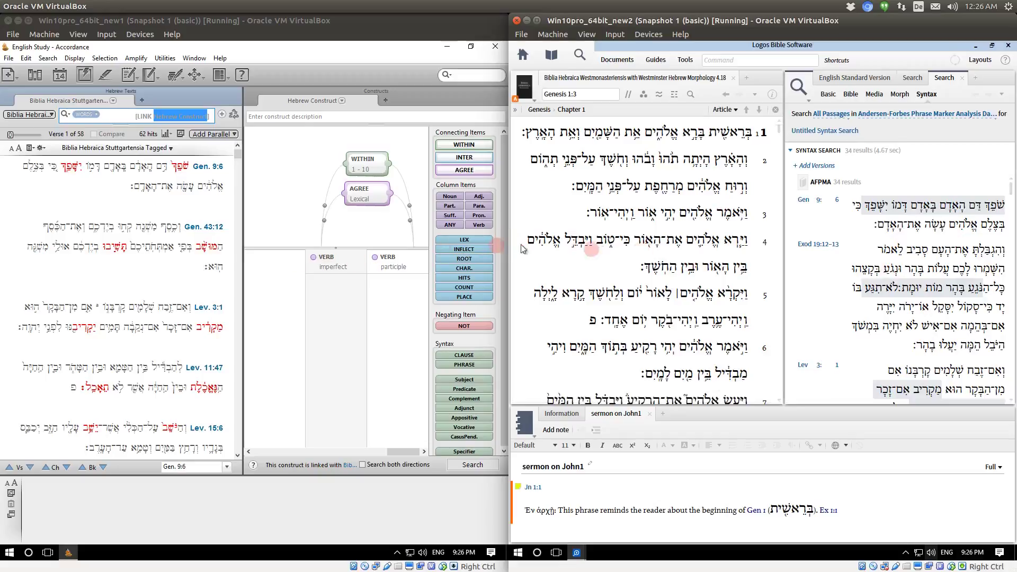
{"action": "left_click", "coordinate": [301, 178]}
{"action": "left_click", "coordinate": [661, 192]}
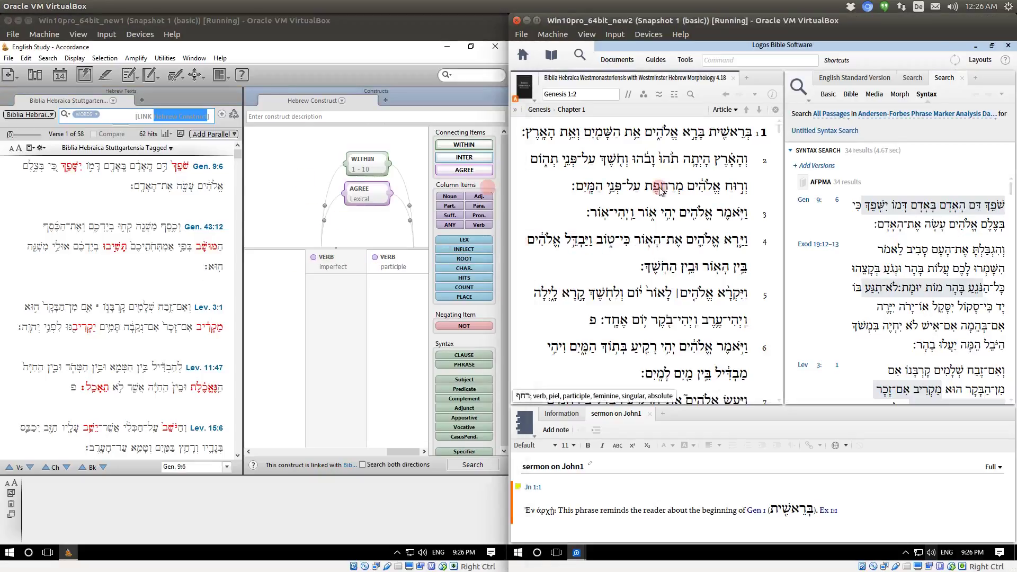
{"action": "left_click", "coordinate": [304, 267]}
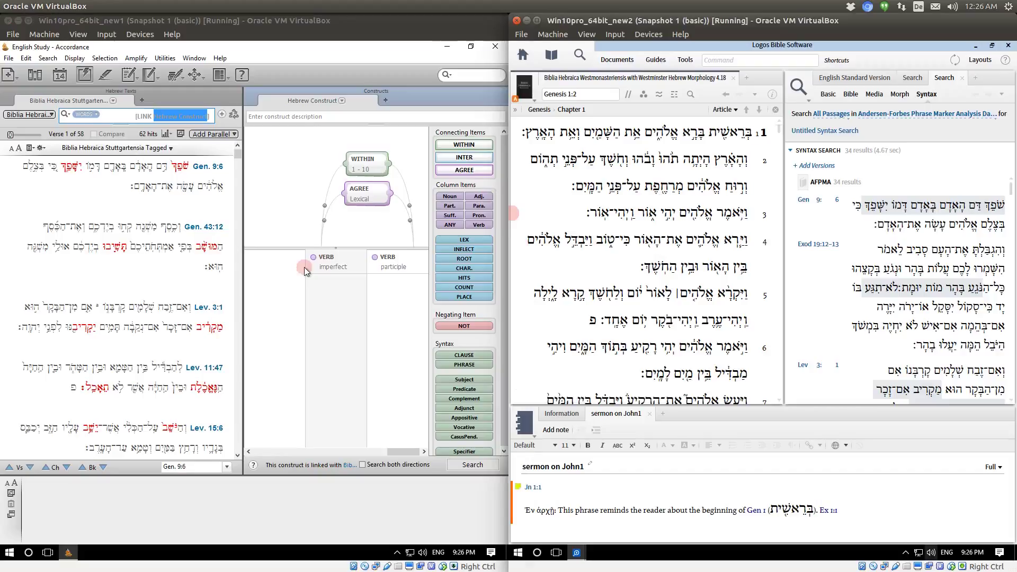
{"action": "left_click", "coordinate": [581, 208]}
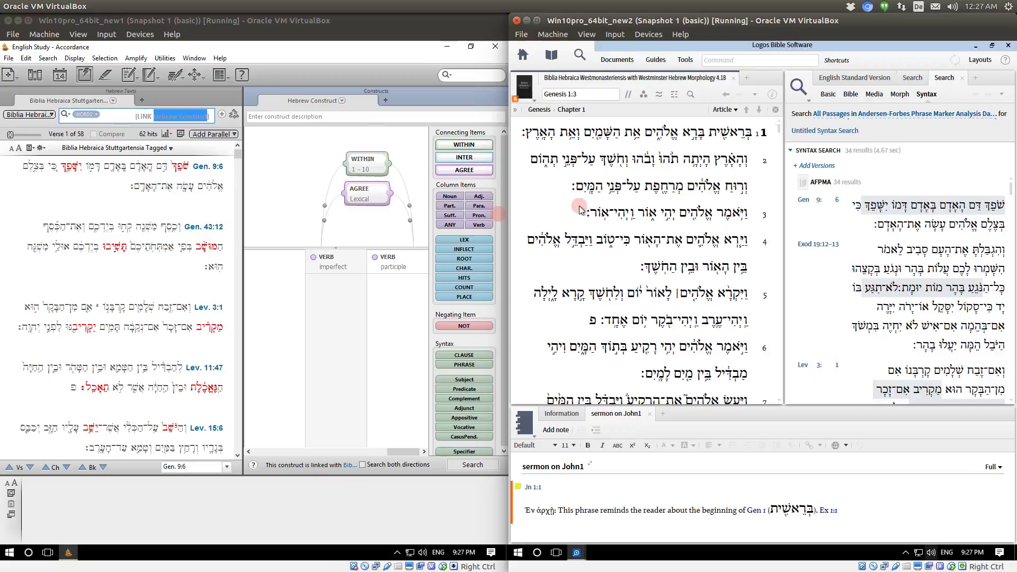
{"action": "left_click", "coordinate": [166, 210]}
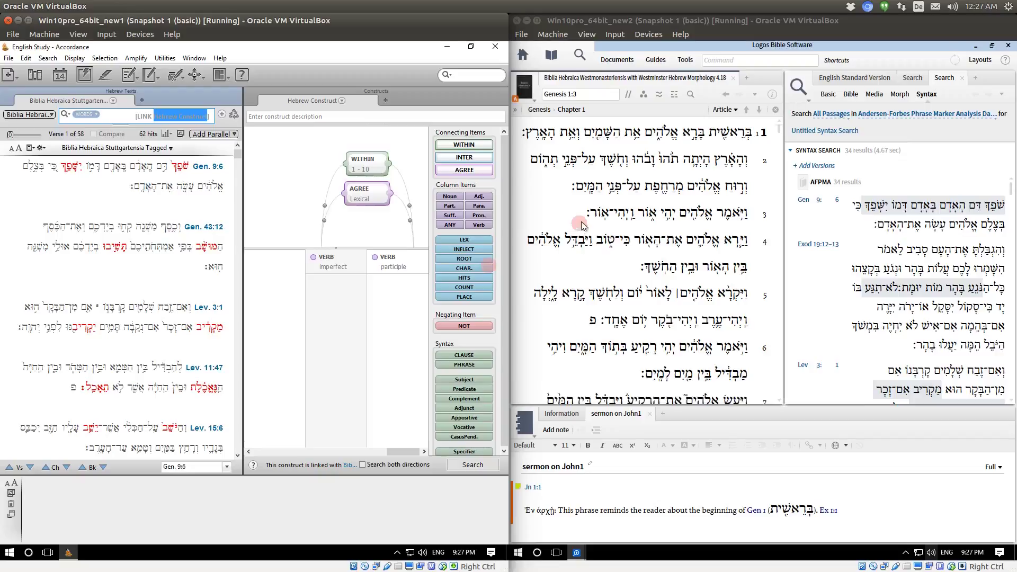
{"action": "left_click", "coordinate": [638, 218]}
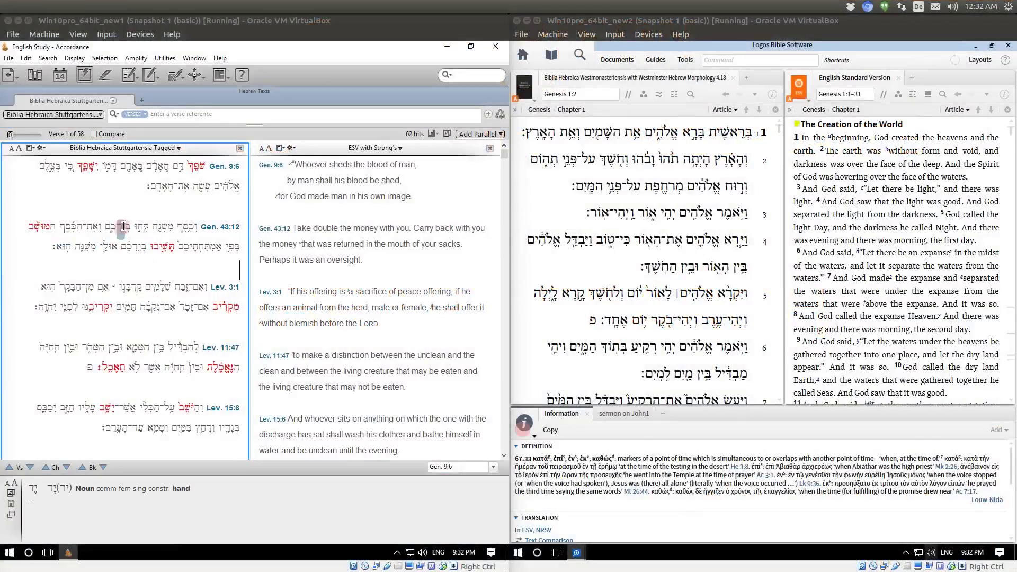
Step: Show the Accordance library and expand its Dictionaries category under Tools
{"action": "left_click", "coordinate": [126, 216]}
{"action": "left_click", "coordinate": [133, 223]}
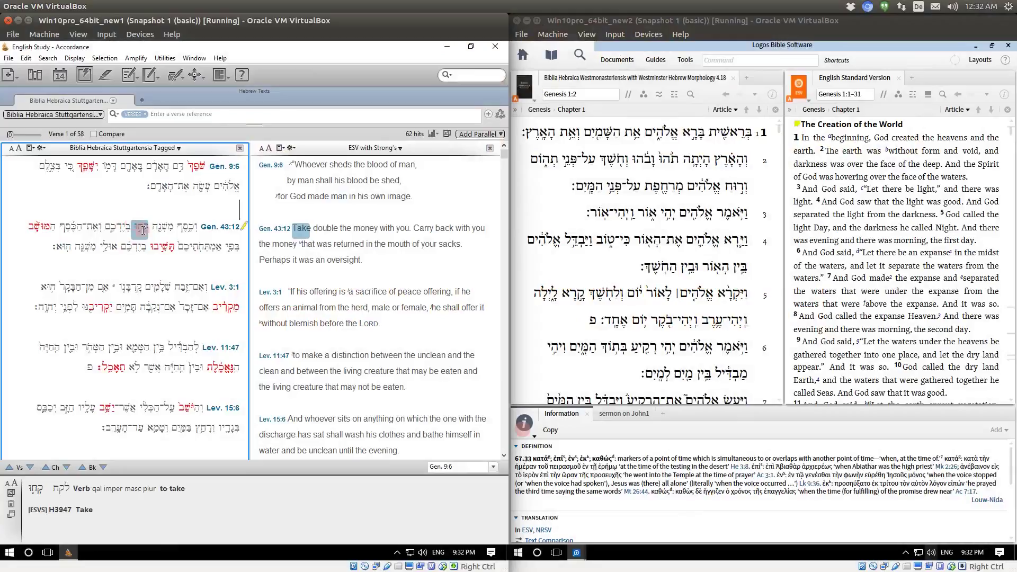
{"action": "left_click", "coordinate": [34, 75]}
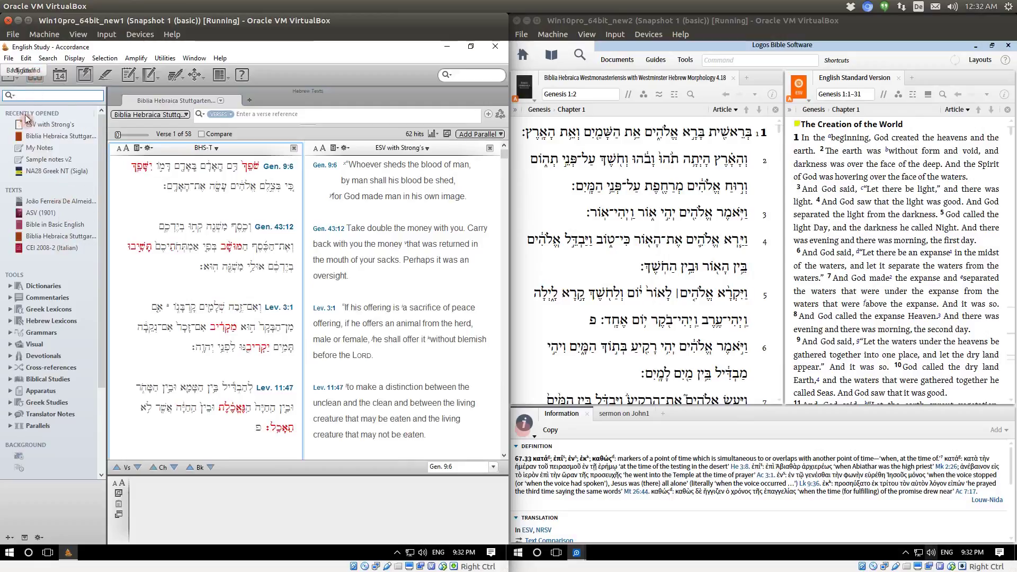
{"action": "mouse_move", "coordinate": [57, 226]}
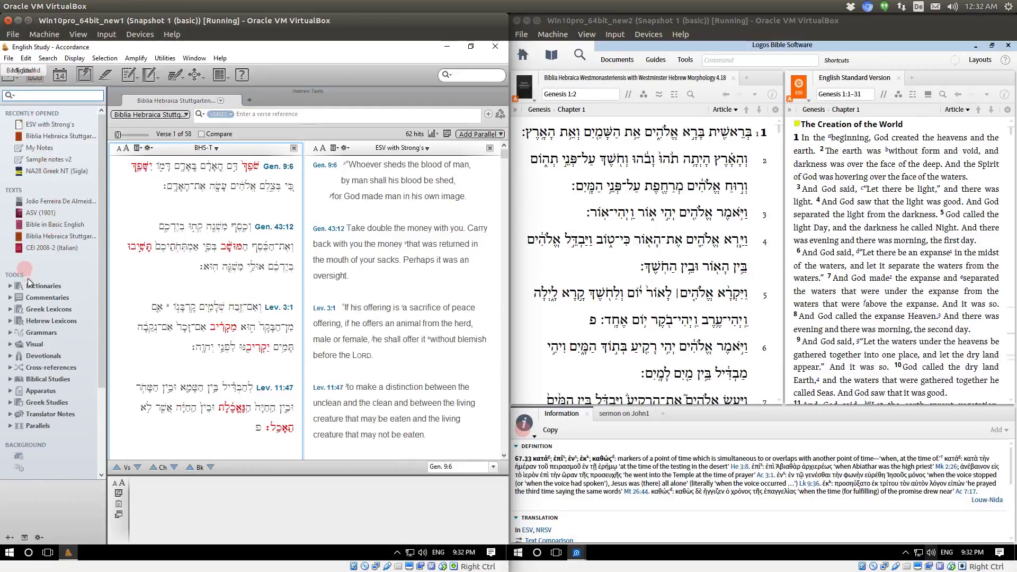
{"action": "scroll", "coordinate": [16, 268], "scroll_direction": "down", "scroll_amount": 3}
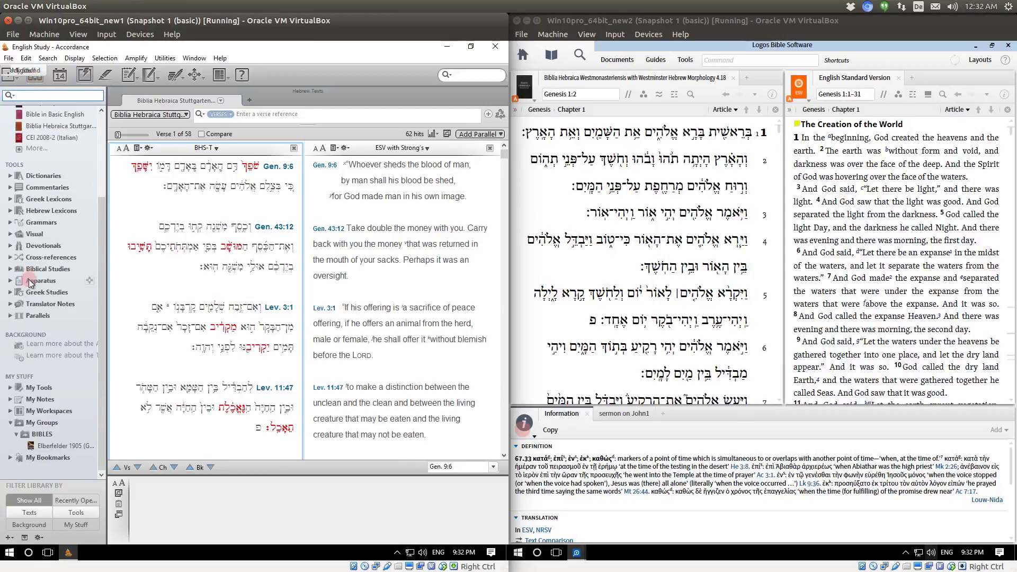
{"action": "left_click", "coordinate": [10, 179]}
{"action": "left_click", "coordinate": [9, 177]}
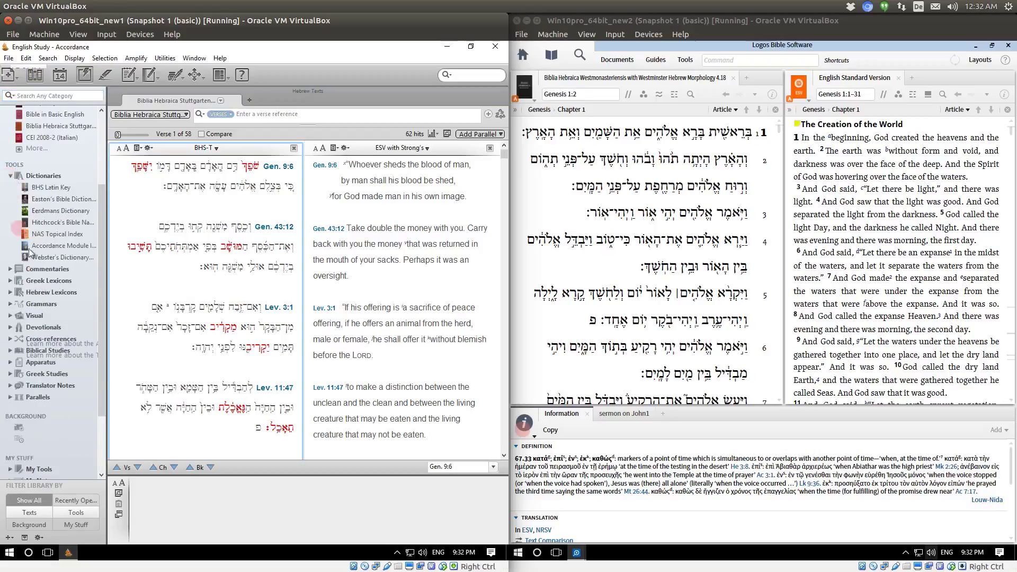
Step: Expand the complete list of Texts in the library, and collapse it again
{"action": "scroll", "coordinate": [30, 286], "scroll_direction": "up", "scroll_amount": 3}
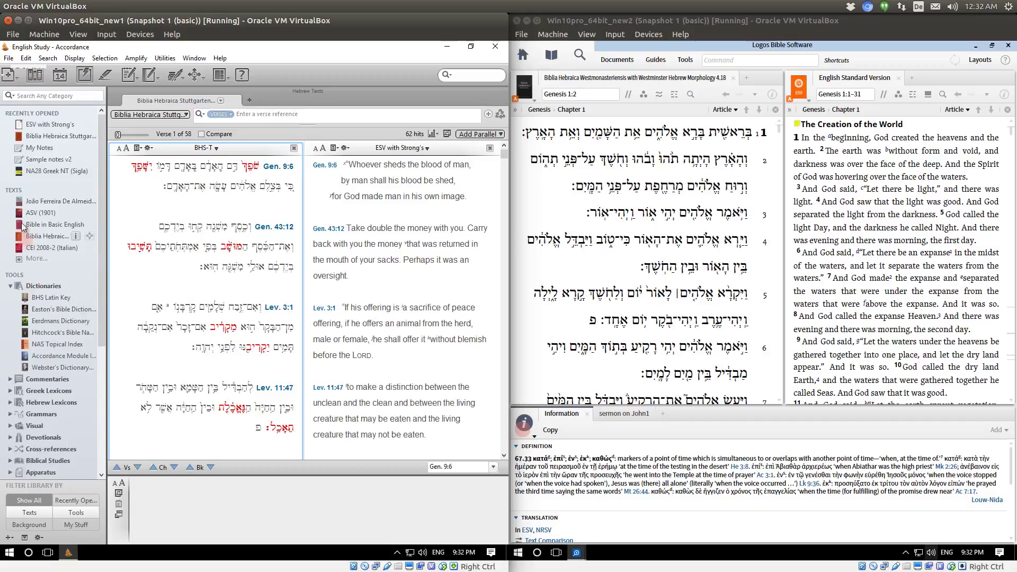
{"action": "left_click", "coordinate": [19, 258]}
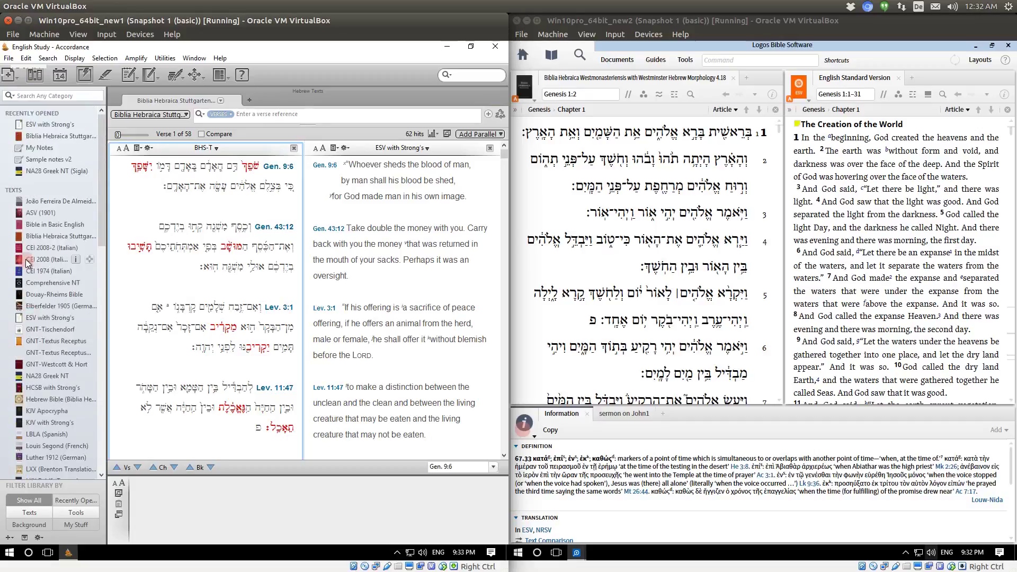
{"action": "left_click", "coordinate": [15, 192]}
Step: Examine the My Stuff section of the library, including the BIBLES group inside My Groups
{"action": "scroll", "coordinate": [48, 334], "scroll_direction": "down", "scroll_amount": 6}
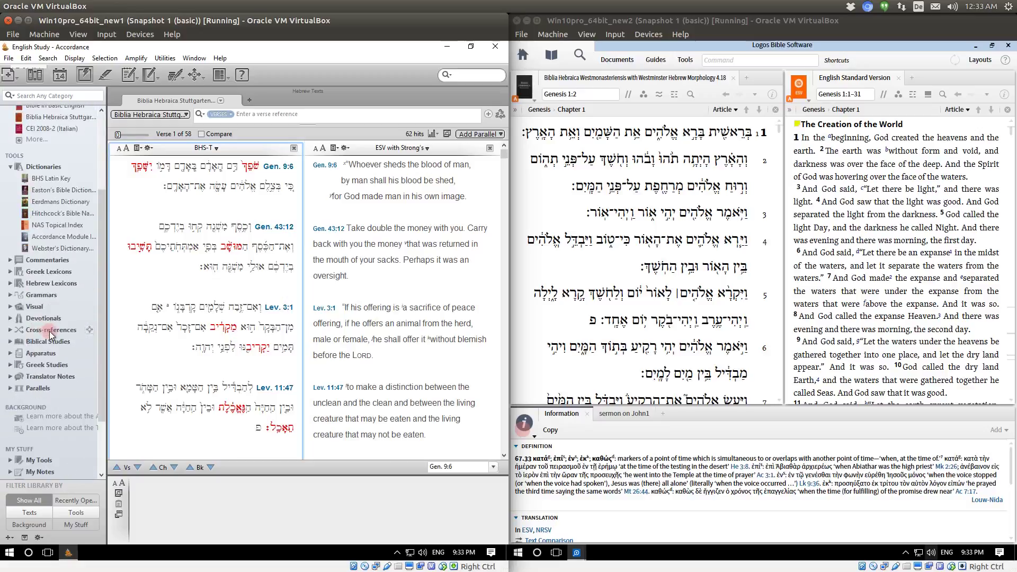
{"action": "scroll", "coordinate": [49, 335], "scroll_direction": "down", "scroll_amount": 2}
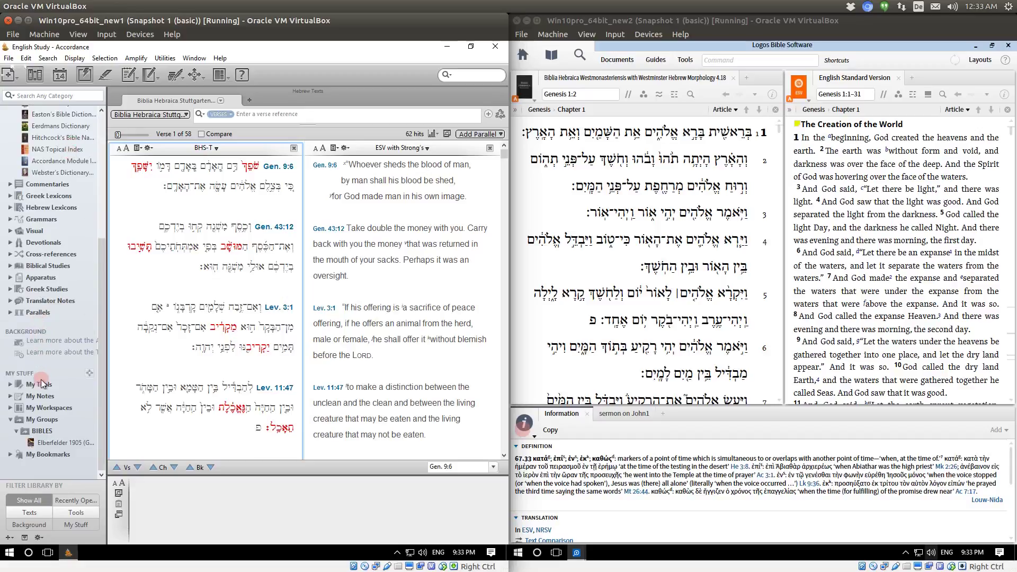
{"action": "left_click", "coordinate": [41, 432]}
{"action": "left_click", "coordinate": [48, 434]}
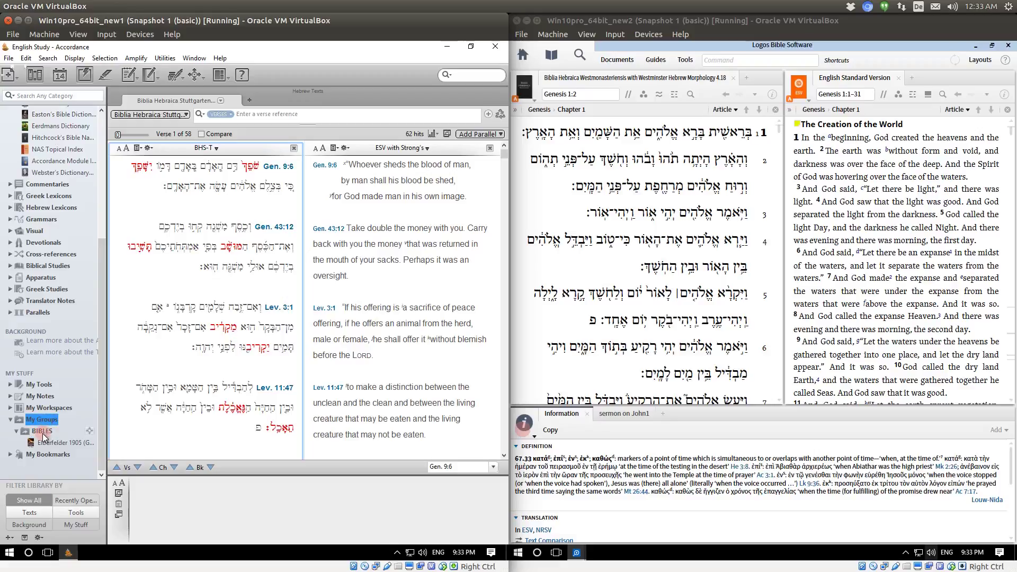
{"action": "left_click", "coordinate": [42, 431]}
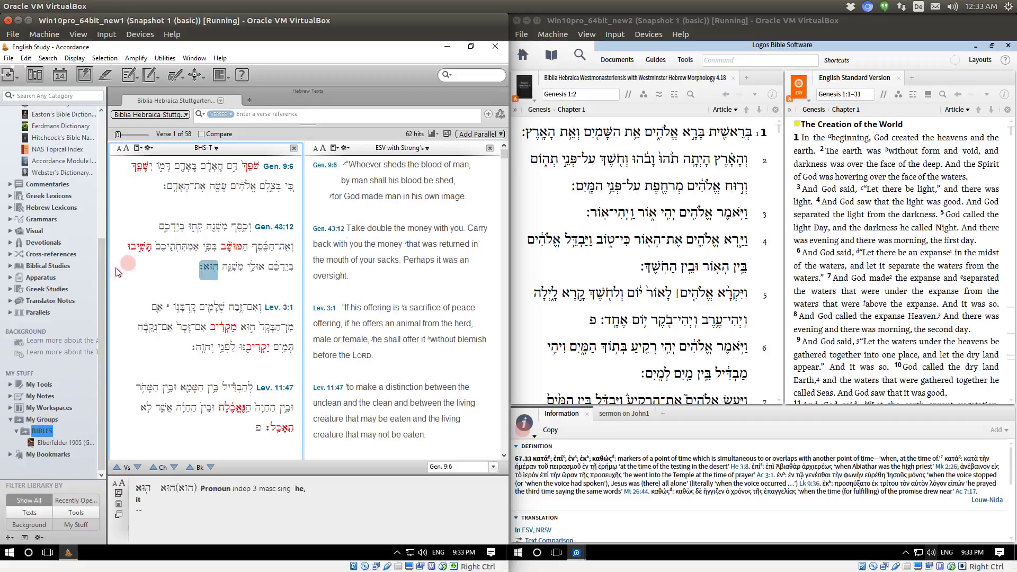
{"action": "left_click_drag", "start_coordinate": [100, 275], "coordinate": [117, 94]}
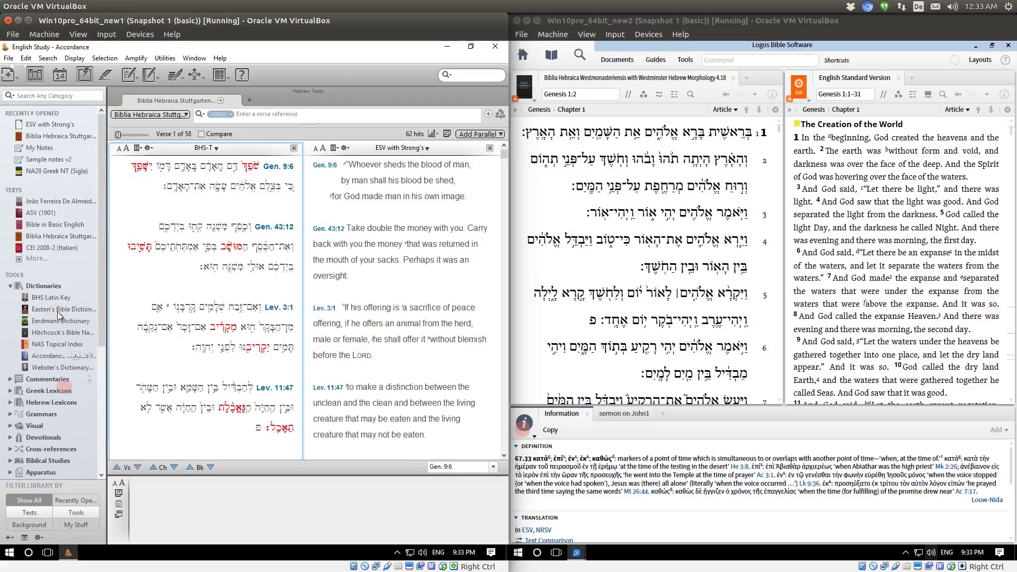
{"action": "scroll", "coordinate": [103, 243], "scroll_direction": "down", "scroll_amount": 5}
{"action": "left_click", "coordinate": [44, 432]}
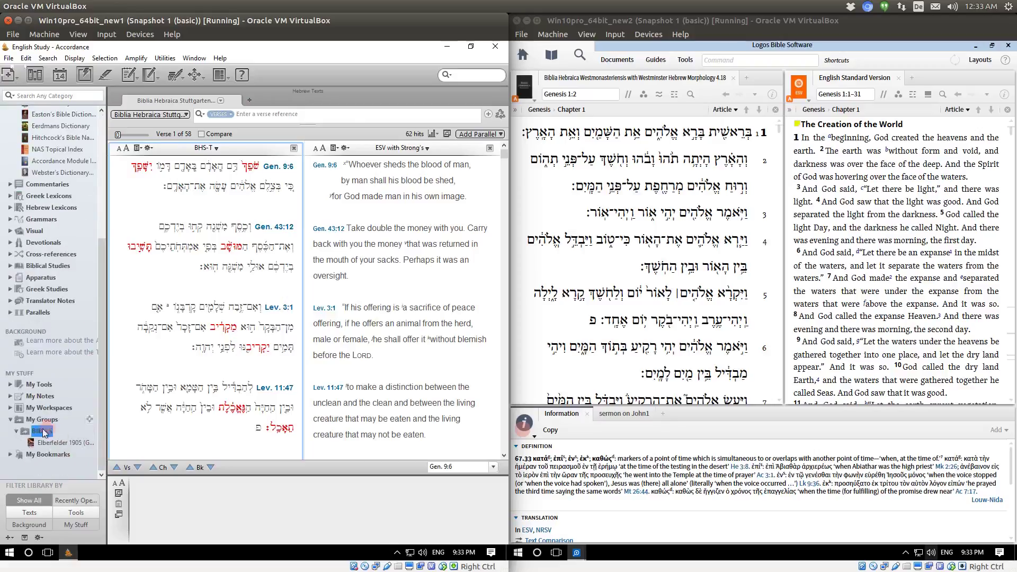
{"action": "scroll", "coordinate": [97, 137], "scroll_direction": "up", "scroll_amount": 5}
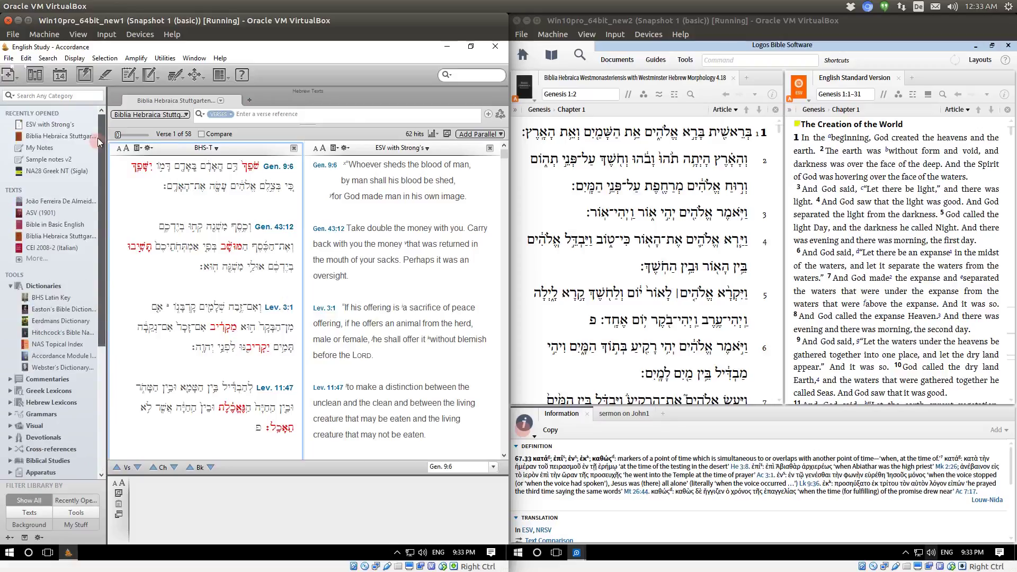
Step: Open a new Research tab and review the module groups it can search
{"action": "left_click", "coordinate": [249, 101]}
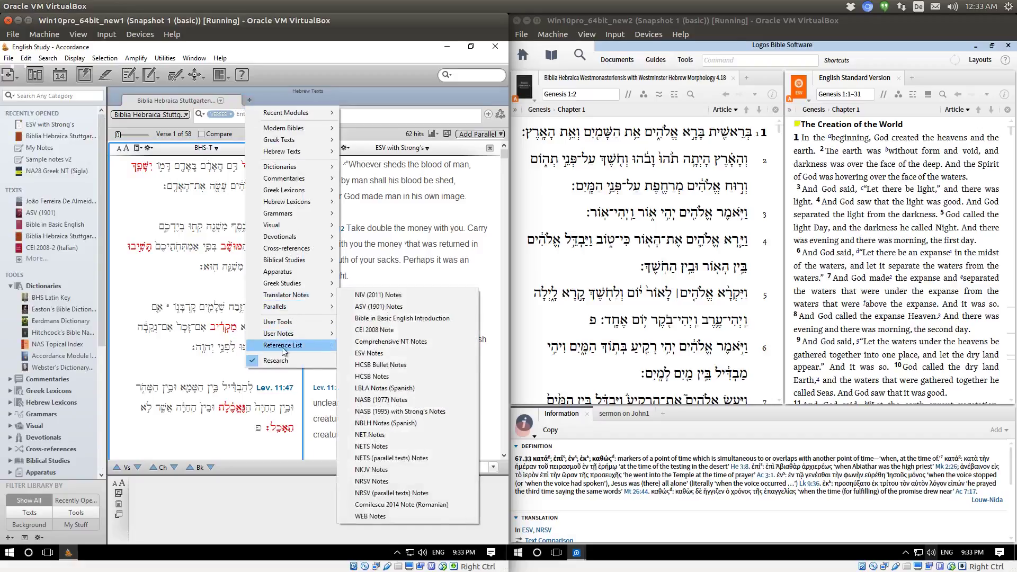
{"action": "left_click", "coordinate": [276, 363]}
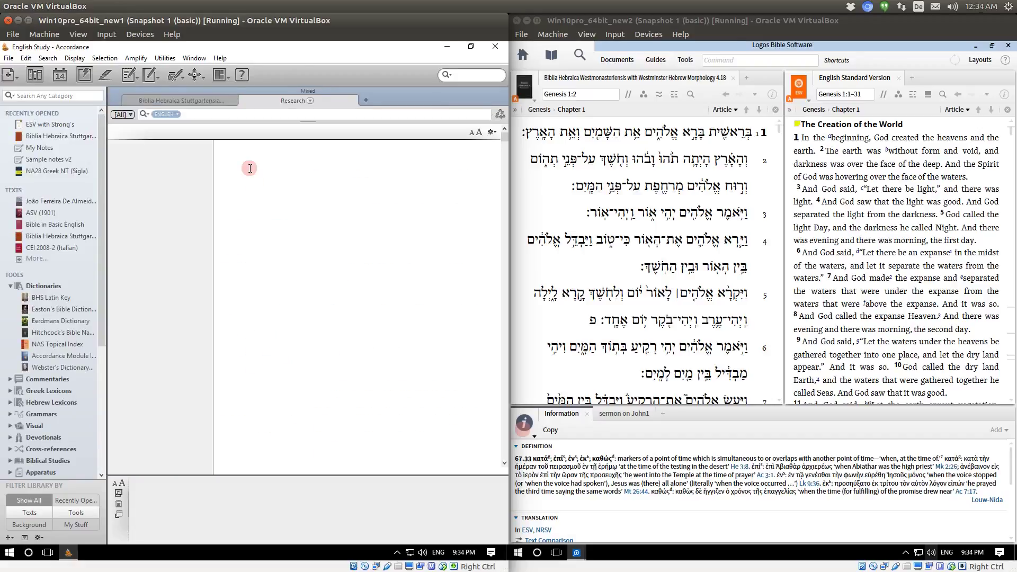
{"action": "left_click", "coordinate": [122, 114]}
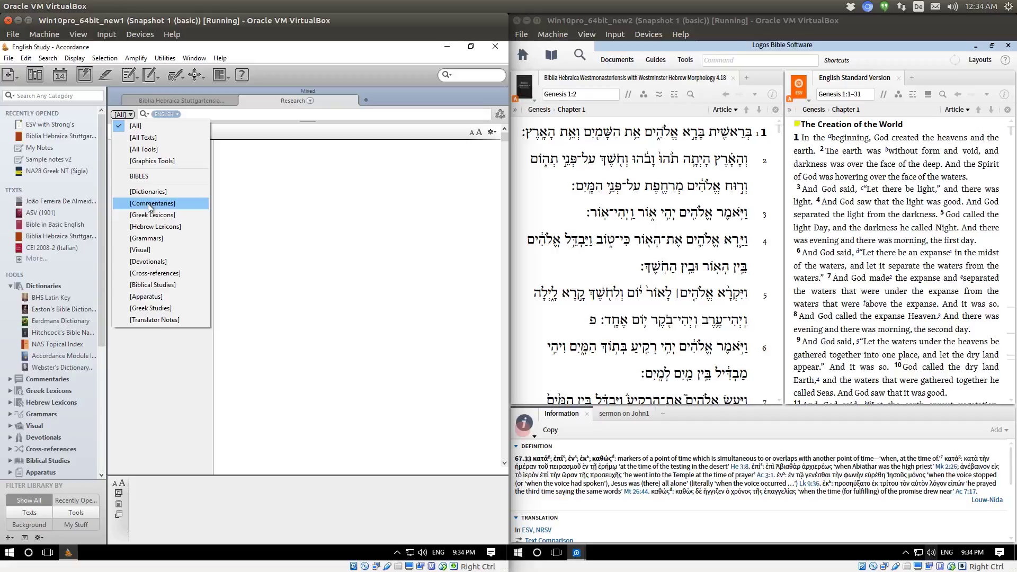
{"action": "left_click", "coordinate": [205, 114]}
{"action": "left_click", "coordinate": [164, 114]}
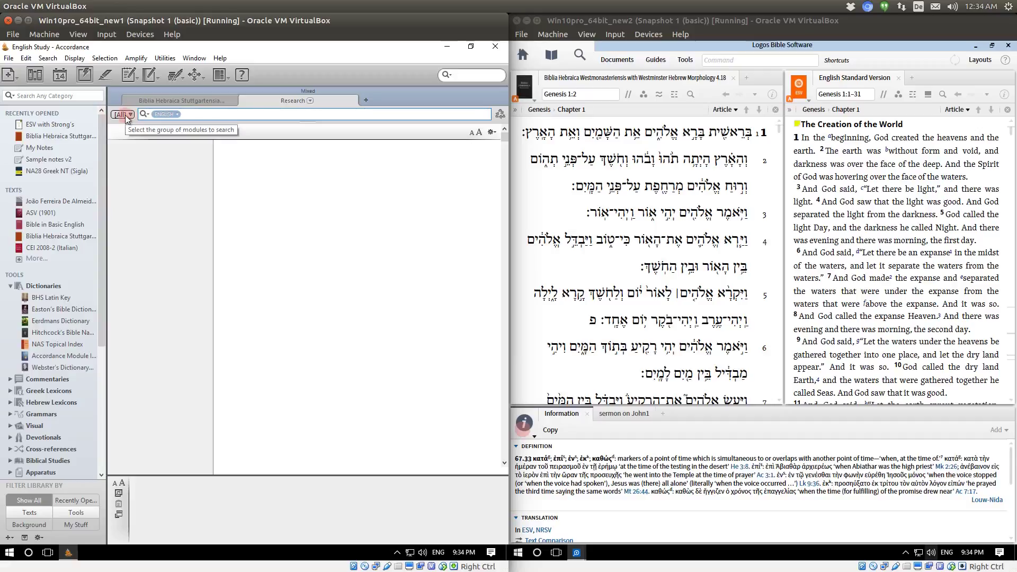
{"action": "left_click", "coordinate": [126, 115]}
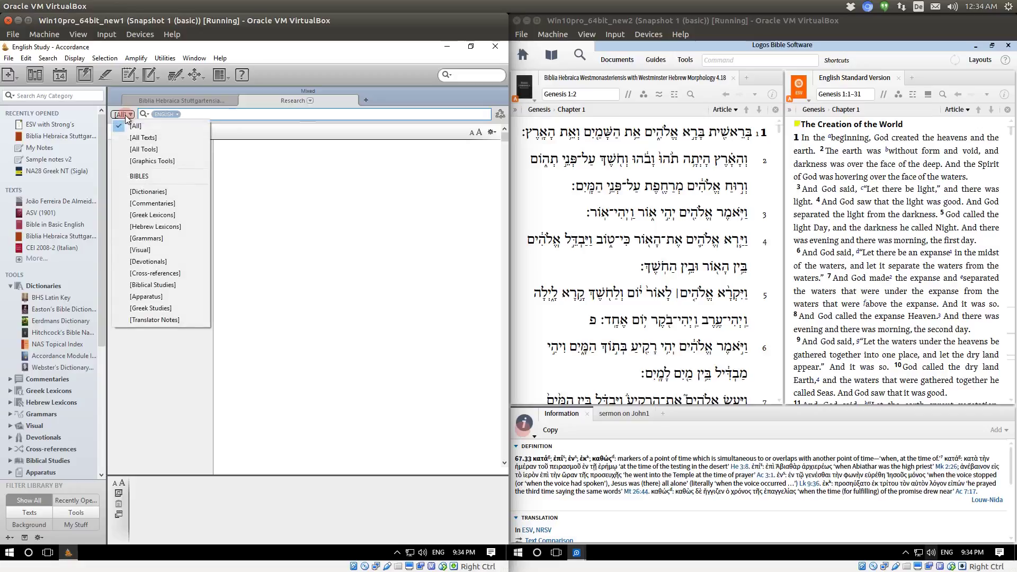
Step: Search all modules for "Sabbath" in the Research tab
{"action": "left_click", "coordinate": [209, 115]}
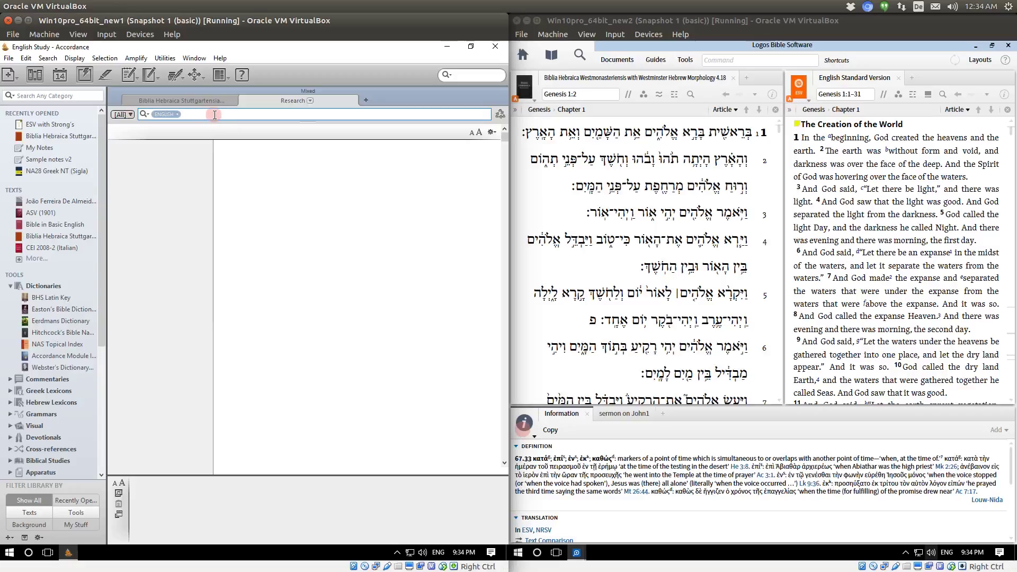
{"action": "type", "text": "Sabbath"}
{"action": "key", "text": "Return"}
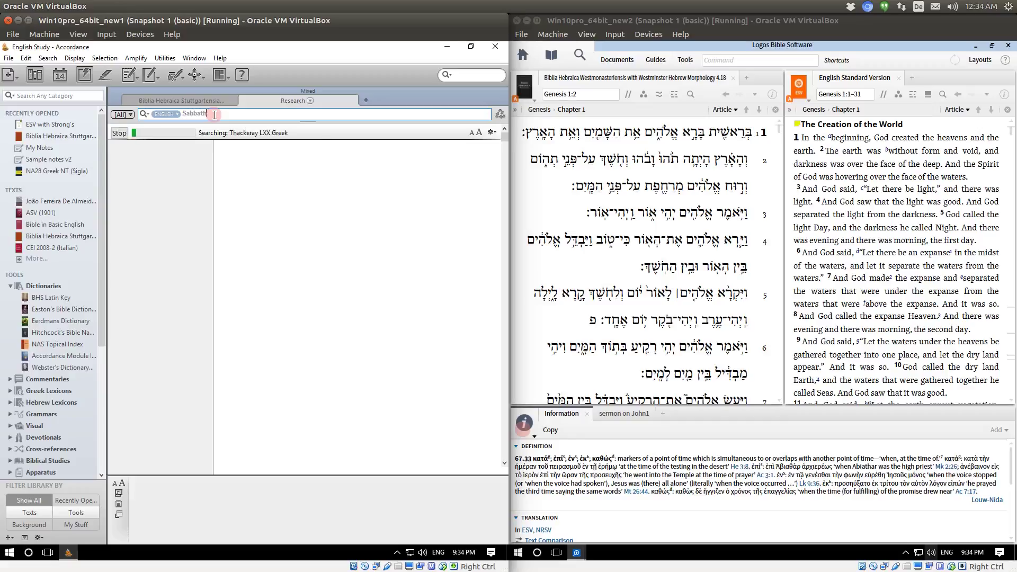
{"action": "left_click", "coordinate": [271, 219]}
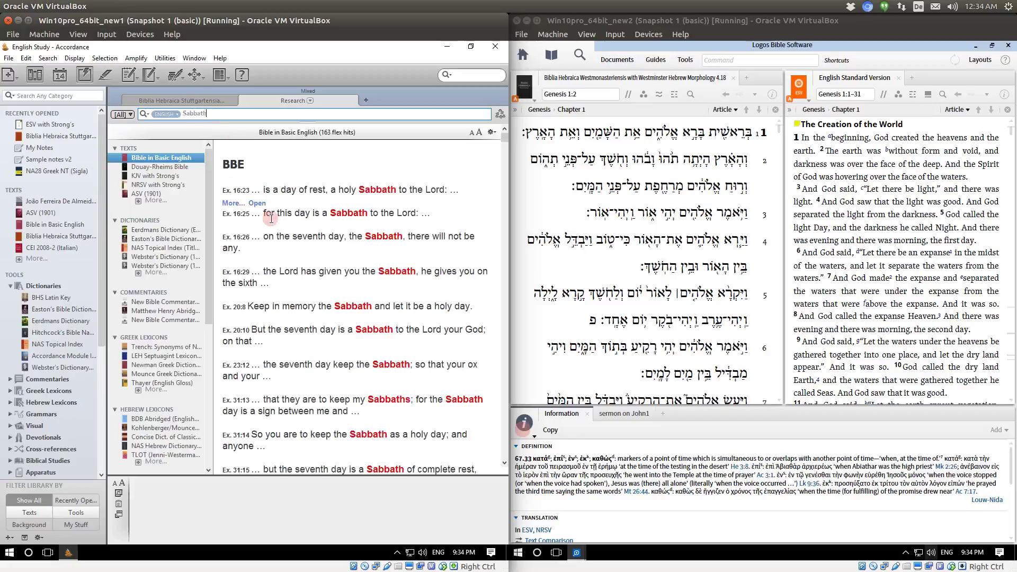
Step: View the Sabbath hits in the dictionaries, including Eerdmans Dictionary and Easton's Bible Dictionary
{"action": "left_click_drag", "start_coordinate": [208, 170], "coordinate": [209, 138]}
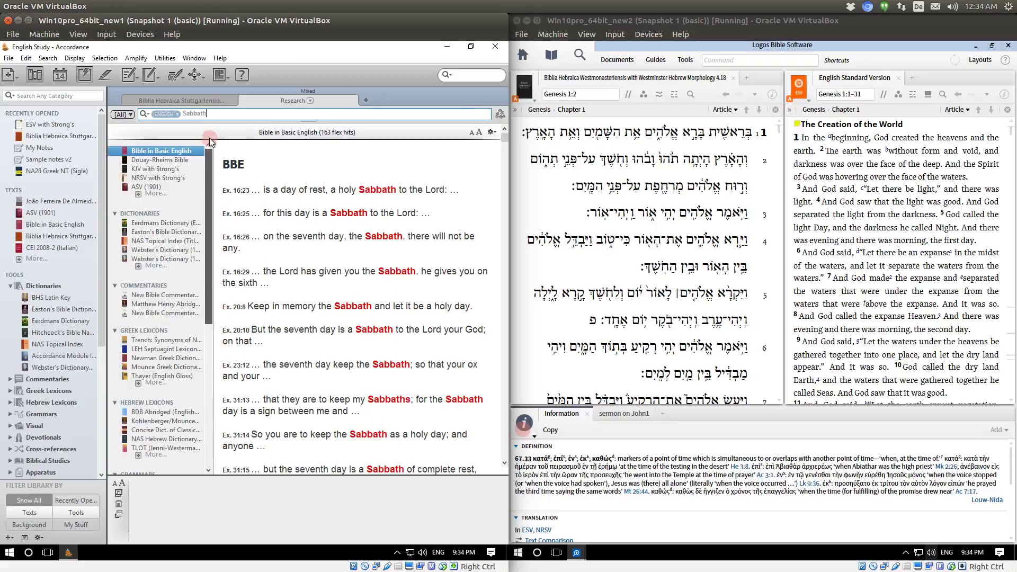
{"action": "scroll", "coordinate": [208, 139], "scroll_direction": "down", "scroll_amount": 1}
{"action": "scroll", "coordinate": [188, 206], "scroll_direction": "up", "scroll_amount": 1}
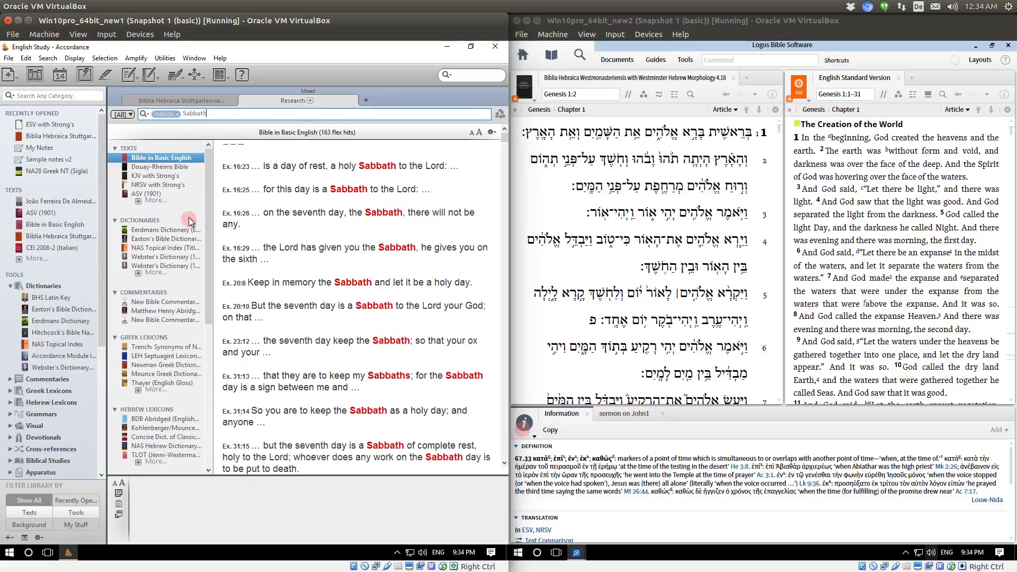
{"action": "left_click", "coordinate": [149, 231]}
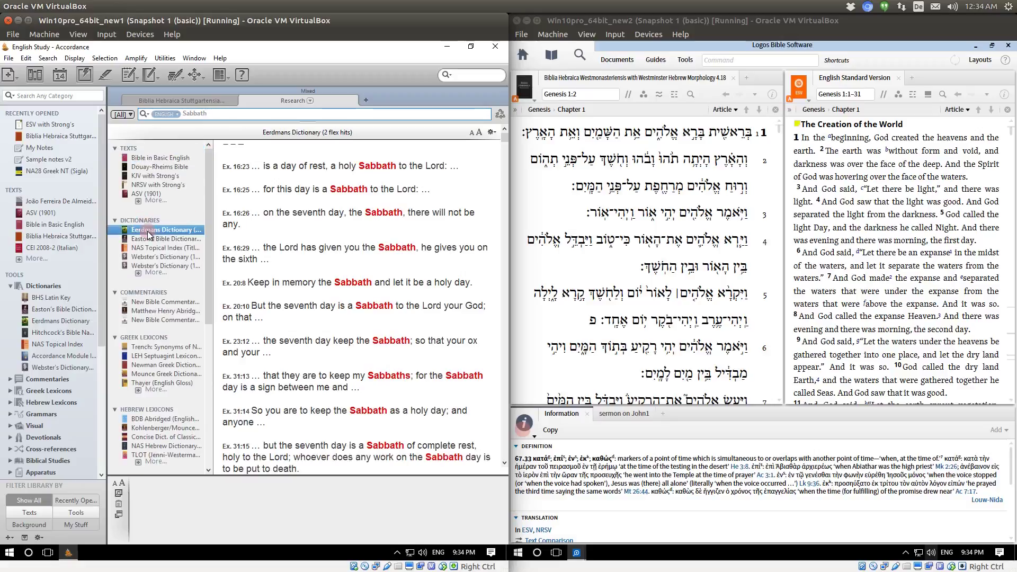
{"action": "scroll", "coordinate": [397, 217], "scroll_direction": "down", "scroll_amount": 2}
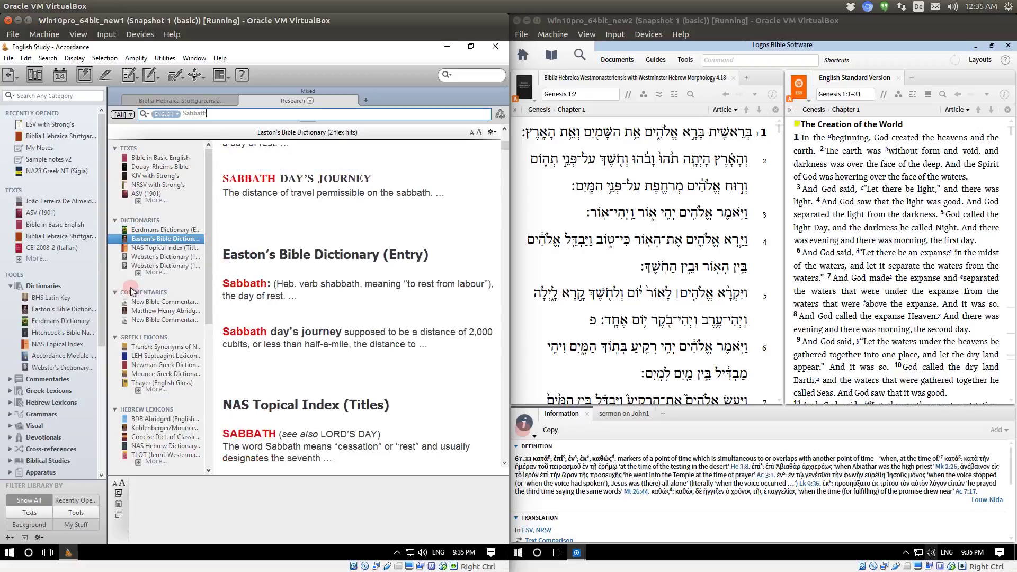
Step: View the Sabbath hits in the New Bible Commentary and in the NIV (2011) Notes
{"action": "left_click", "coordinate": [158, 301]}
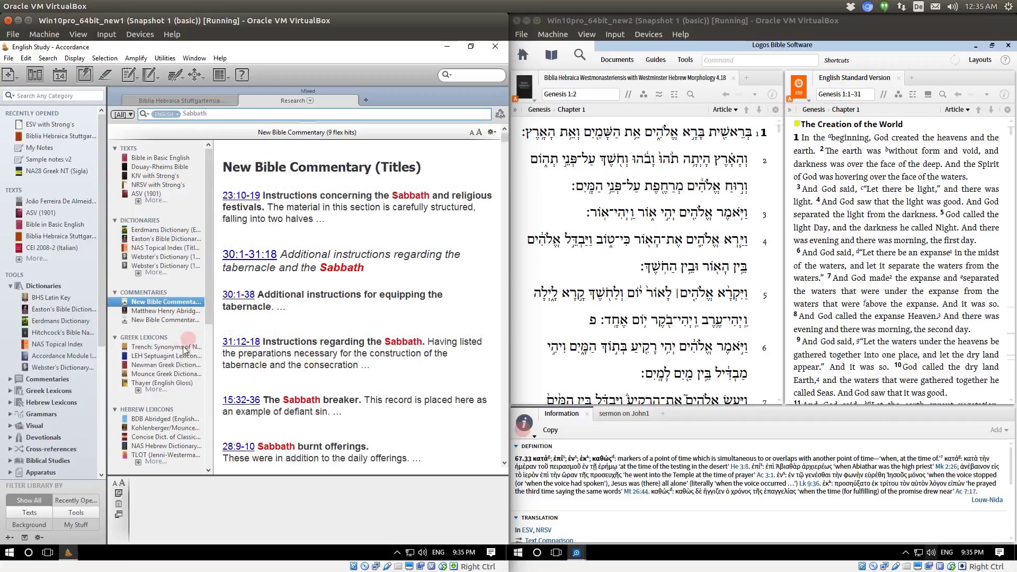
{"action": "scroll", "coordinate": [156, 381], "scroll_direction": "down", "scroll_amount": 9}
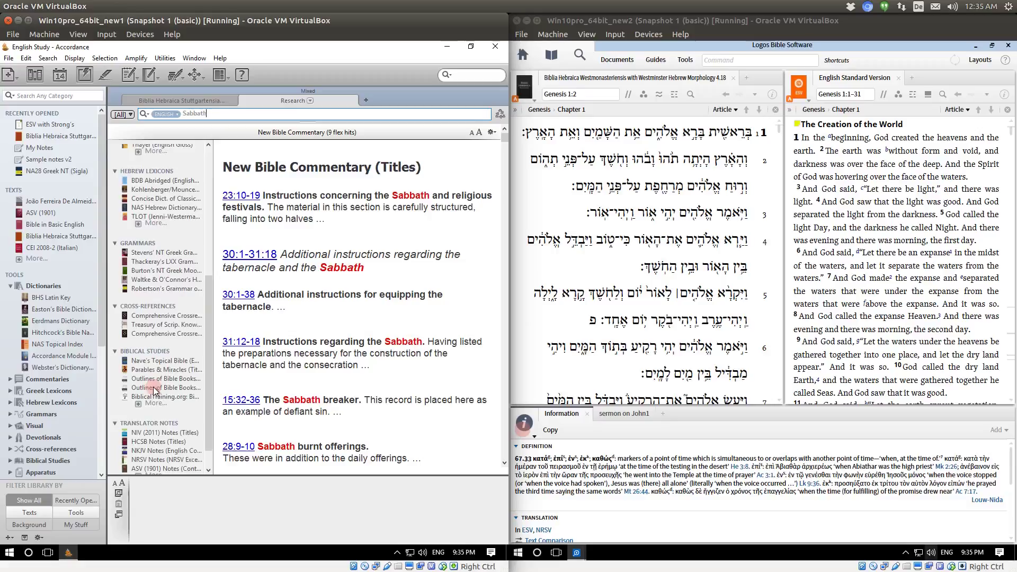
{"action": "scroll", "coordinate": [153, 391], "scroll_direction": "down", "scroll_amount": 1}
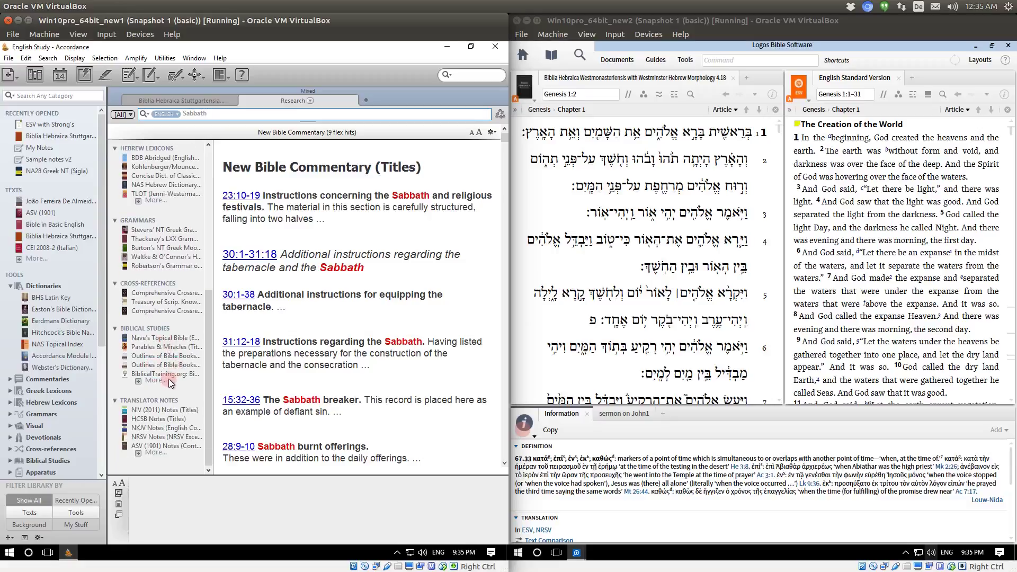
{"action": "left_click", "coordinate": [167, 411]}
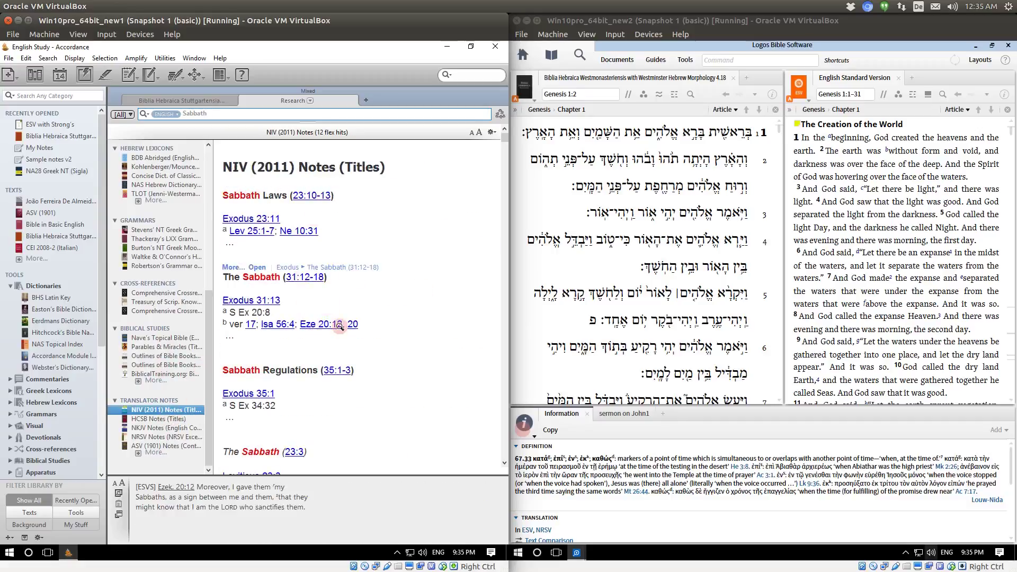
{"action": "scroll", "coordinate": [174, 239], "scroll_direction": "up", "scroll_amount": 3}
{"action": "scroll", "coordinate": [173, 240], "scroll_direction": "up", "scroll_amount": 3}
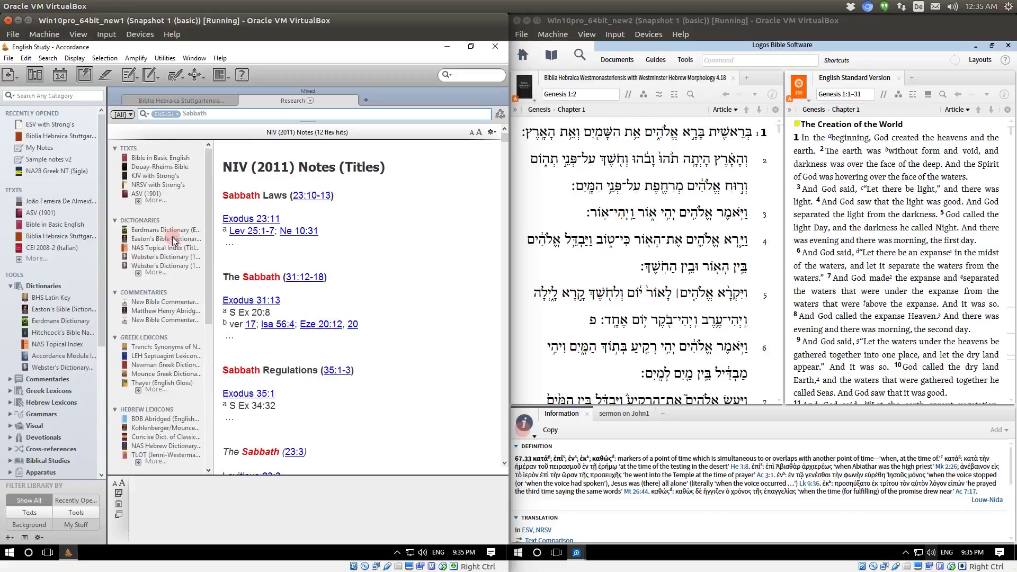
Step: Switch to Logos, open a new Search panel and float it in its own window
{"action": "left_click", "coordinate": [570, 220]}
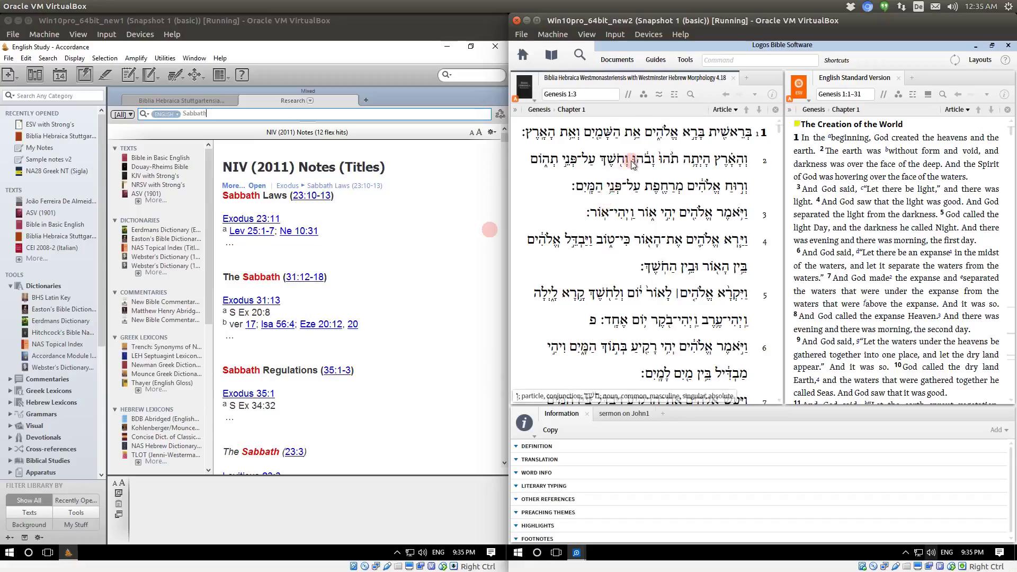
{"action": "left_click", "coordinate": [580, 55]}
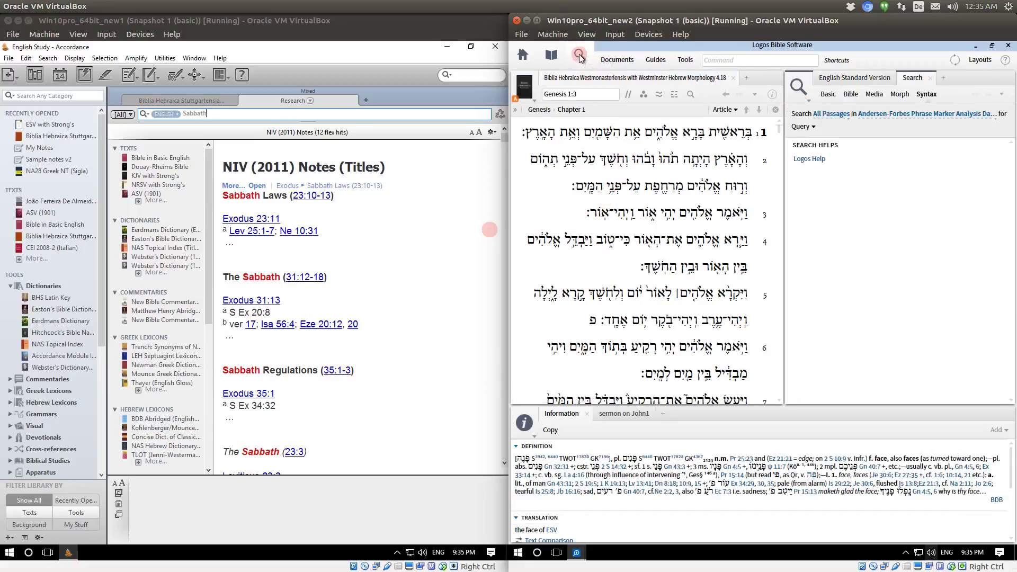
{"action": "left_click", "coordinate": [799, 88]}
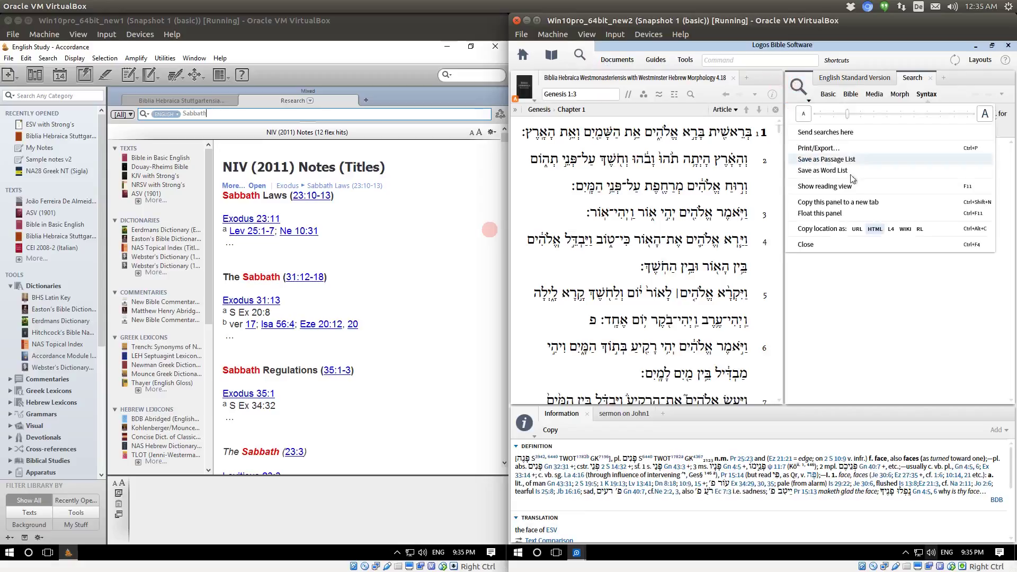
{"action": "left_click", "coordinate": [834, 213]}
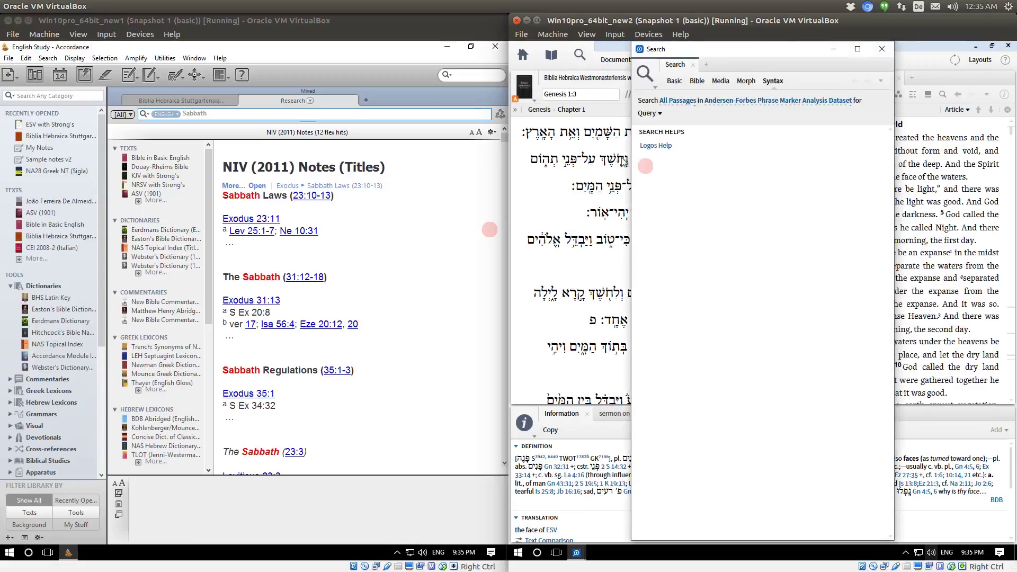
Step: Move the floating Search window aside and, after looking through the search types, change it from Syntax to a Basic search
{"action": "left_click_drag", "start_coordinate": [632, 148], "coordinate": [552, 147]}
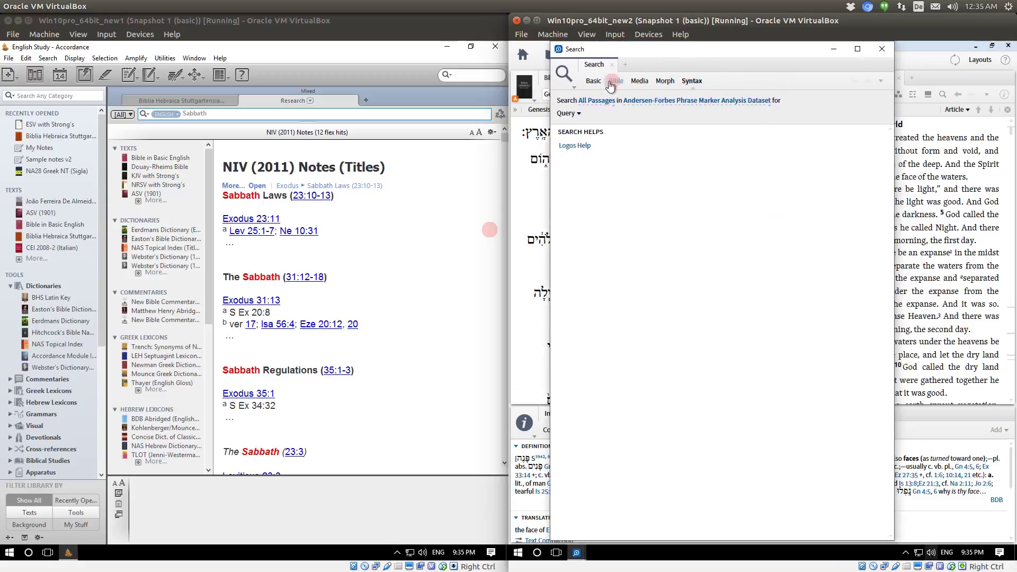
{"action": "left_click", "coordinate": [726, 86]}
{"action": "left_click", "coordinate": [660, 83]}
{"action": "left_click", "coordinate": [690, 83]}
{"action": "left_click", "coordinate": [640, 82]}
{"action": "left_click", "coordinate": [622, 83]}
{"action": "left_click", "coordinate": [594, 82]}
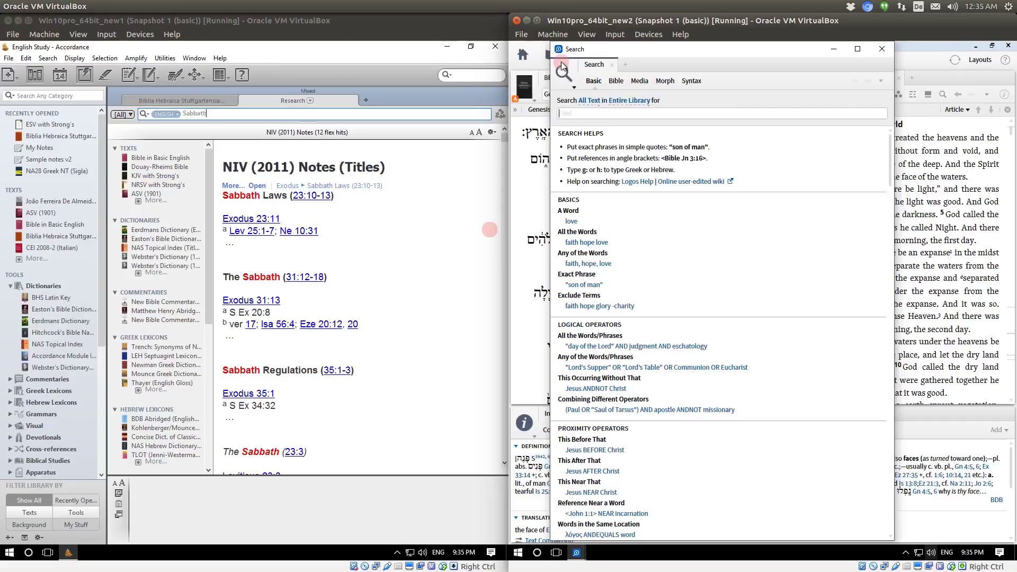
Step: View the list of library scopes available for the Basic search and leave the scope at Entire Library
{"action": "left_click", "coordinate": [629, 103]}
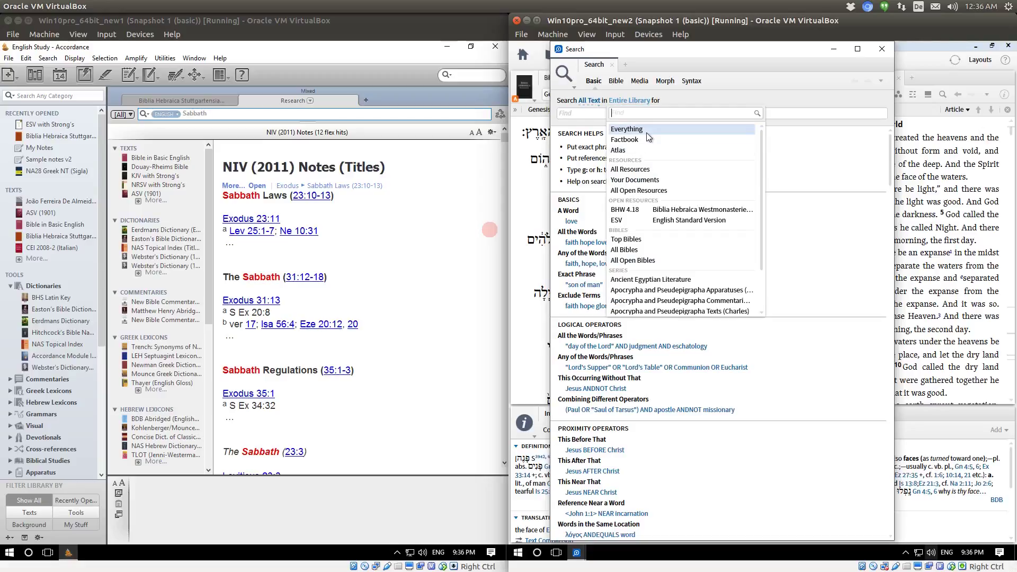
{"action": "left_click", "coordinate": [701, 54]}
{"action": "left_click", "coordinate": [815, 142]}
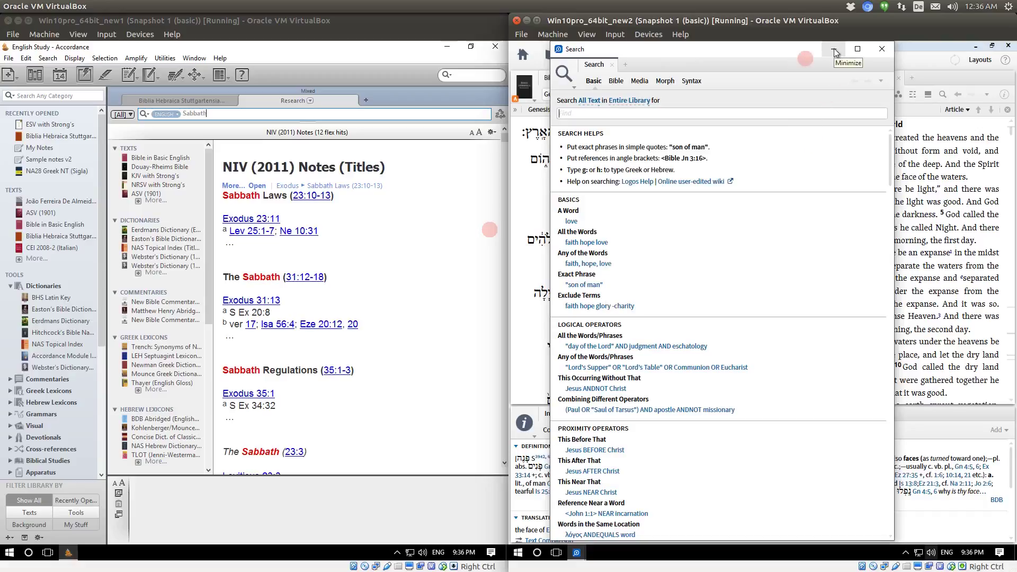
Step: Run a Basic search for "Sabbath" in All Text across the Entire Library
{"action": "left_click", "coordinate": [591, 103]}
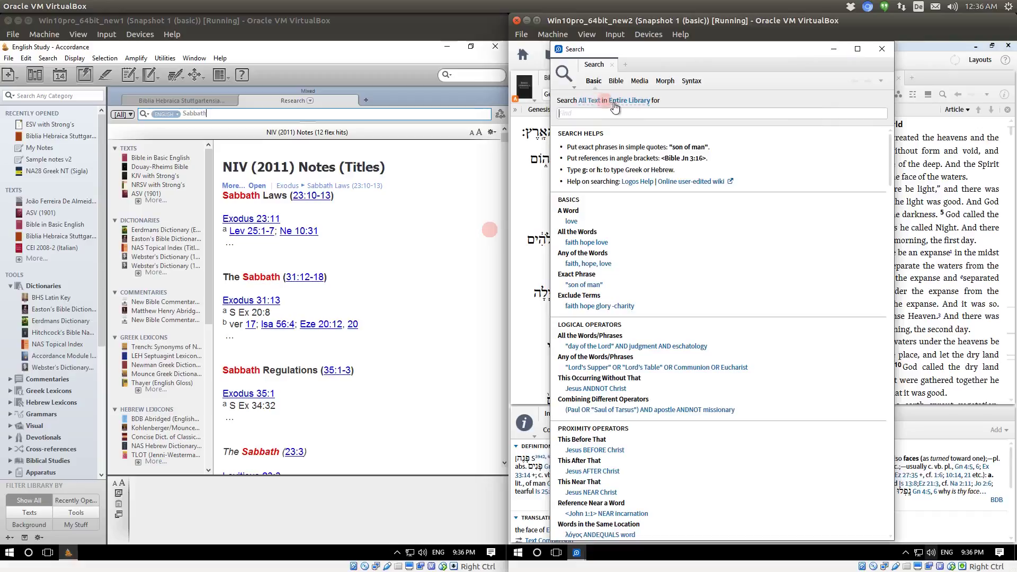
{"action": "left_click", "coordinate": [595, 115]}
{"action": "type", "text": "Sabbath"}
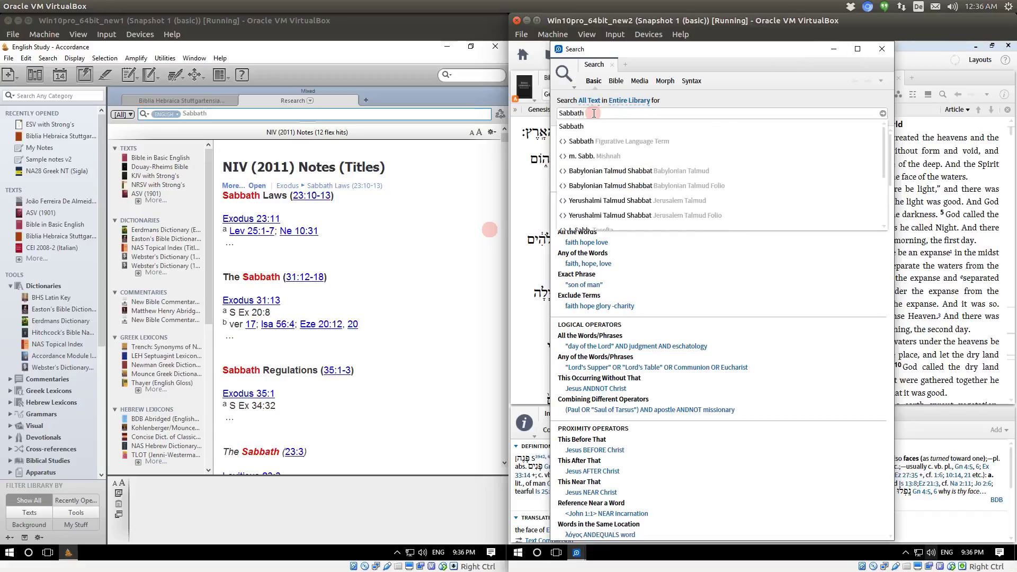
{"action": "key", "text": "Return"}
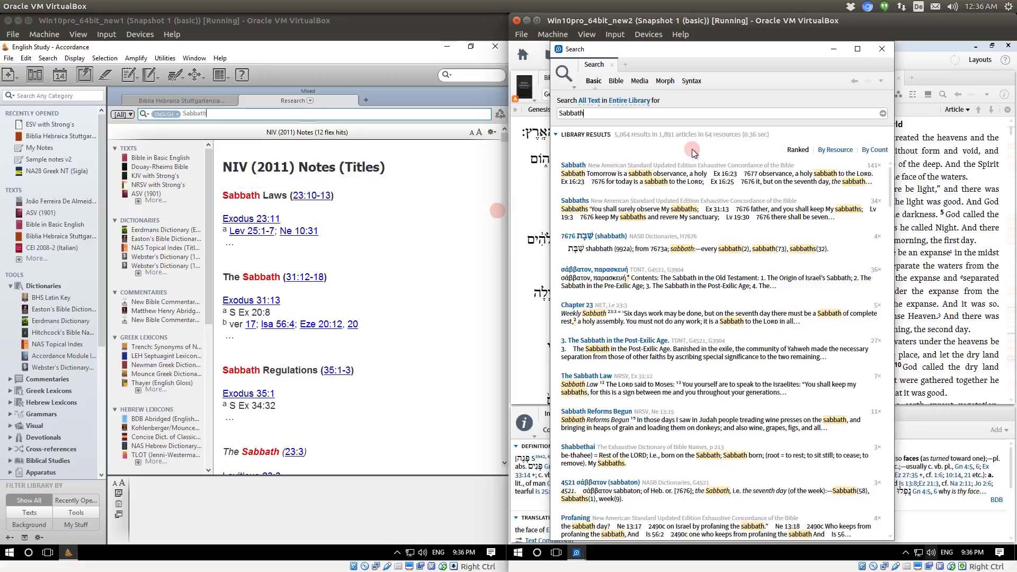
Step: Arrange the Sabbath results by resource and by count, expanding the first resource in each arrangement
{"action": "left_click", "coordinate": [833, 151]}
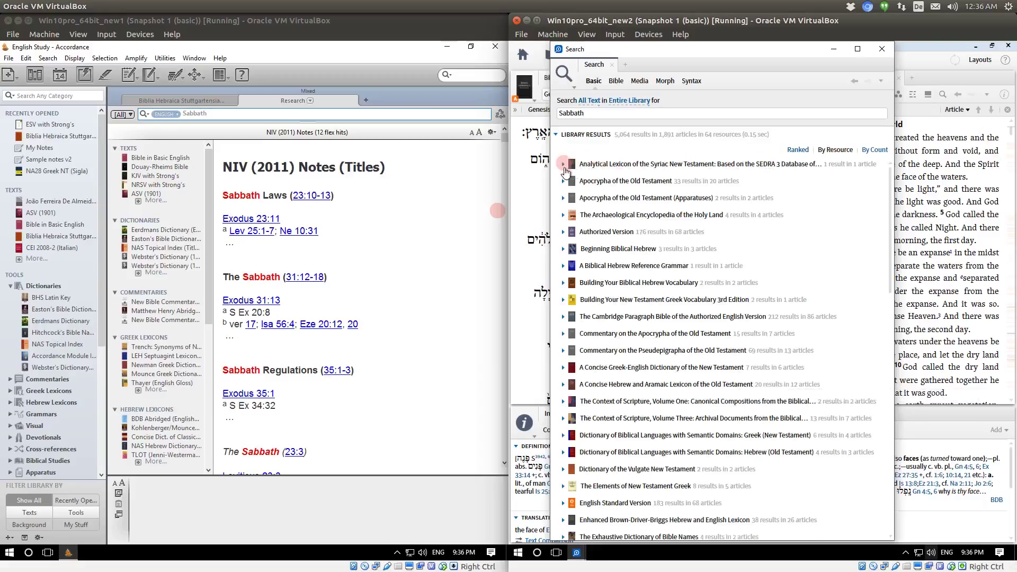
{"action": "left_click", "coordinate": [564, 164]}
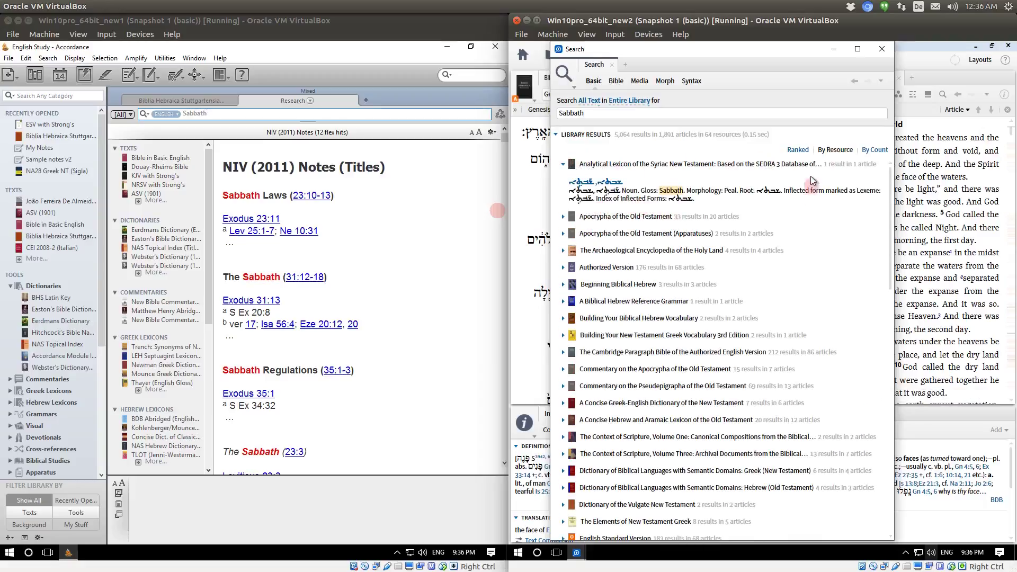
{"action": "left_click", "coordinate": [880, 151]}
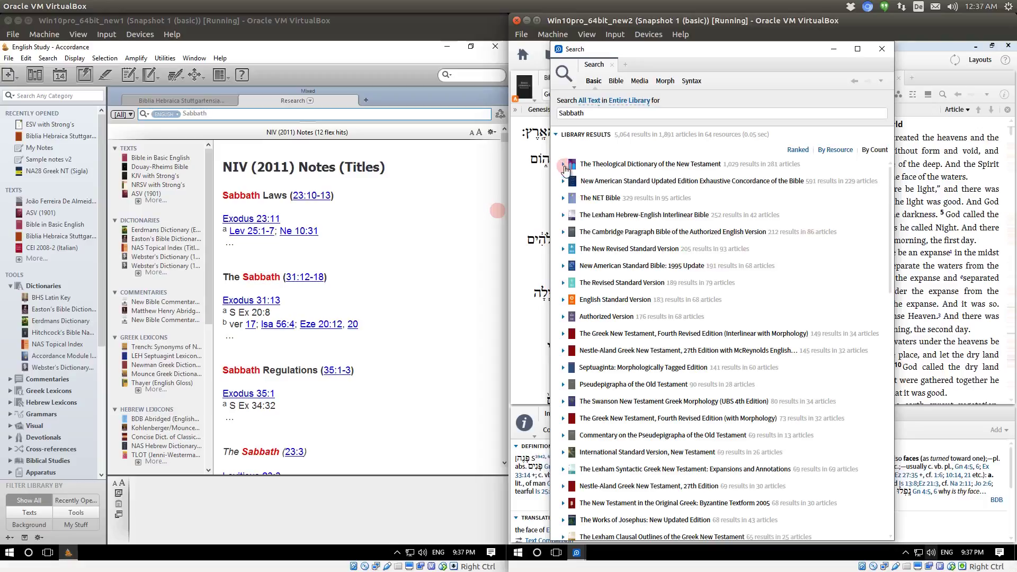
{"action": "left_click", "coordinate": [563, 165]}
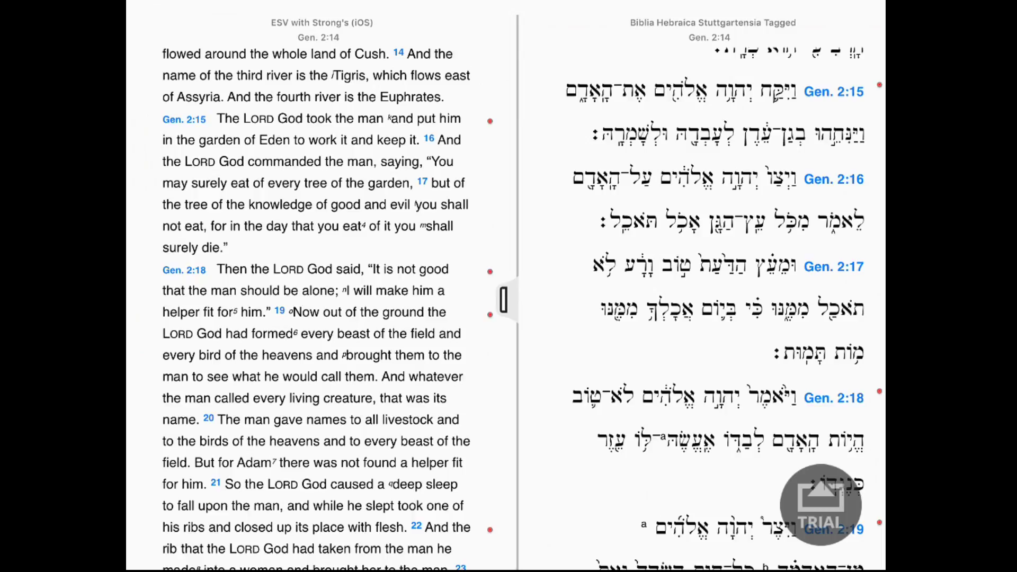
Step: Bring up Accordance on the iPad and scroll through Genesis 2 in the parallel ESV with Strong's and Biblia Hebraica Stuttgartensia texts
{"action": "left_click_drag", "start_coordinate": [509, 570], "coordinate": [509, 371]}
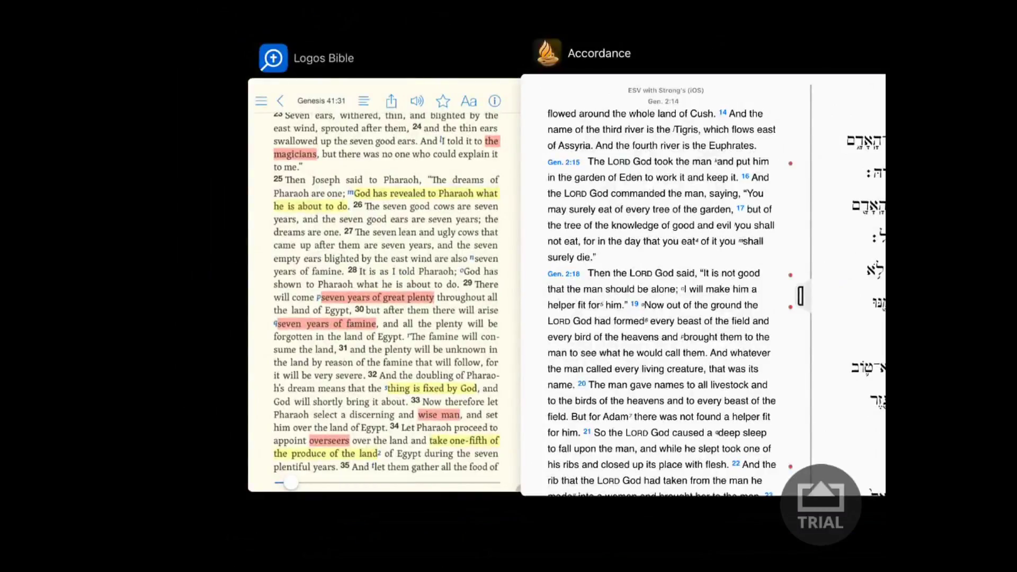
{"action": "left_click", "coordinate": [700, 286]}
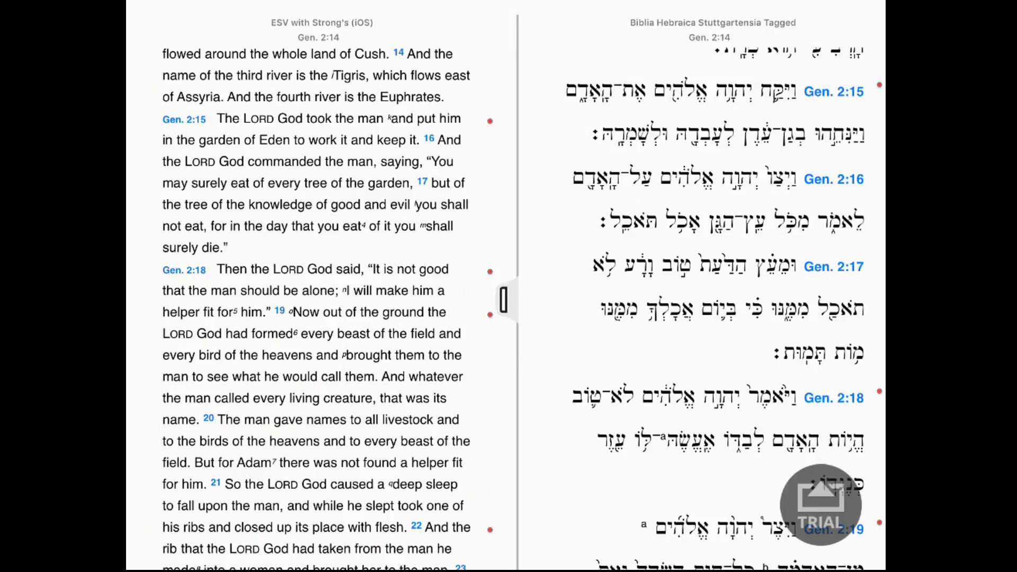
{"action": "left_click_drag", "start_coordinate": [506, 570], "coordinate": [506, 318]}
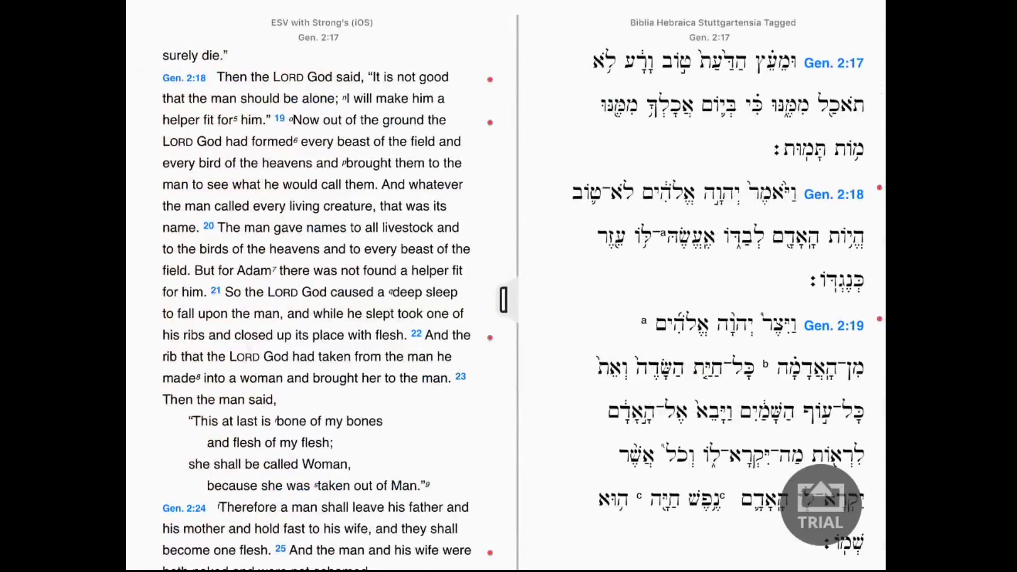
{"action": "scroll", "coordinate": [318, 308], "scroll_direction": "down", "scroll_amount": 5}
{"action": "scroll", "coordinate": [318, 307], "scroll_direction": "up", "scroll_amount": 7}
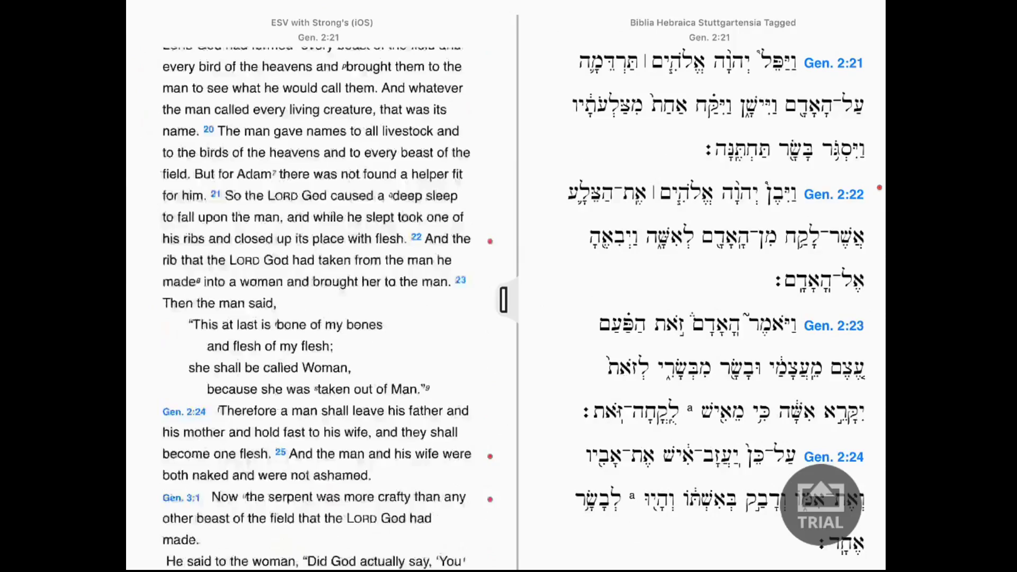
{"action": "scroll", "coordinate": [318, 307], "scroll_direction": "up", "scroll_amount": 6}
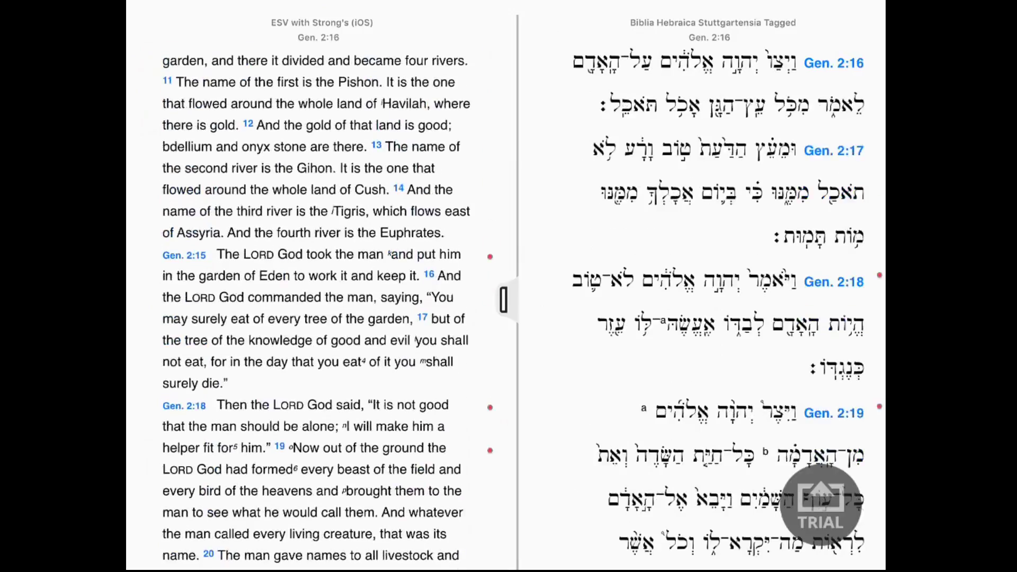
{"action": "scroll", "coordinate": [318, 307], "scroll_direction": "down", "scroll_amount": 4}
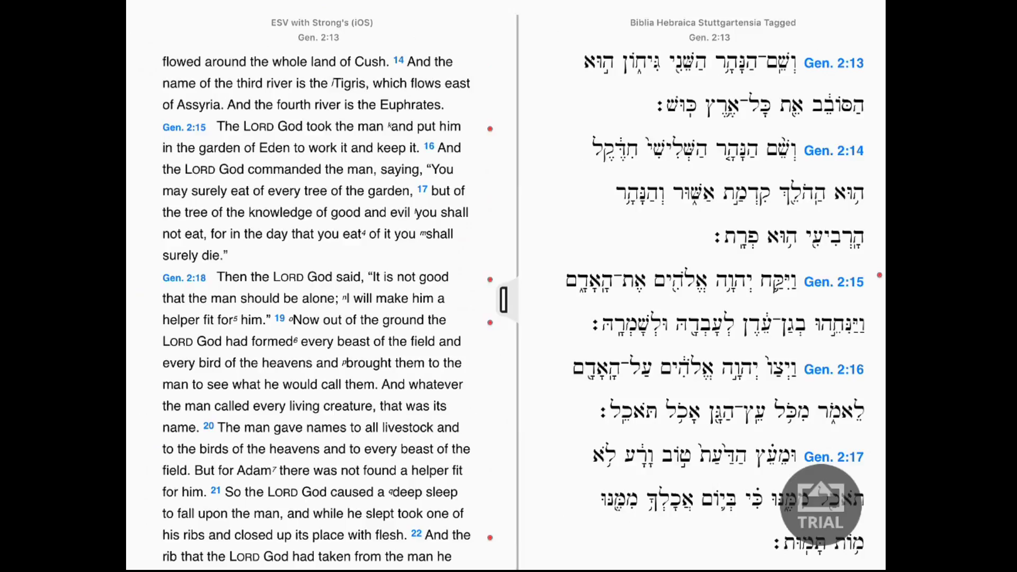
Step: Highlight "put him in the garden of Eden" in Genesis 2:15 of the ESV with the Yellow style
{"action": "double_click", "coordinate": [426, 126]}
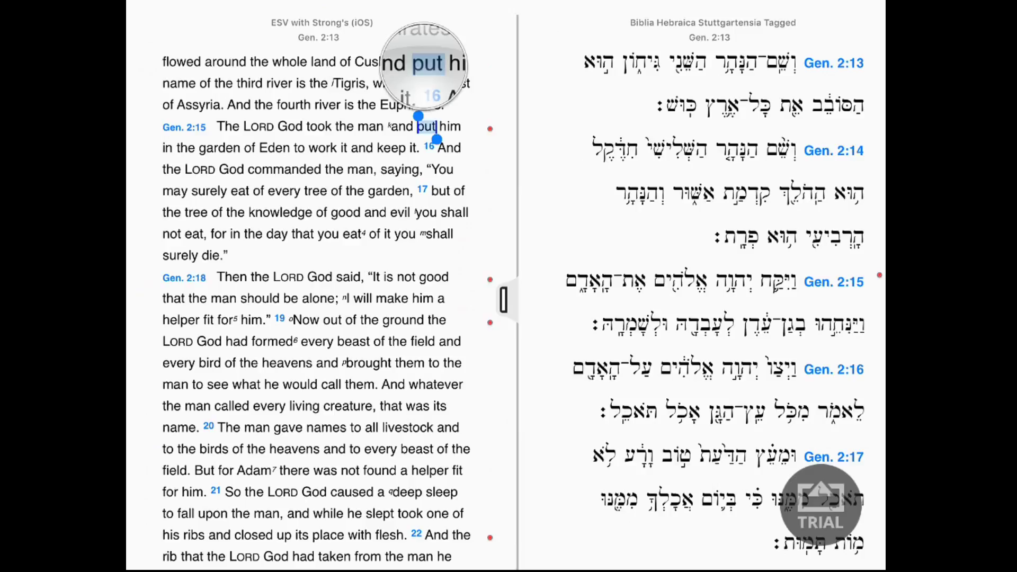
{"action": "left_click_drag", "start_coordinate": [437, 138], "coordinate": [291, 159]}
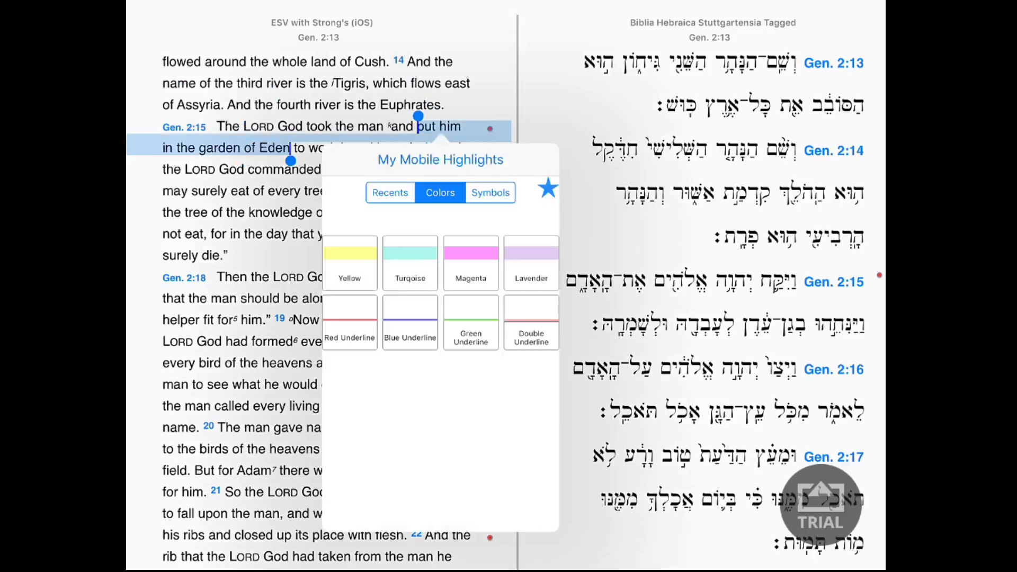
{"action": "left_click", "coordinate": [350, 260]}
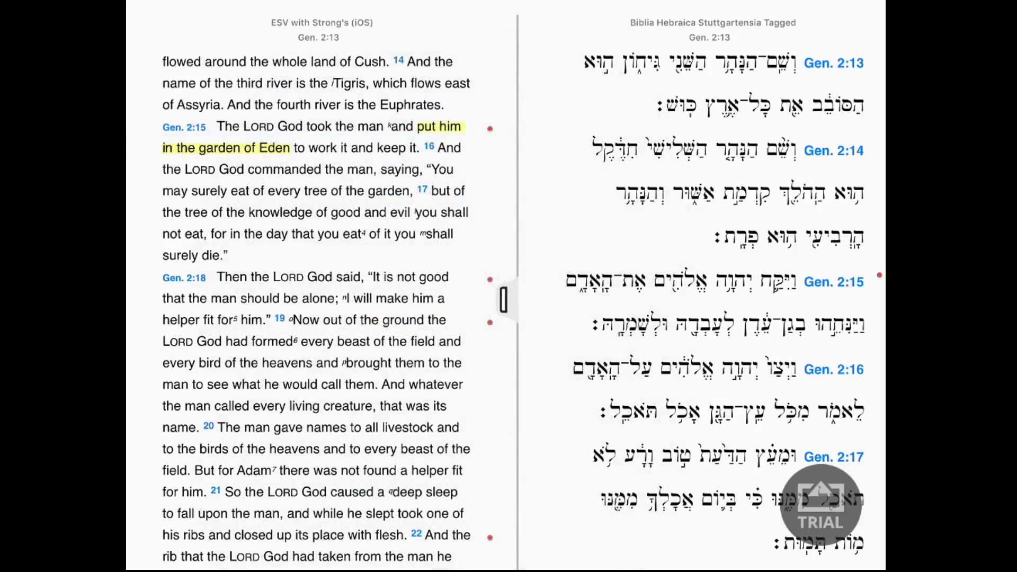
Step: Look up the parsing and dictionary entry of the Hebrew verb וַיַּנִּחֵהוּ in Genesis 2:15
{"action": "scroll", "coordinate": [715, 307], "scroll_direction": "down", "scroll_amount": 3}
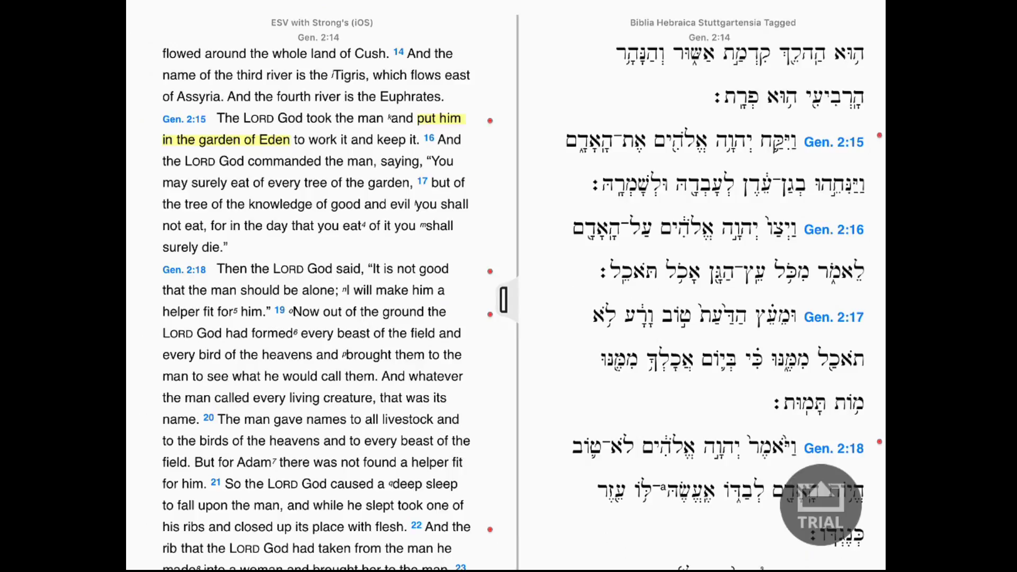
{"action": "left_click", "coordinate": [840, 185]}
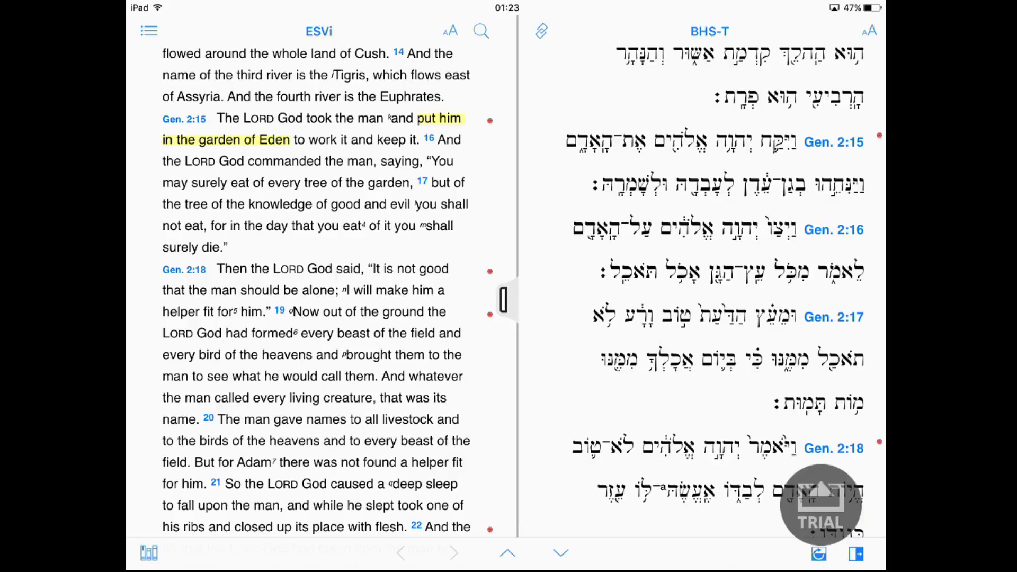
{"action": "left_click", "coordinate": [841, 185]}
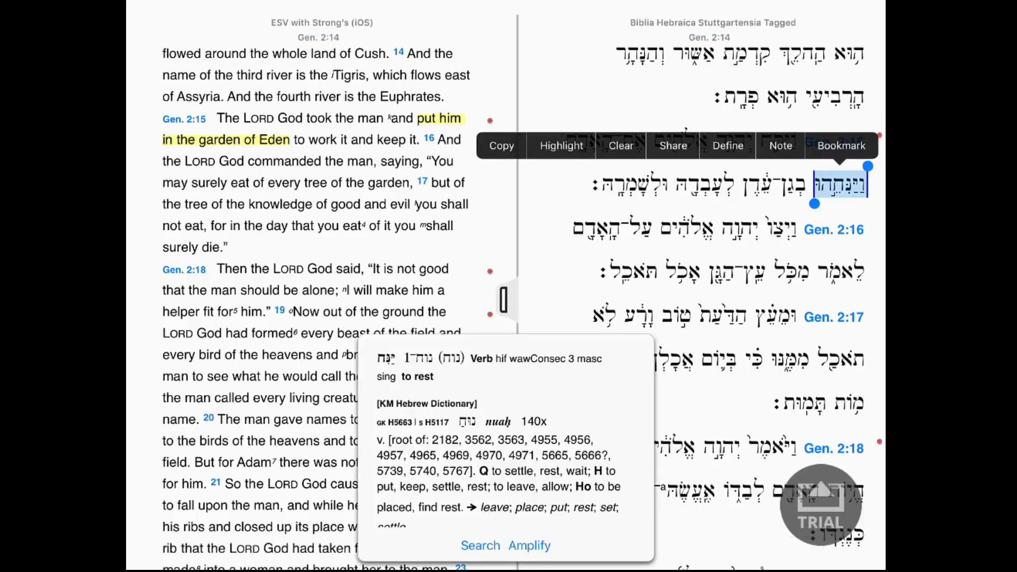
{"action": "scroll", "coordinate": [506, 445], "scroll_direction": "up", "scroll_amount": 1}
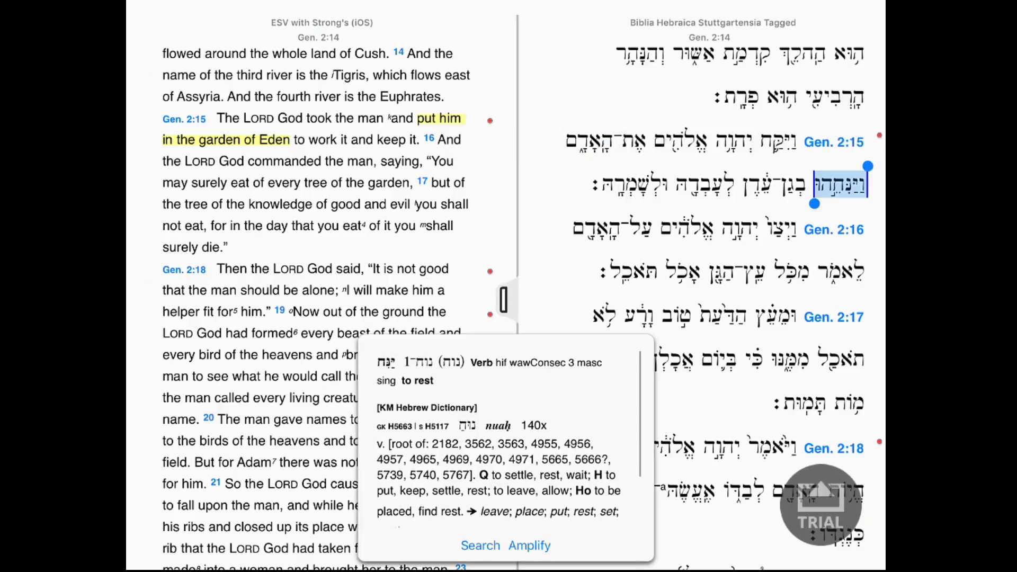
{"action": "scroll", "coordinate": [506, 445], "scroll_direction": "down", "scroll_amount": 1}
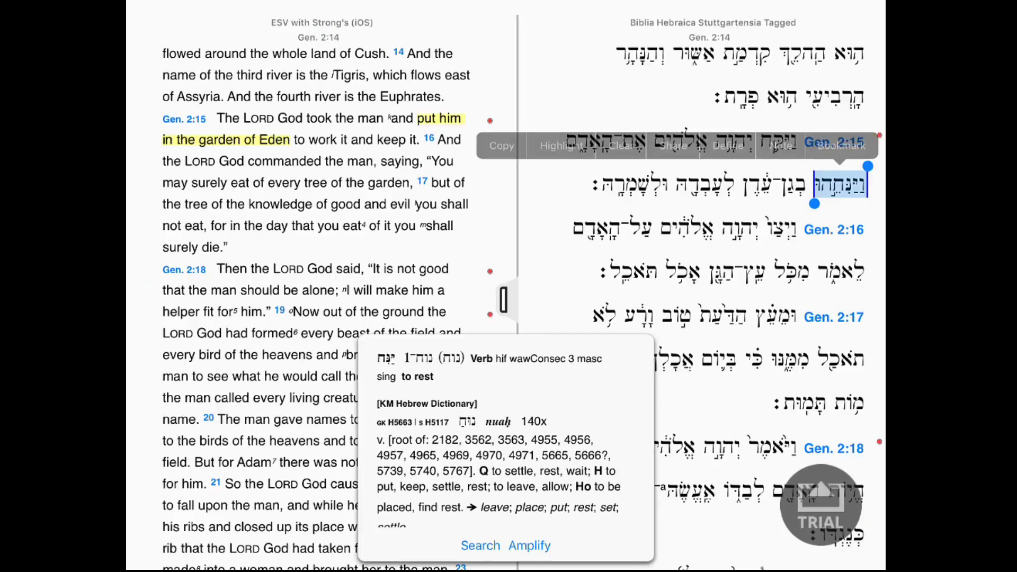
Step: Highlight the Hebrew phrase for "put him in the garden of Eden" in Genesis 2:15 in yellow
{"action": "left_click", "coordinate": [758, 185]}
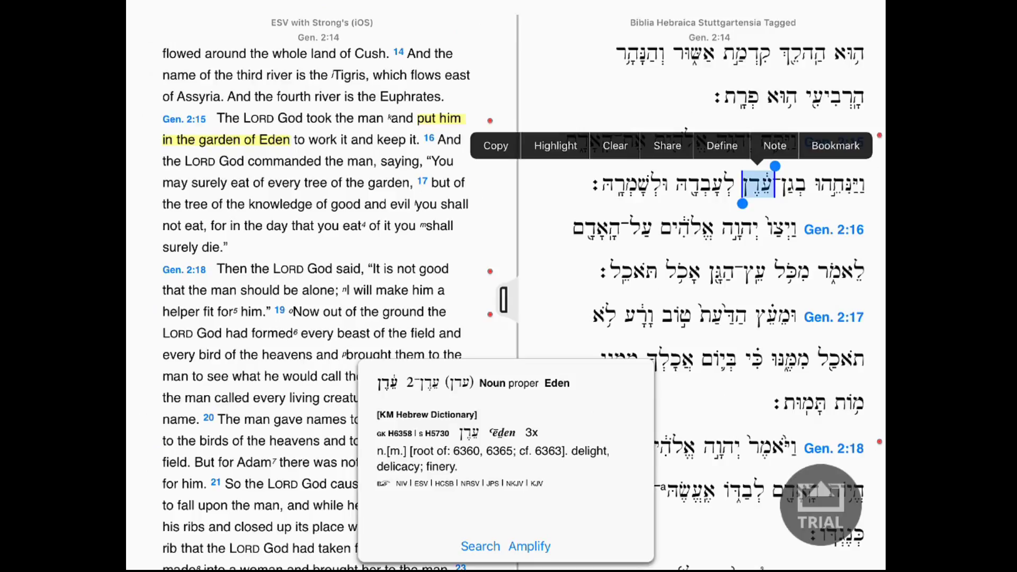
{"action": "left_click_drag", "start_coordinate": [775, 166], "coordinate": [867, 166]}
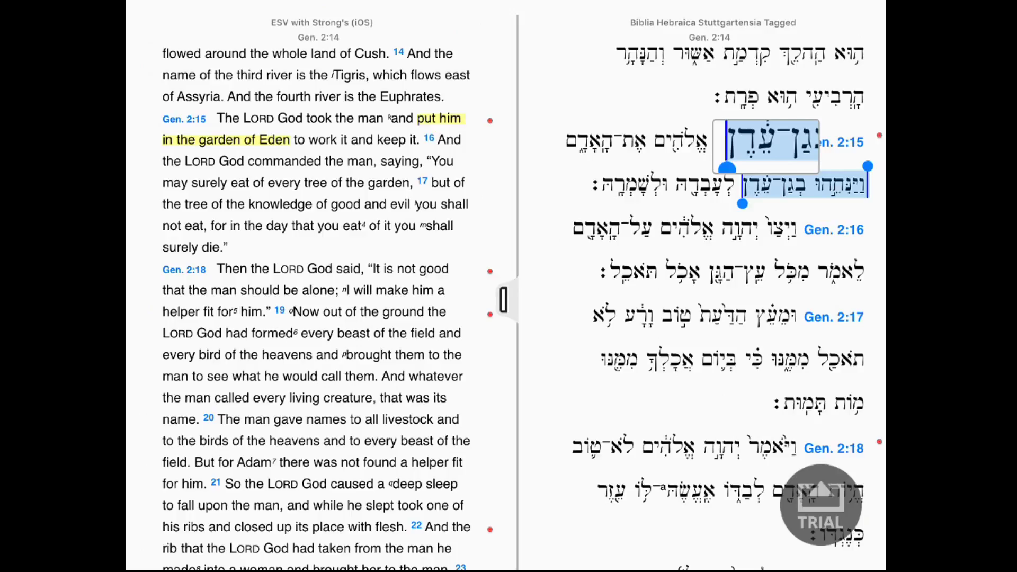
Step: Look up "man" in Genesis 2:15 of the ESV with Strong's and read on through the chapter
{"action": "double_click", "coordinate": [372, 118]}
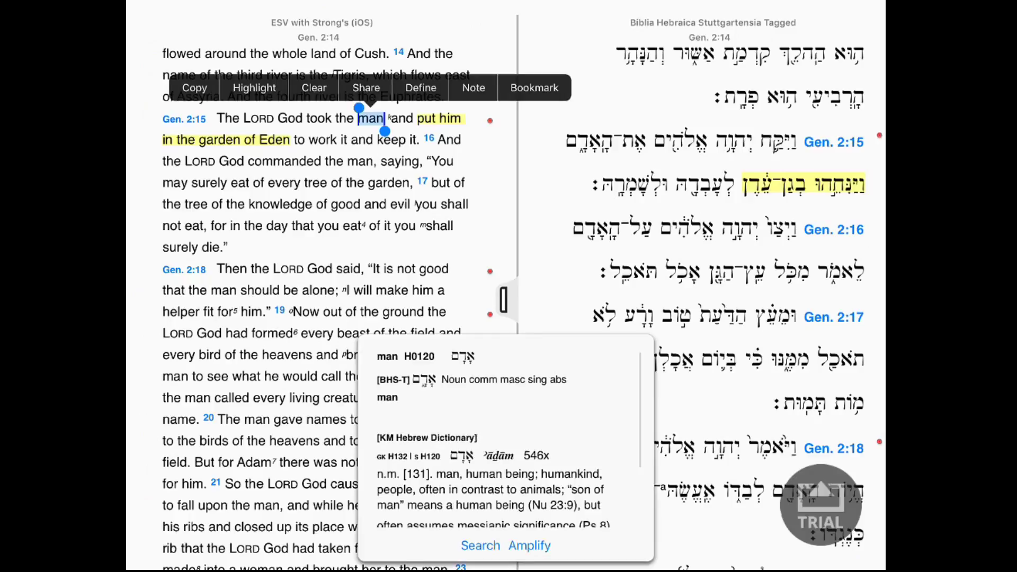
{"action": "scroll", "coordinate": [317, 307], "scroll_direction": "down", "scroll_amount": 5}
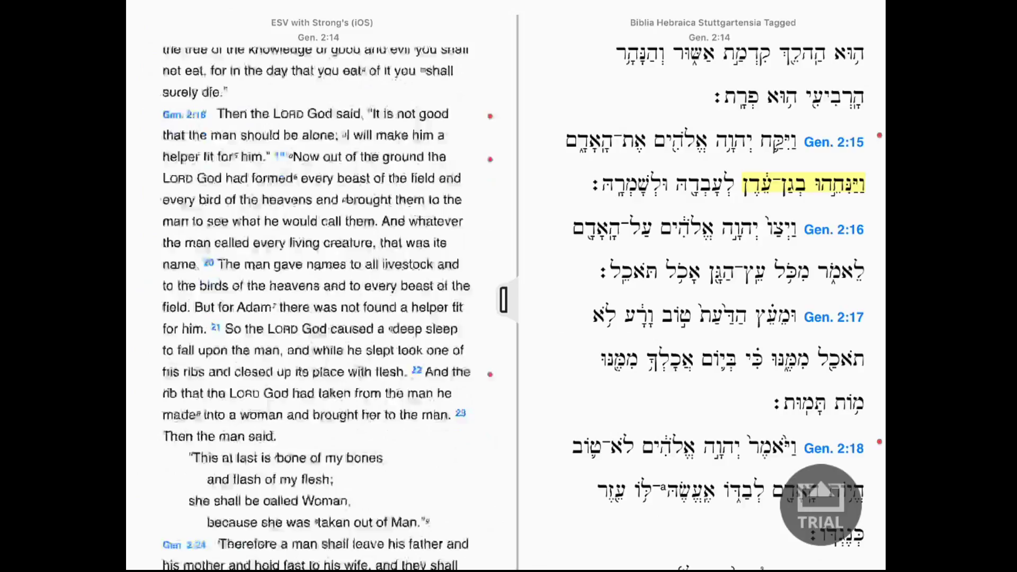
{"action": "scroll", "coordinate": [317, 307], "scroll_direction": "down", "scroll_amount": 15}
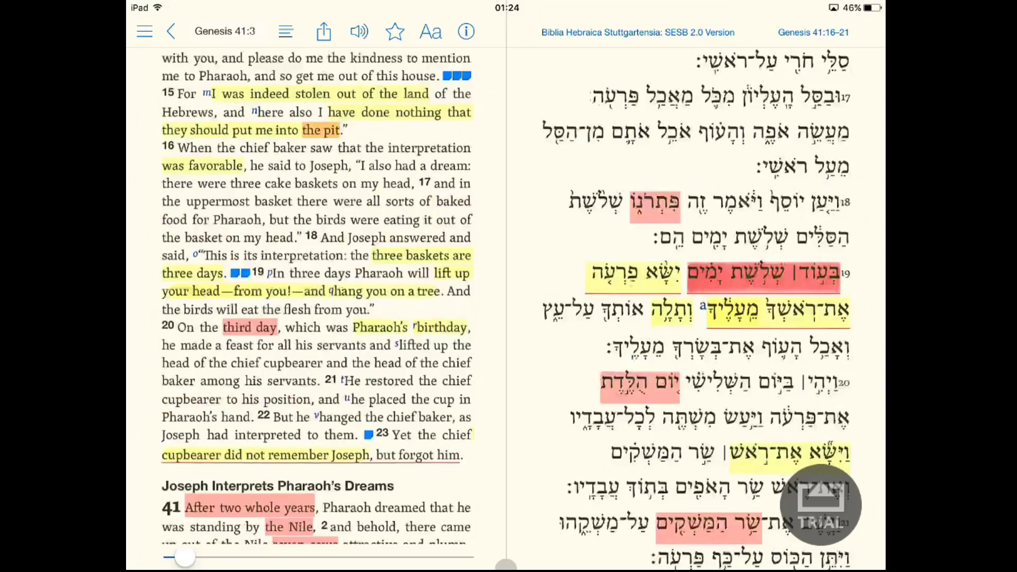
Step: In Logos on the iPad, go to Genesis 2:15 in the English Standard Version and select the highlighted phrase "and put him in the garden"
{"action": "scroll", "coordinate": [317, 296], "scroll_direction": "up", "scroll_amount": 2}
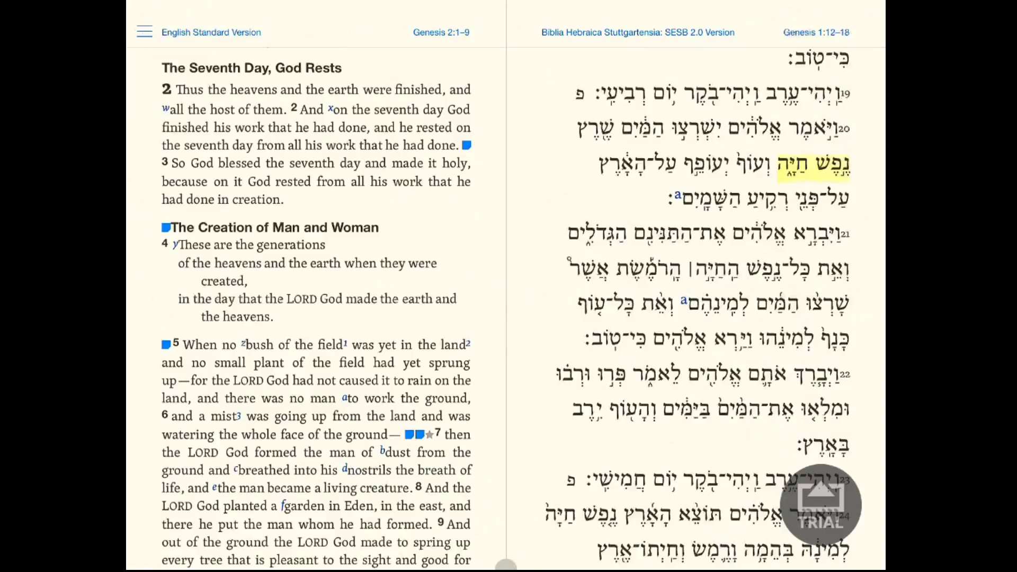
{"action": "scroll", "coordinate": [317, 318], "scroll_direction": "down", "scroll_amount": 7}
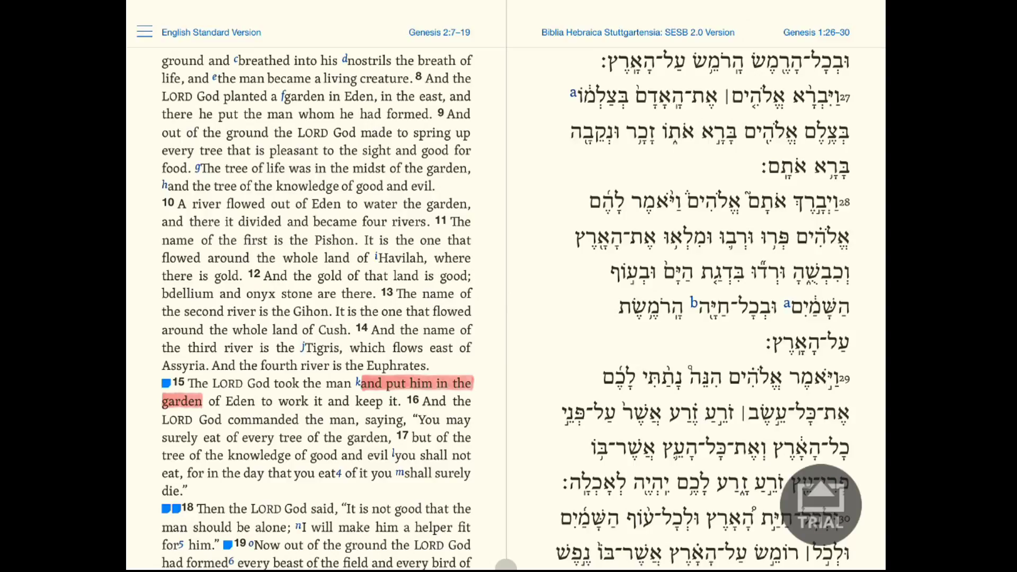
{"action": "left_click", "coordinate": [394, 383]}
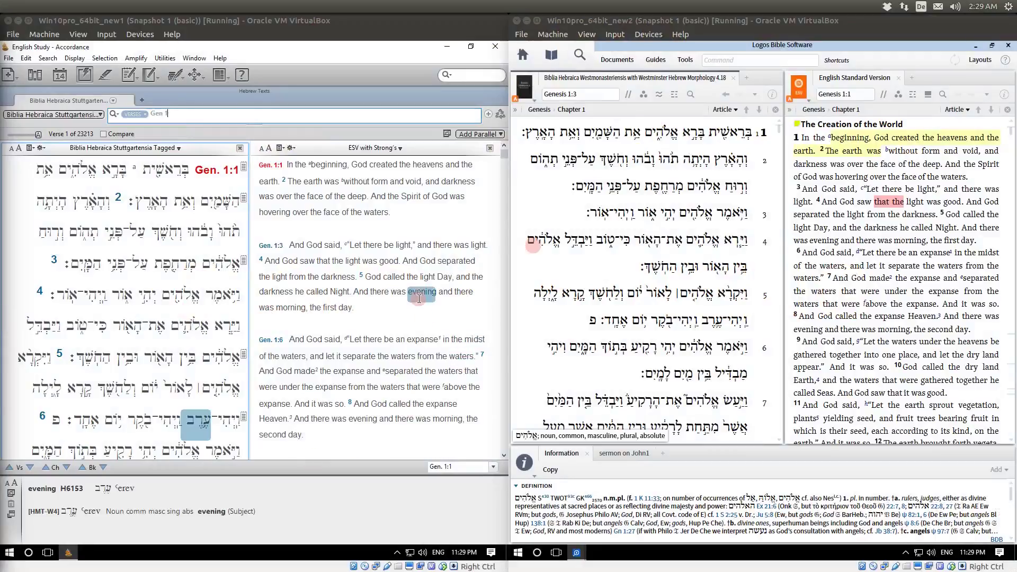
Step: Back on the desktop, place the cursor in Accordance's ESV with Strong's and in Logos's English Standard Version to compare word information in Genesis 1
{"action": "left_click", "coordinate": [422, 327]}
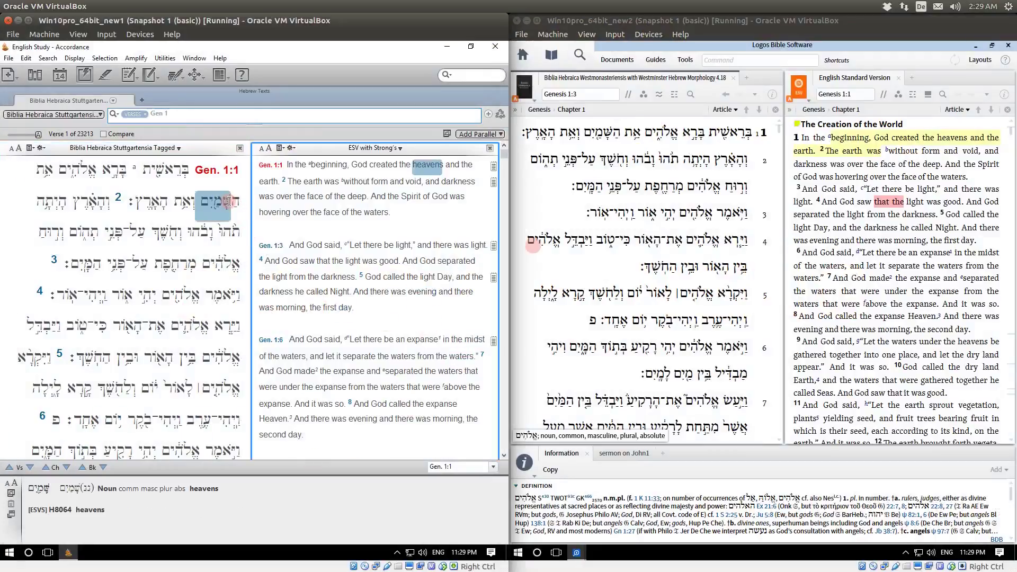
{"action": "left_click", "coordinate": [836, 241]}
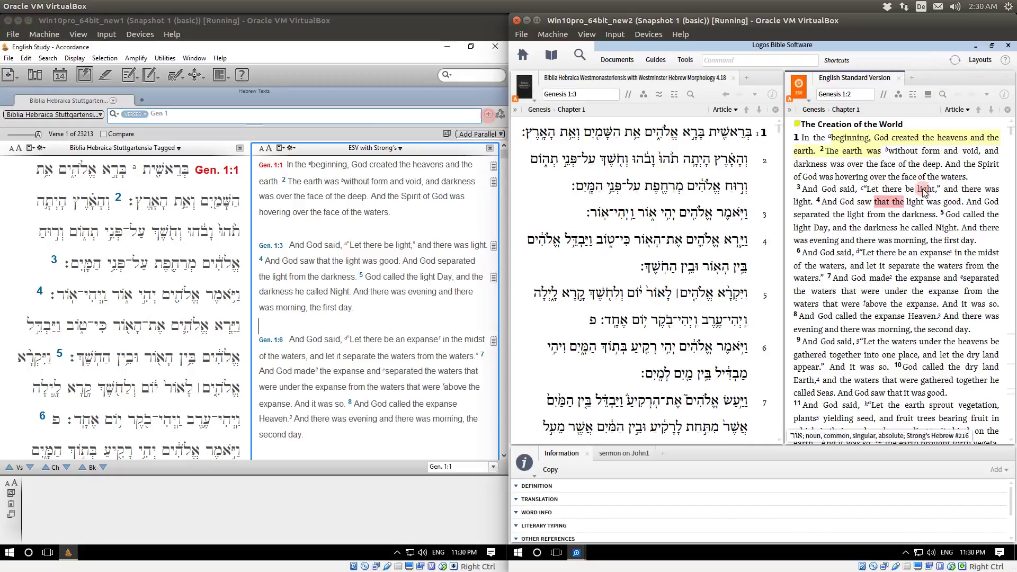
Step: Read through Genesis 1 in Logos's English Standard Version, checking the highlights and word information
{"action": "scroll", "coordinate": [922, 188], "scroll_direction": "down", "scroll_amount": 4}
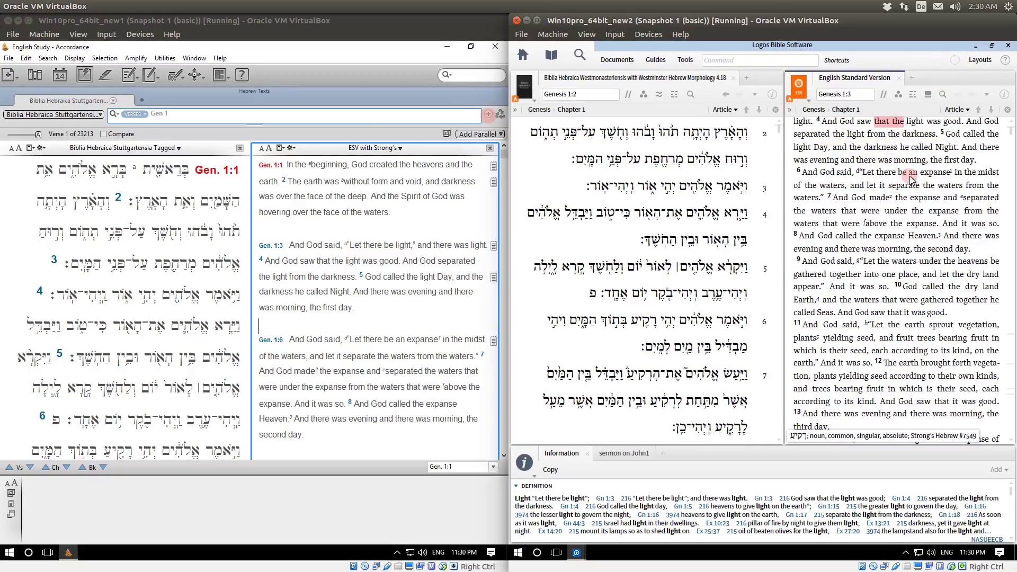
{"action": "scroll", "coordinate": [912, 181], "scroll_direction": "down", "scroll_amount": 2}
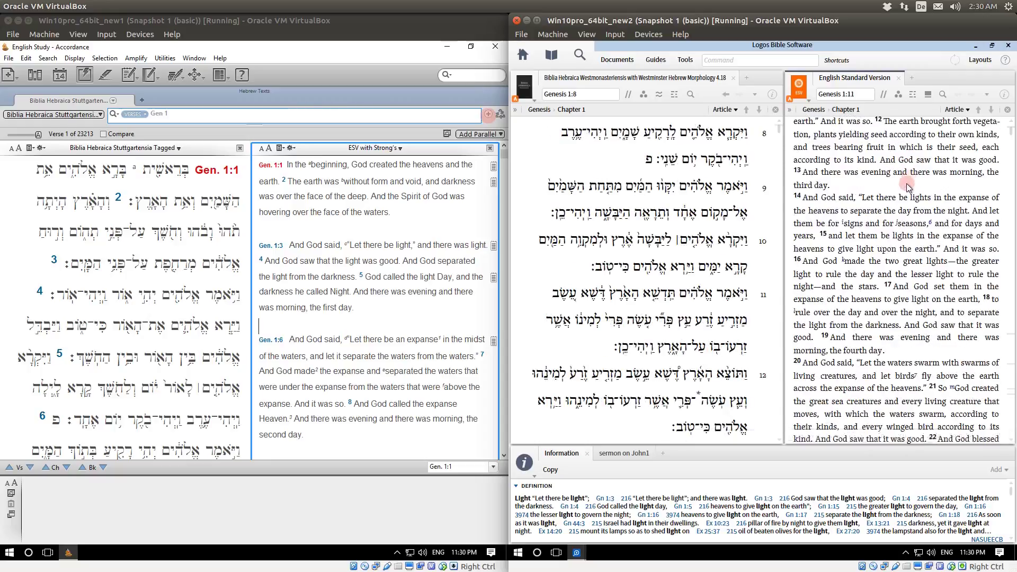
{"action": "scroll", "coordinate": [908, 186], "scroll_direction": "up", "scroll_amount": 5}
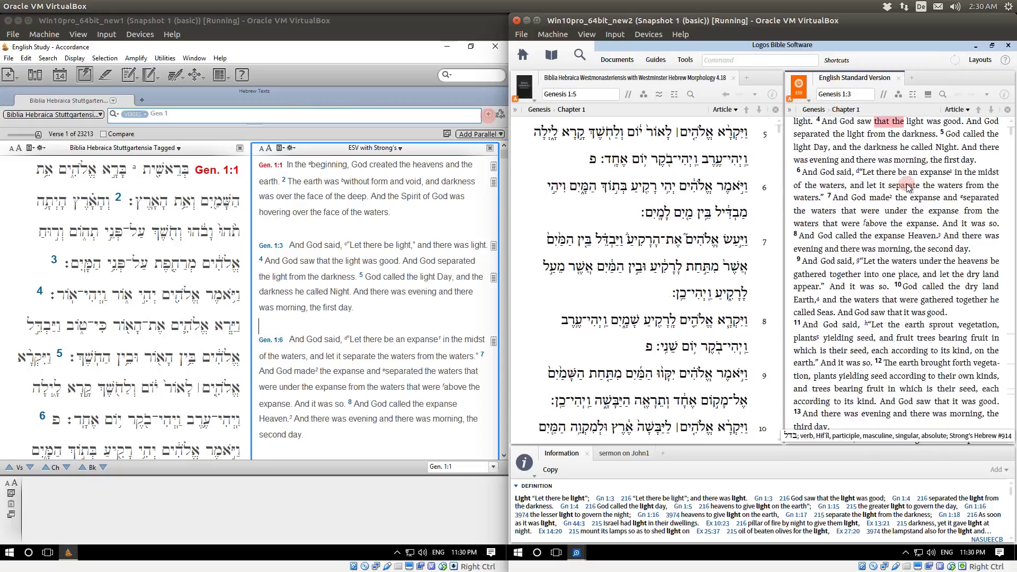
{"action": "scroll", "coordinate": [908, 187], "scroll_direction": "up", "scroll_amount": 2}
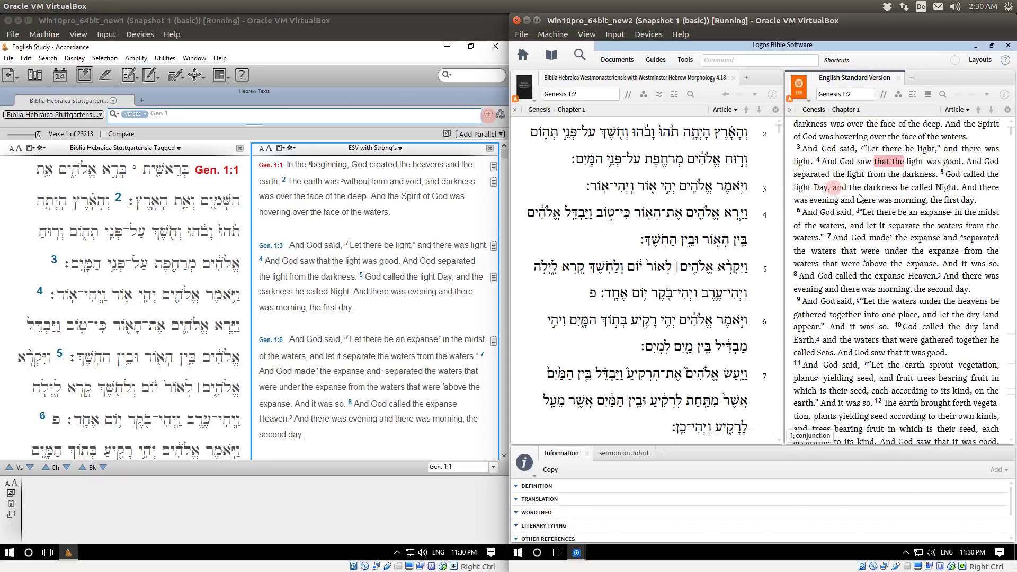
{"action": "left_click_drag", "start_coordinate": [861, 199], "coordinate": [833, 187]}
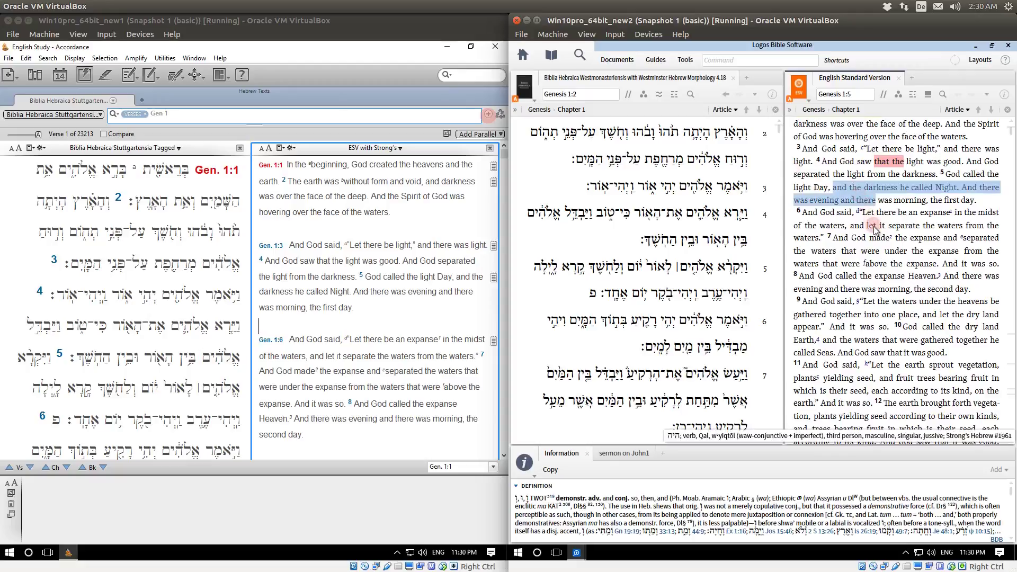
{"action": "left_click", "coordinate": [869, 161]}
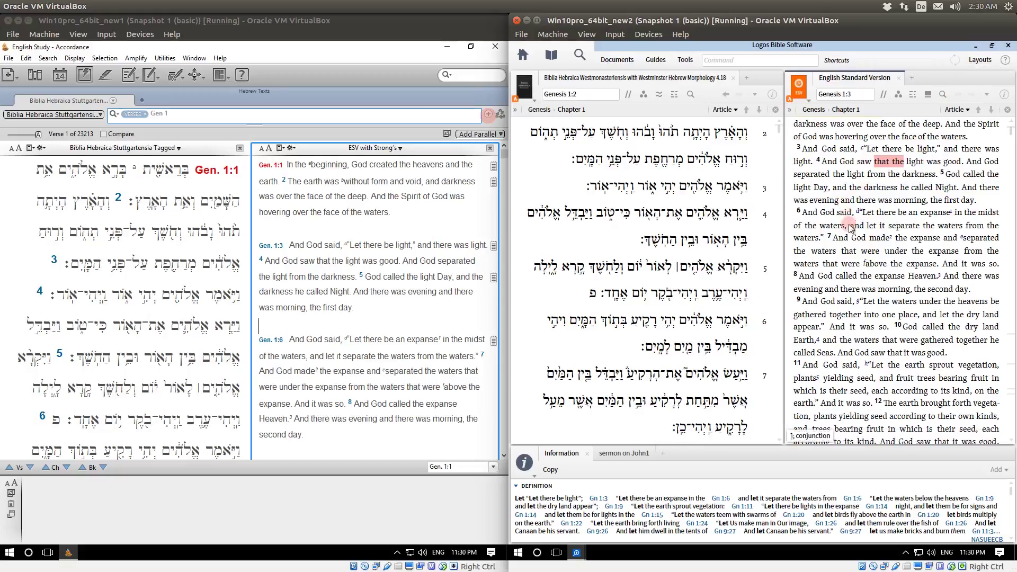
Step: Remove the red highlight annotation from "dry land" in Genesis 1:10 of Logos's English Standard Version
{"action": "scroll", "coordinate": [850, 228], "scroll_direction": "up", "scroll_amount": 4}
{"action": "scroll", "coordinate": [849, 228], "scroll_direction": "down", "scroll_amount": 4}
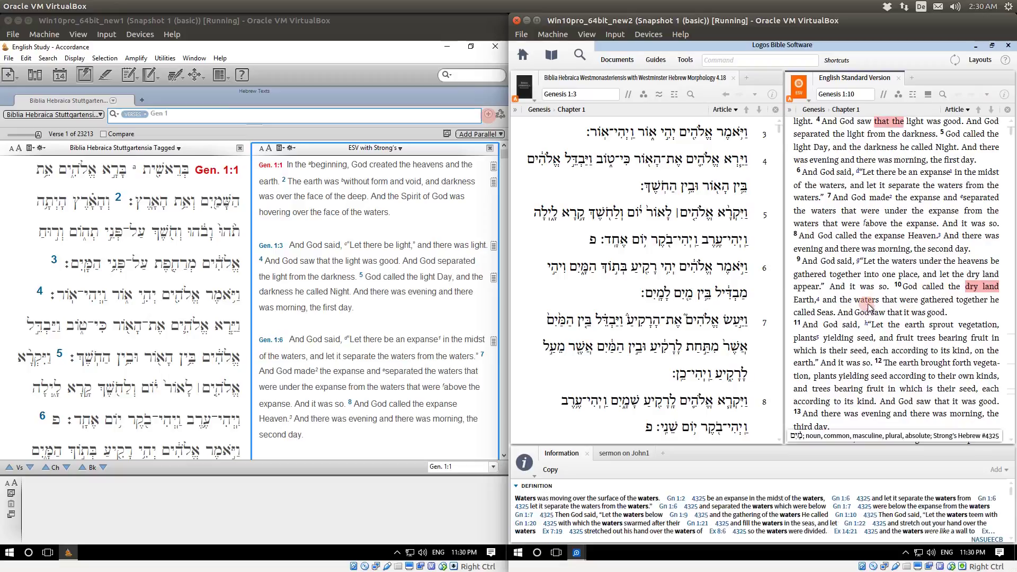
{"action": "right_click", "coordinate": [988, 288]}
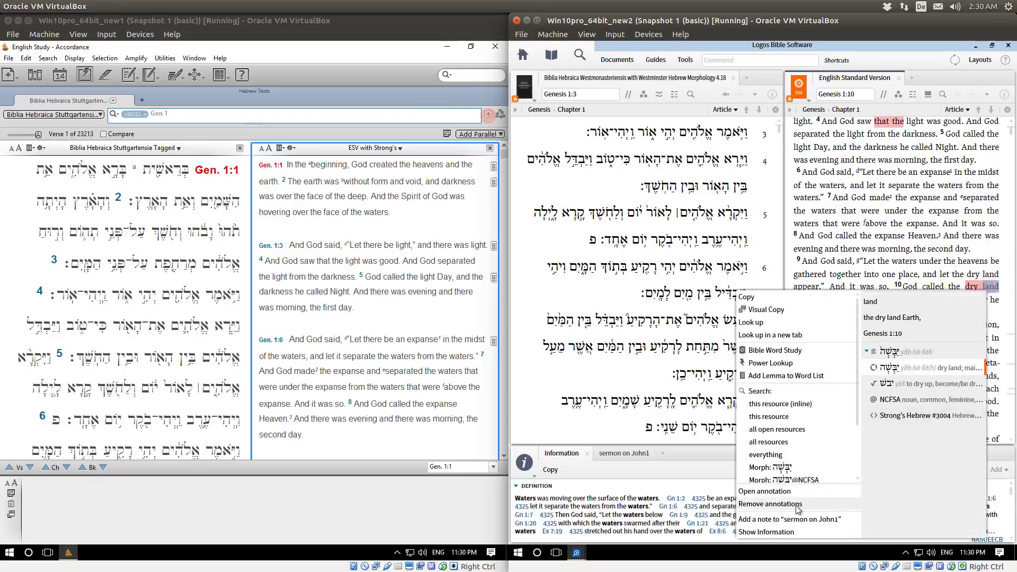
{"action": "left_click", "coordinate": [802, 505]}
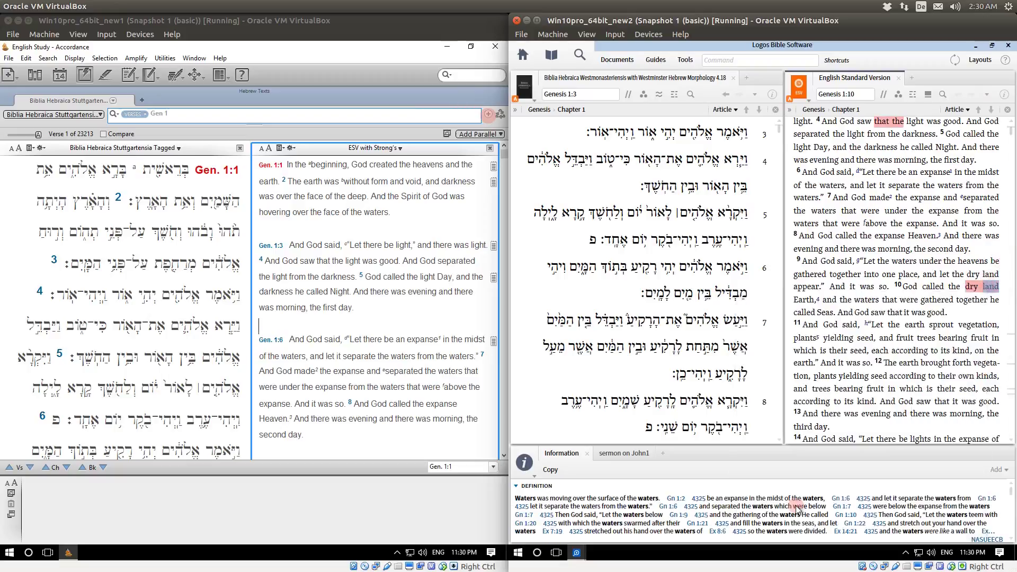
{"action": "left_click", "coordinate": [992, 292]}
Step: Examine the highlights and original-language word information throughout Genesis 1 in Logos, alongside the synchronized Hebrew text
{"action": "scroll", "coordinate": [928, 340], "scroll_direction": "up", "scroll_amount": 3}
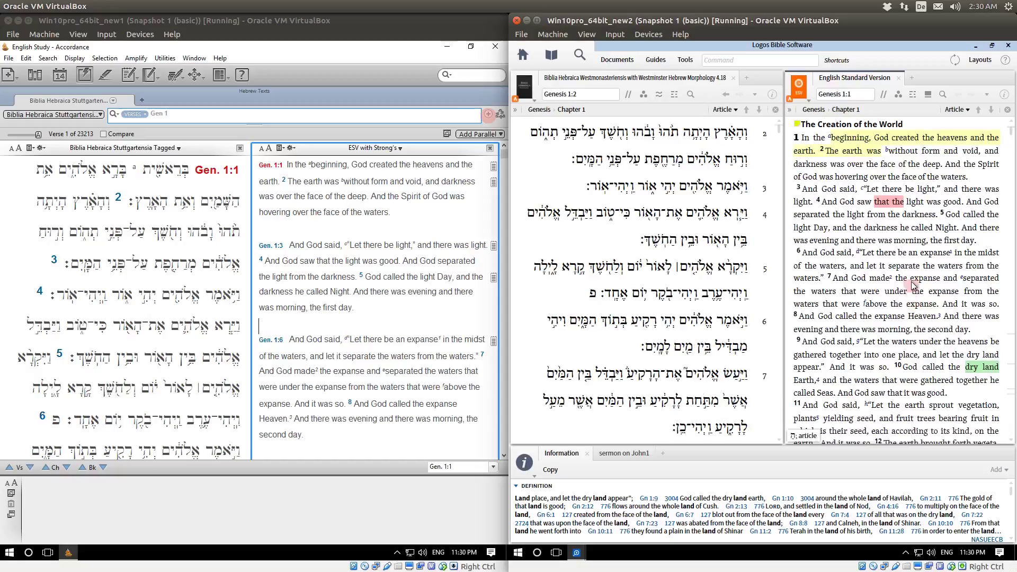
{"action": "scroll", "coordinate": [913, 285], "scroll_direction": "up", "scroll_amount": 1}
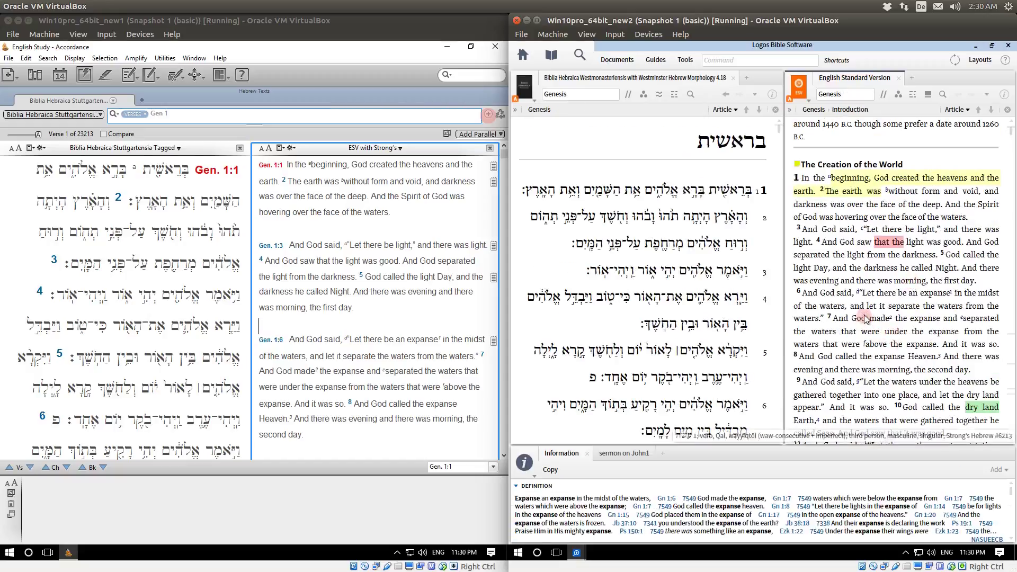
{"action": "scroll", "coordinate": [866, 302], "scroll_direction": "up", "scroll_amount": 1}
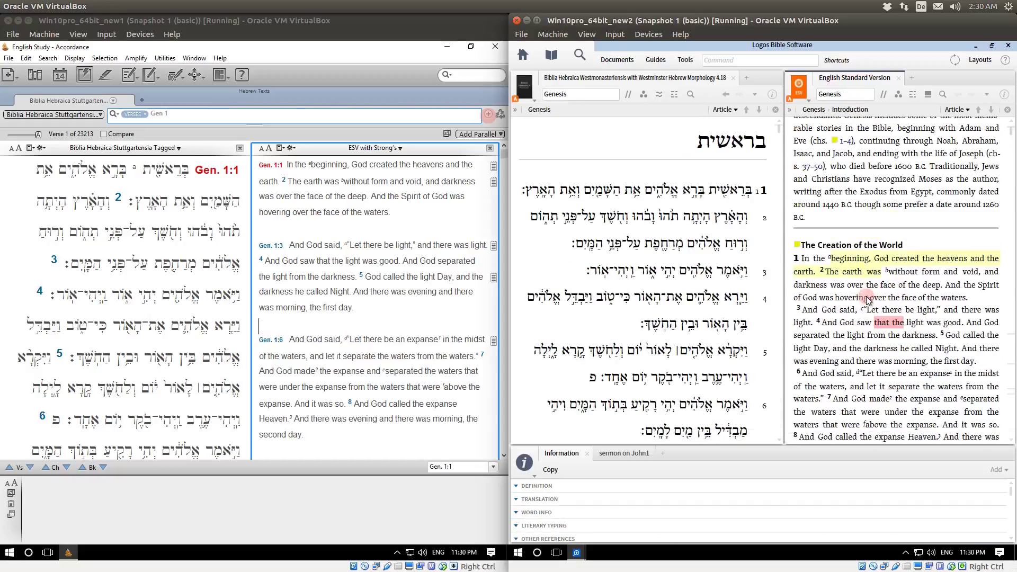
{"action": "scroll", "coordinate": [868, 270], "scroll_direction": "down", "scroll_amount": 1}
{"action": "scroll", "coordinate": [868, 269], "scroll_direction": "down", "scroll_amount": 1}
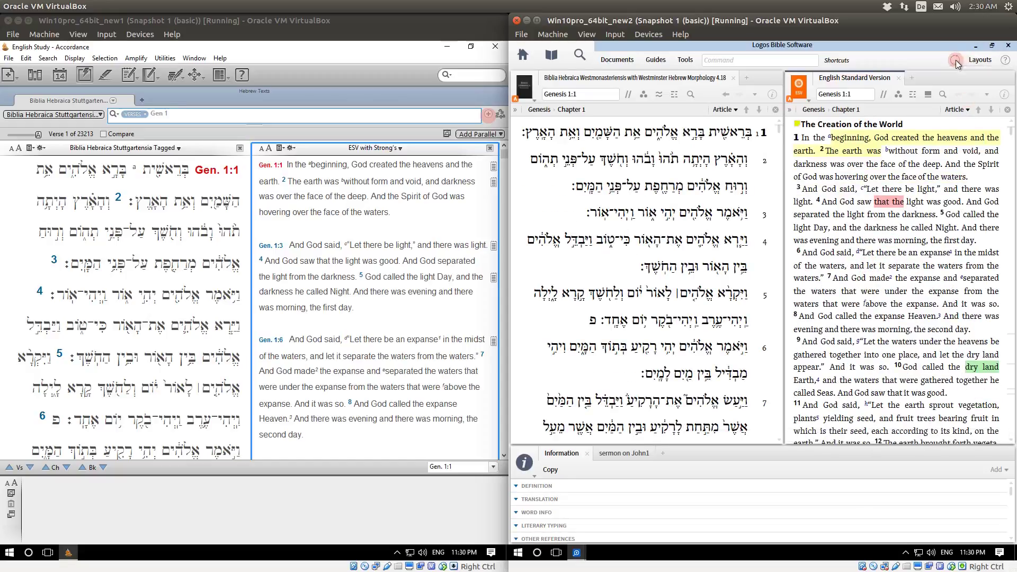
{"action": "mouse_move", "coordinate": [946, 241]}
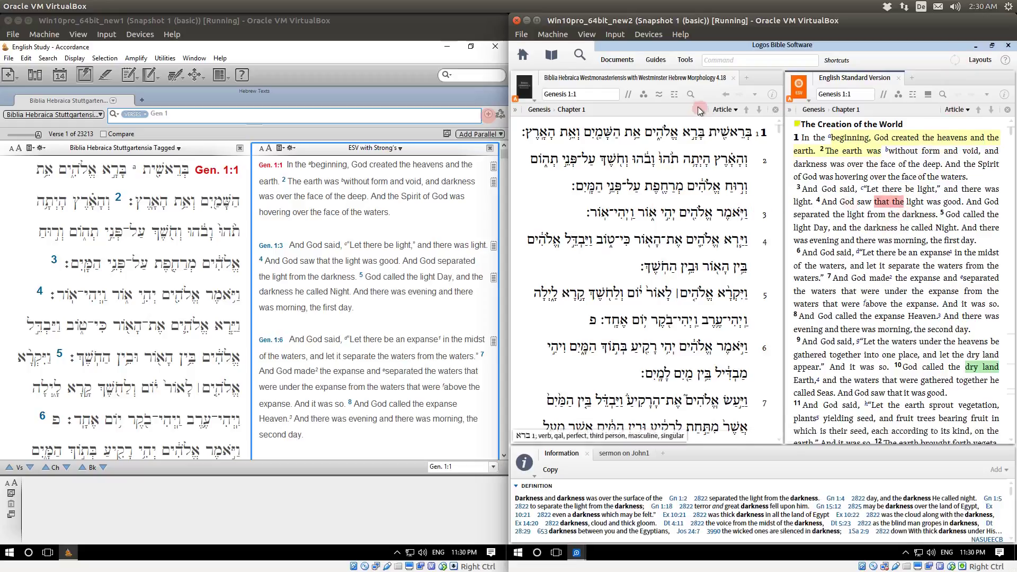
{"action": "mouse_move", "coordinate": [852, 266]}
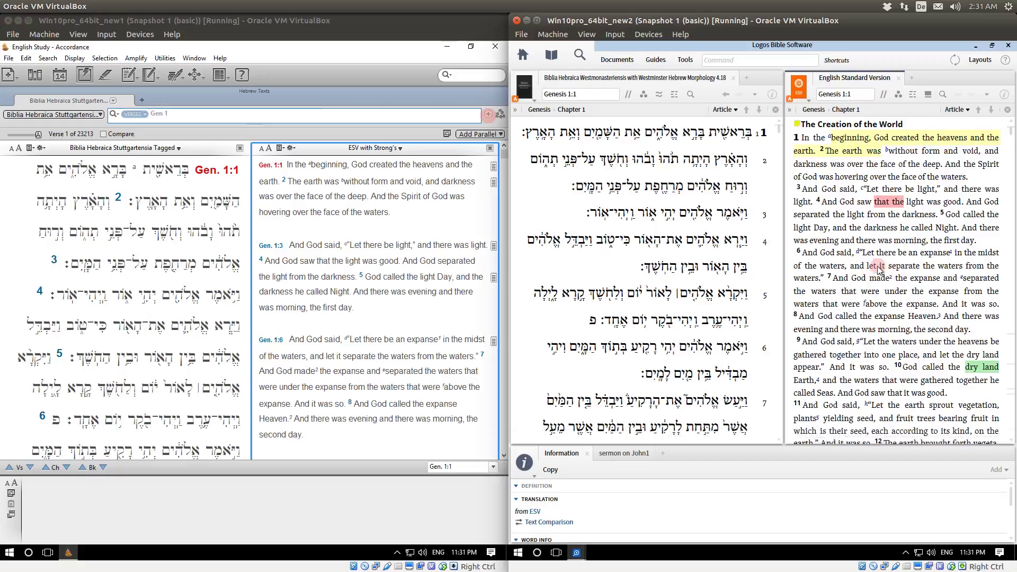
{"action": "scroll", "coordinate": [881, 269], "scroll_direction": "up", "scroll_amount": 2}
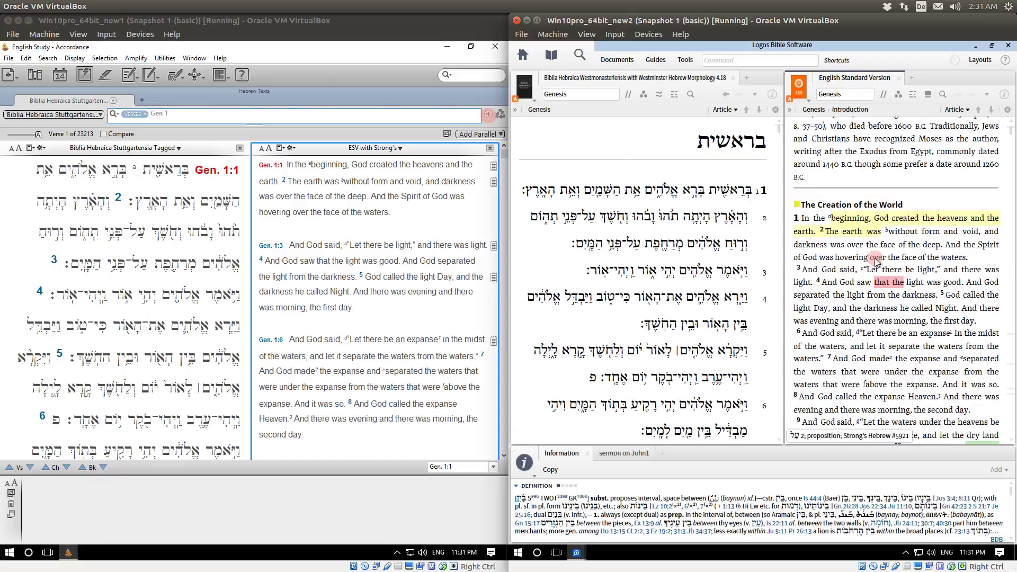
{"action": "scroll", "coordinate": [875, 261], "scroll_direction": "down", "scroll_amount": 2}
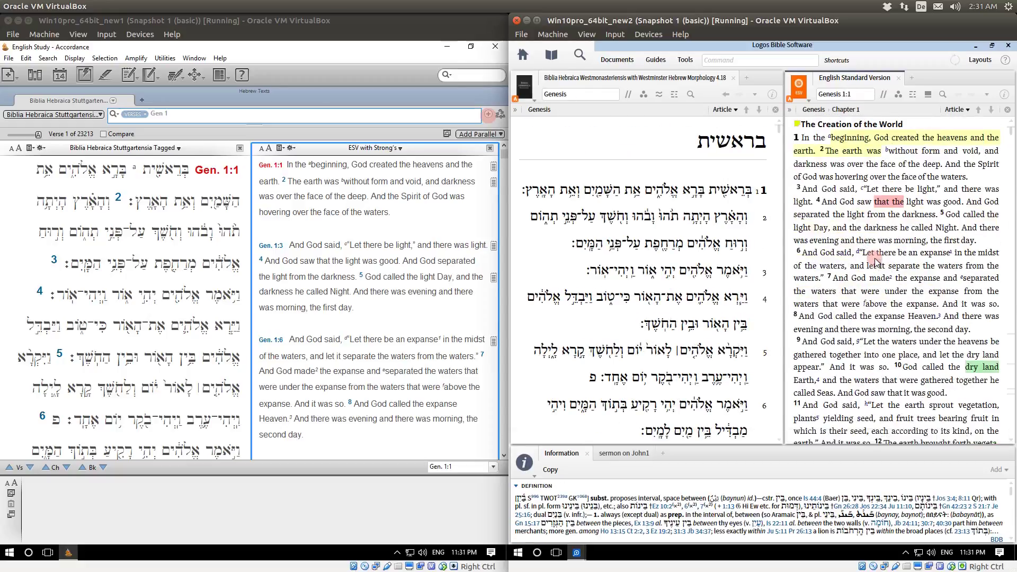
{"action": "scroll", "coordinate": [875, 261], "scroll_direction": "down", "scroll_amount": 8}
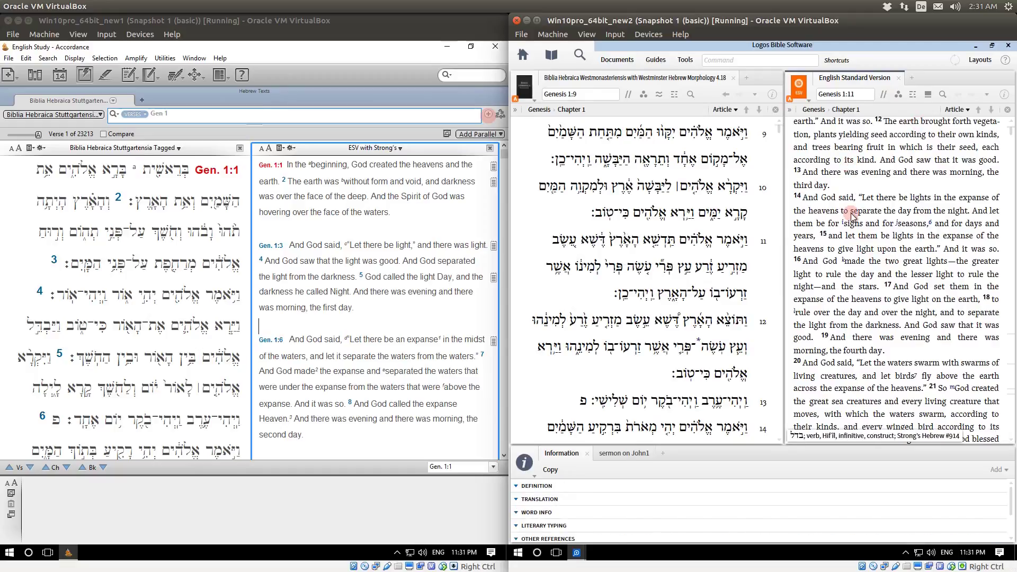
{"action": "scroll", "coordinate": [852, 214], "scroll_direction": "down", "scroll_amount": 1}
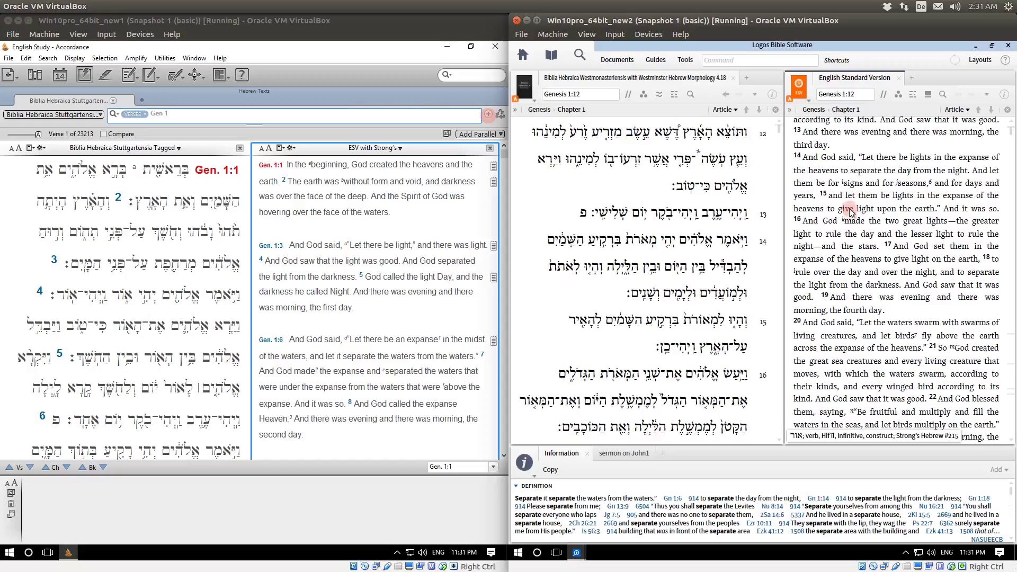
Step: Switch to Accordance and start its Dropbox sync, then close the Dropbox authorization page in the browser
{"action": "left_click", "coordinate": [329, 292]}
{"action": "mouse_move", "coordinate": [188, 240]}
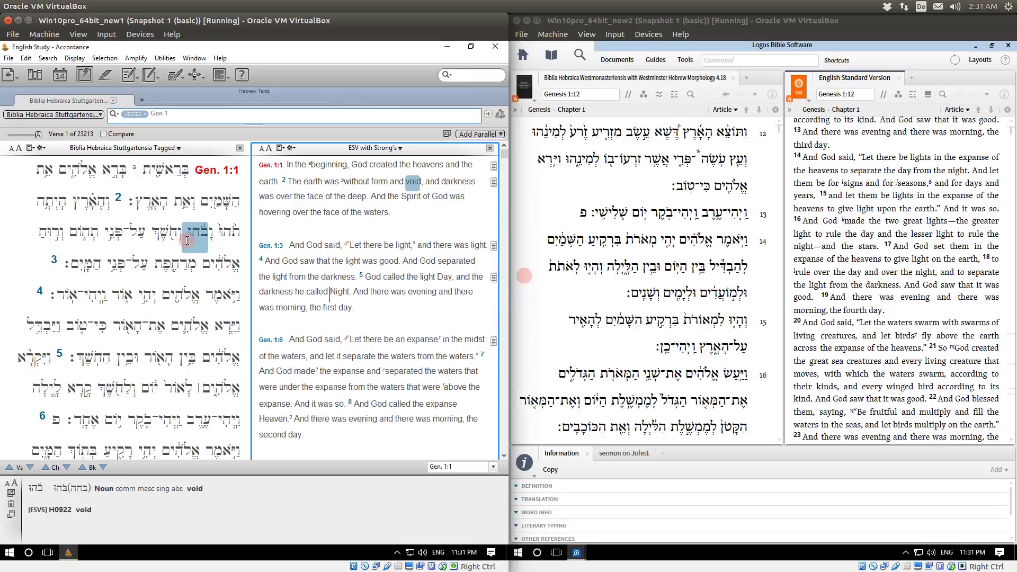
{"action": "left_click", "coordinate": [165, 59]}
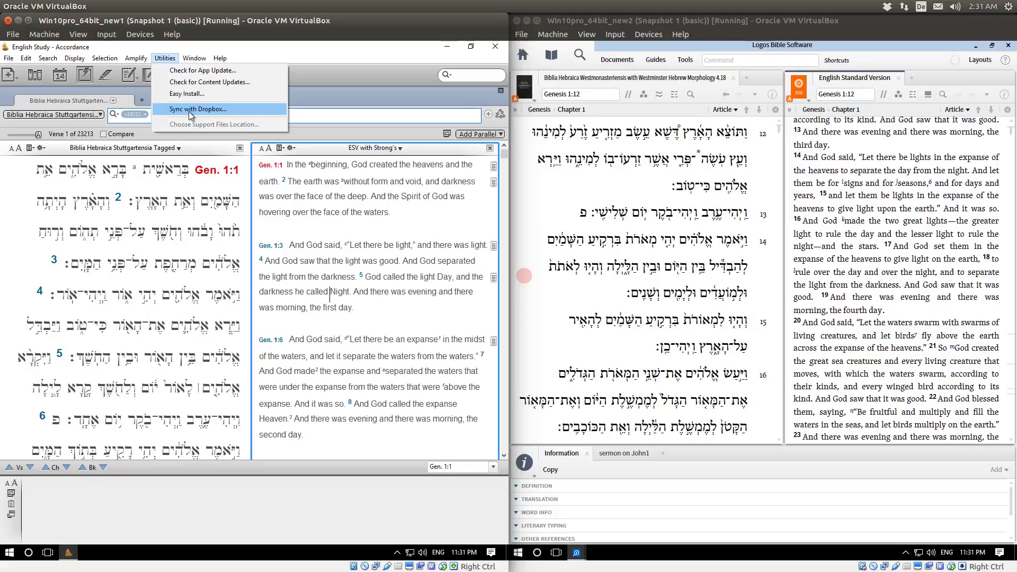
{"action": "left_click", "coordinate": [187, 188]}
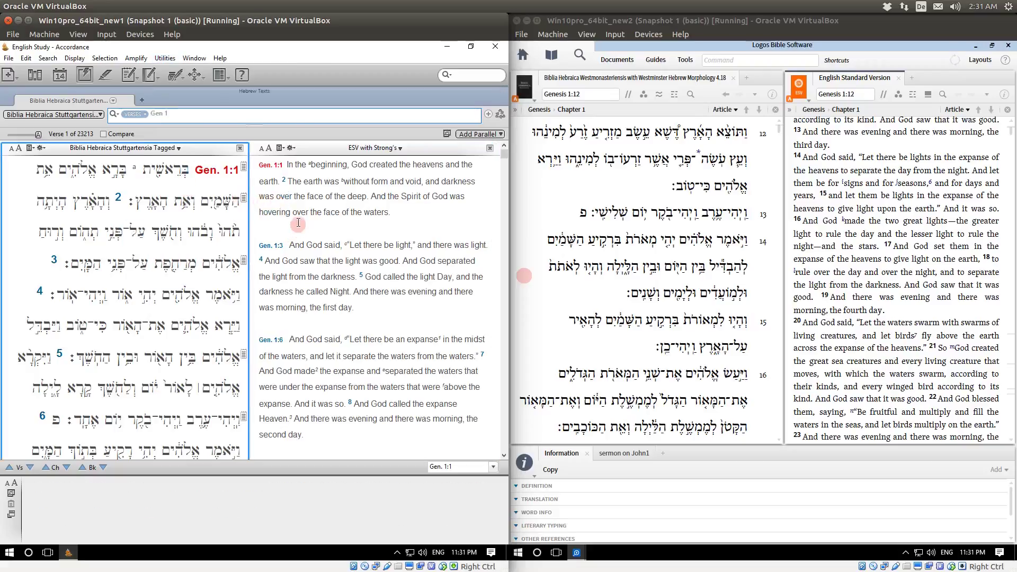
{"action": "left_click", "coordinate": [166, 190]}
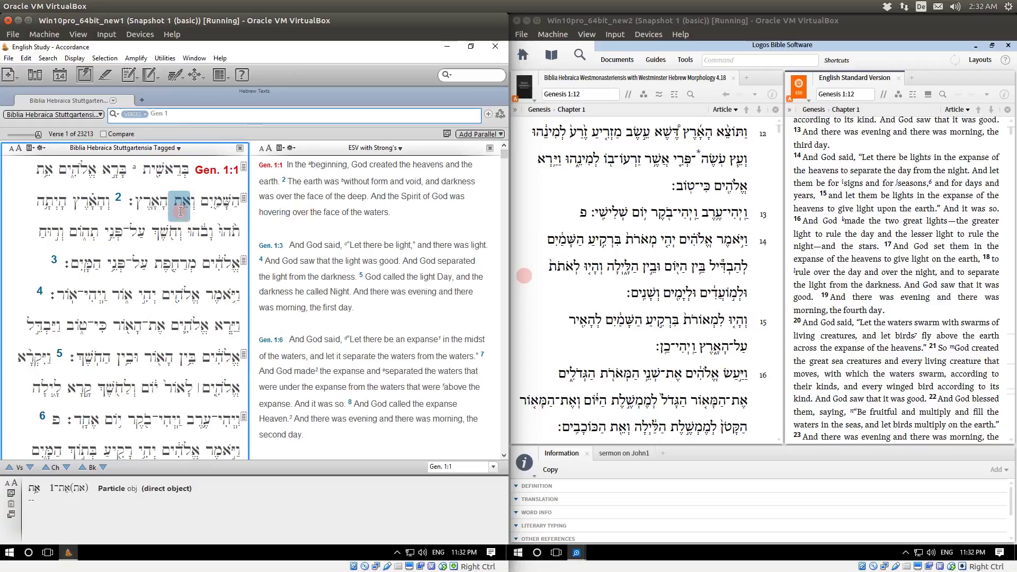
{"action": "left_click", "coordinate": [167, 61]}
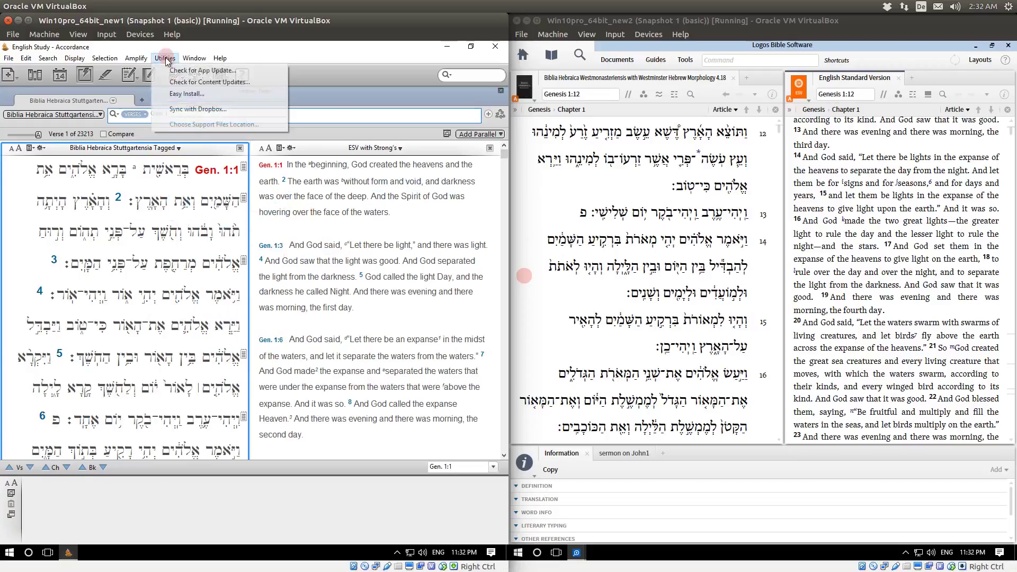
{"action": "left_click", "coordinate": [189, 112]}
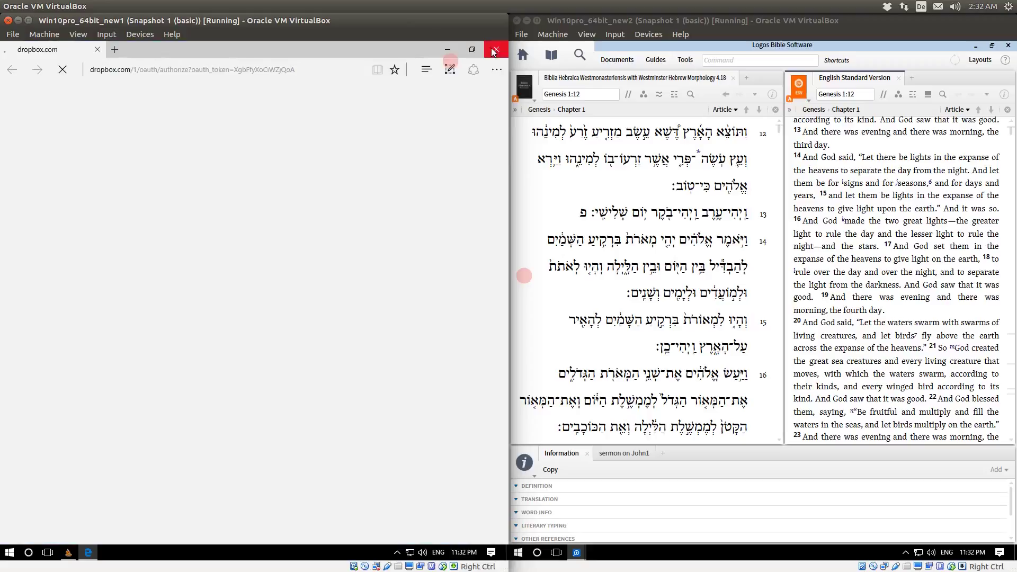
{"action": "left_click", "coordinate": [491, 49]}
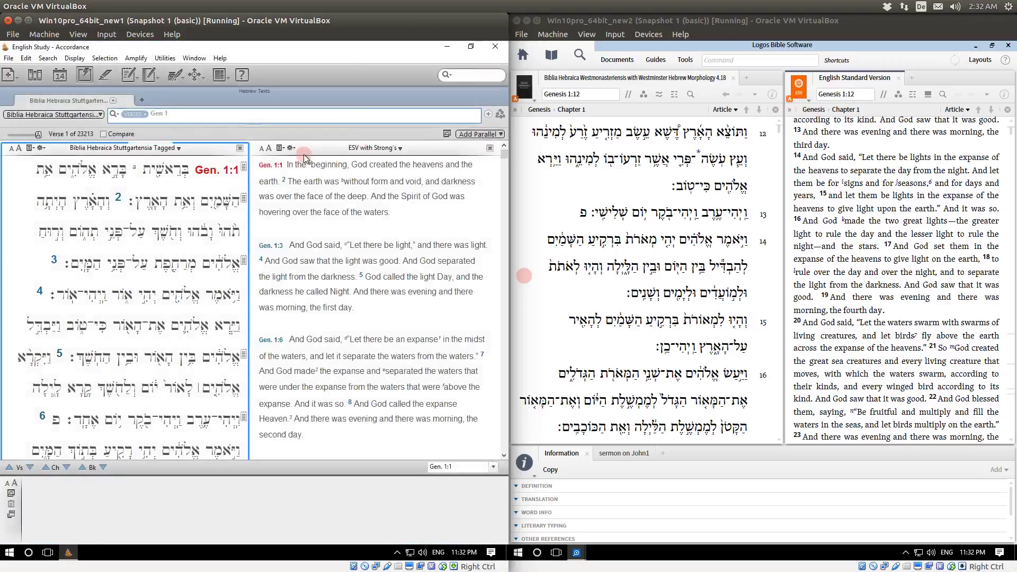
Step: Quit Accordance and launch it again, dismissing the splash screen to return to Genesis 1
{"action": "mouse_move", "coordinate": [140, 248]}
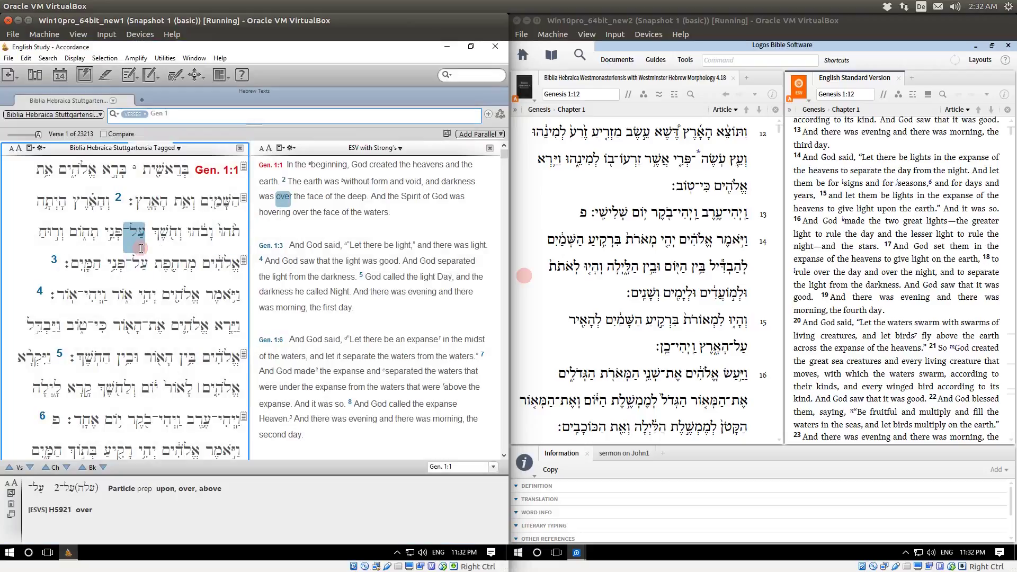
{"action": "mouse_move", "coordinate": [146, 214]}
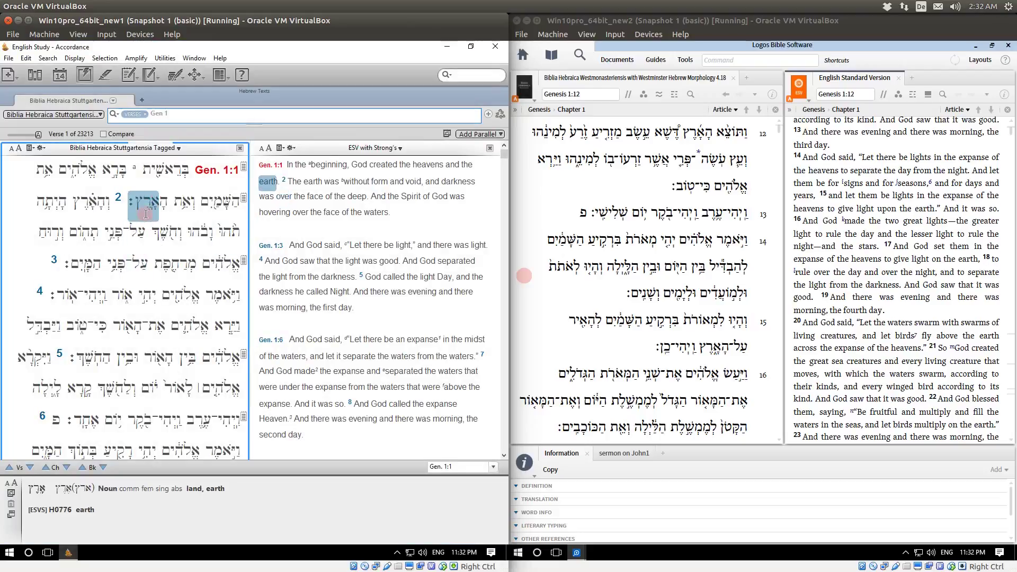
{"action": "left_click", "coordinate": [495, 46]}
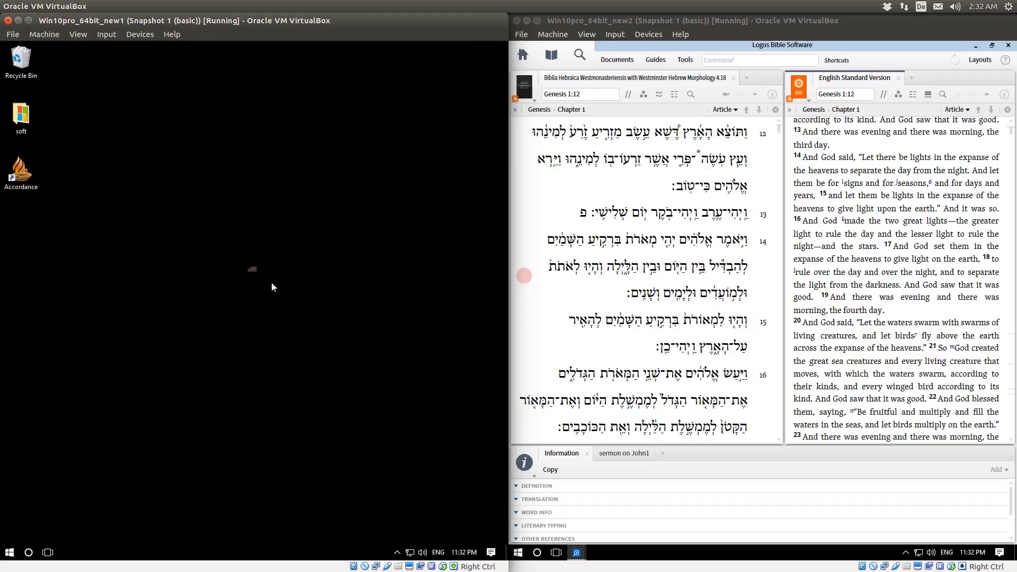
{"action": "double_click", "coordinate": [19, 177]}
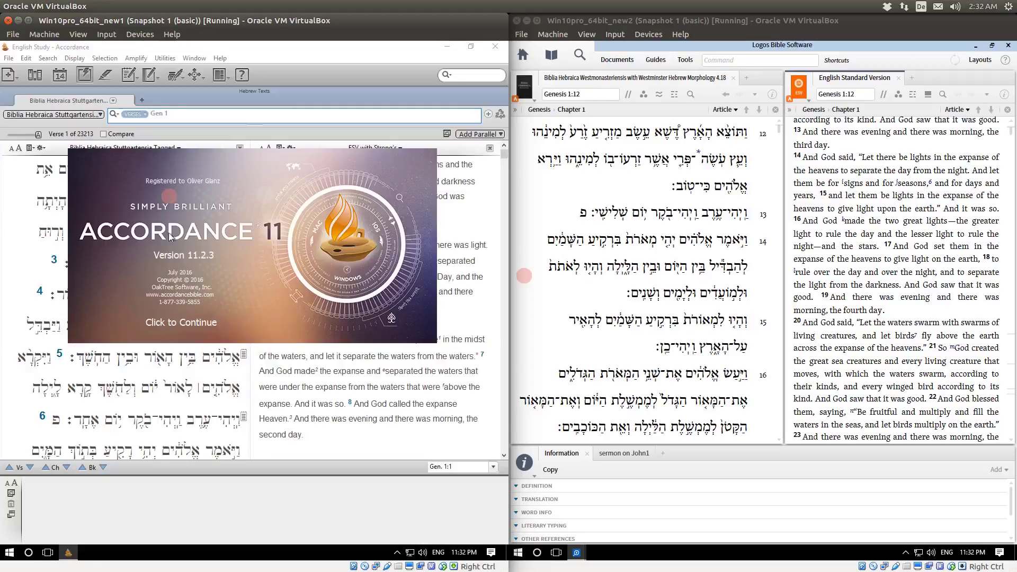
{"action": "left_click", "coordinate": [331, 376]}
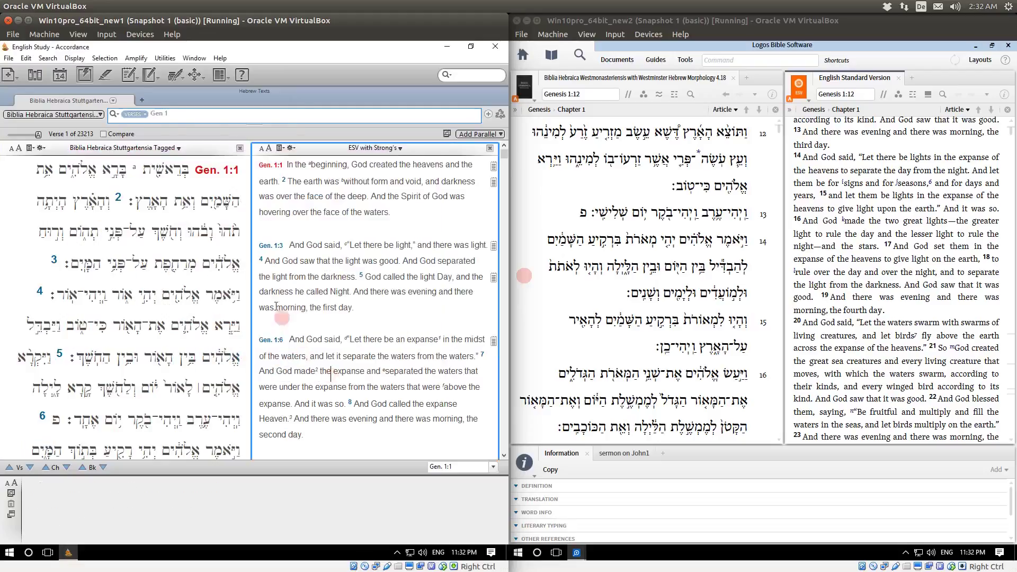
Step: Check Hebrew word information in Accordance's Genesis 1 and view its available update, install and Dropbox sync utilities
{"action": "mouse_move", "coordinate": [222, 264]}
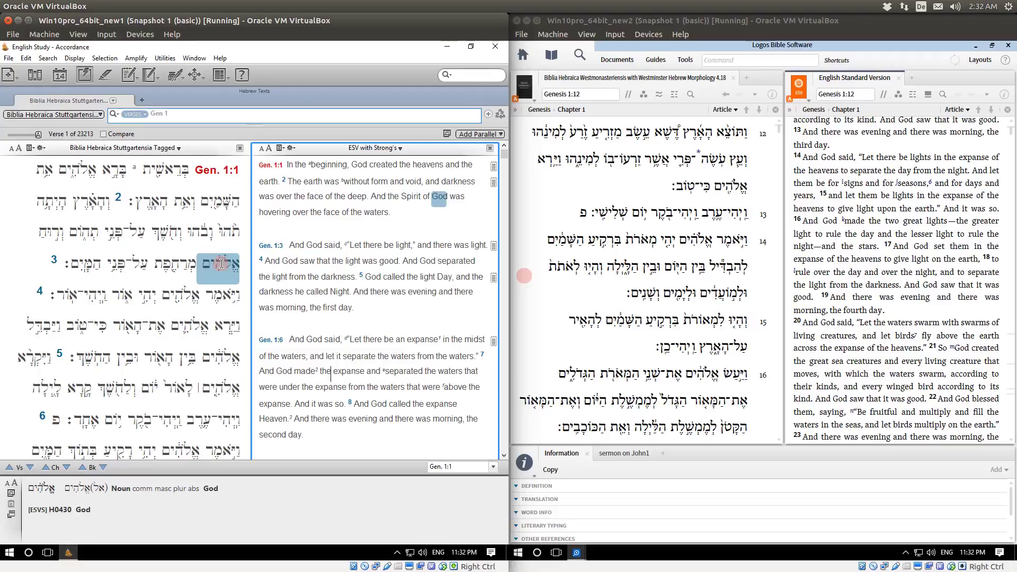
{"action": "left_click", "coordinate": [298, 260]}
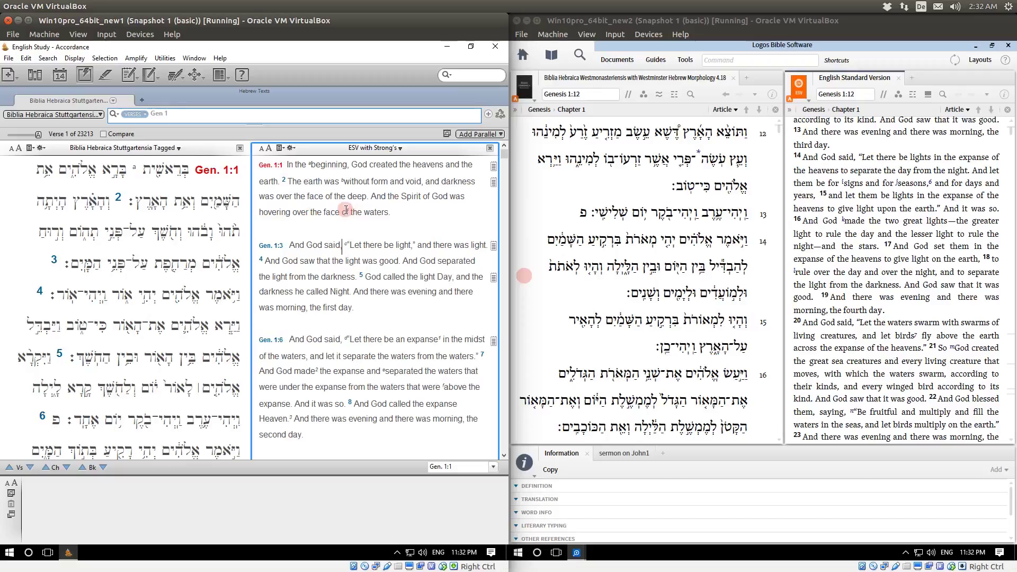
{"action": "mouse_move", "coordinate": [326, 213]}
{"action": "left_click", "coordinate": [164, 59]}
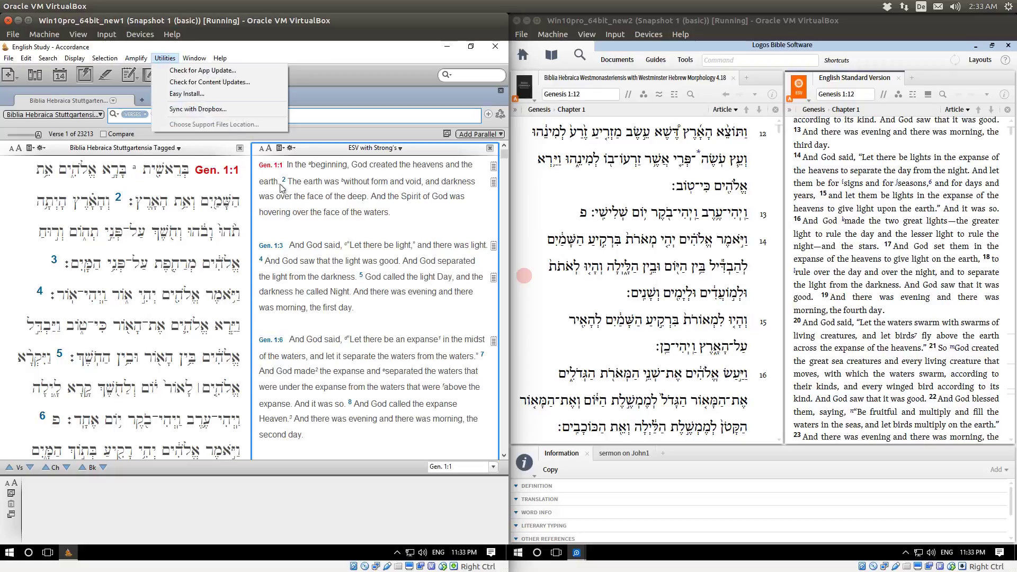
{"action": "left_click", "coordinate": [338, 231]}
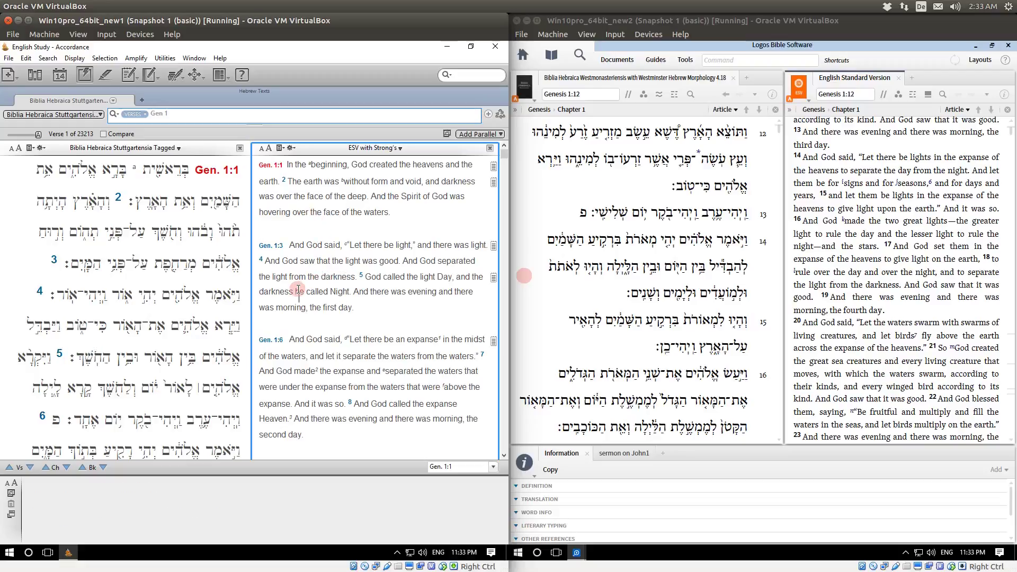
{"action": "mouse_move", "coordinate": [328, 291]}
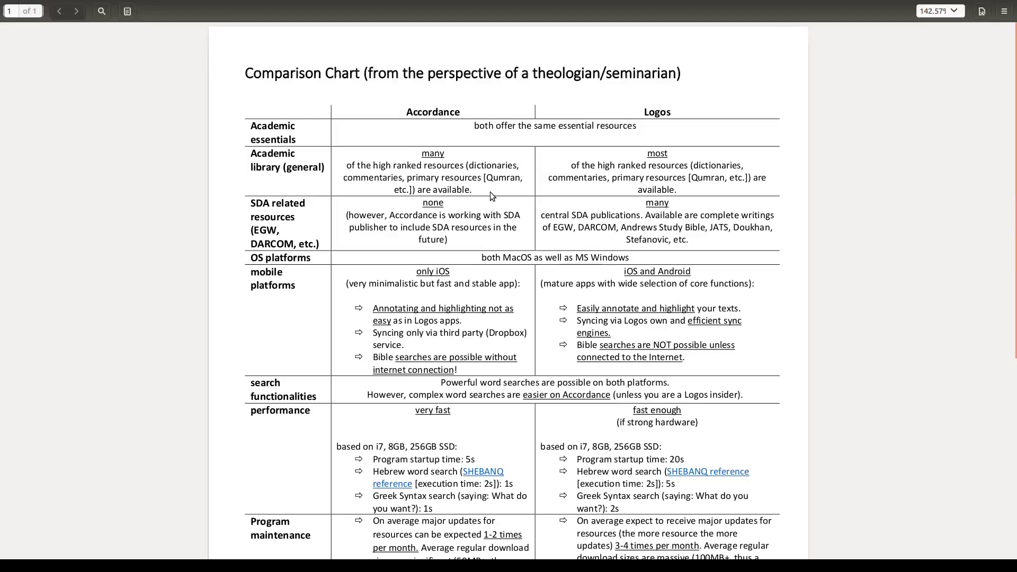
Step: Enlarge the Accordance and Logos comparison chart to about 295% and bring its row labels and Accordance column into view
{"action": "scroll", "coordinate": [486, 195], "scroll_direction": "up", "scroll_amount": 2, "text": "ctrl"}
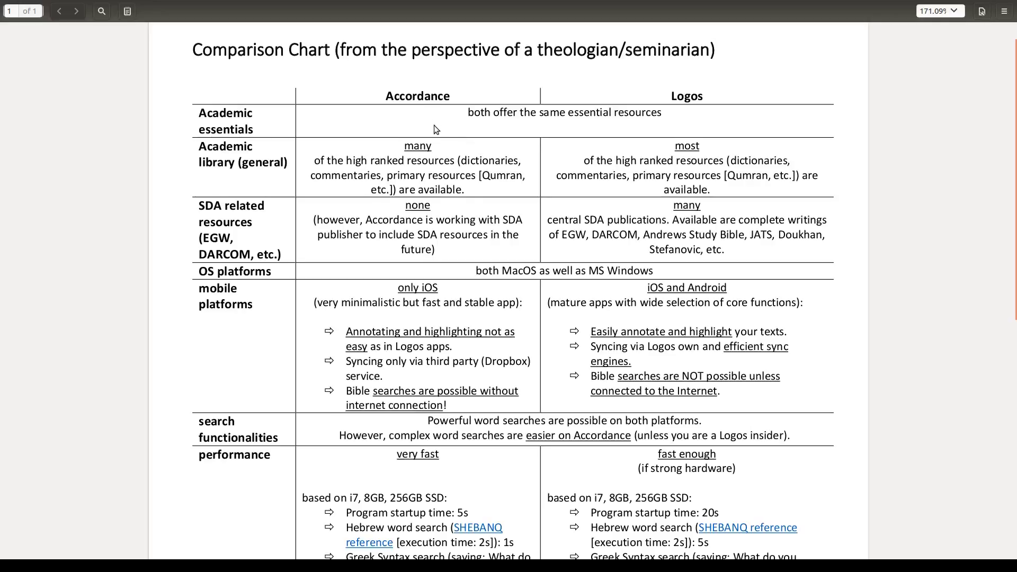
{"action": "scroll", "coordinate": [434, 125], "scroll_direction": "up", "scroll_amount": 2, "text": "ctrl"}
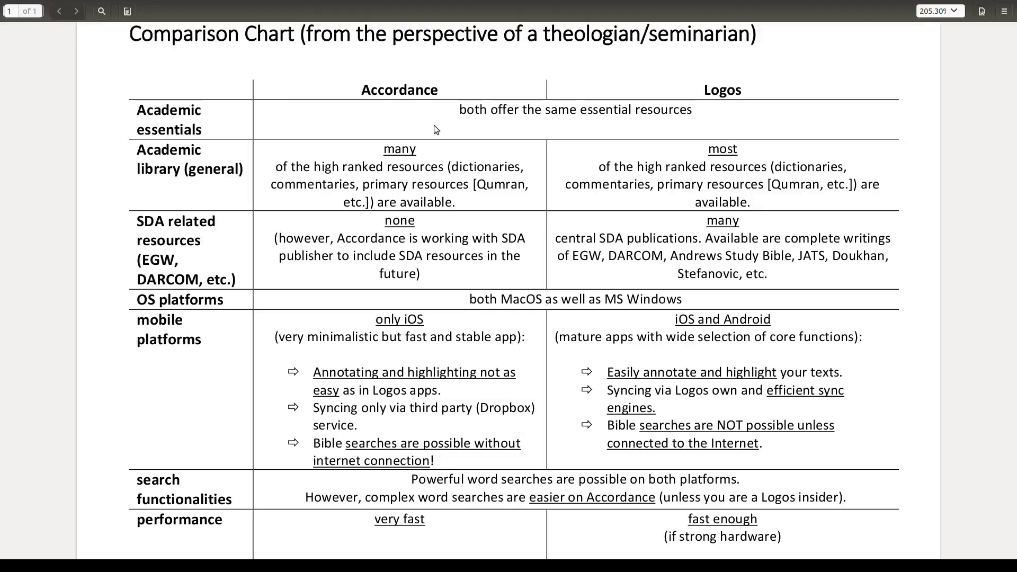
{"action": "scroll", "coordinate": [434, 125], "scroll_direction": "up", "scroll_amount": 2}
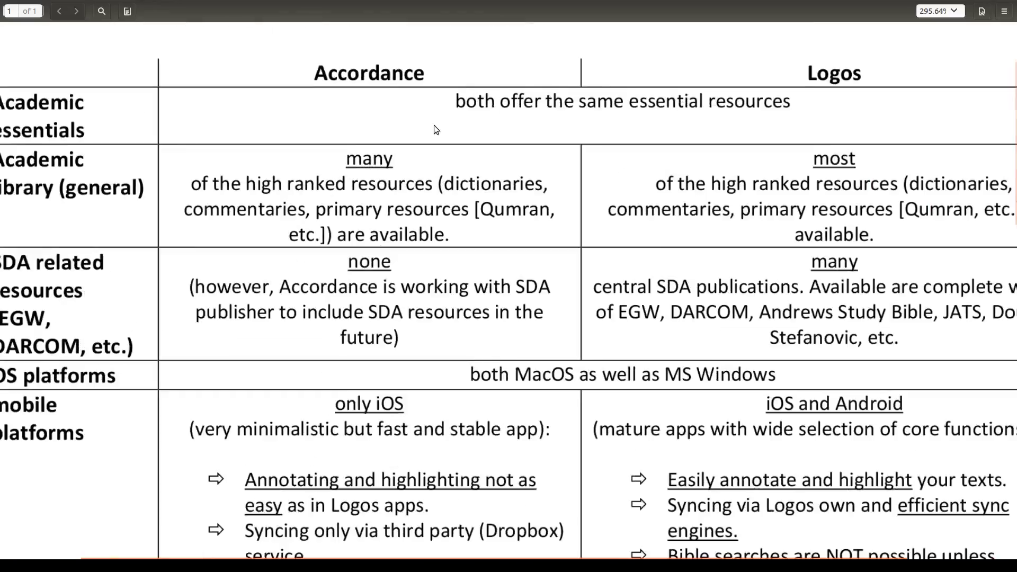
{"action": "left_click_drag", "start_coordinate": [438, 183], "coordinate": [478, 189]}
{"action": "left_click", "coordinate": [478, 189]}
{"action": "left_click_drag", "start_coordinate": [495, 556], "coordinate": [383, 557]}
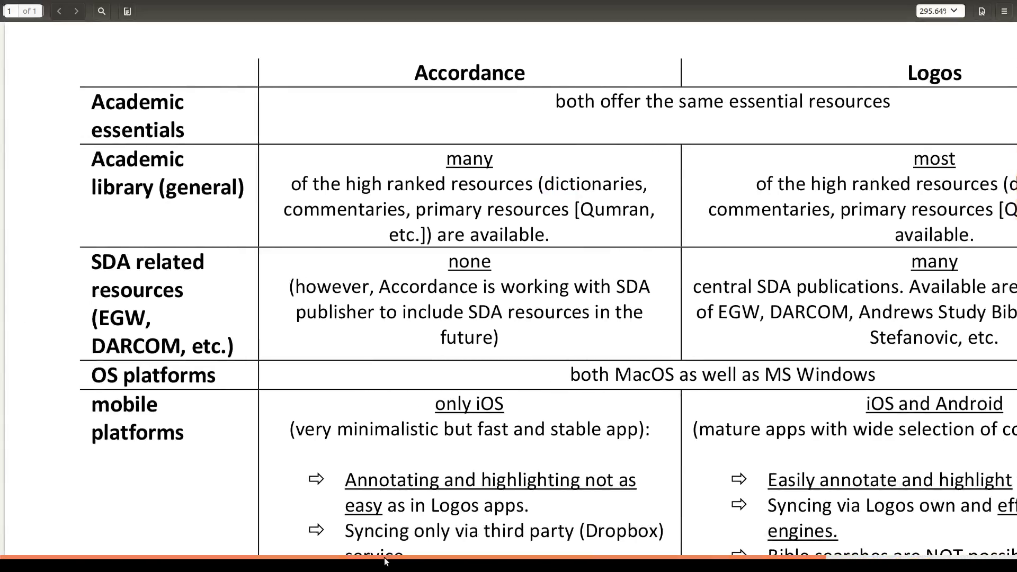